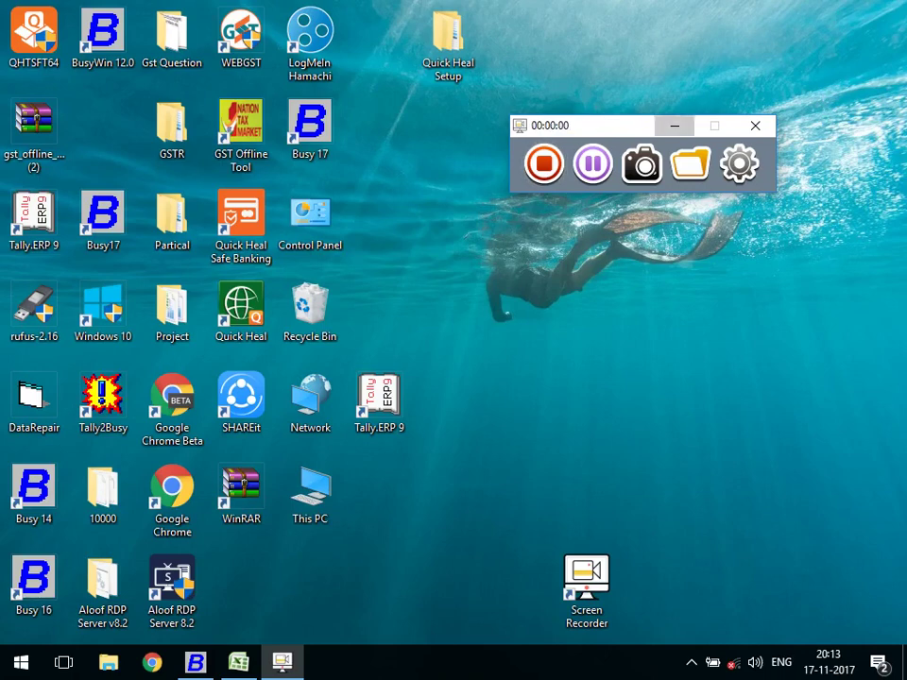
- In Busy 17, open Mat. Rcvd. from Party > Modify with series Main, showing voucher 14/04/2017-01
click(674, 126)
click(632, 186)
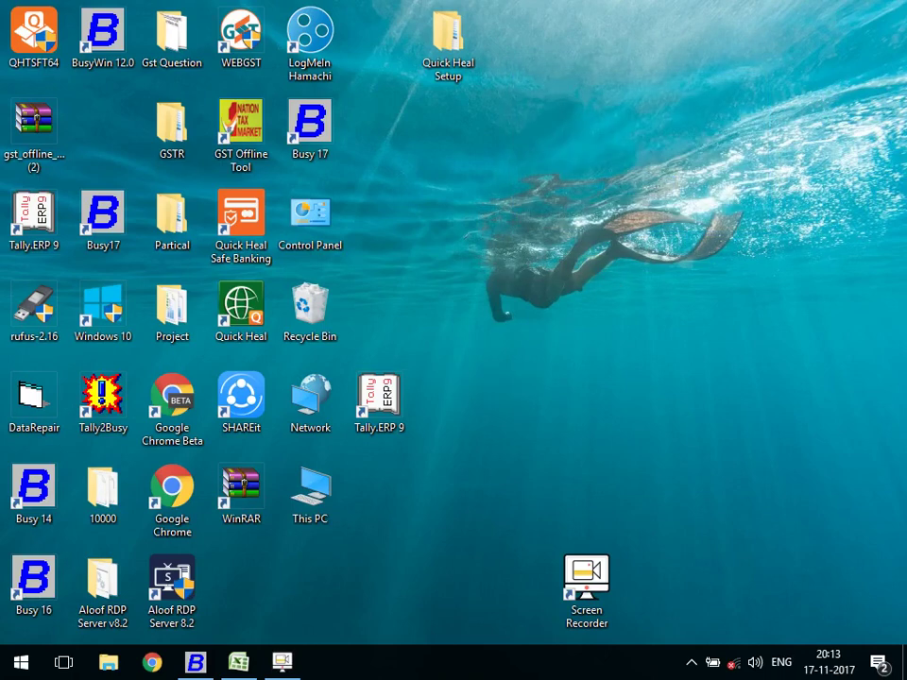
key(alt+Tab)
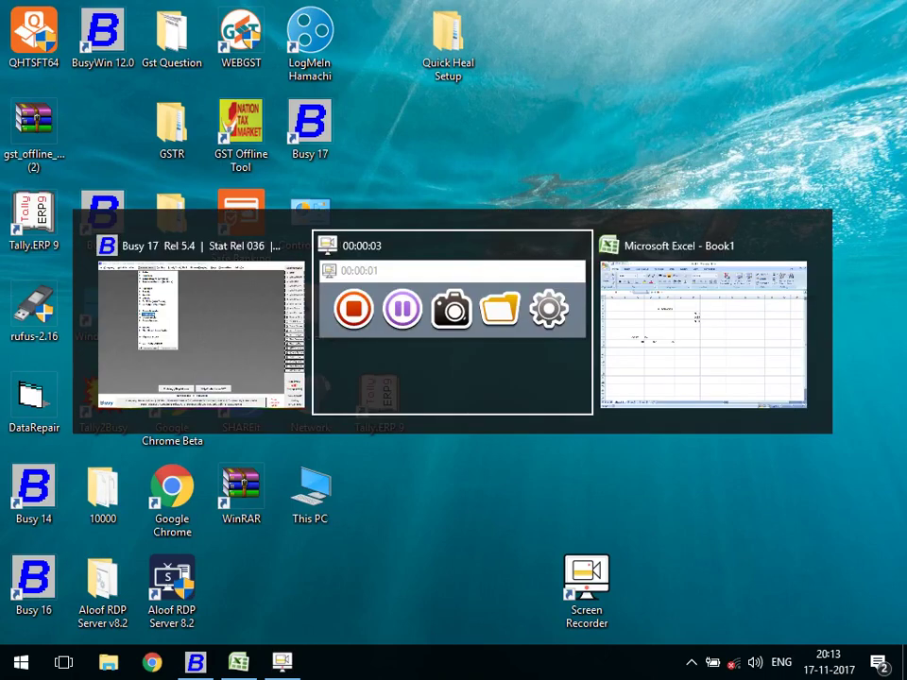
key(Tab)
key(Tab)
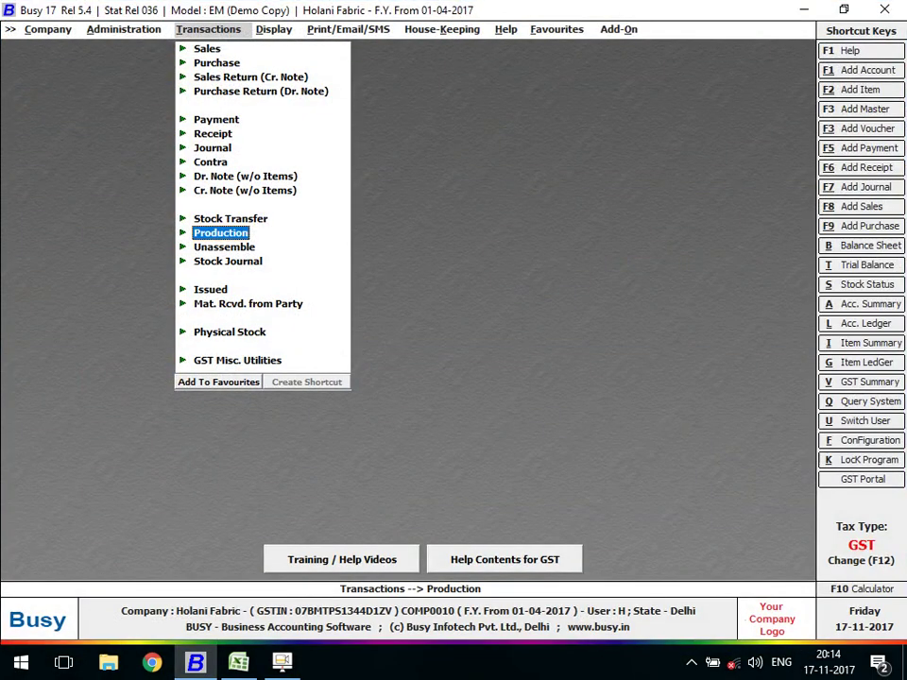
key(Down)
key(Down)
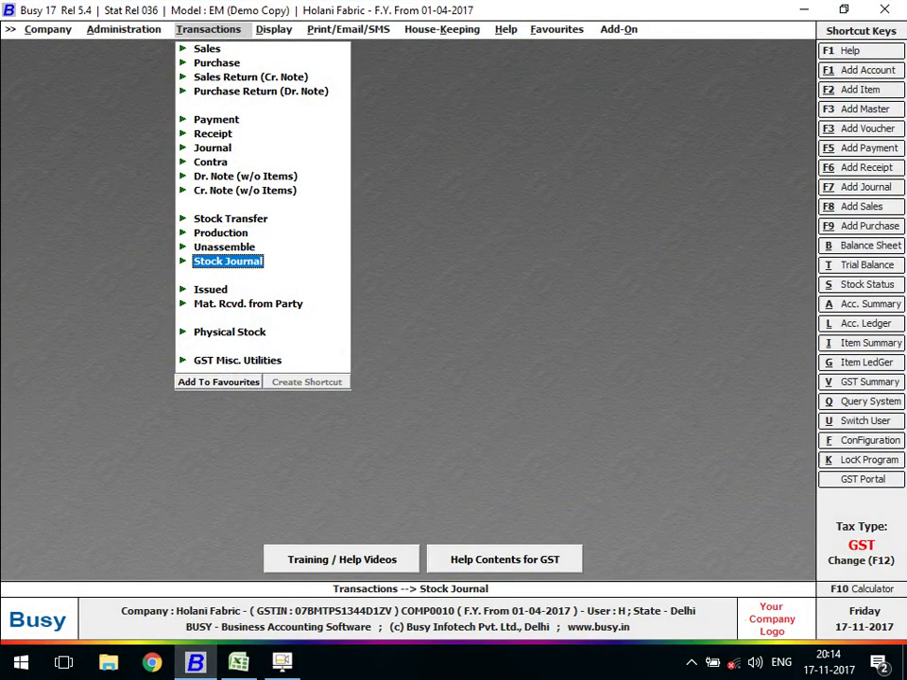
key(Down)
key(Down)
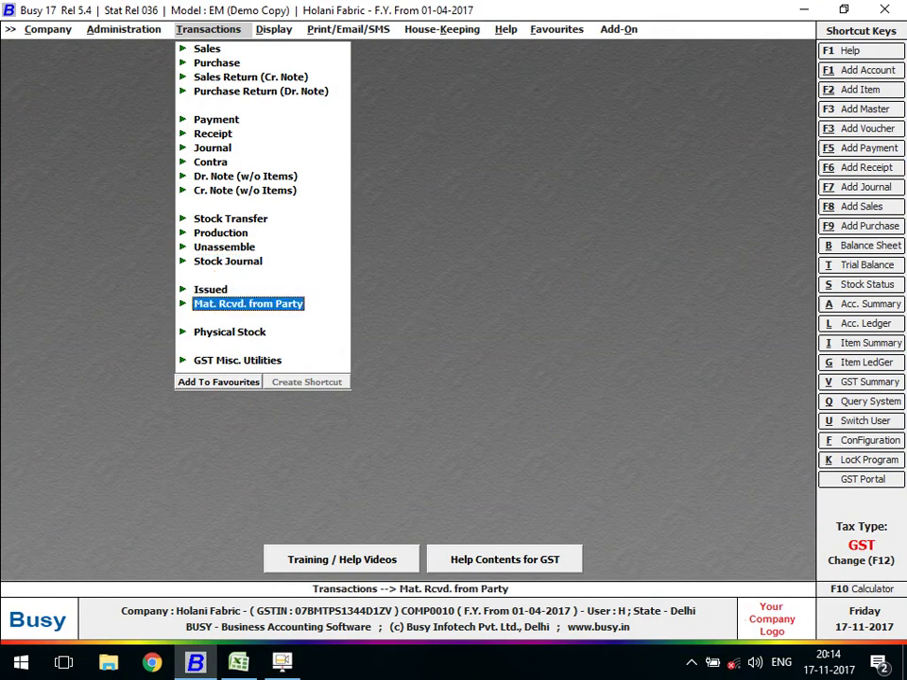
key(Return)
key(Down)
key(Return)
key(Return)
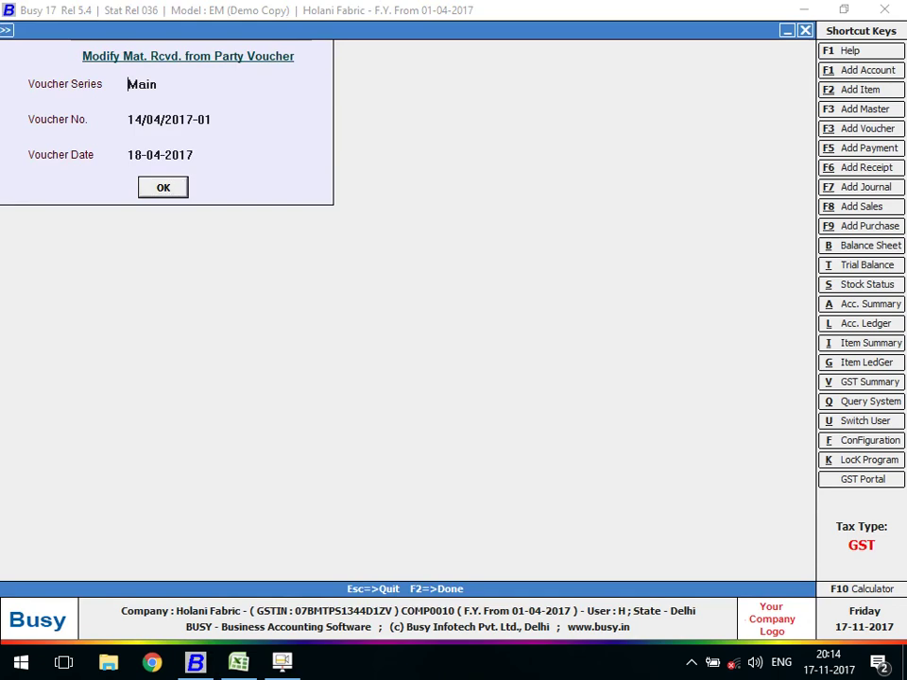
key(Return)
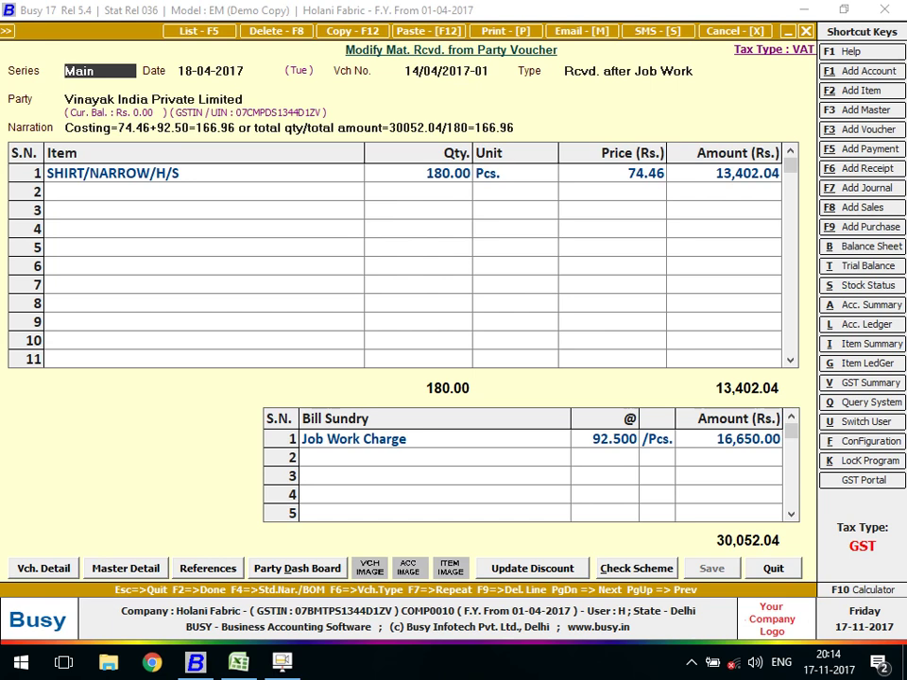
click(354, 438)
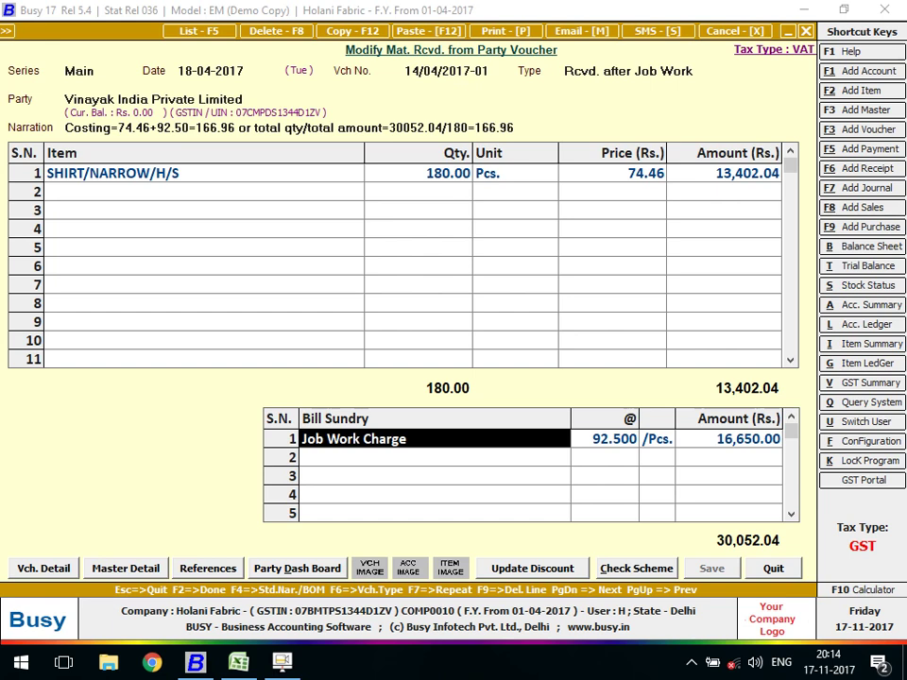
click(434, 457)
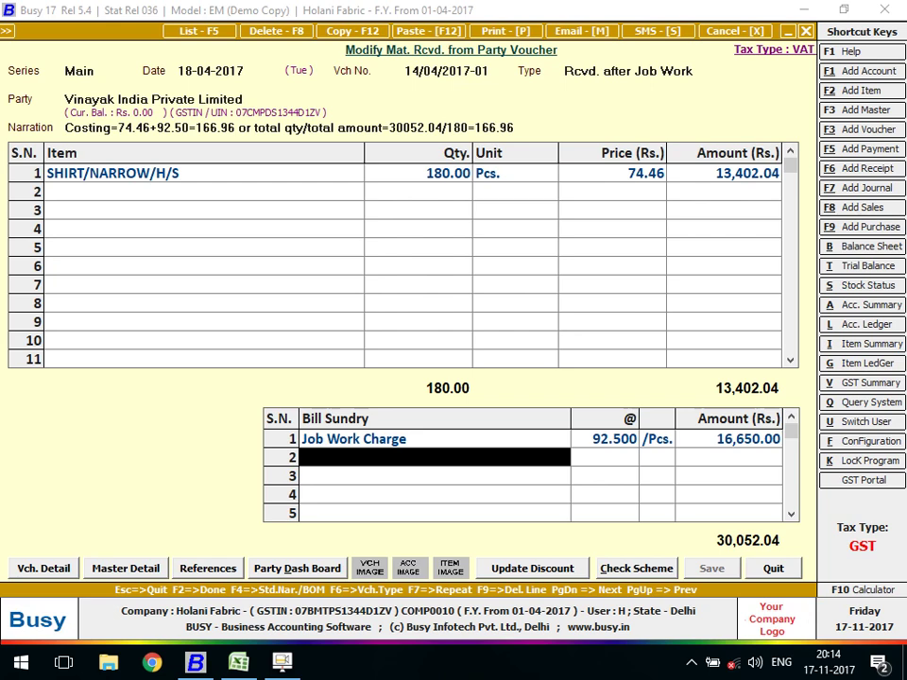
- Reopen Mat. Rcvd. voucher 14/04/2017-01 (series Main) for editing
key(Escape)
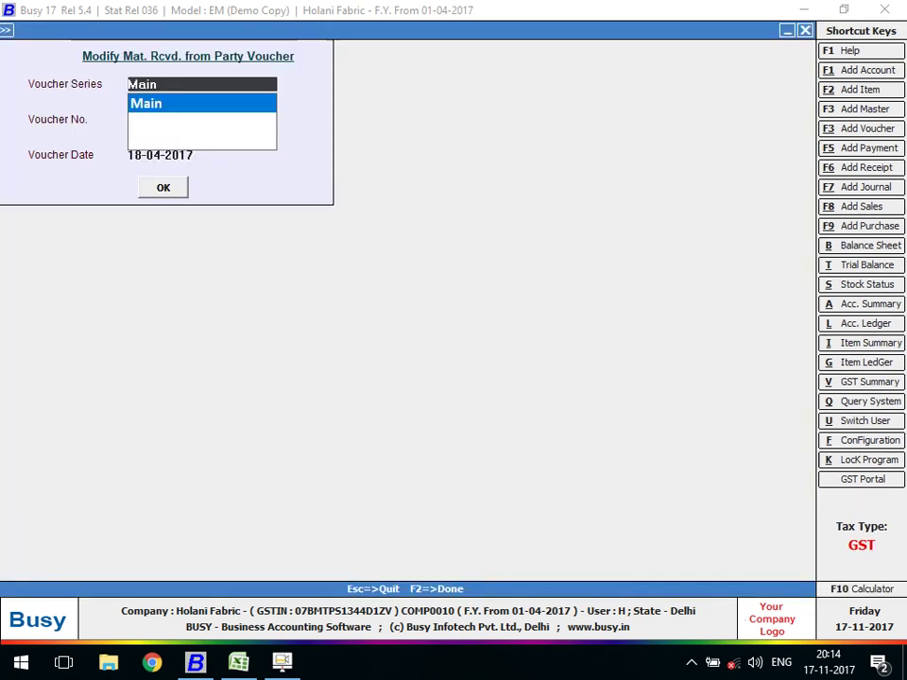
key(Escape)
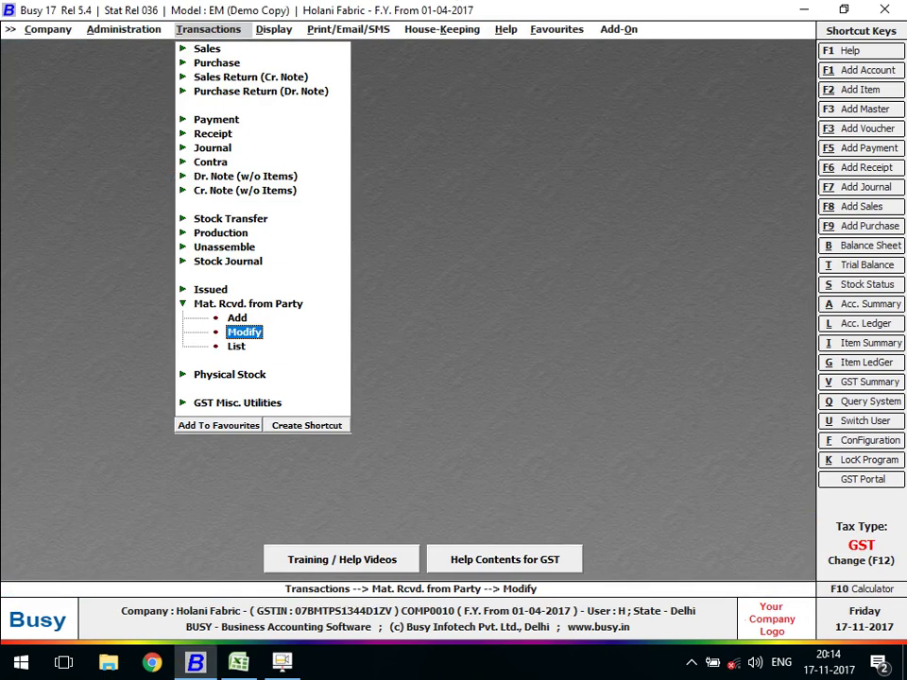
click(236, 346)
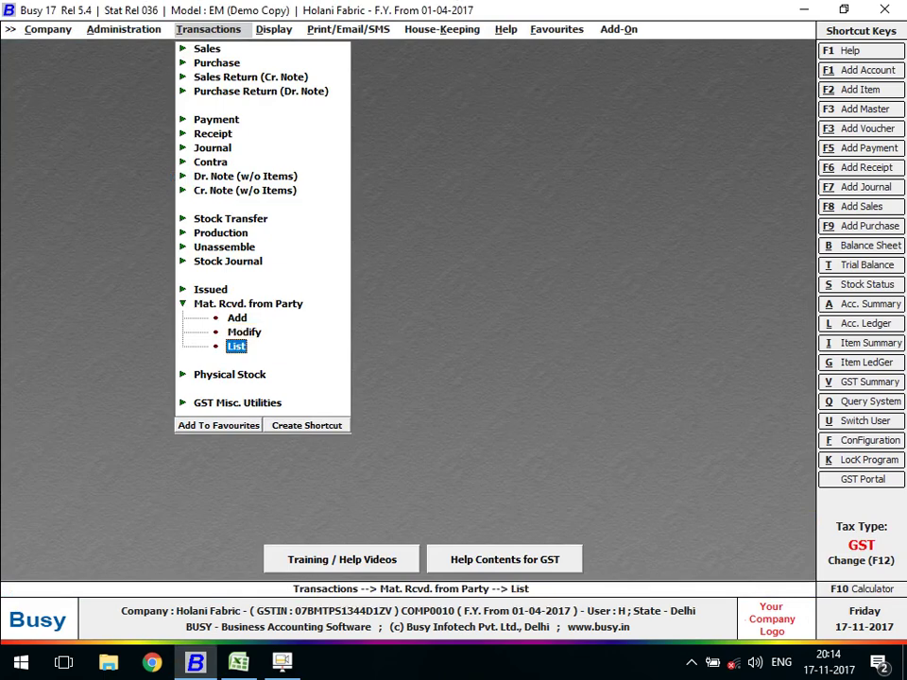
key(Up)
key(Return)
key(Return)
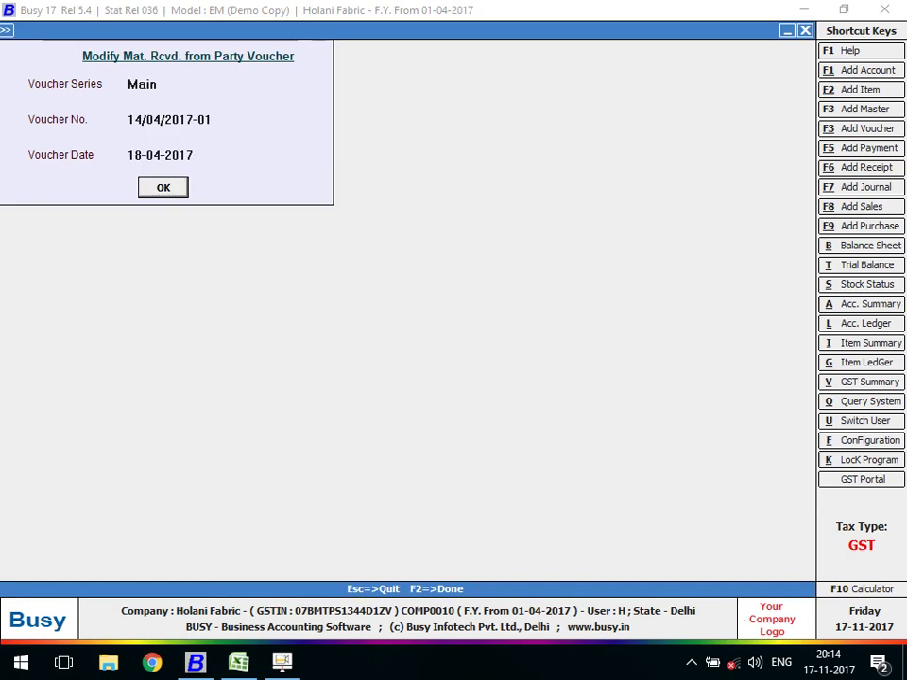
key(Return)
key(Return)
click(353, 438)
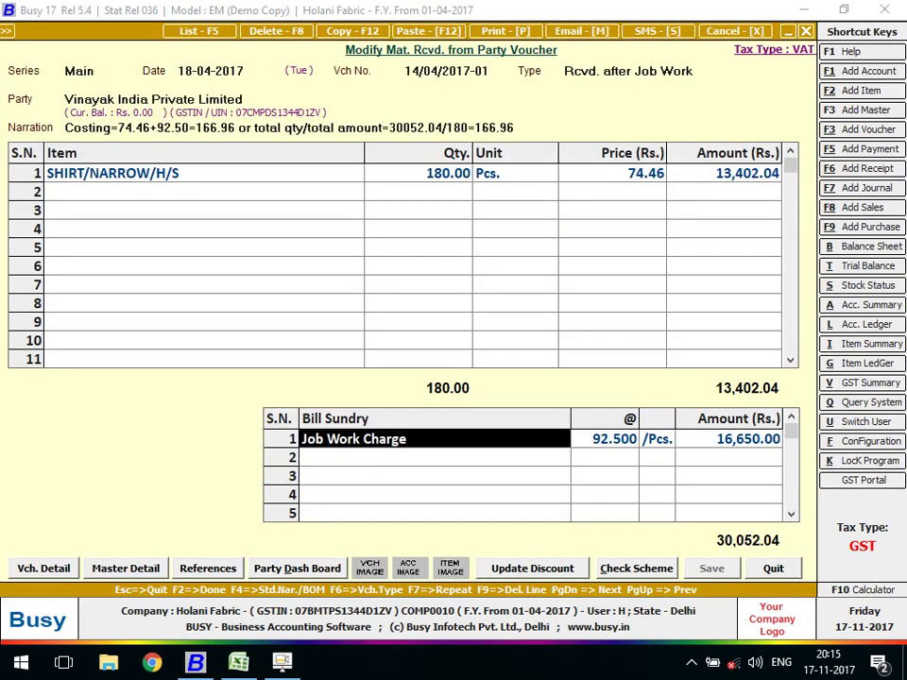
- Delete the Job Work Charge bill sundry line and save the voucher
key(Delete)
key(Escape)
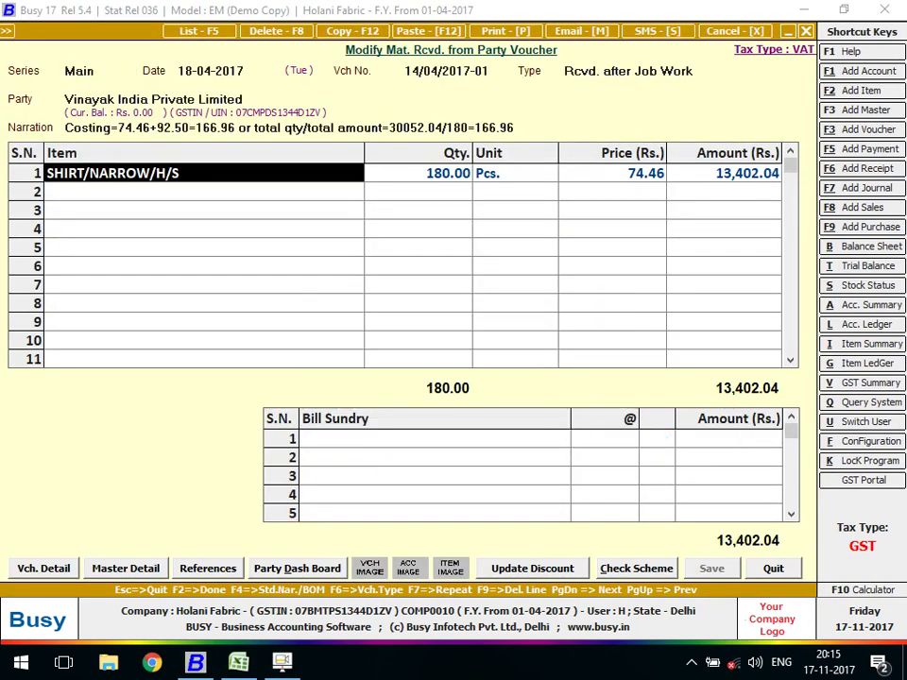
key(F2)
key(F2)
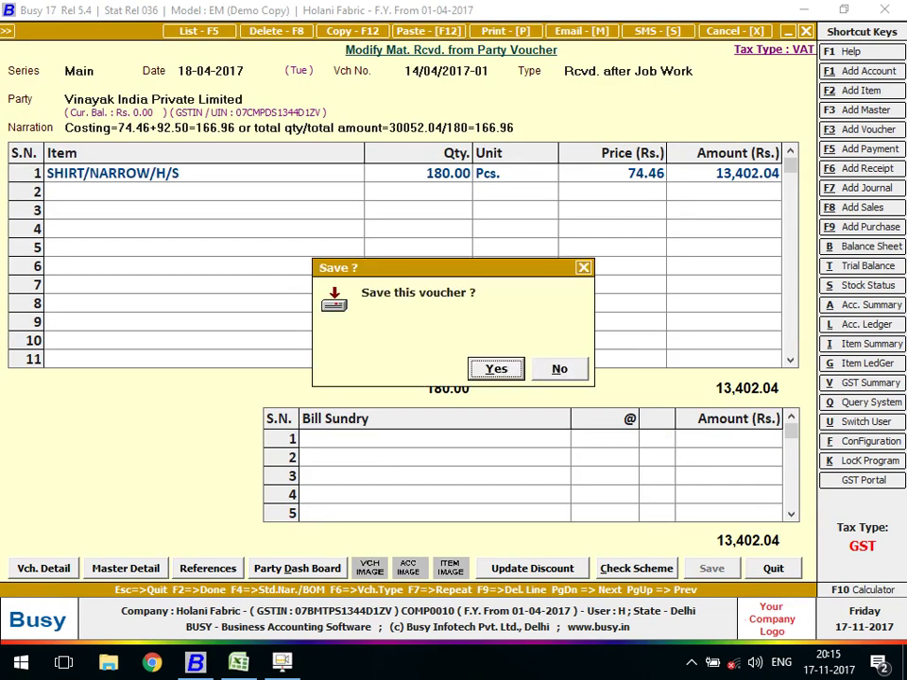
key(Return)
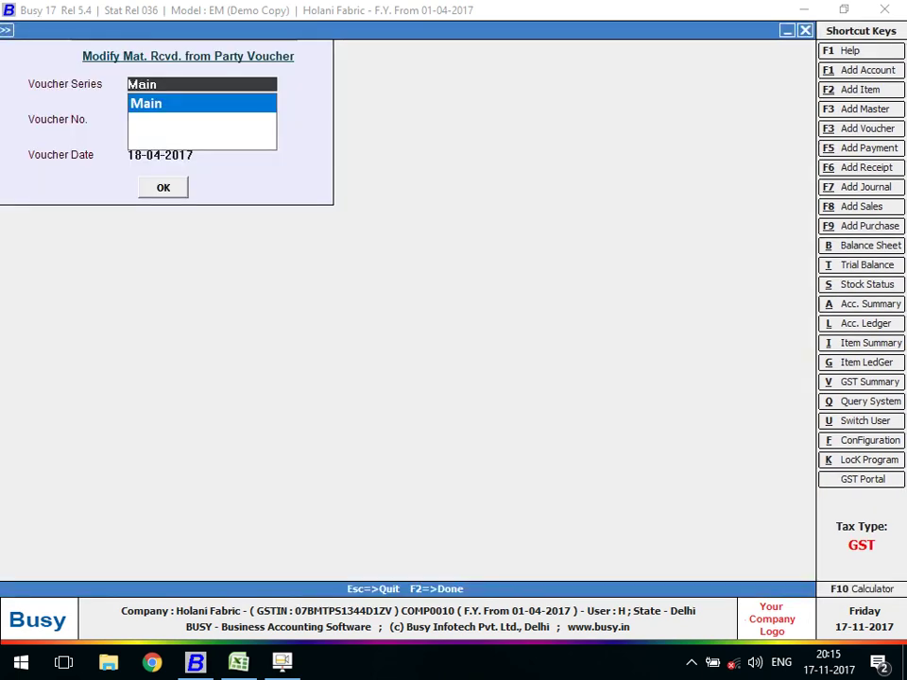
- Go back to the Mat. Rcvd. from Party Modify prompt to reopen the voucher
key(Escape)
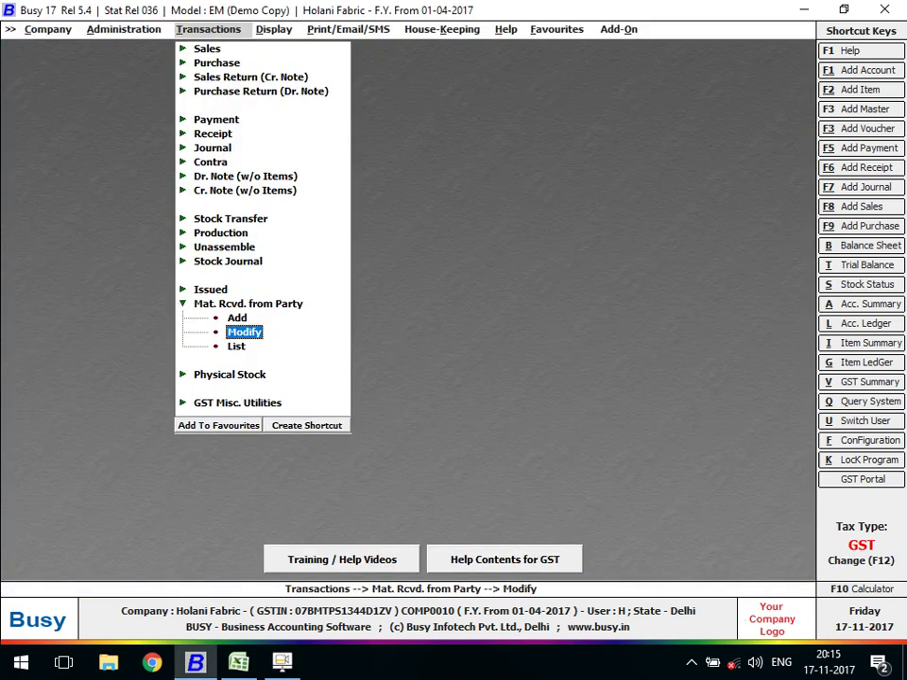
key(Escape)
key(Up)
key(Up)
key(Up)
key(Down)
key(Down)
key(Down)
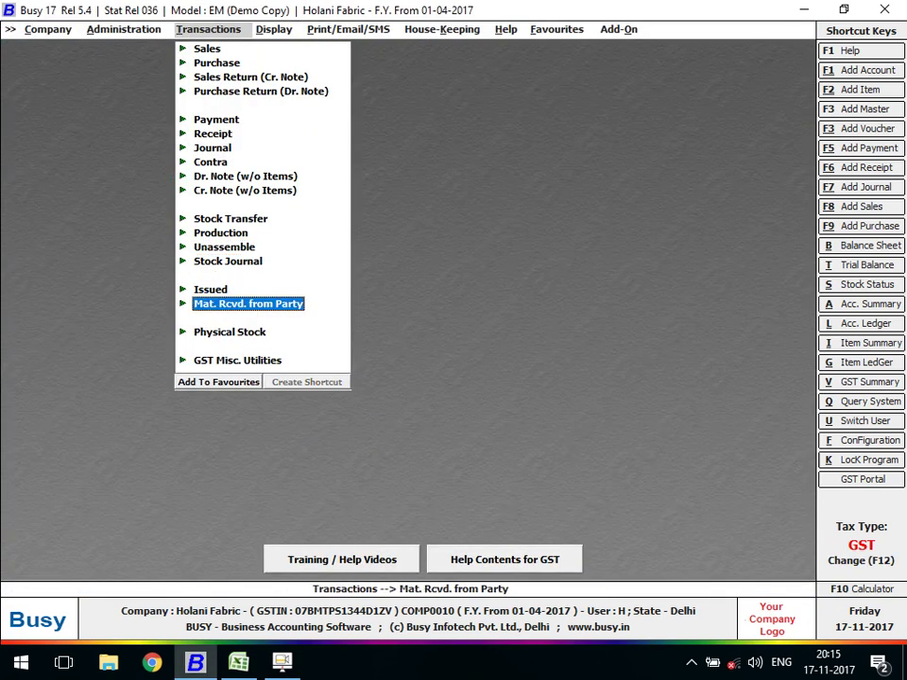
key(Return)
key(Down)
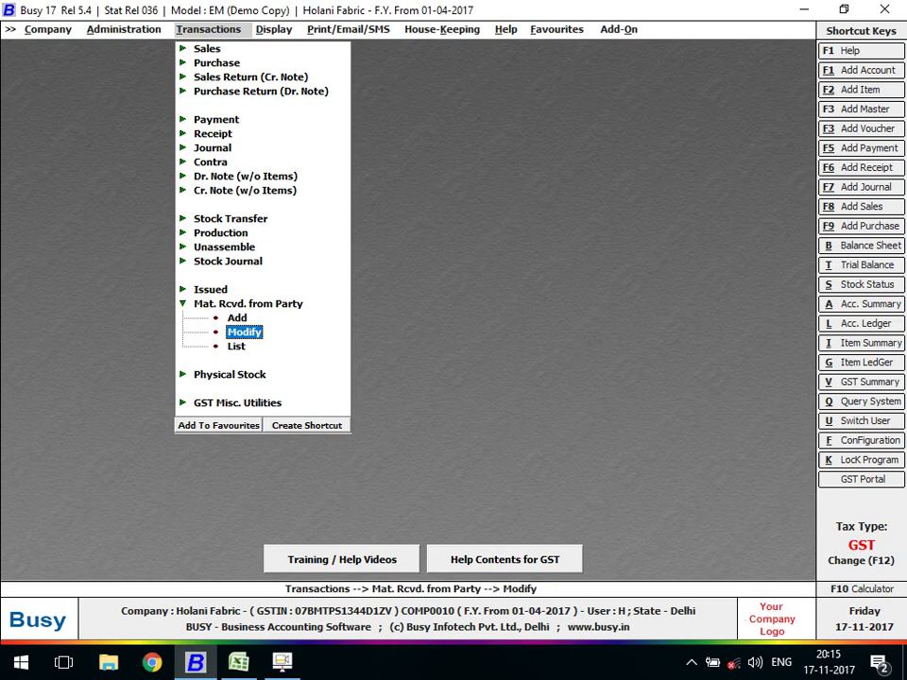
key(Return)
key(Return)
key(Return)
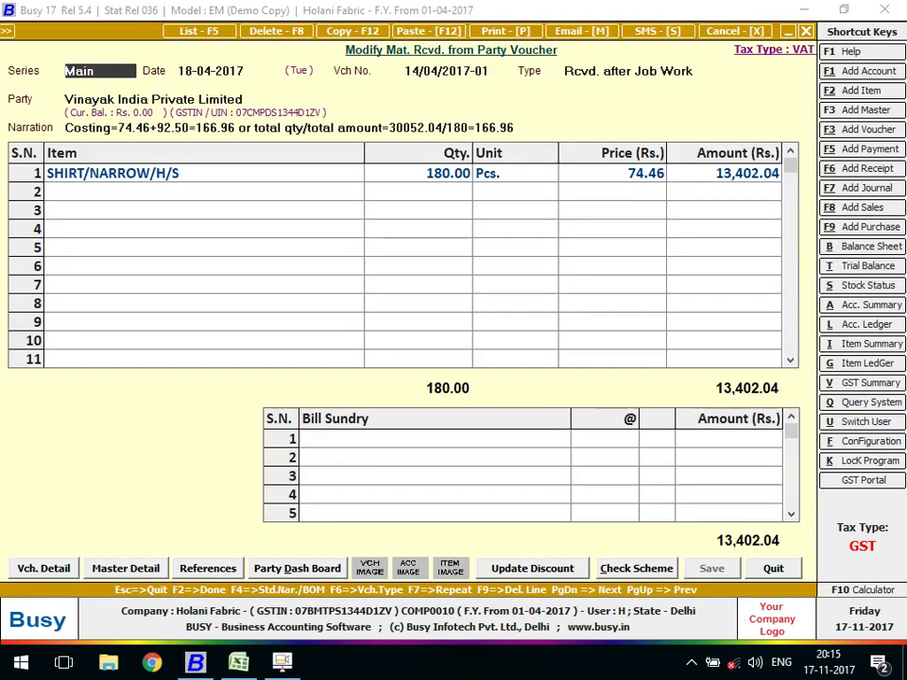
- Add Job Work Charge as bill sundry at 92.5 per Pcs and save, totalling 30,052.04
text(jo)
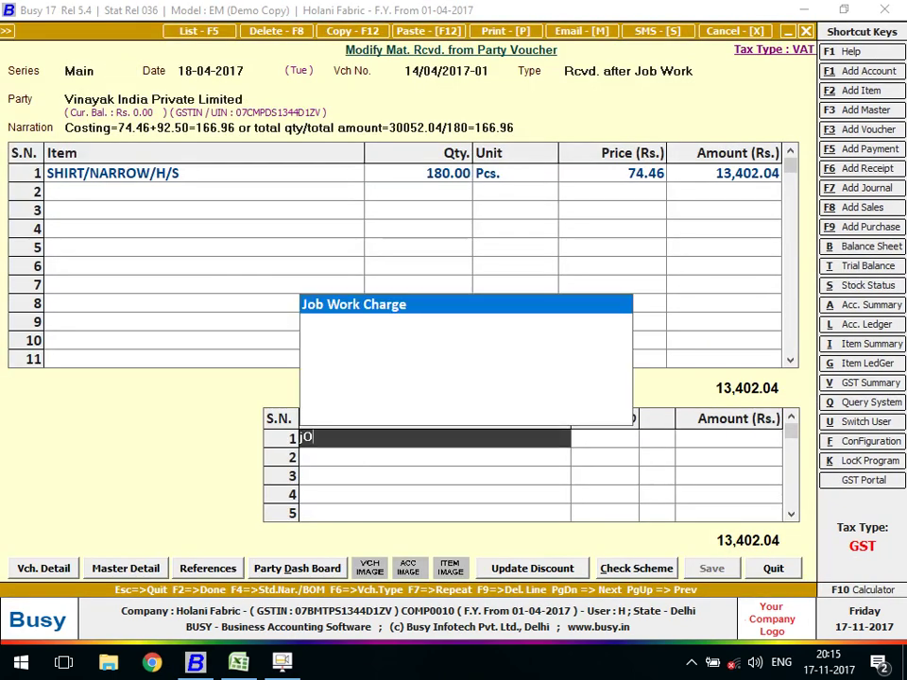
key(Return)
text(92)
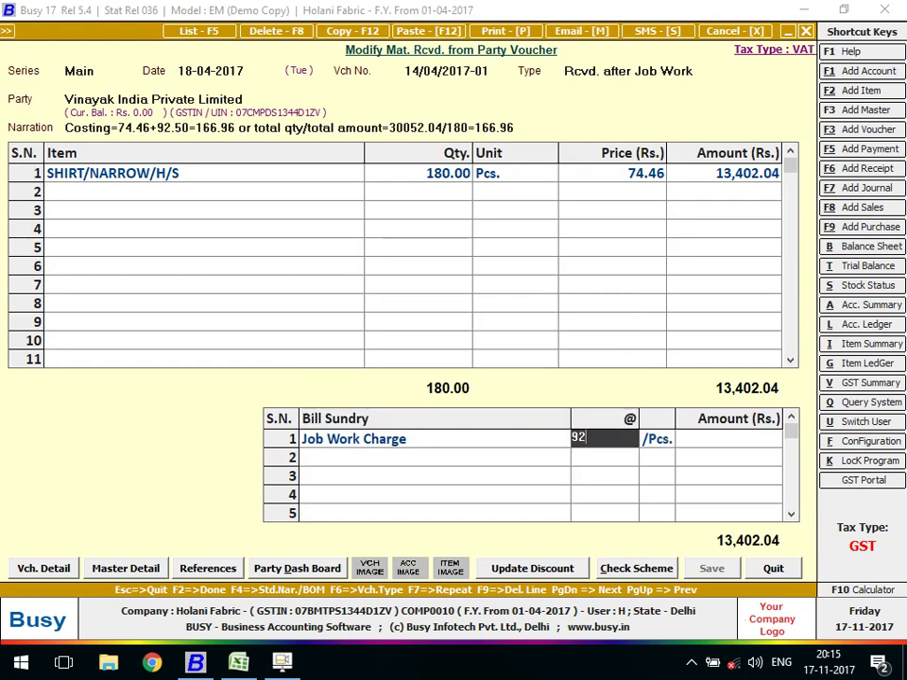
text(.5)
key(Return)
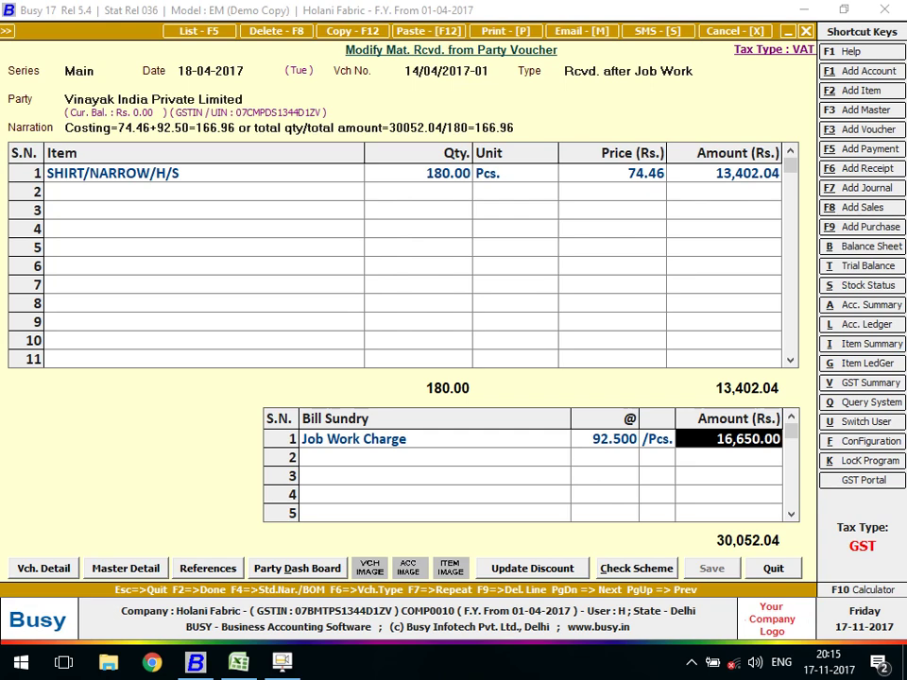
key(F2)
key(Return)
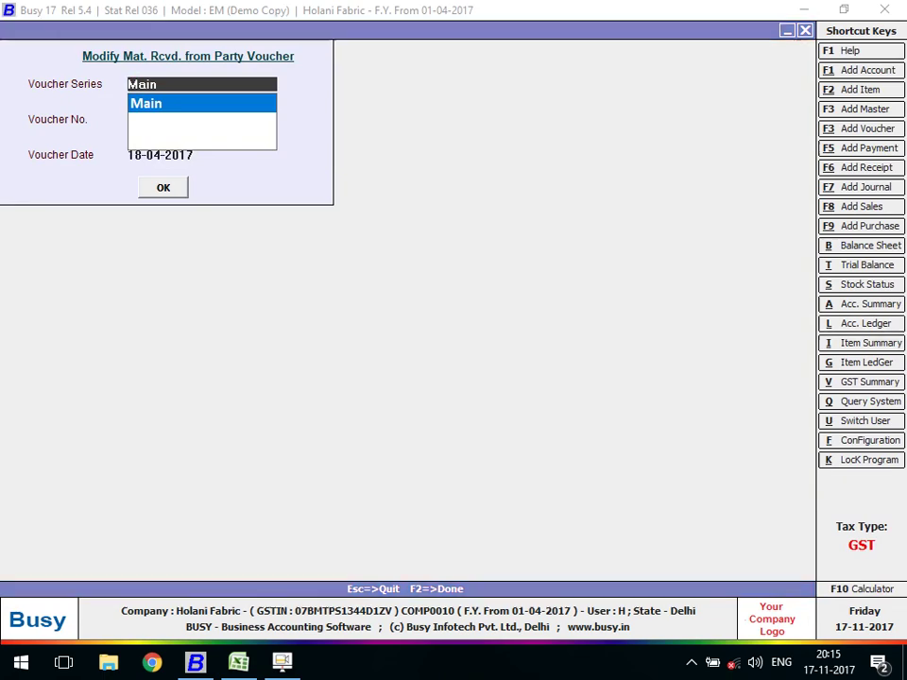
- Show the party's account ledger and open the voucher of the 16,650.00 Job Work entry
key(l)
key(F2)
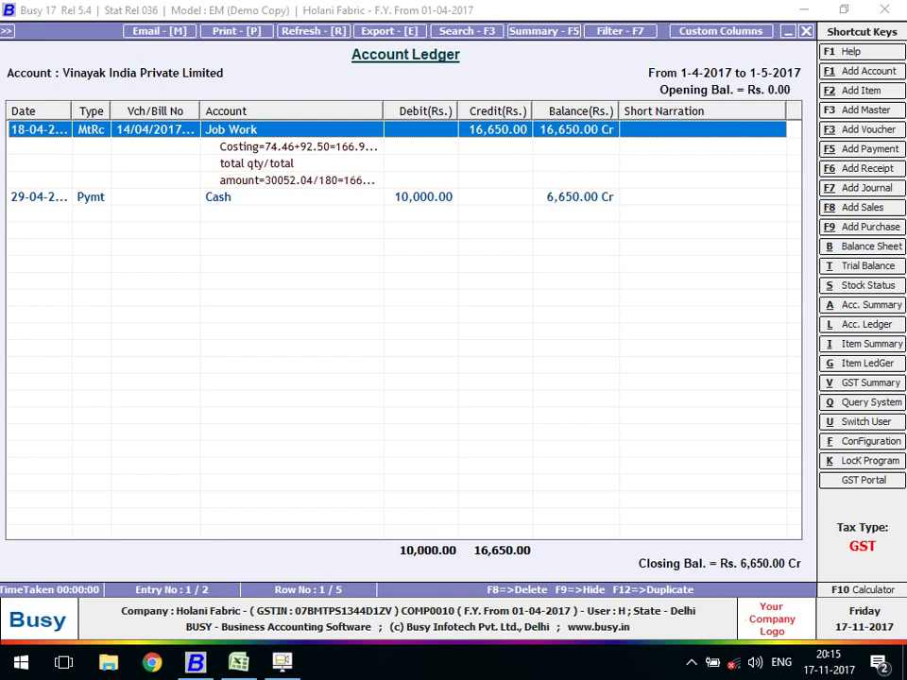
click(425, 196)
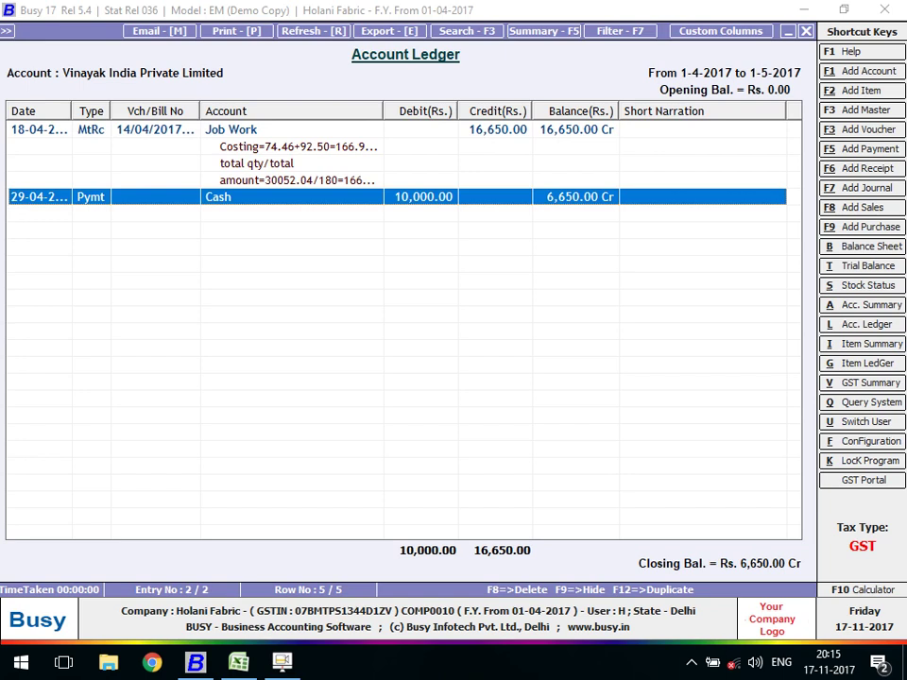
key(Up)
key(Up)
key(Up)
key(Up)
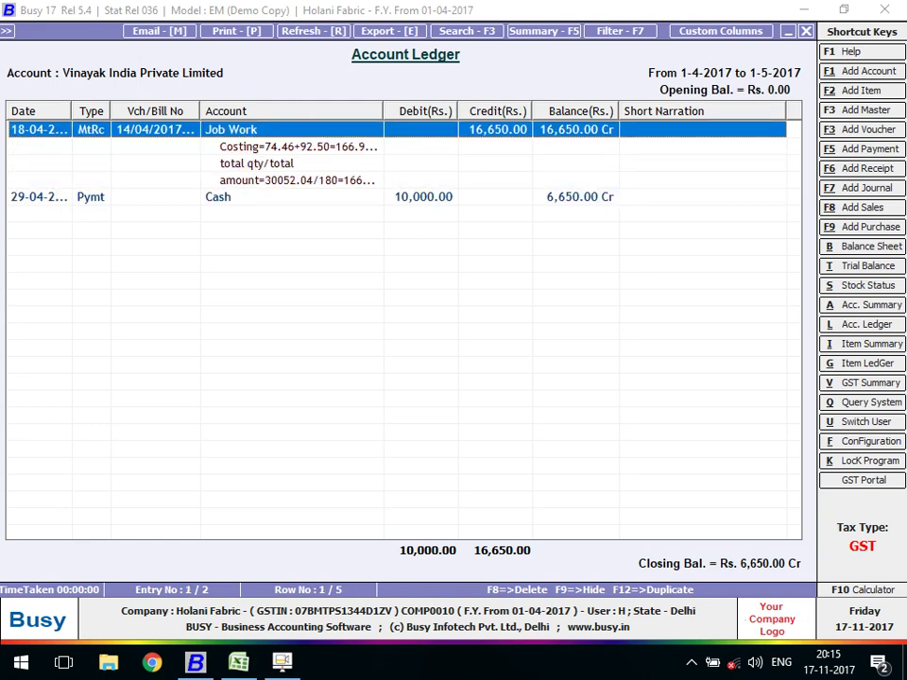
key(Return)
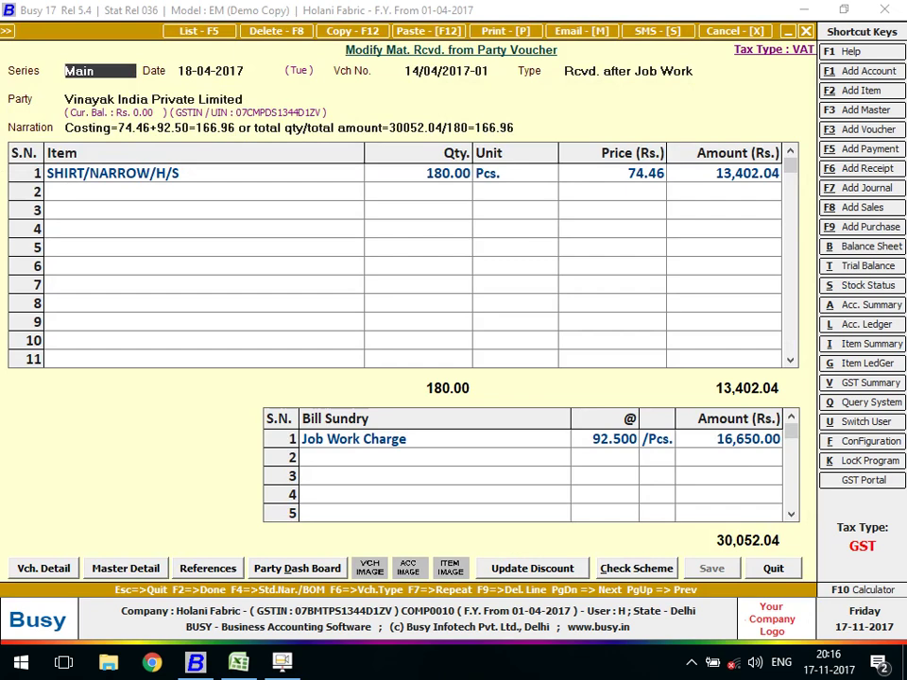
- Reopen the 18-04 job-work voucher, delete its Job Work Charge line, and save it
click(353, 440)
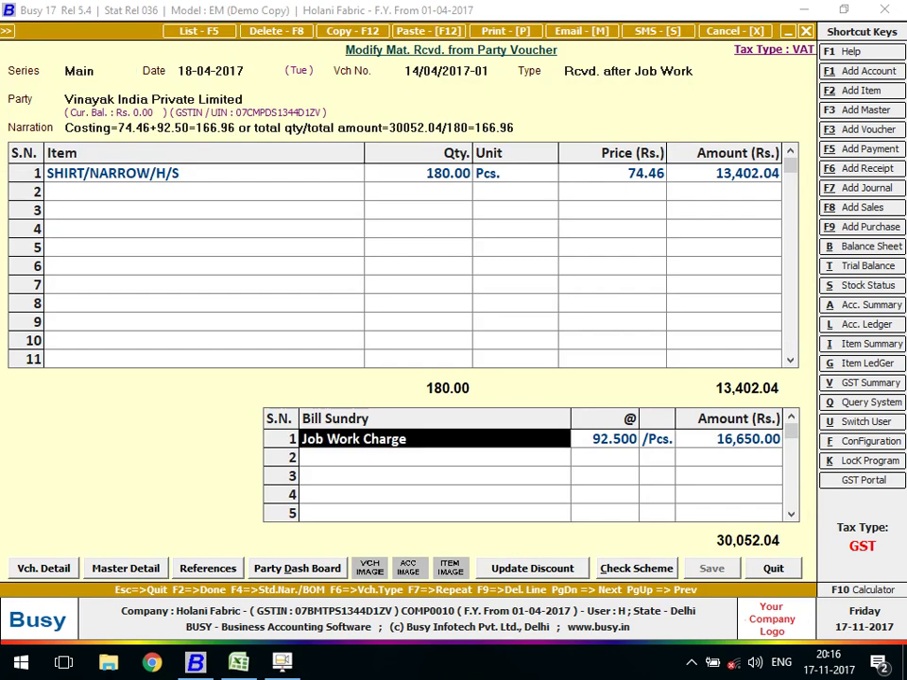
key(Escape)
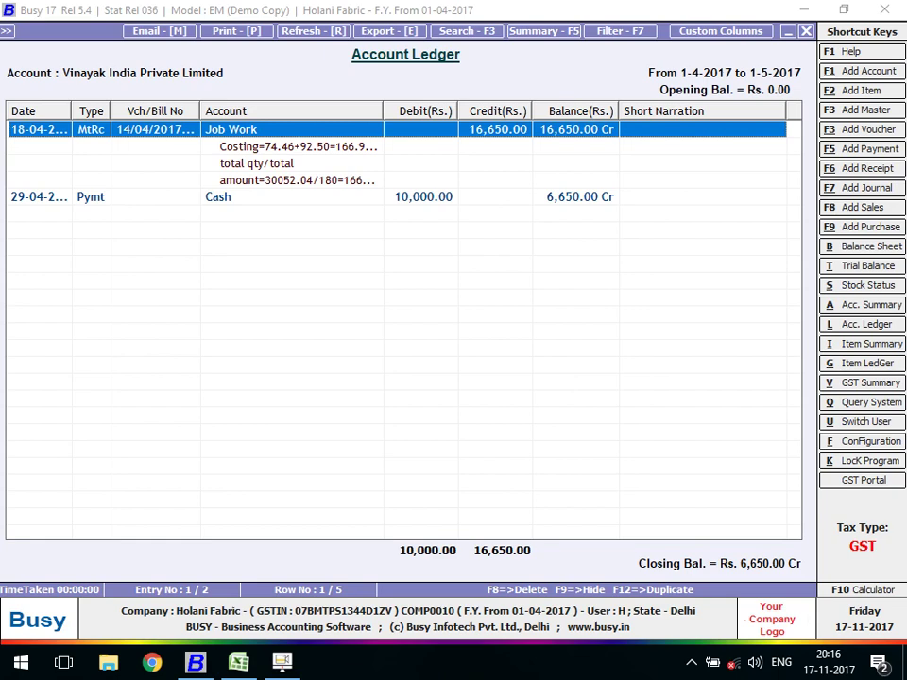
key(Return)
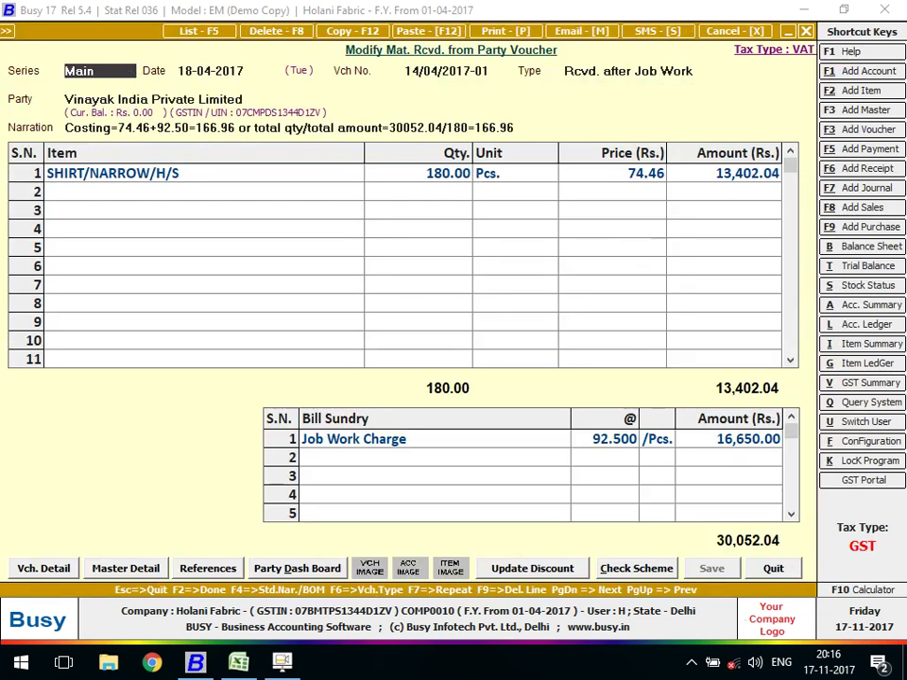
key(BackSpace)
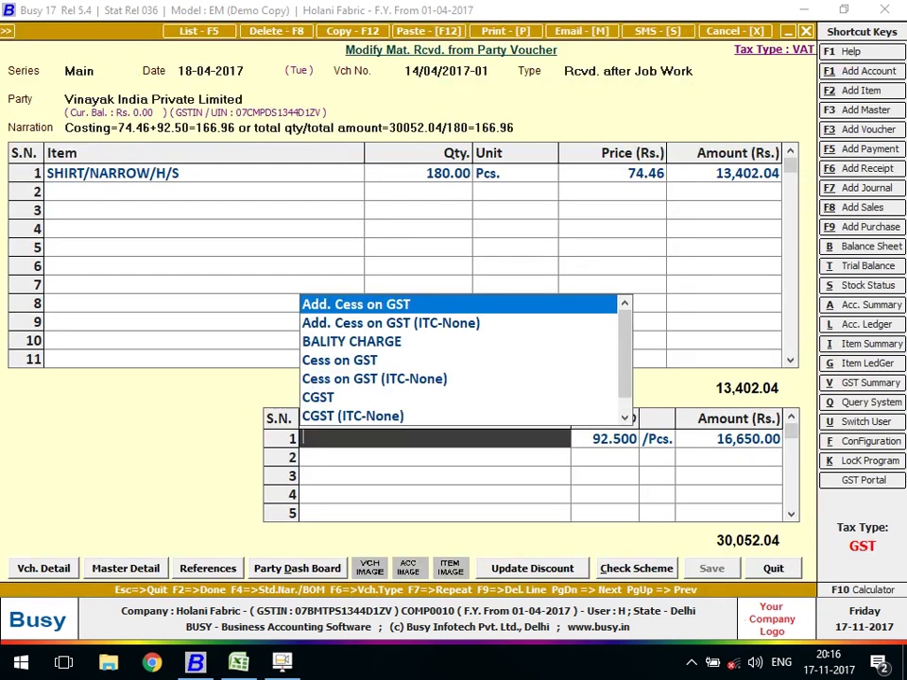
key(Escape)
key(Tab)
key(Return)
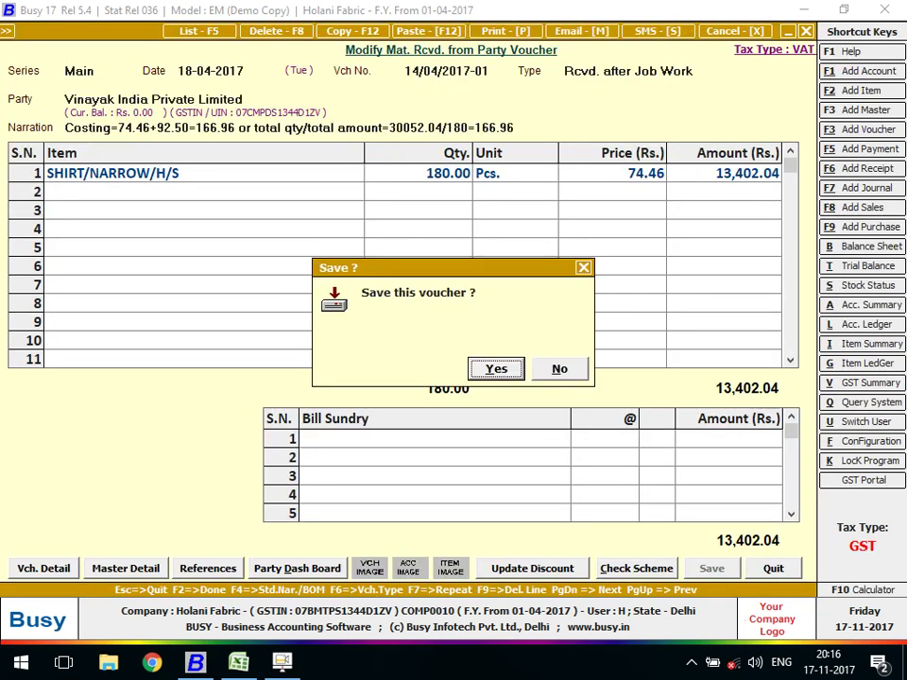
key(Return)
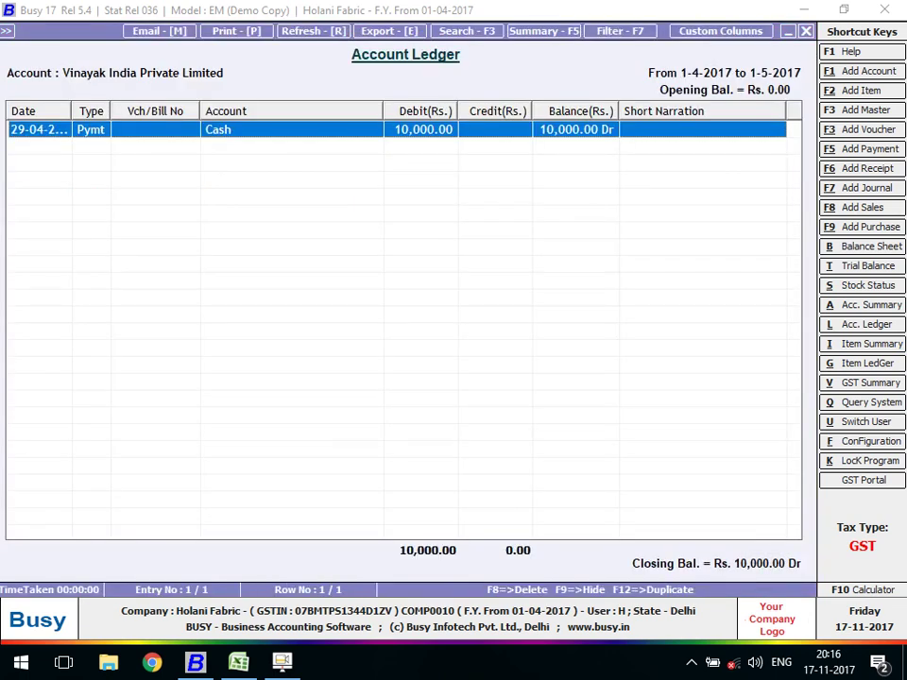
- Delete the 10,000.00 Cash payment voucher, leaving the party ledger at Rs. 0.00
key(F8)
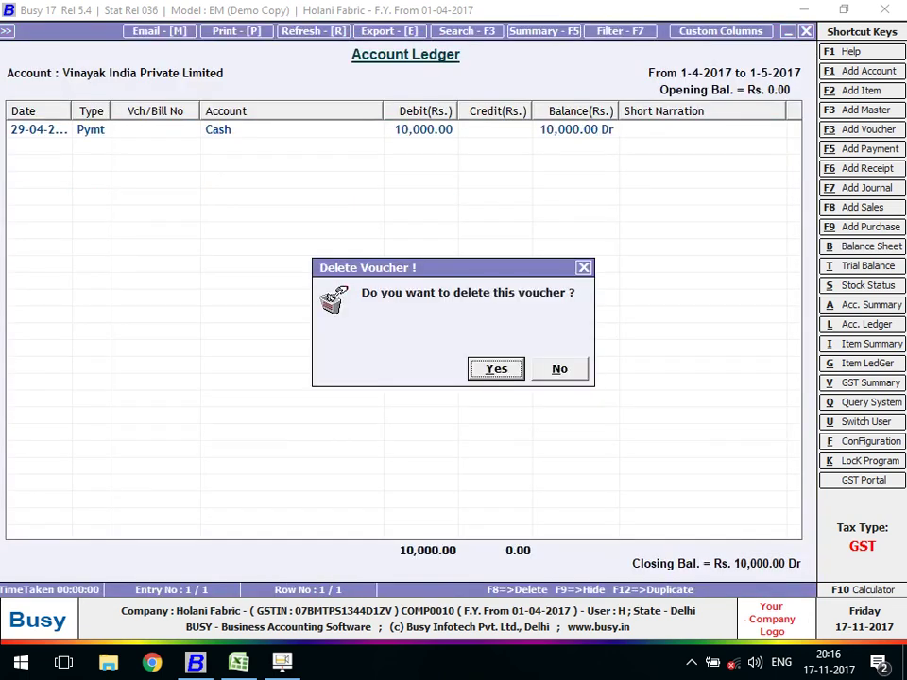
key(Return)
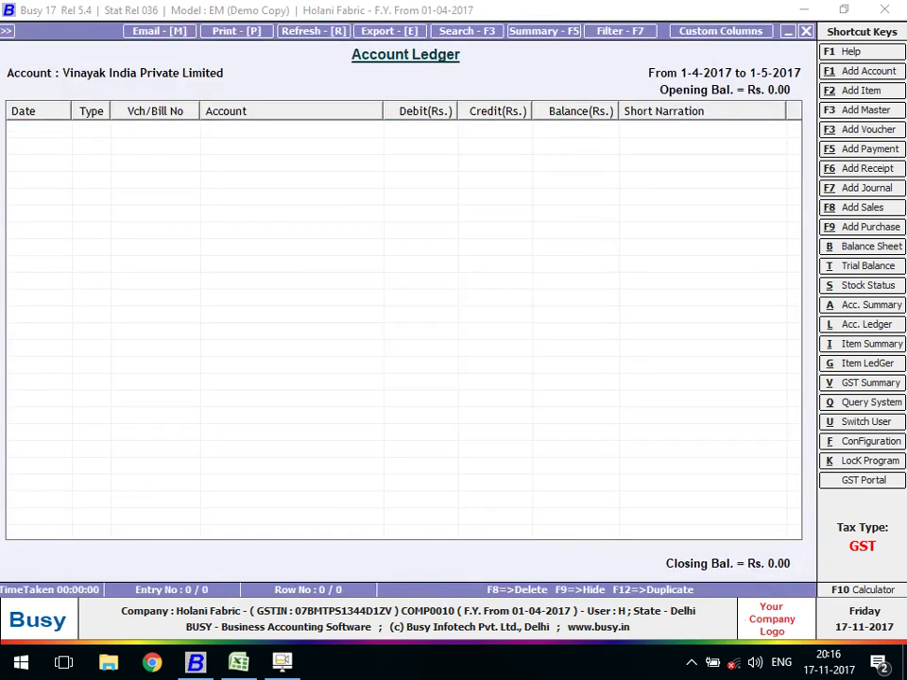
key(Escape)
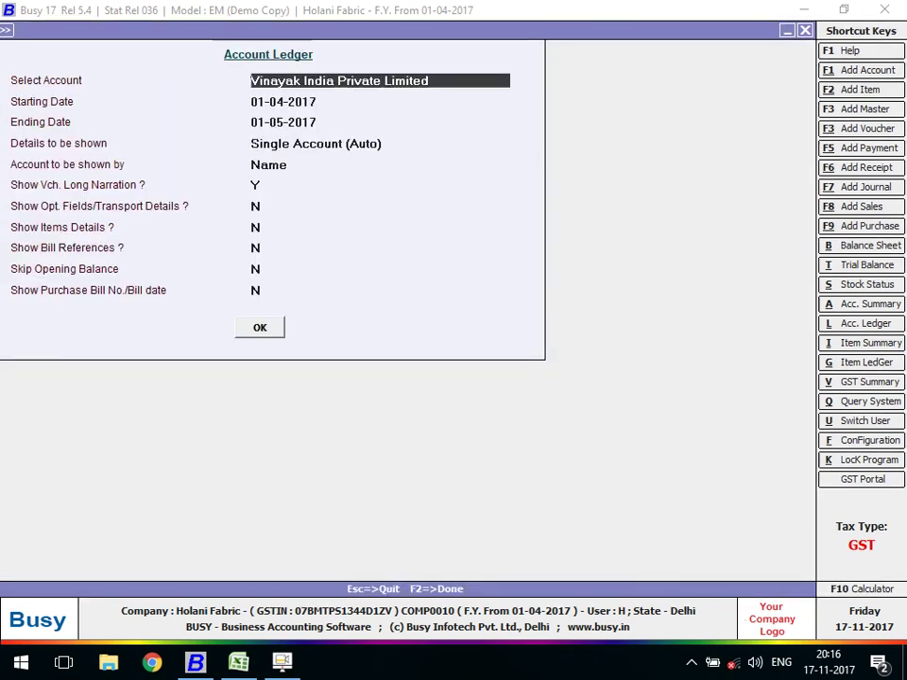
- Reopen voucher 14/04/2017-01 to confirm it has no bill sundry, then close it
key(Escape)
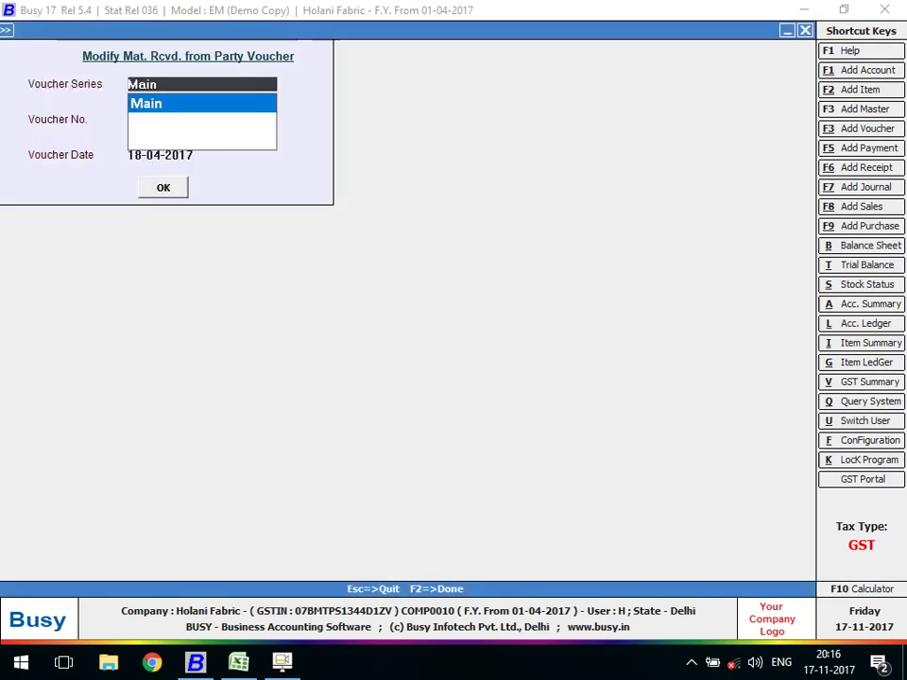
key(Return)
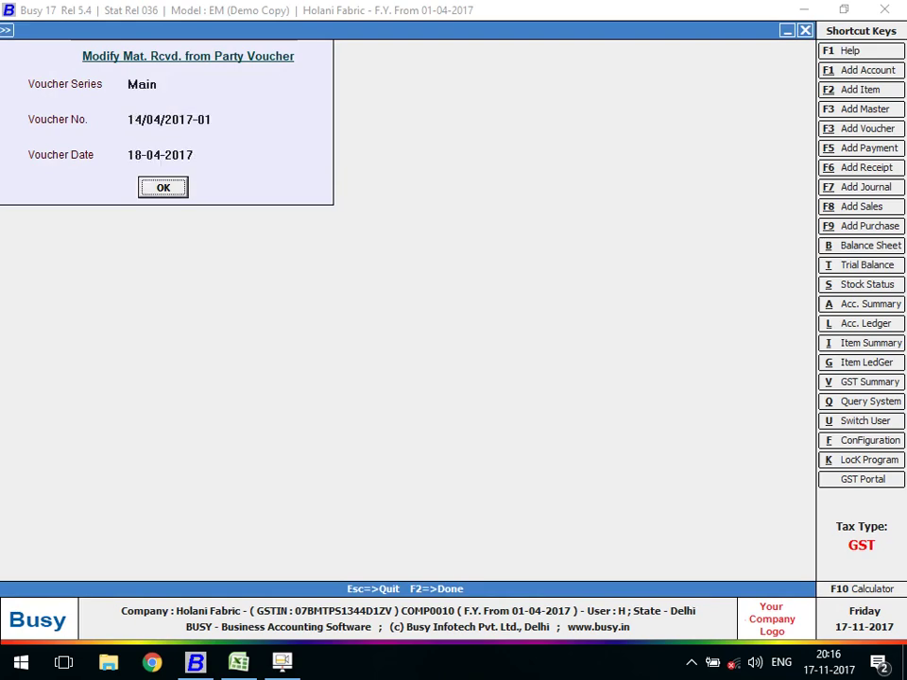
key(Return)
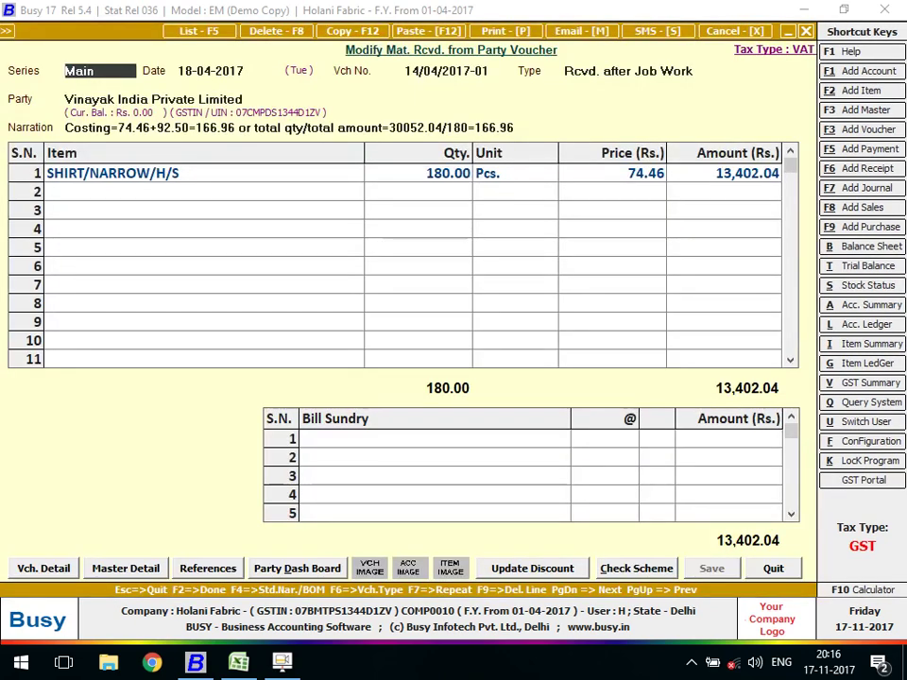
key(Escape)
key(Escape)
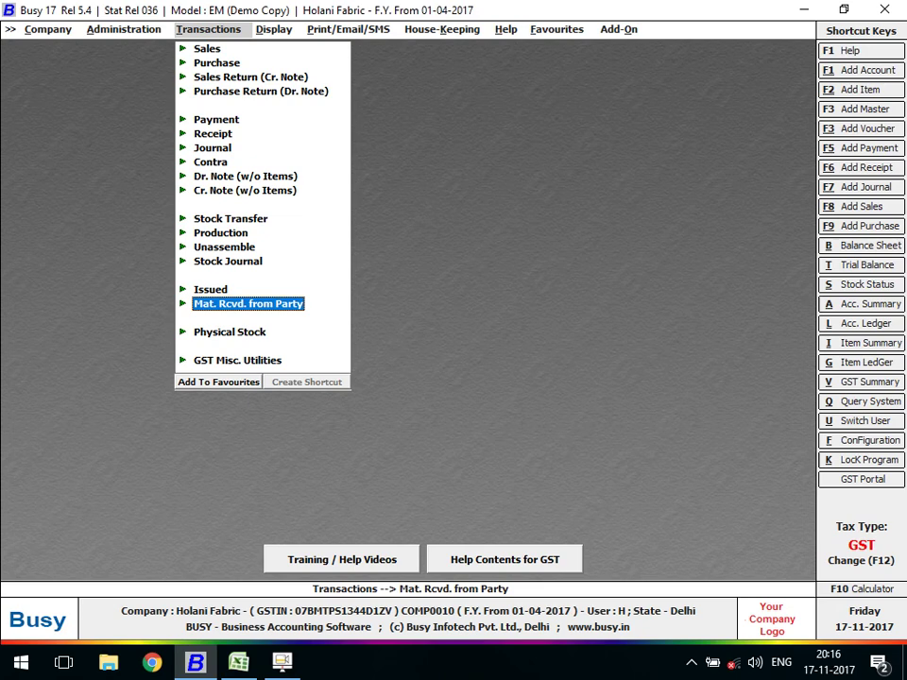
- Move from Transactions to Administration and expand Configuration to show Features / Options
key(Up)
key(Up)
key(Up)
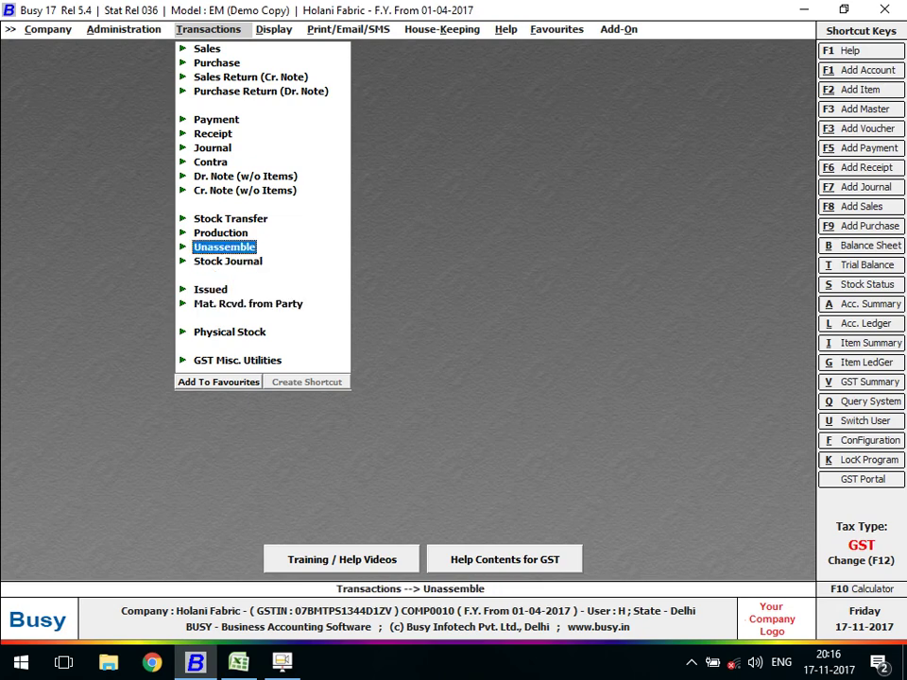
key(Up)
key(Up)
key(Up)
key(Up)
key(Up)
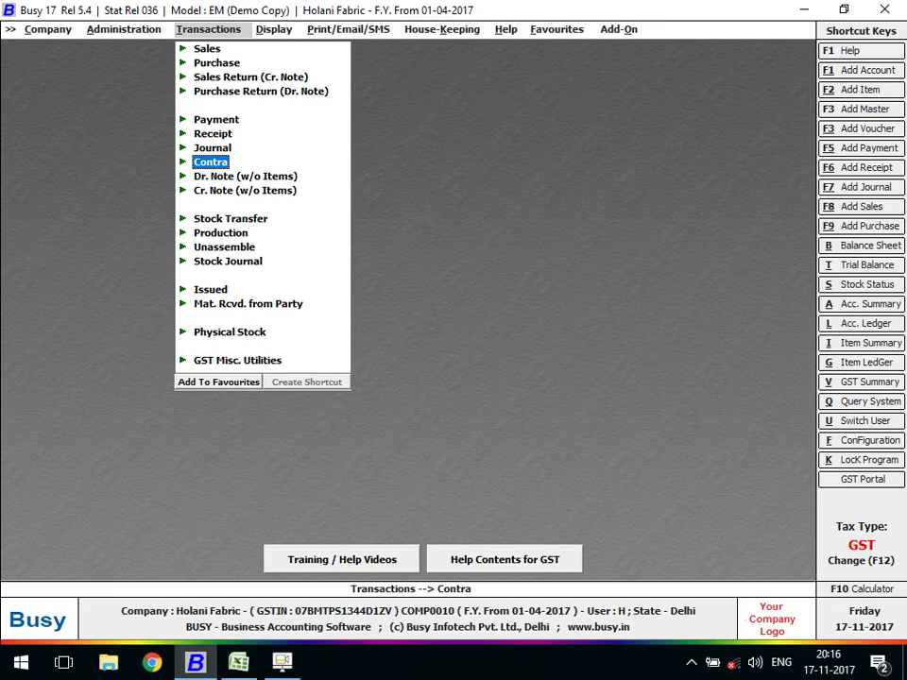
key(Left)
key(Escape)
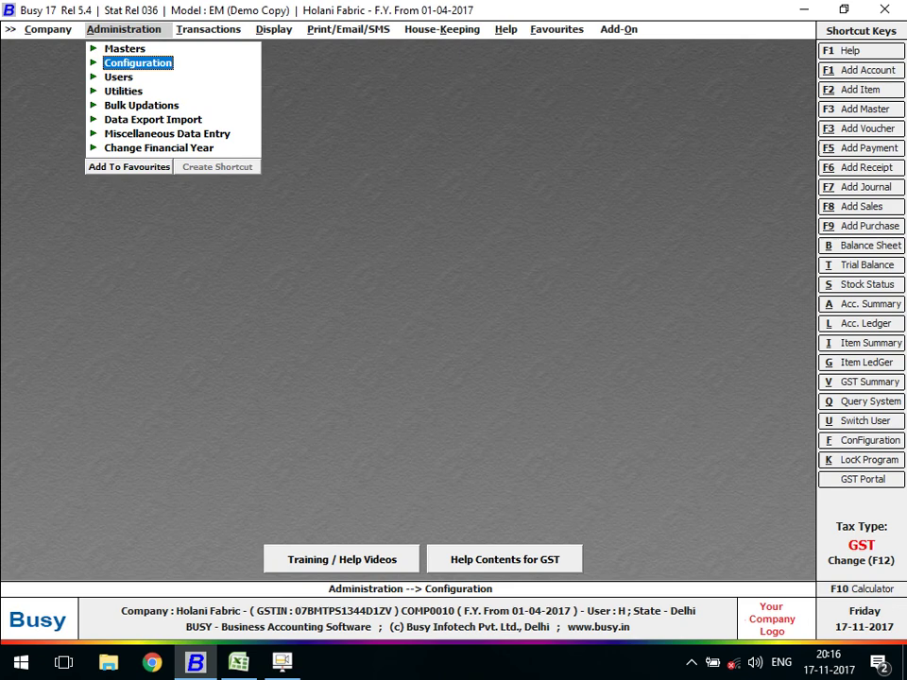
key(Return)
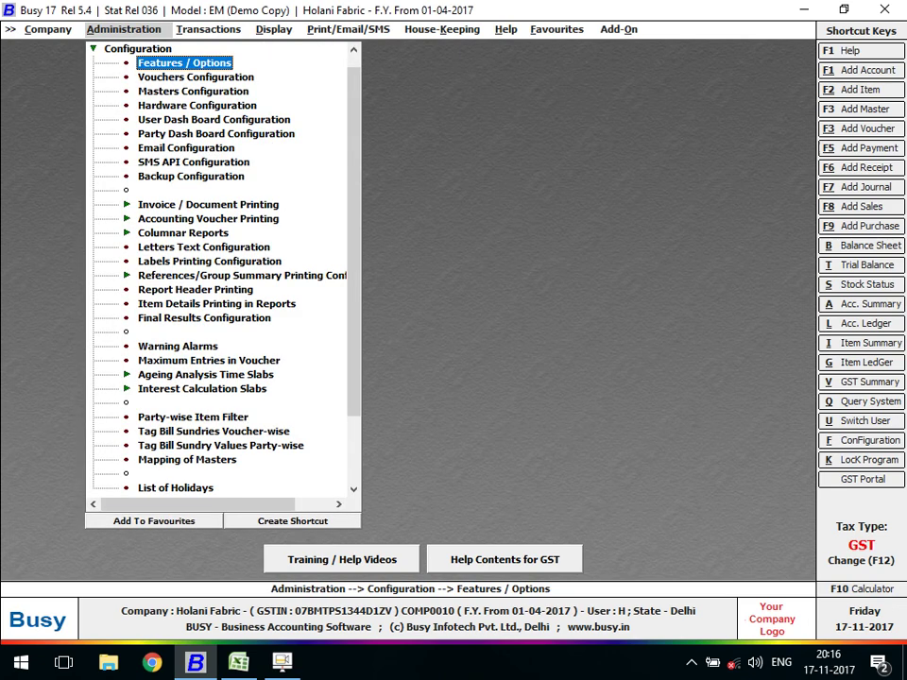
- Tick 'Allocate Expense/Purc. to Items' in Features / Options > Inventory and save
key(Return)
key(Down)
key(Down)
key(Down)
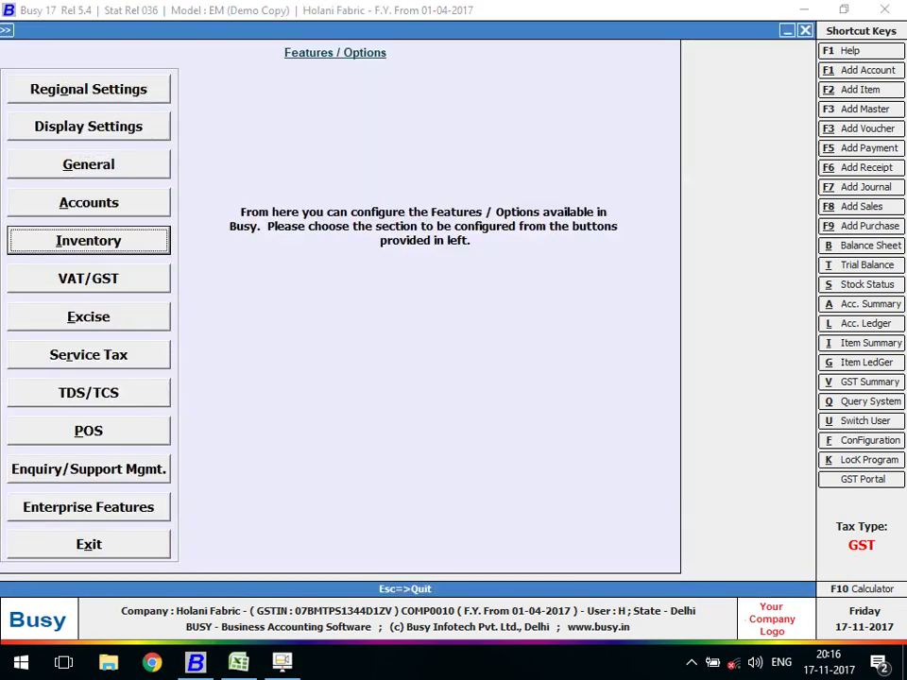
key(Return)
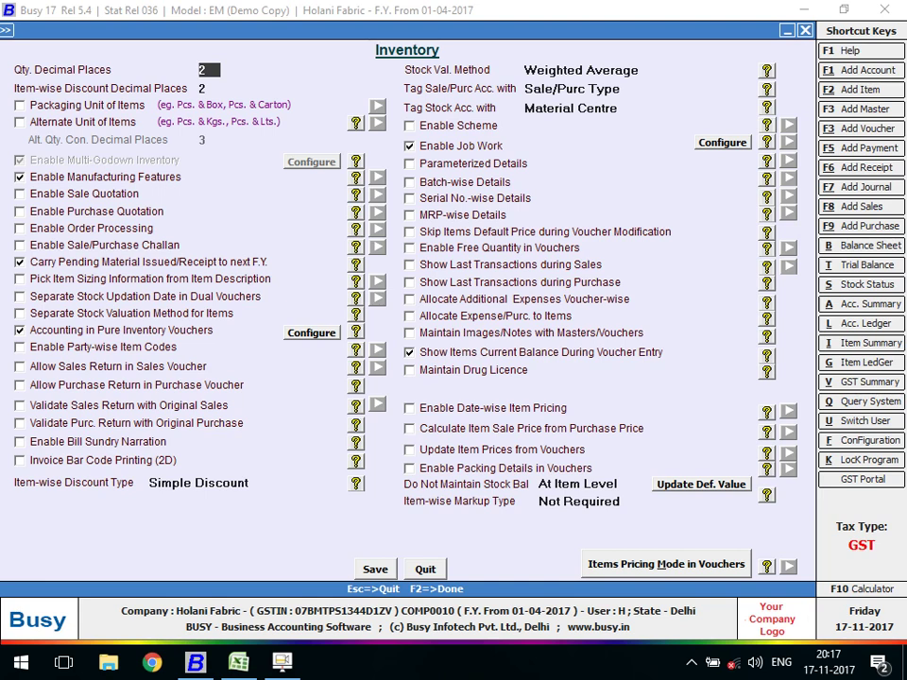
key(space)
click(375, 569)
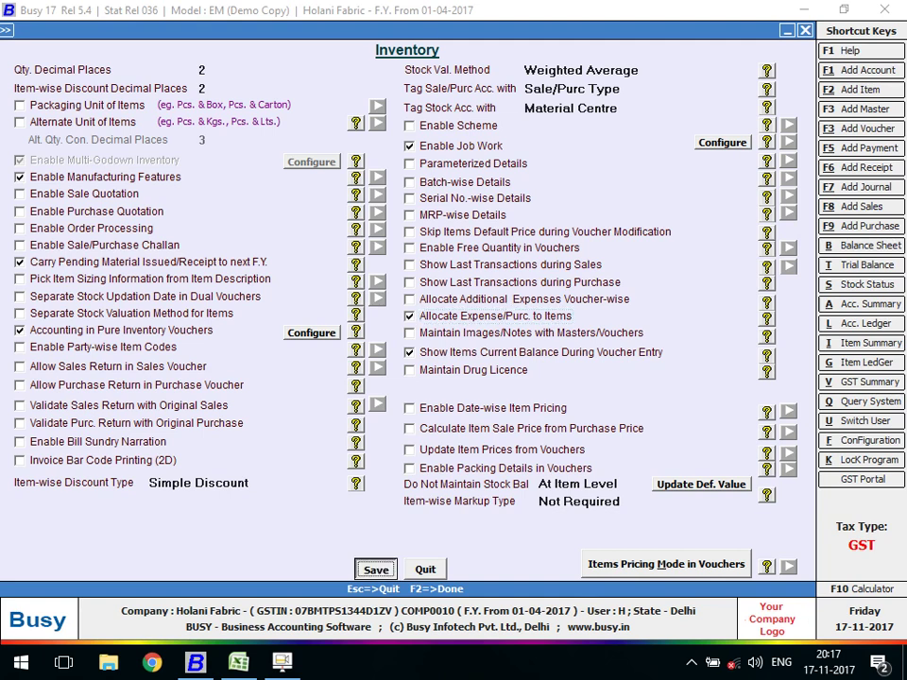
key(Return)
key(Escape)
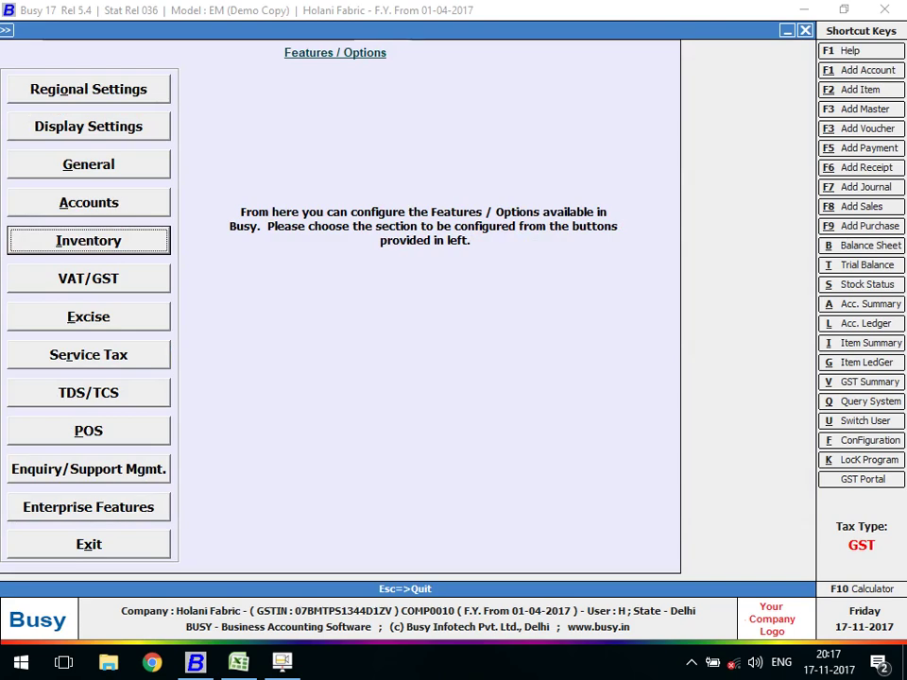
- Start adding a new journal voucher in series Main
key(Escape)
key(Right)
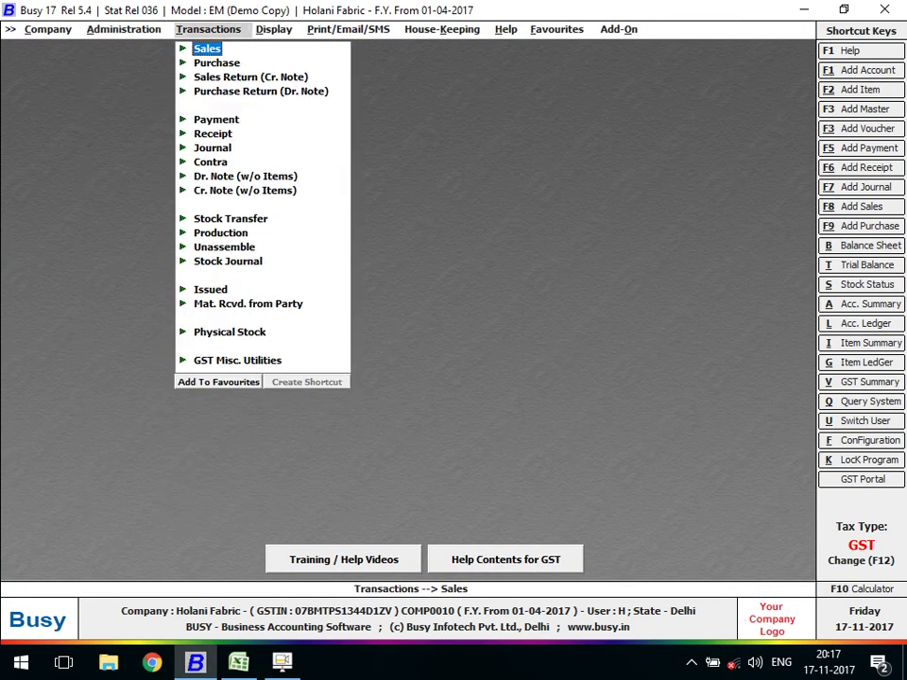
key(Down)
key(Down)
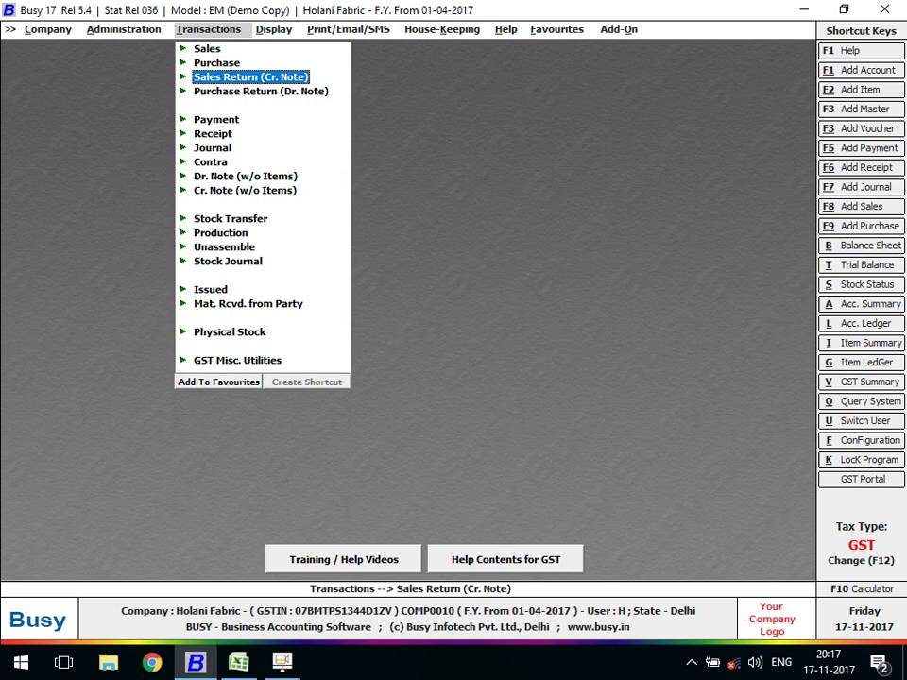
key(Down)
key(Down)
key(Down)
key(Down)
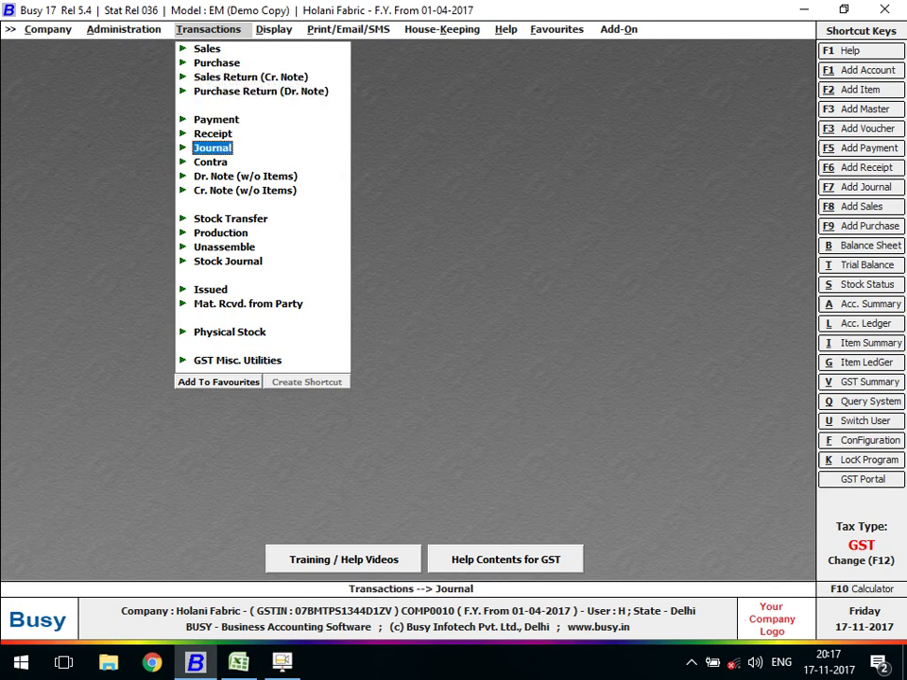
key(Return)
key(Down)
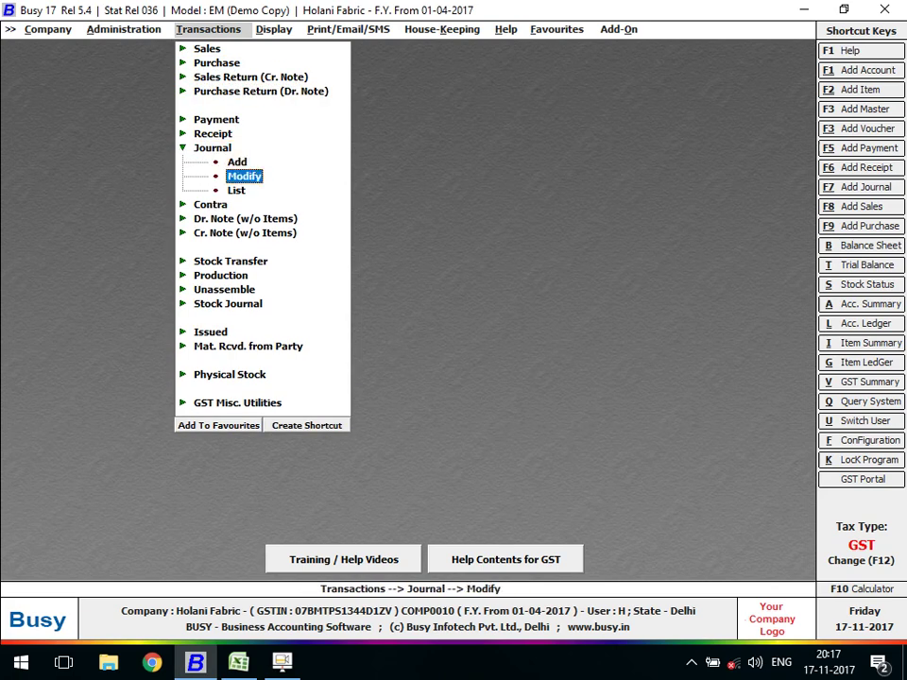
key(Up)
key(Return)
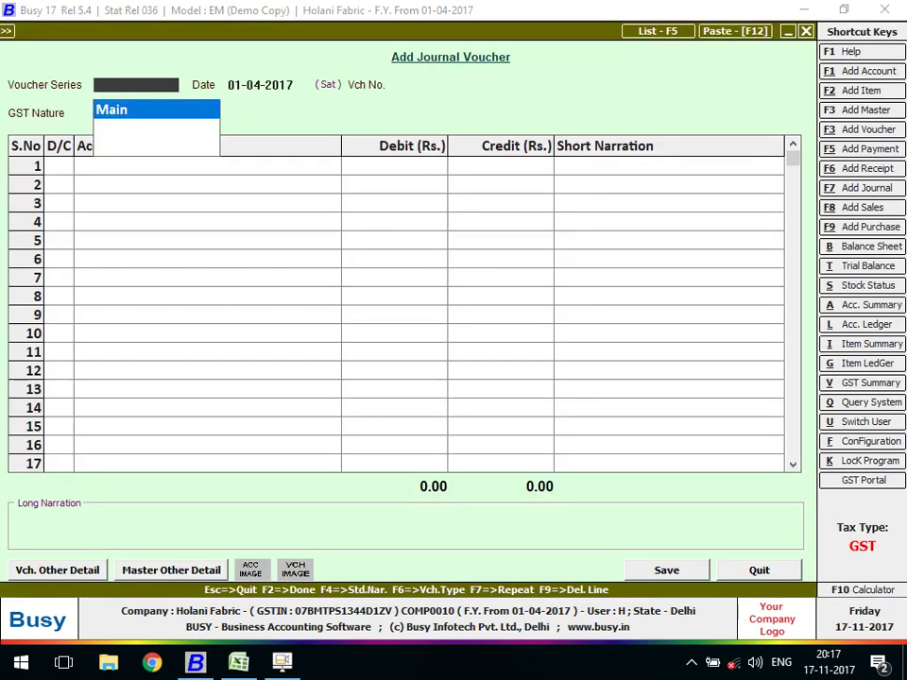
key(Return)
- Date it 18-04-2017 with GST nature Registered Expense (B2B), then change the date to 01-07-2017
text(18)
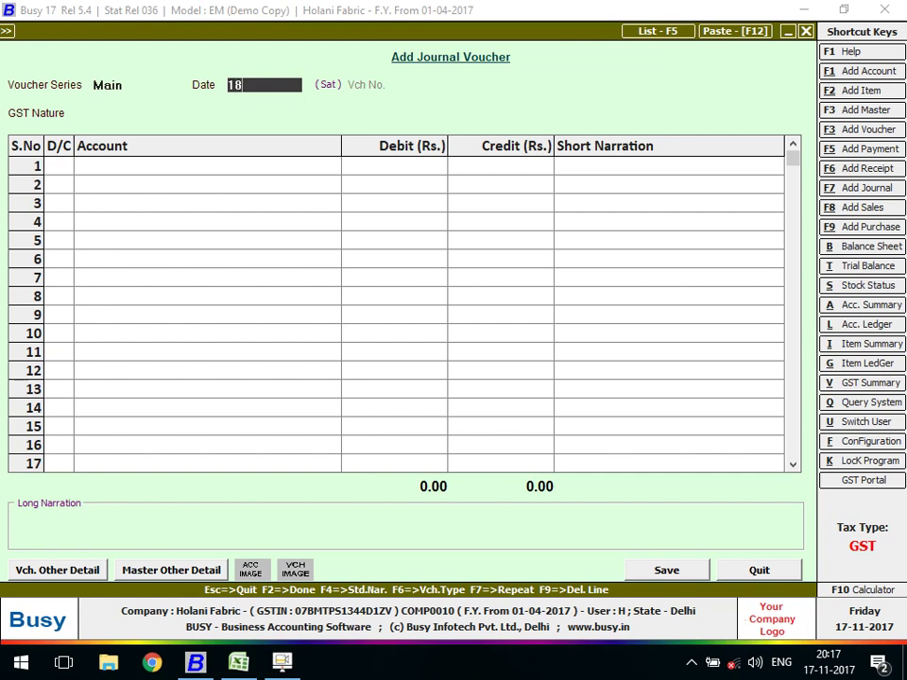
key(Return)
key(Down)
key(Down)
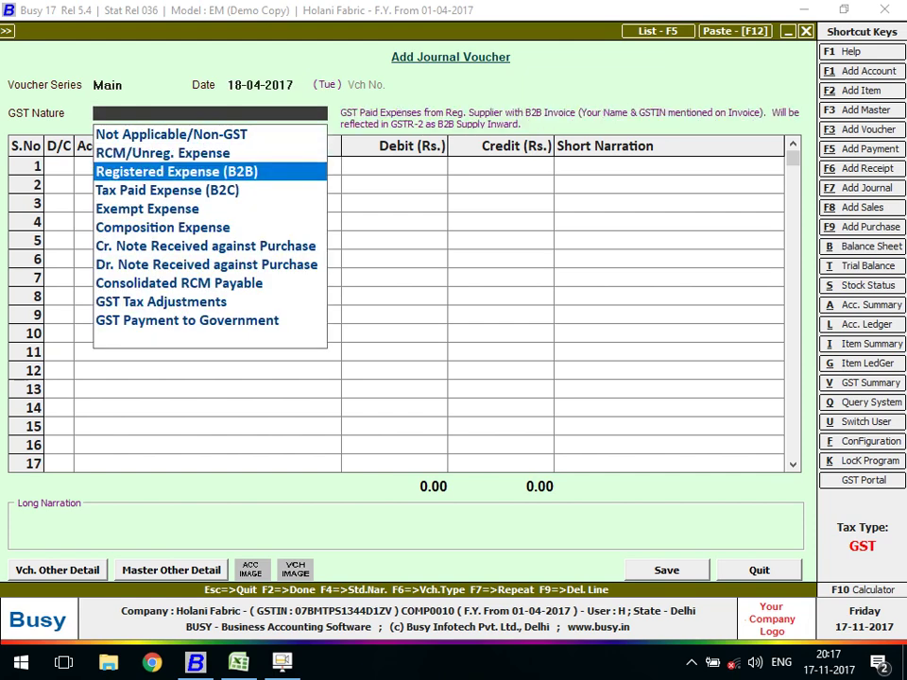
key(Return)
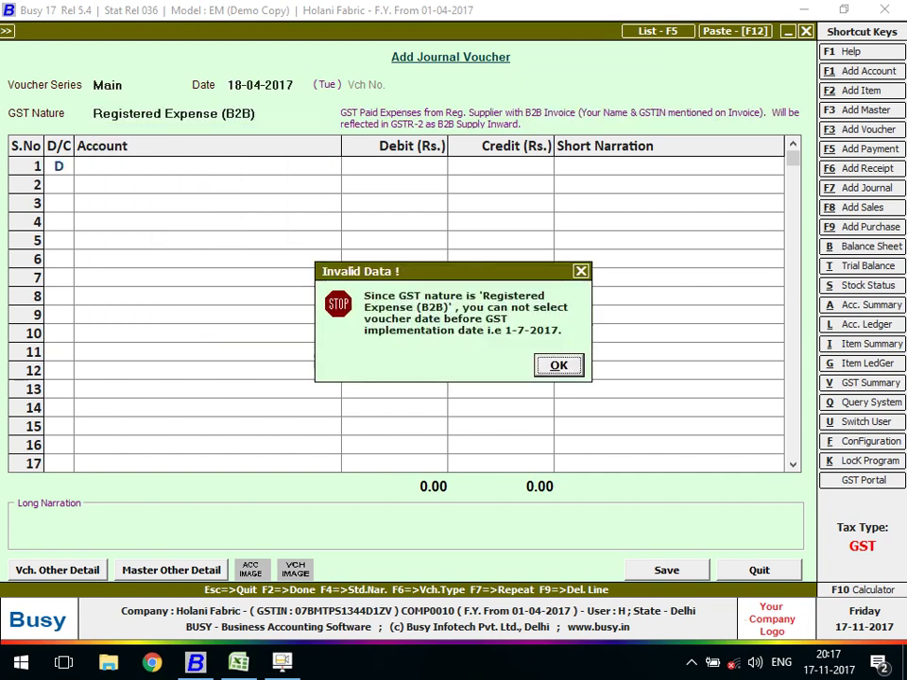
key(Return)
text(1-)
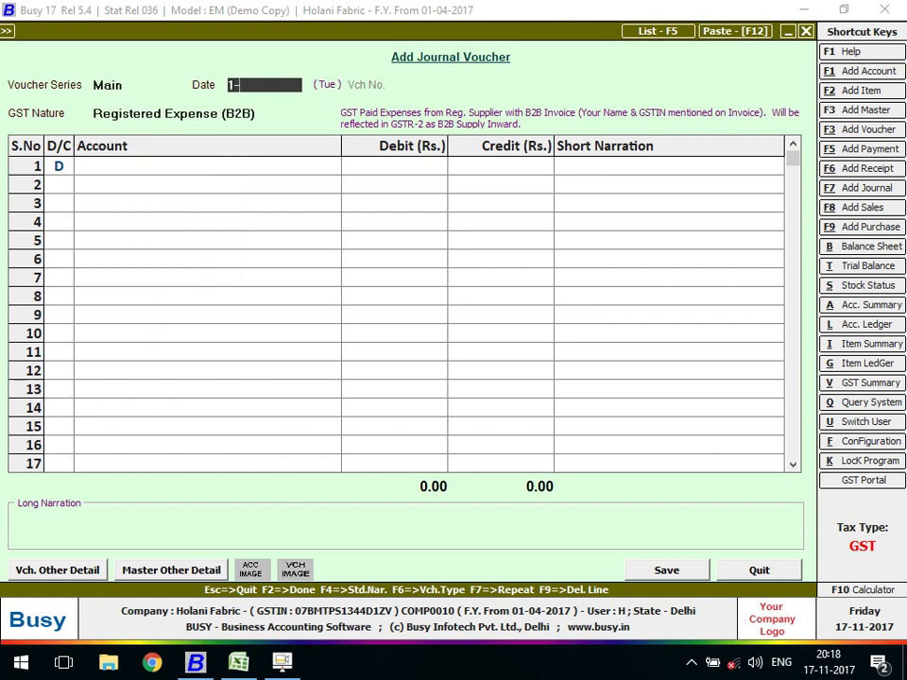
key(Return)
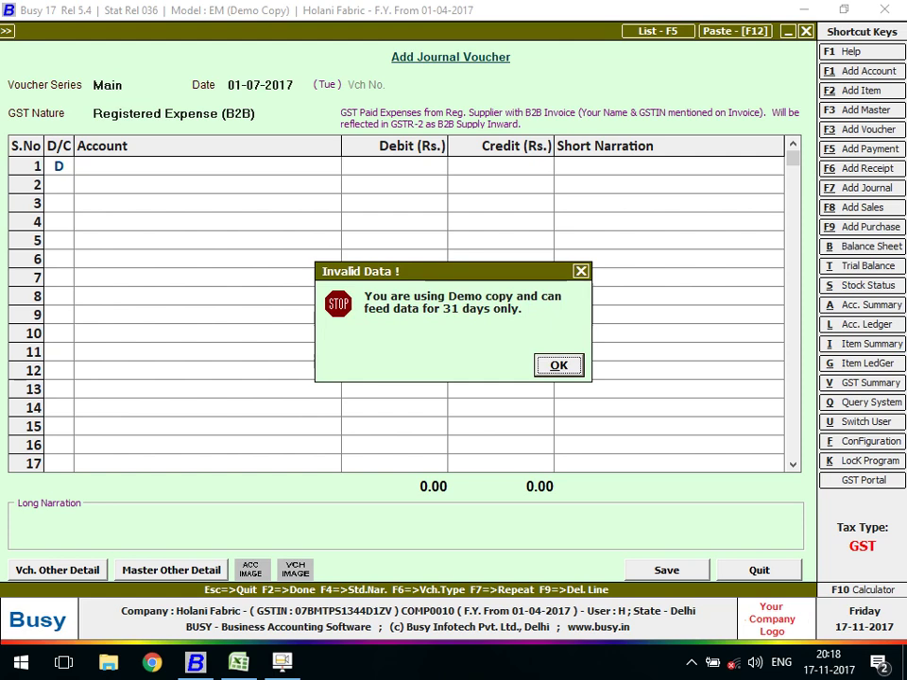
key(alt+Tab)
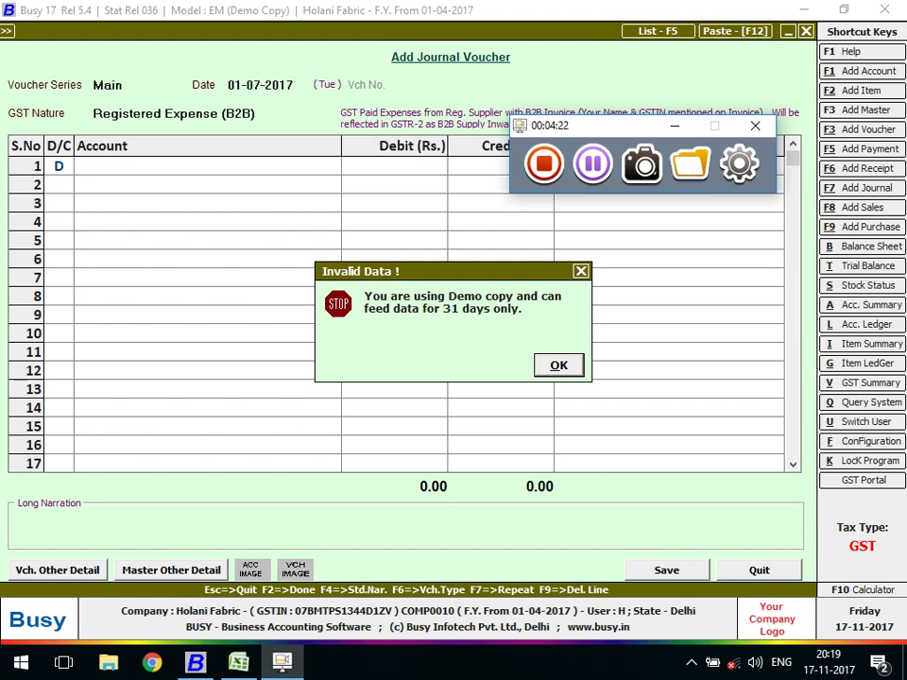
- Dismiss the demo-limit error, quit the journal voucher, and exit Busy
key(alt+Tab)
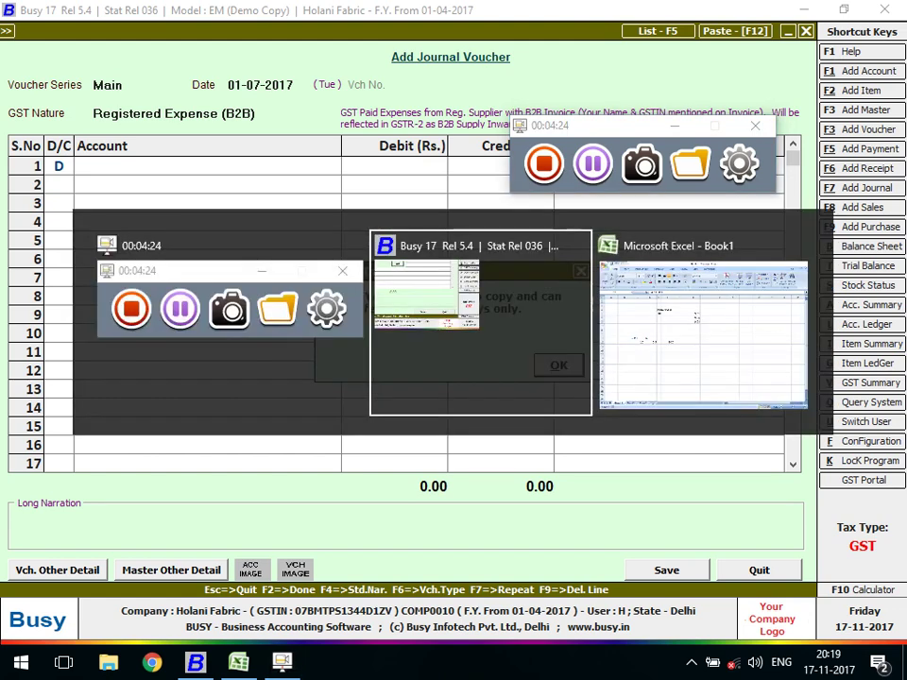
key(Return)
key(Escape)
key(Return)
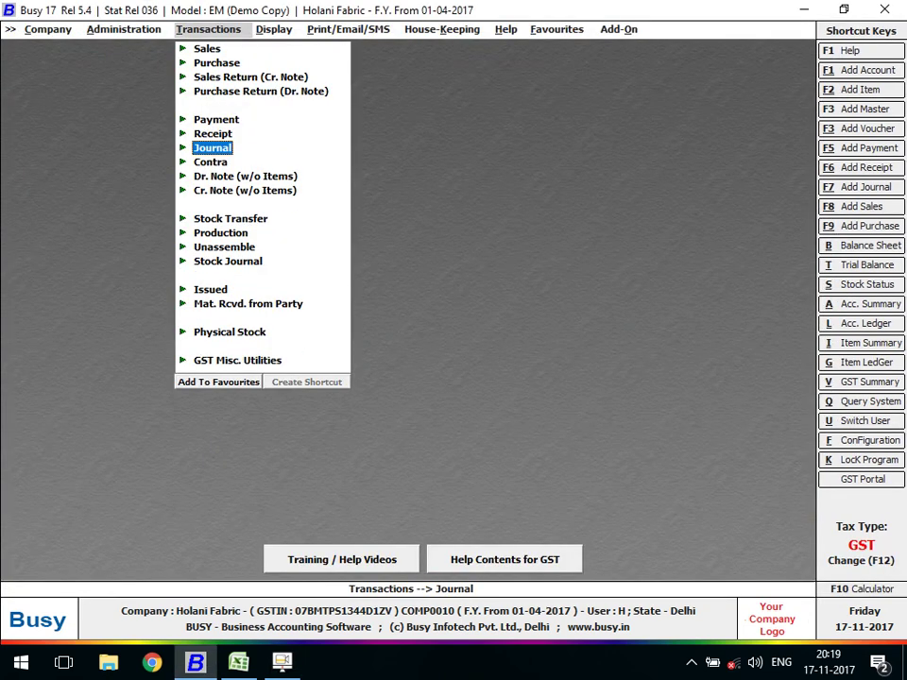
key(Escape)
key(Escape)
key(Up)
key(Return)
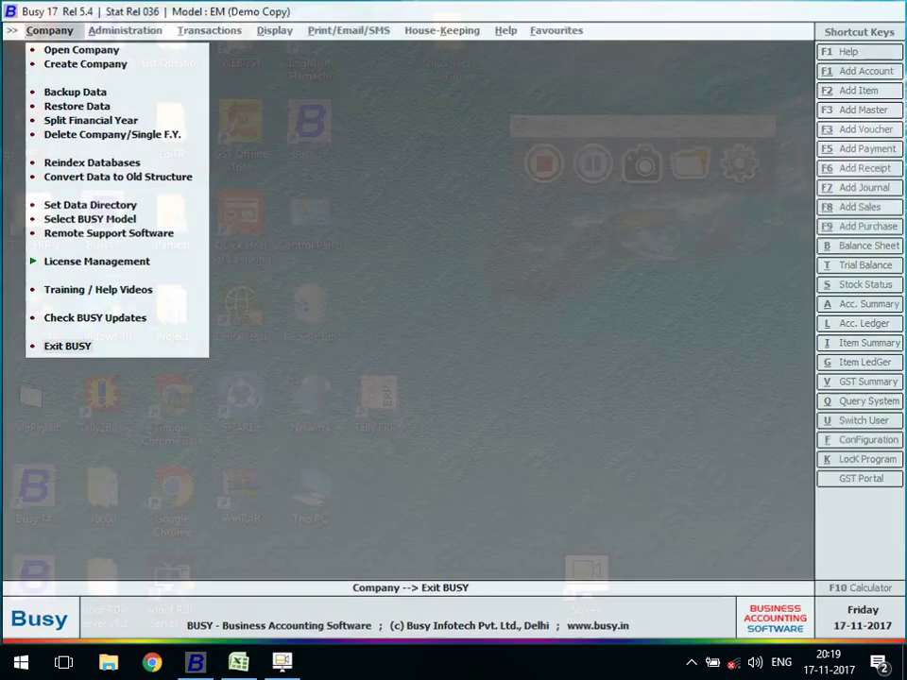
- Relaunch Busy 17 and keep the model as per the security device
key(super)
key(super)
text(bu)
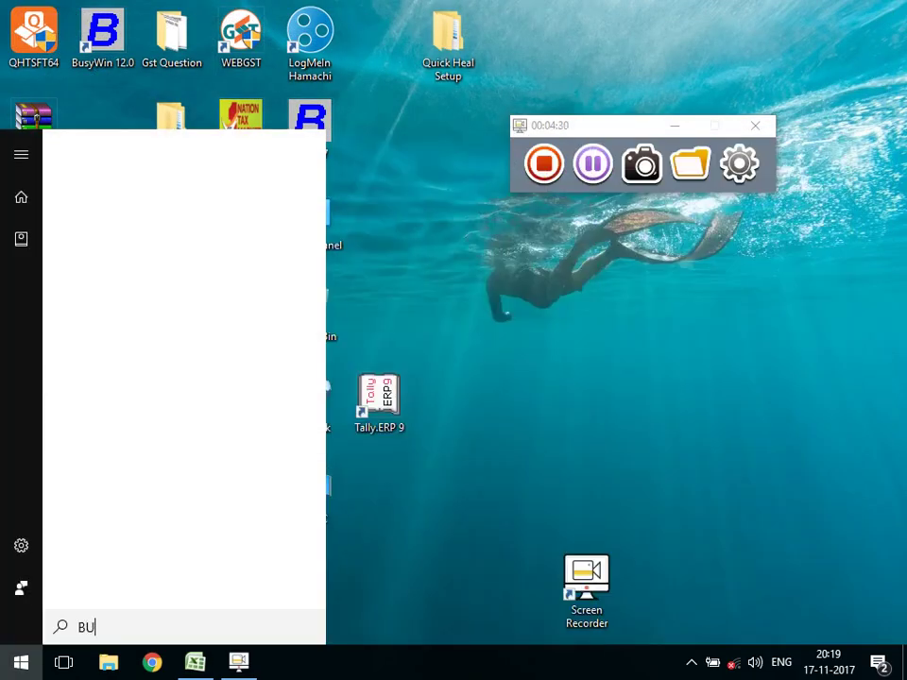
key(Return)
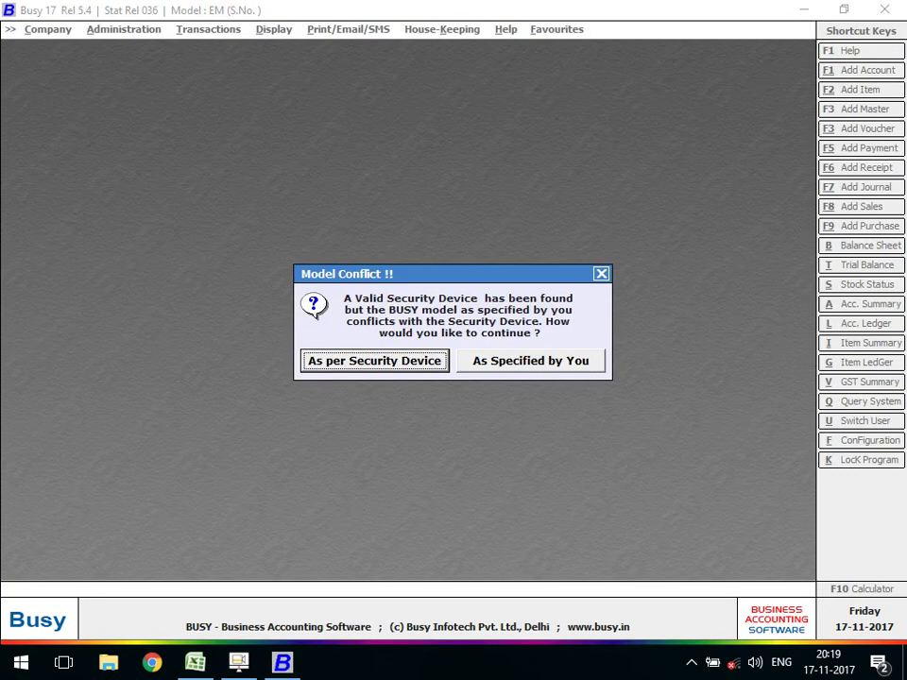
key(Return)
key(Return)
key(Up)
key(Return)
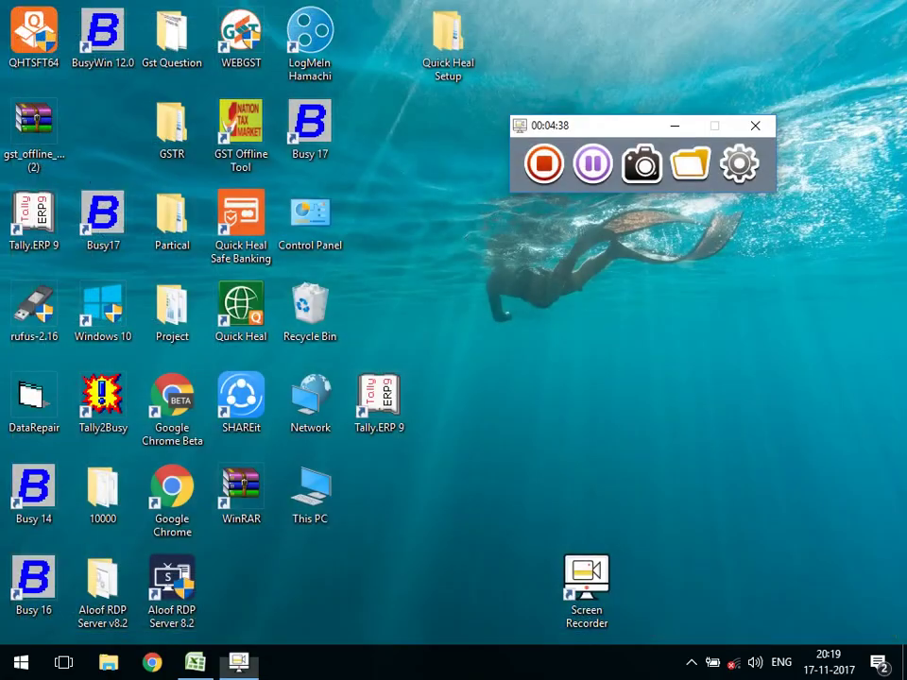
key(alt+Tab)
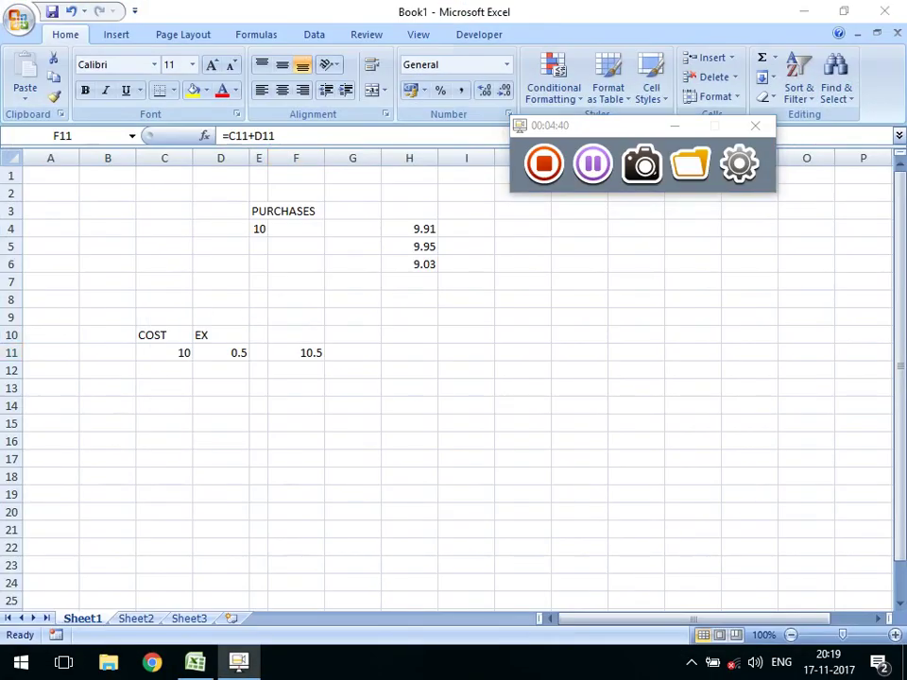
- Start Busy 17 again, choose Register Later for the dongle, and open Holani Fabric
key(super)
text(bu)
key(Escape)
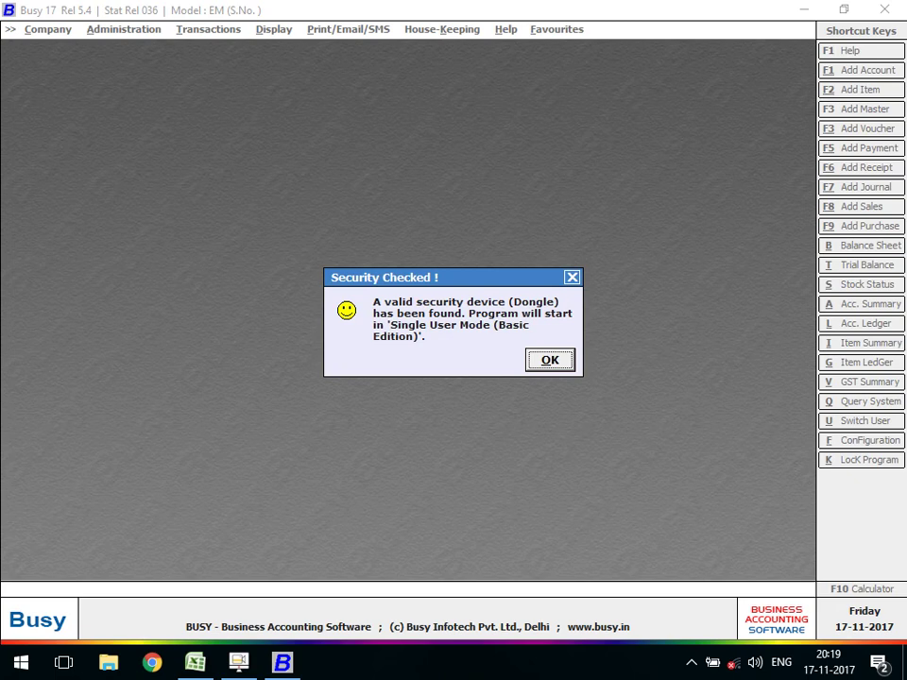
key(Return)
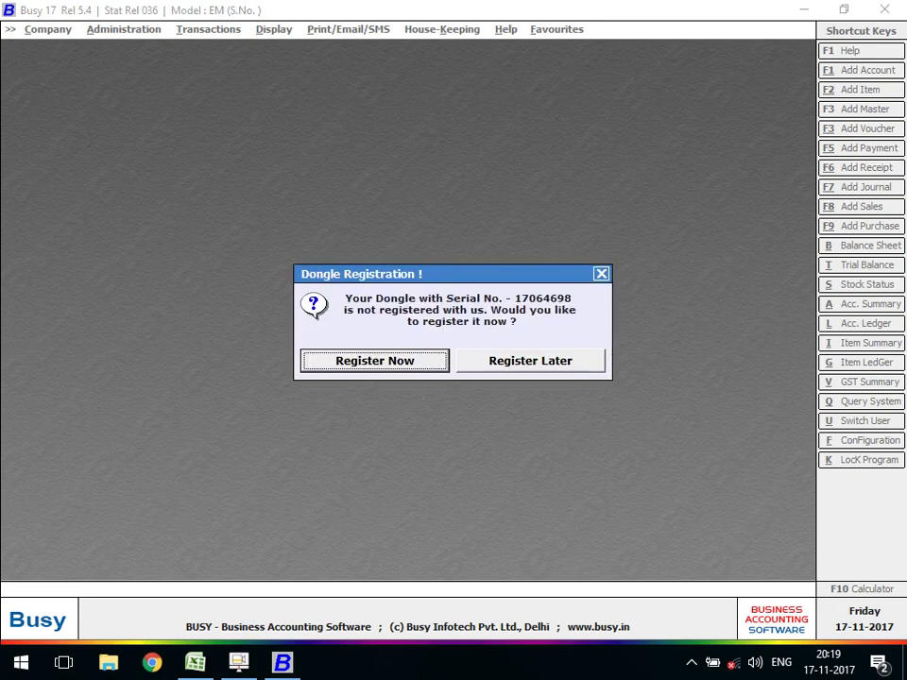
key(Right)
key(Return)
key(Return)
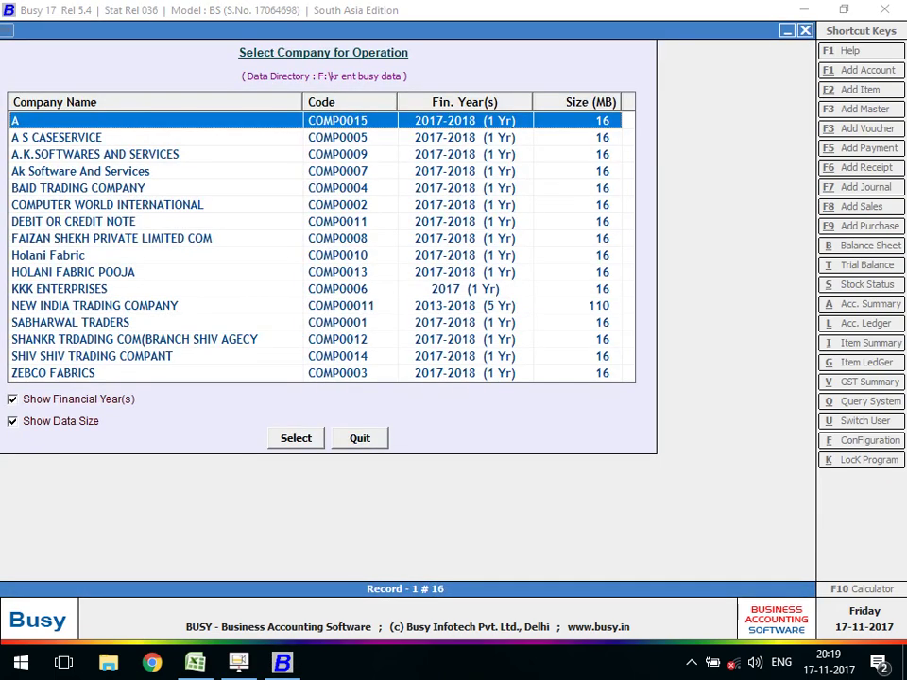
click(48, 255)
key(Return)
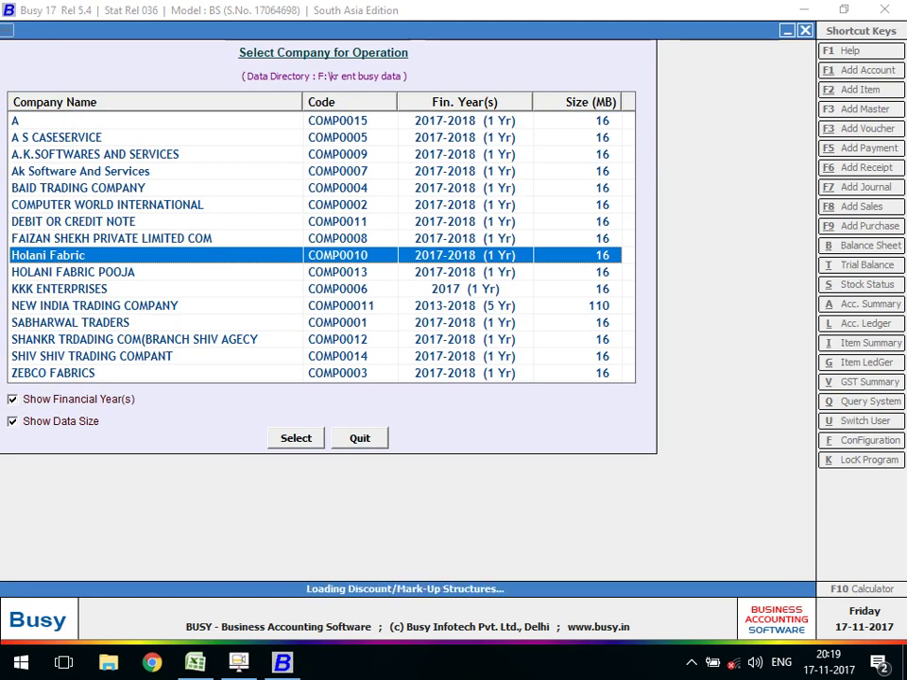
key(Escape)
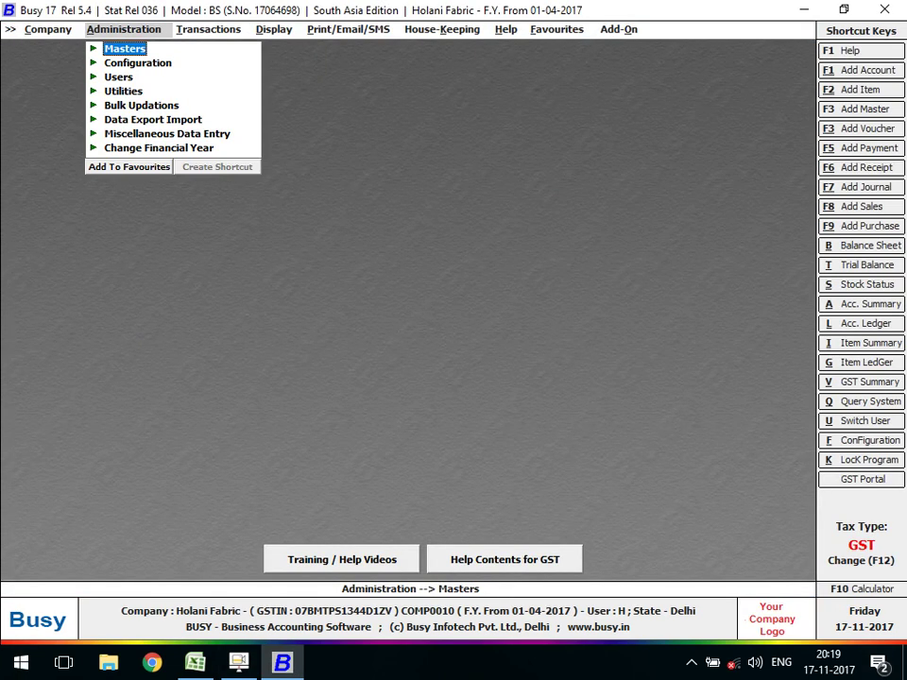
- Finish opening the company and start adding a new journal voucher
click(690, 664)
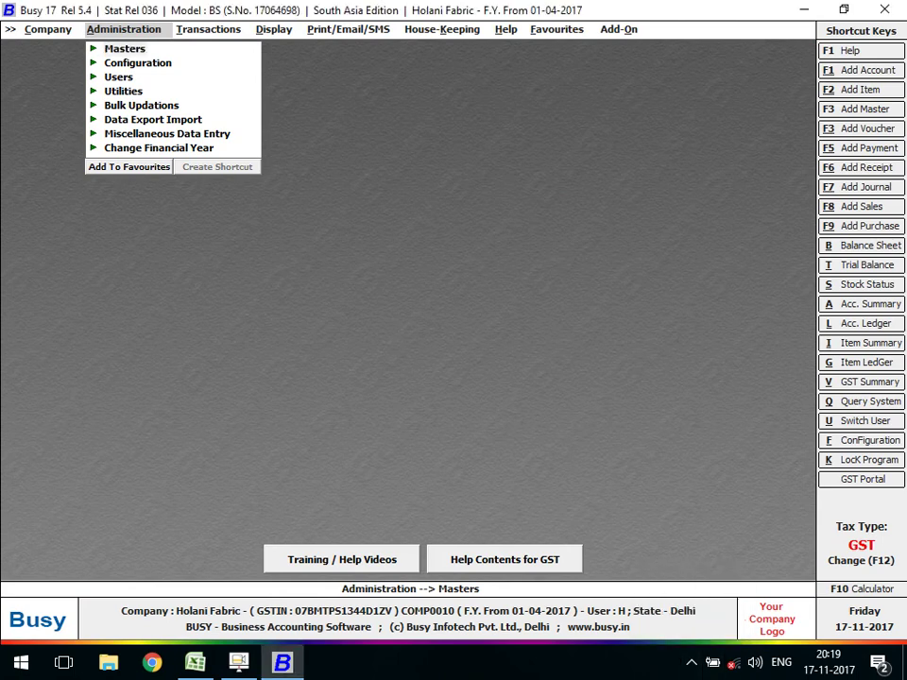
key(Down)
key(Right)
key(Down)
key(Down)
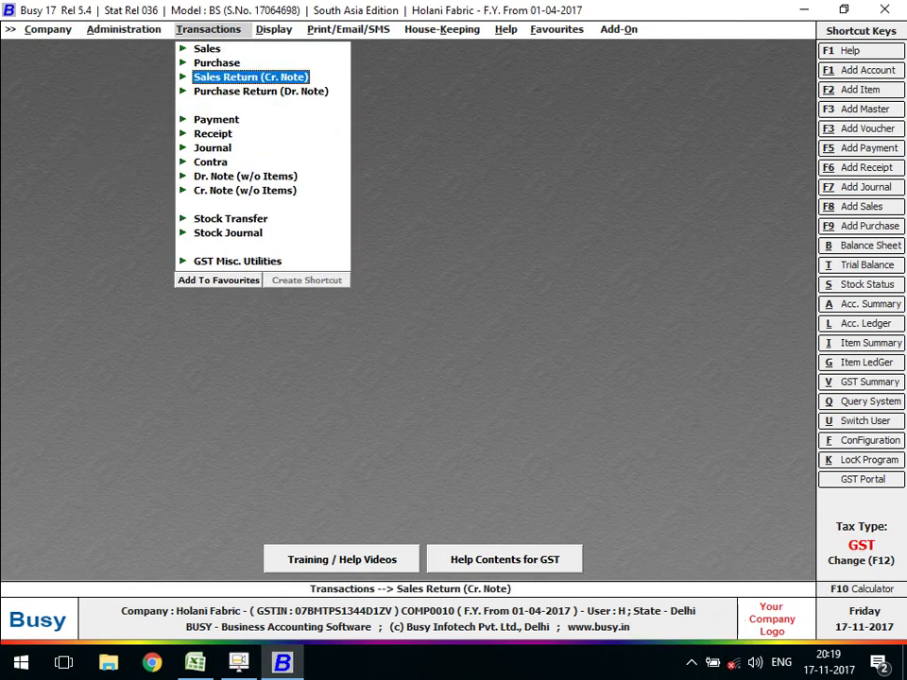
key(Down)
key(Down)
key(Down)
key(Down)
key(Return)
key(Return)
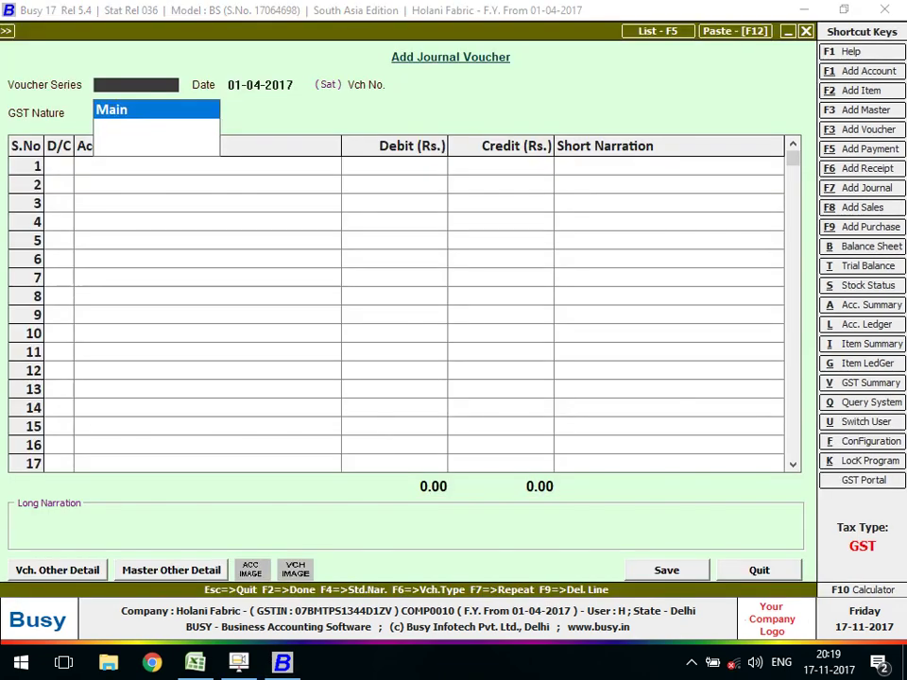
key(Return)
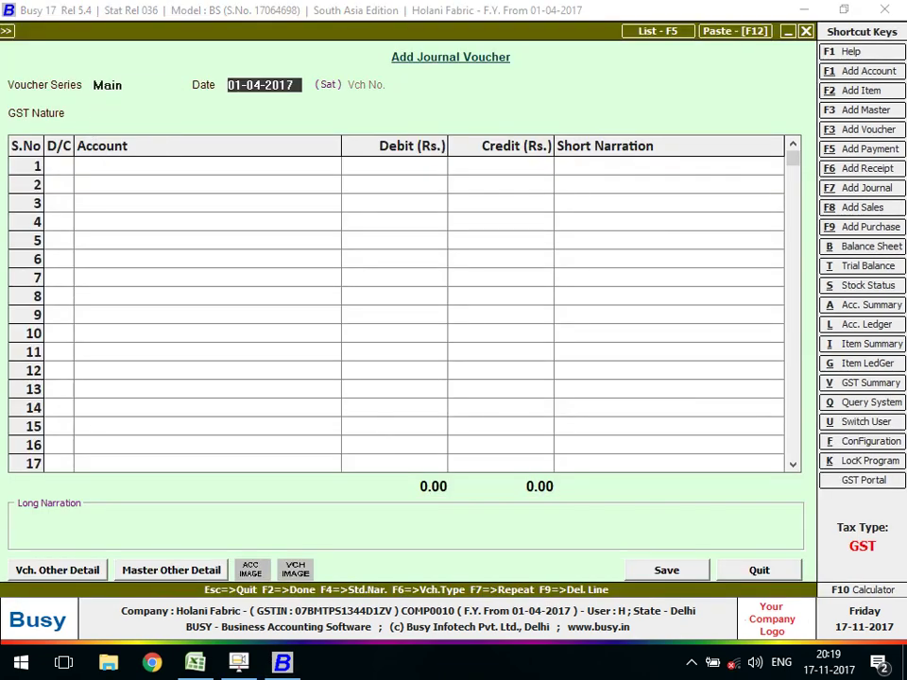
- Date the voucher 18-07-2017, pick Registered Expense (B2B), debit Job Work and open its master
text(18-7)
key(Return)
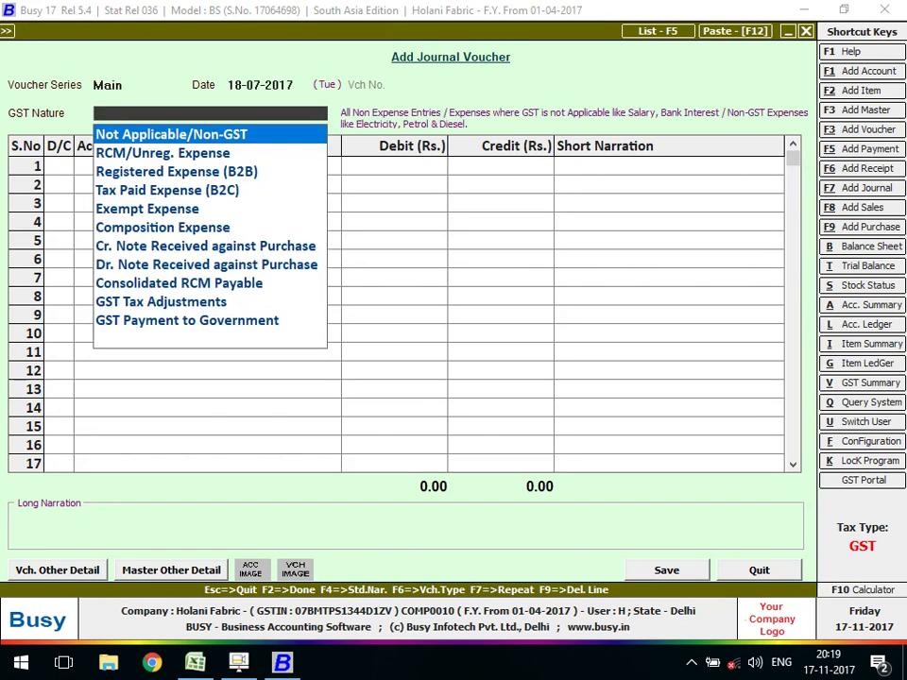
key(Down)
key(Down)
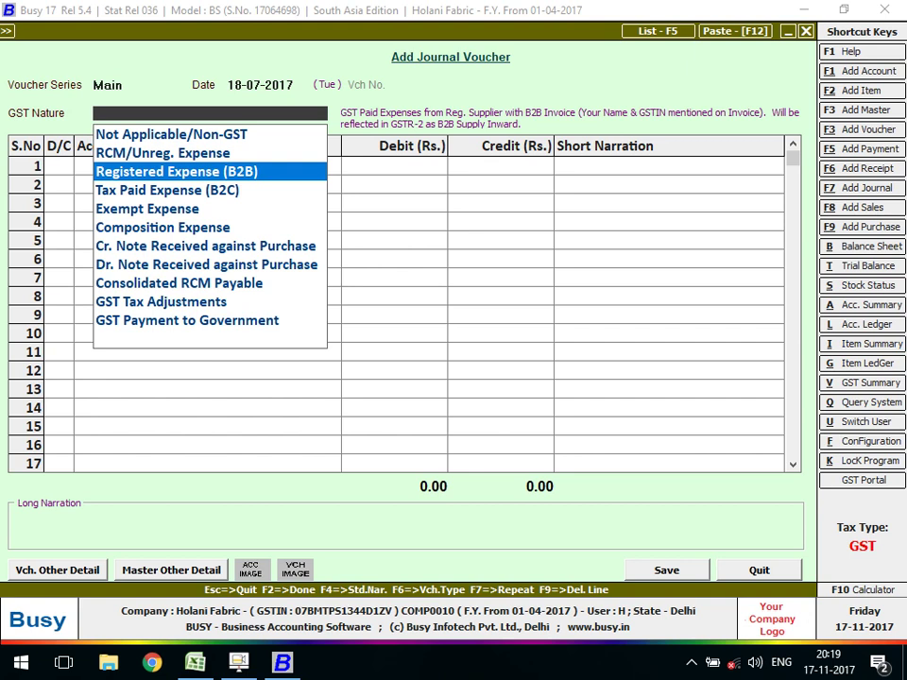
key(Return)
key(Return)
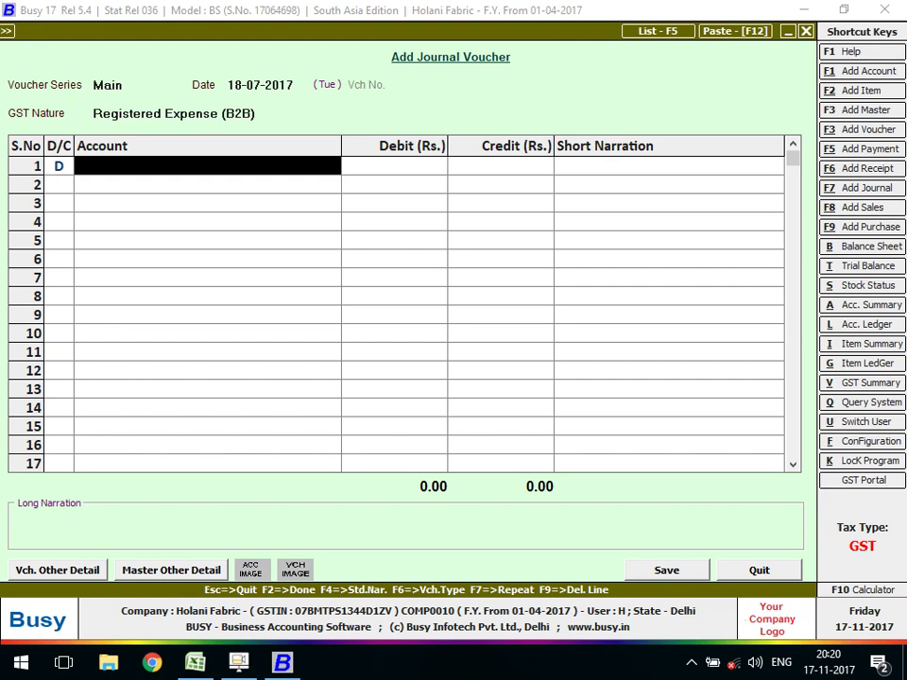
text(jOB)
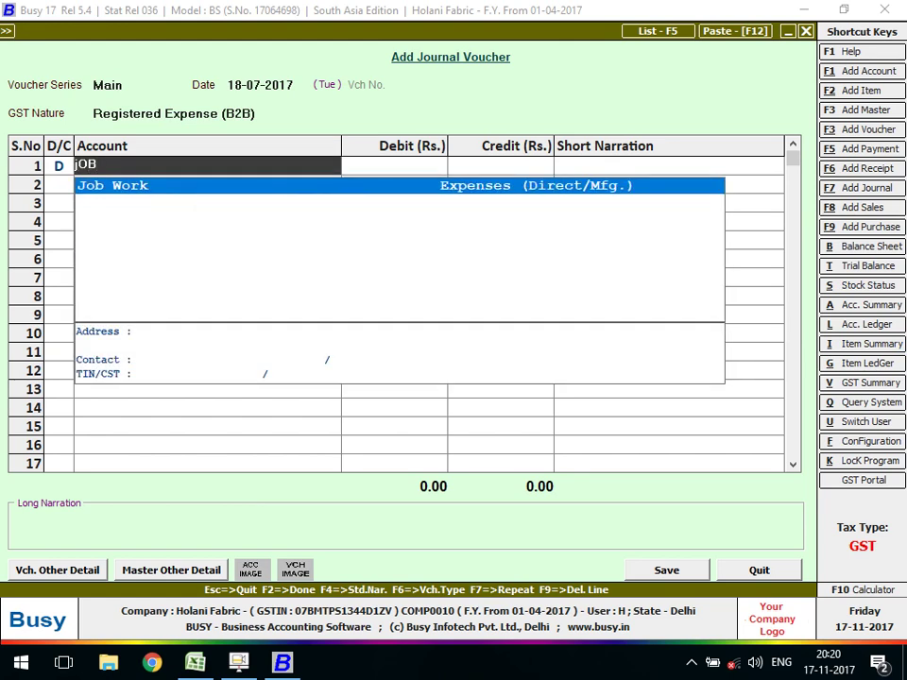
key(Return)
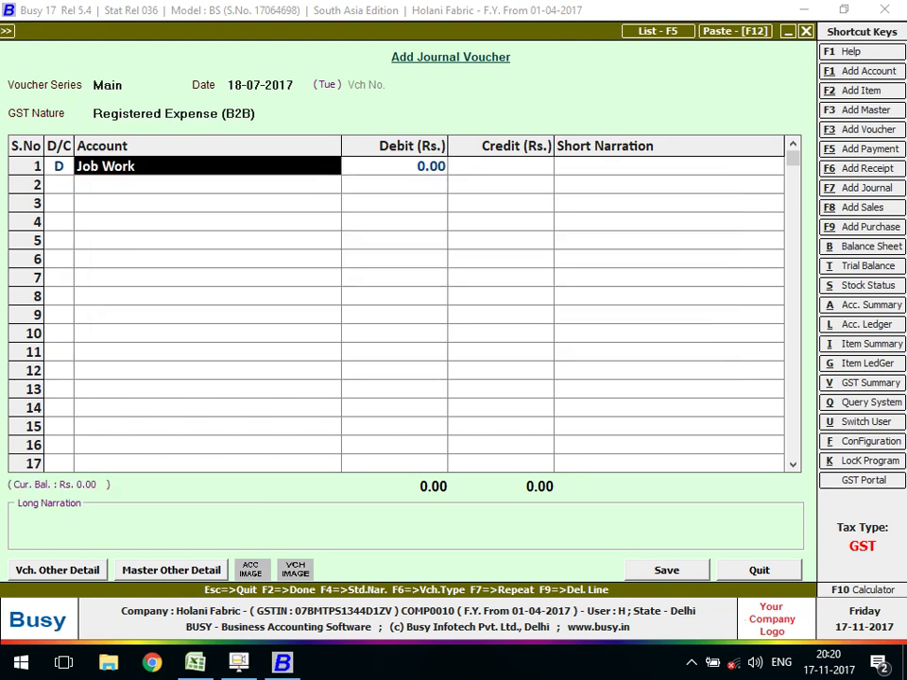
key(ctrl+F3)
- Enable item allocation on Job Work with GST 5%, Input Goods ITC, Compulsory reverse charge, and save
key(Return)
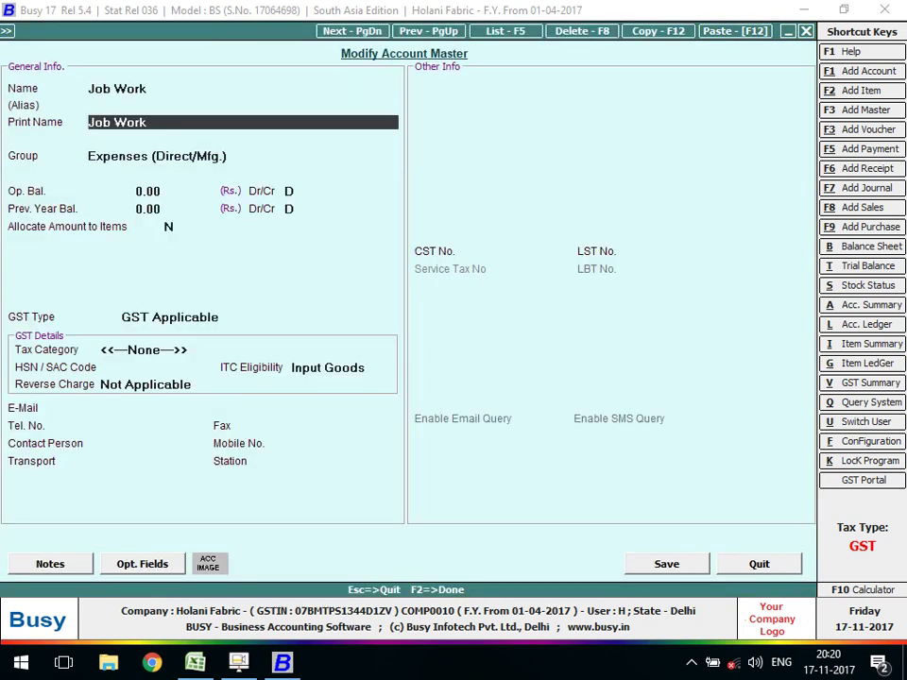
key(Return)
key(Return)
key(Return)
key(Return)
key(Return)
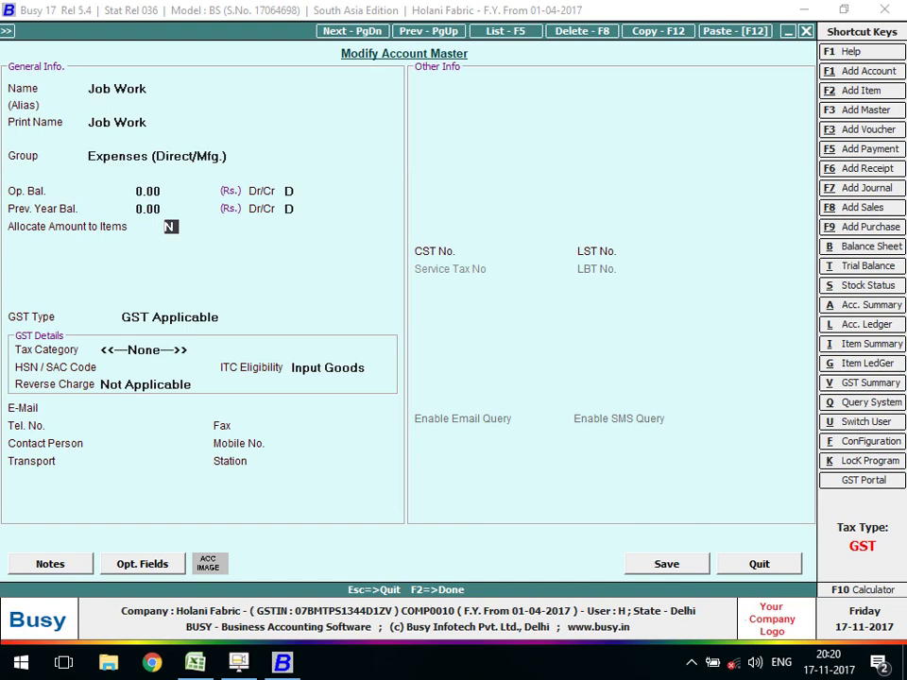
key(y)
key(Return)
key(Return)
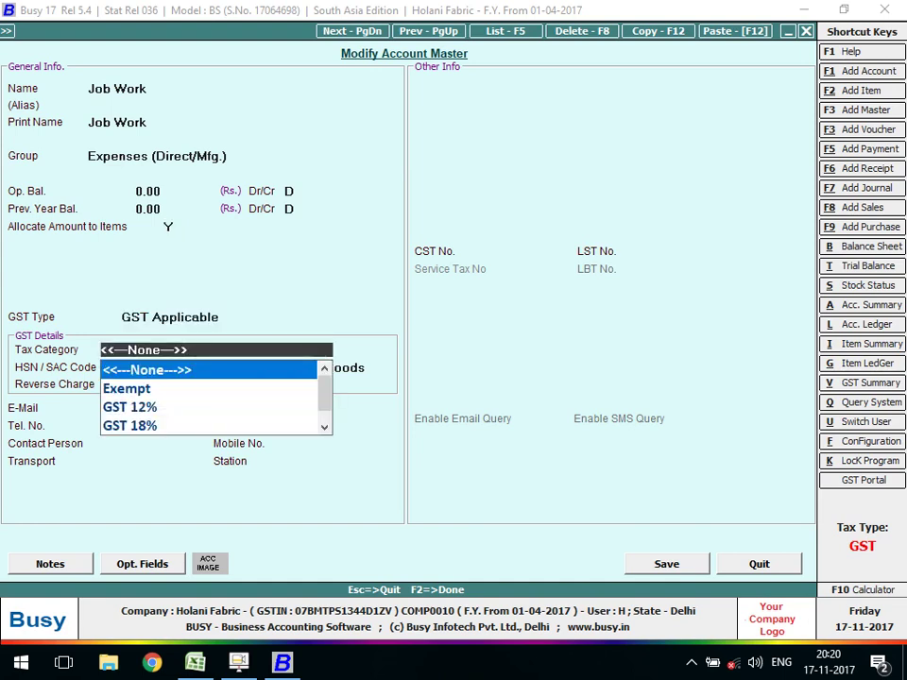
key(Down)
key(Down)
key(Down)
key(Down)
key(Down)
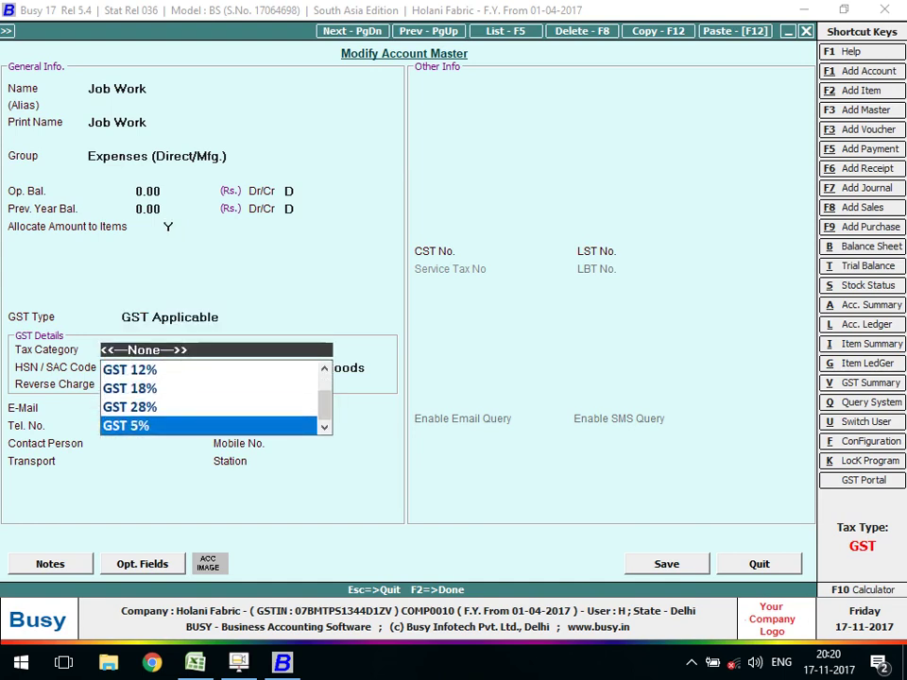
key(Return)
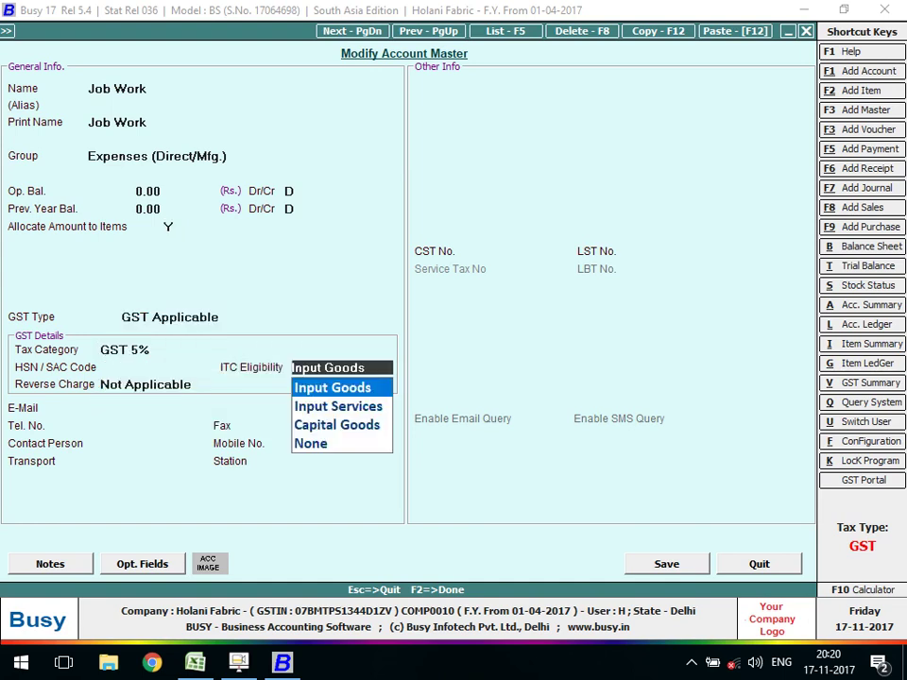
key(Return)
key(Return)
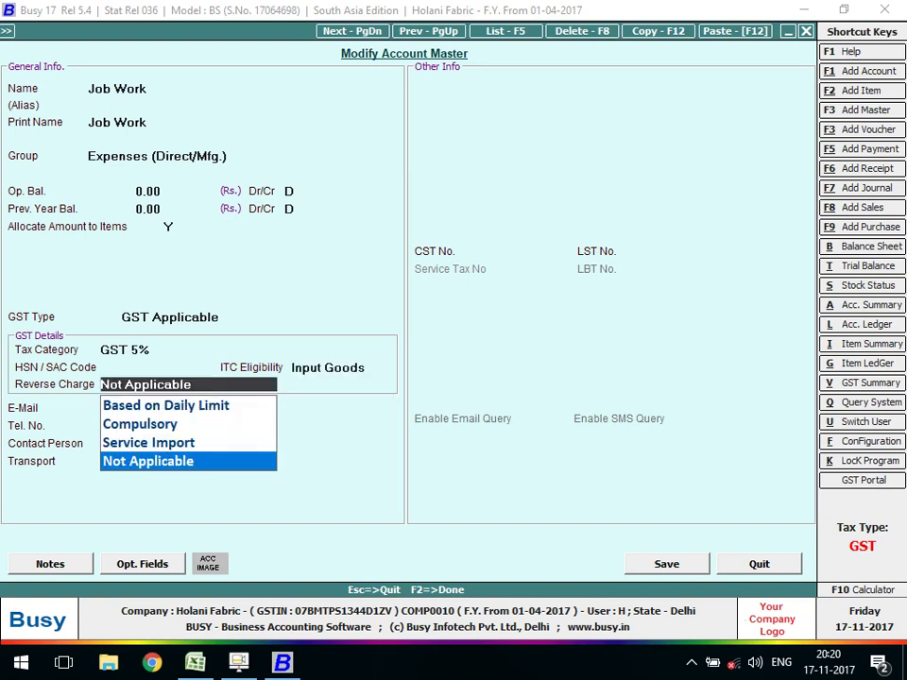
key(Up)
key(Up)
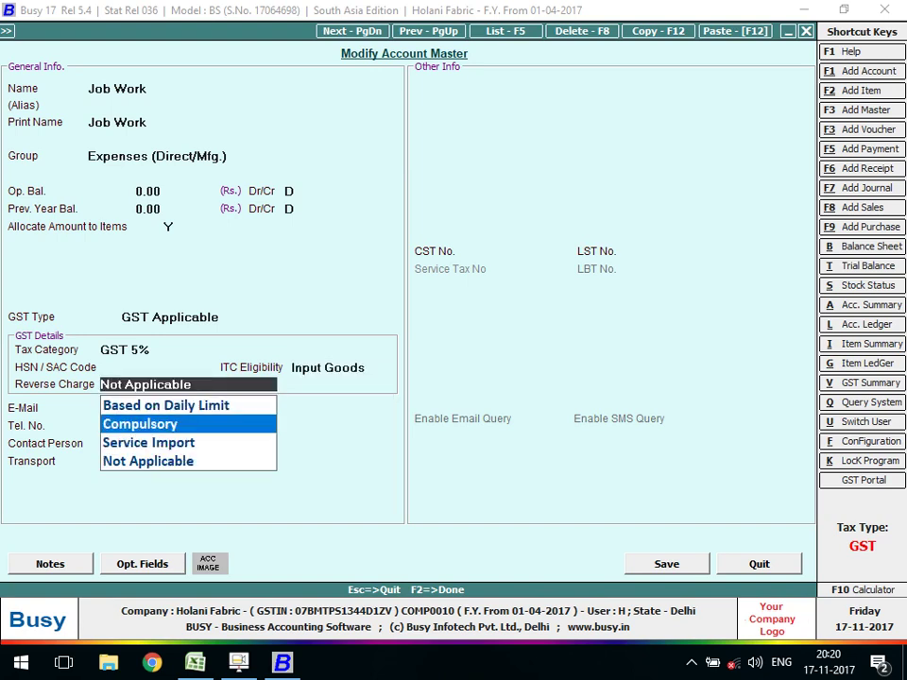
key(Return)
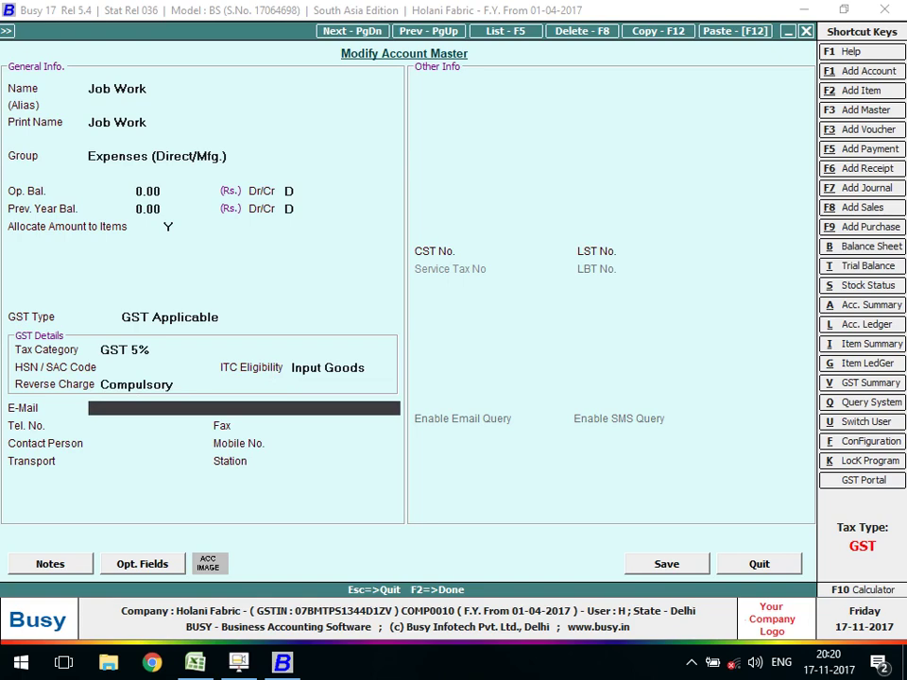
key(F2)
key(Return)
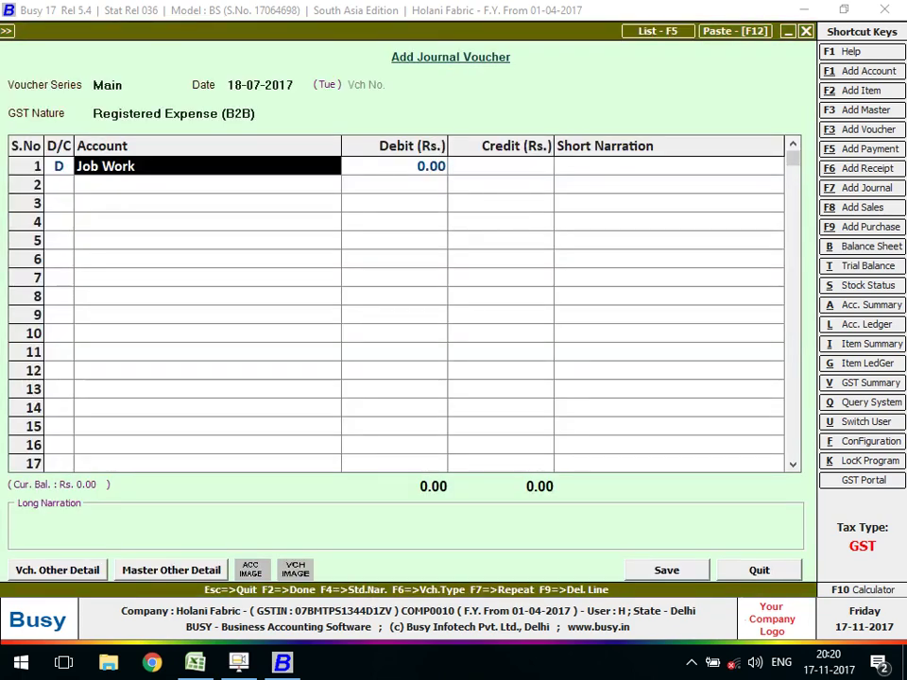
- Discard the current voucher and start a new journal voucher in series Main
key(Escape)
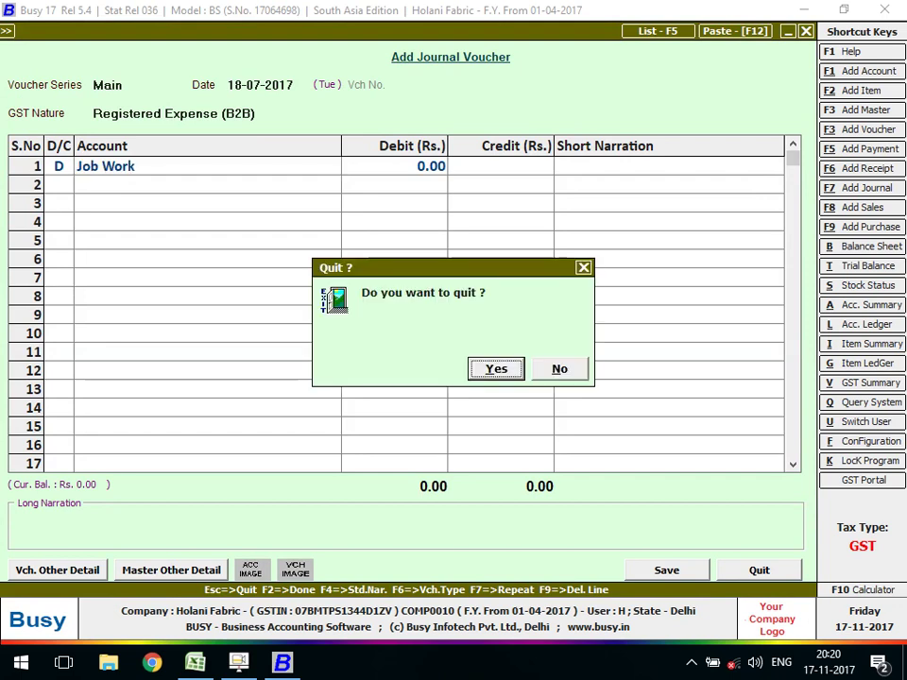
key(Return)
key(Return)
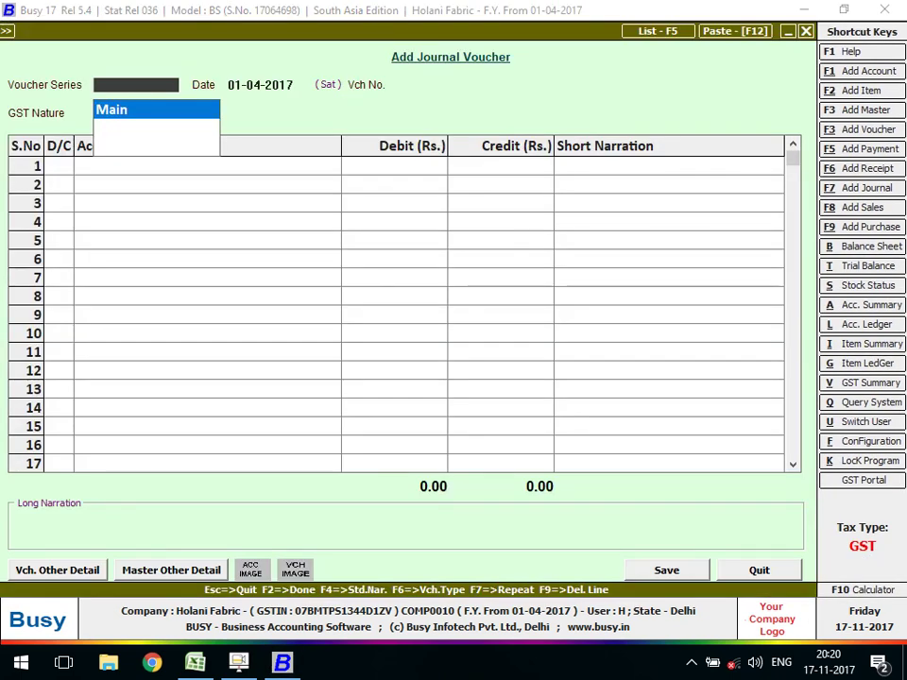
key(Return)
- Date it 18-07-2017 with GST nature Registered Expense (B2B) and reach row 1's account
text(18-07)
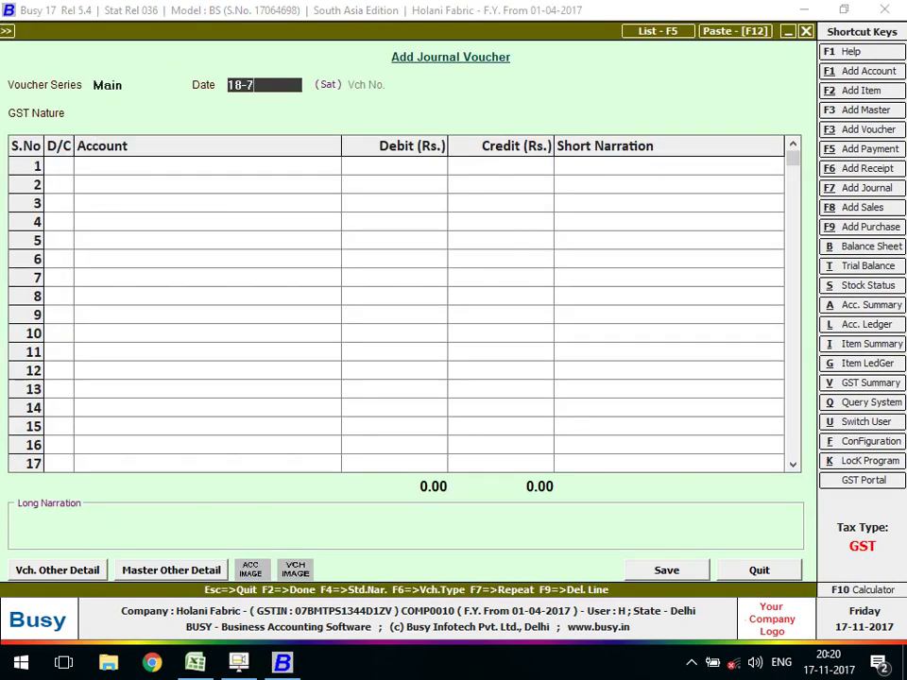
key(Return)
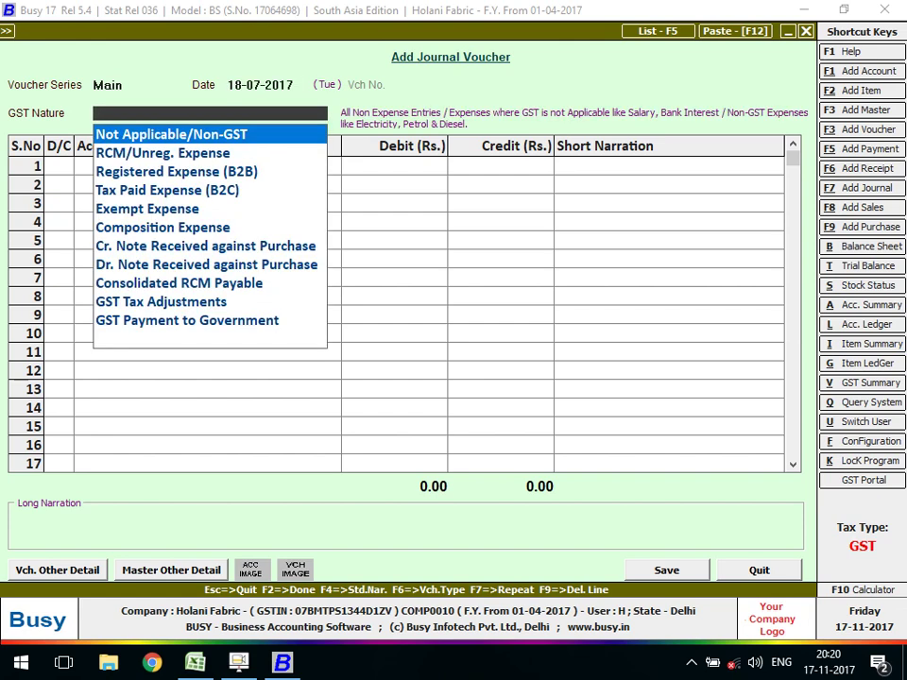
click(163, 152)
key(Down)
key(Return)
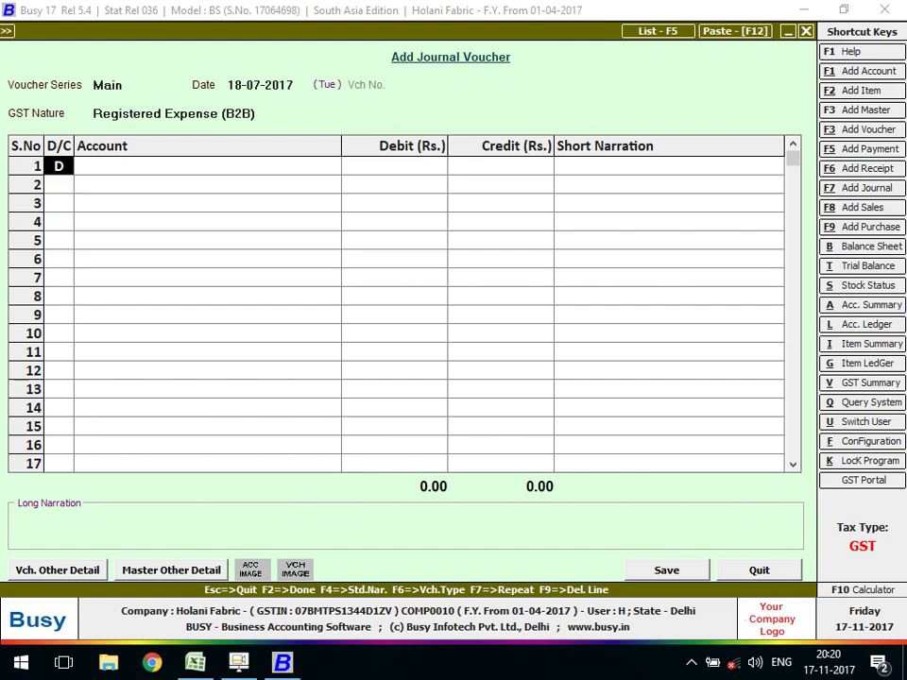
key(Escape)
key(Return)
key(Return)
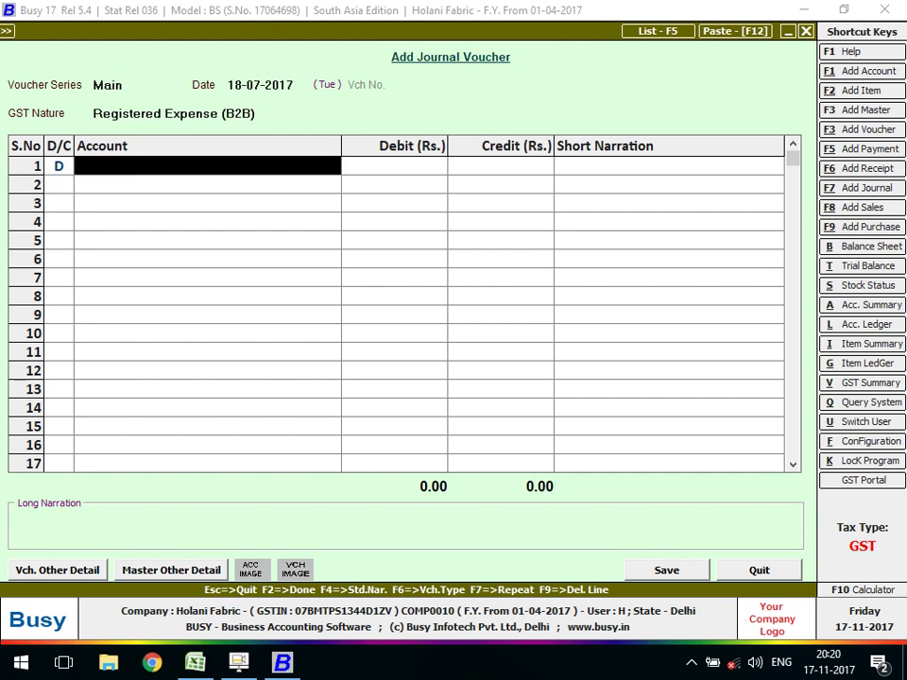
- Debit Job Work with 16,650.00 in row 1
text(Job)
key(Return)
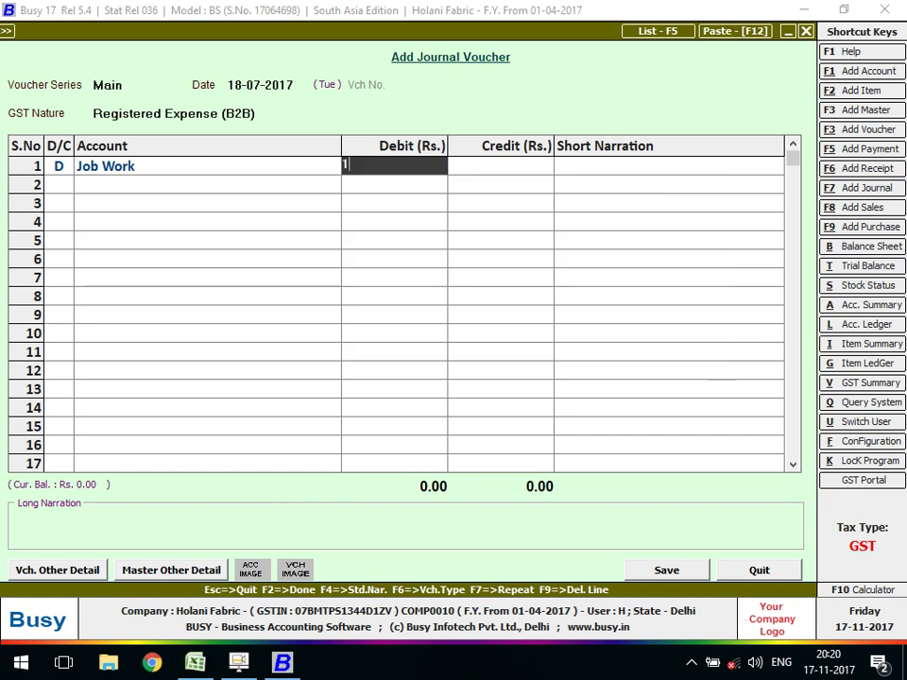
text(16,)
text(650)
key(Return)
key(Return)
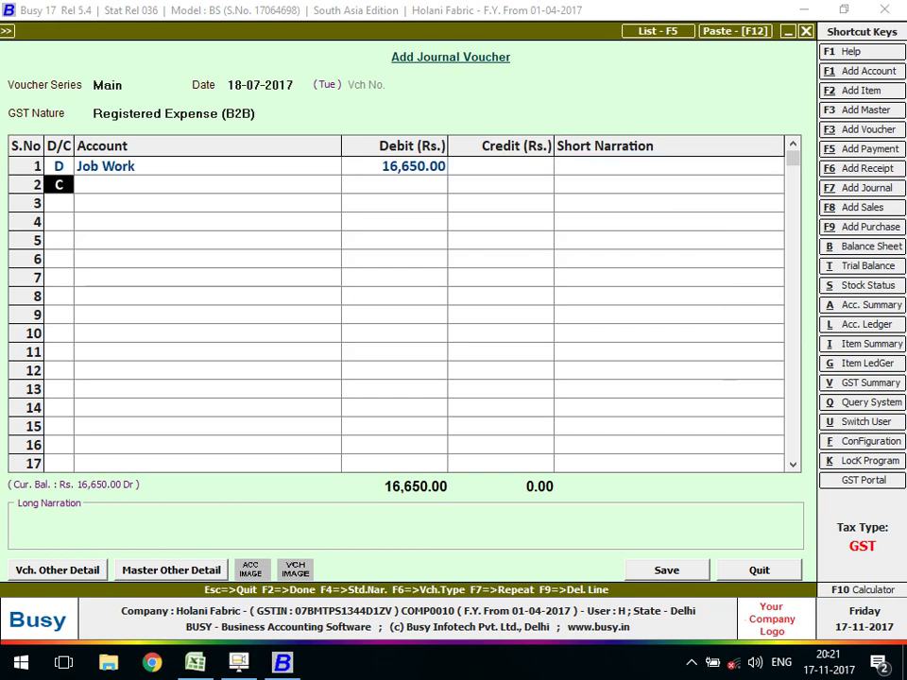
key(Return)
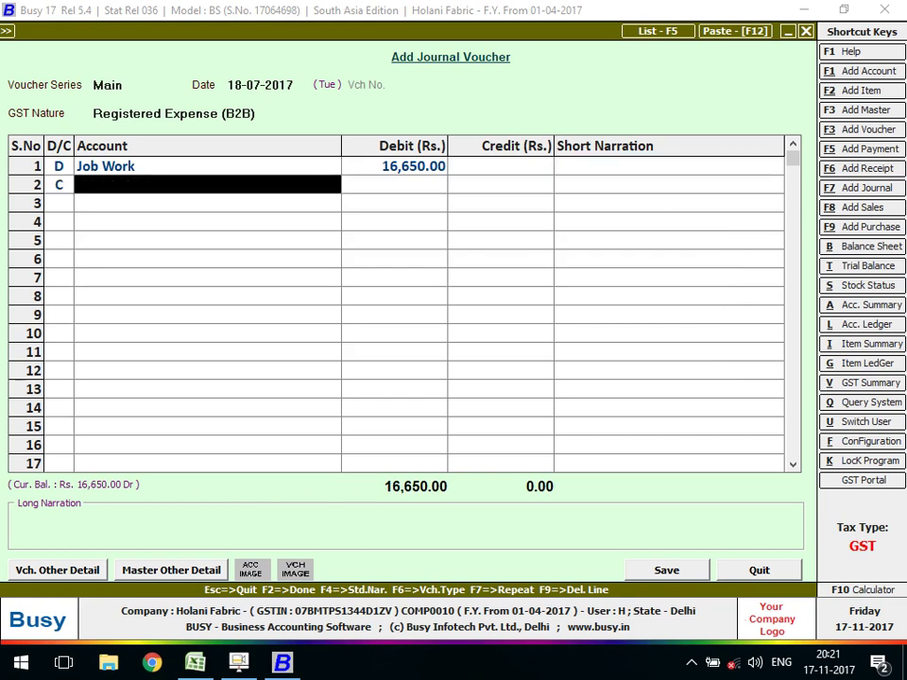
- Make row 2 a debit to CGST Output instead of CGST Input
text(cGST)
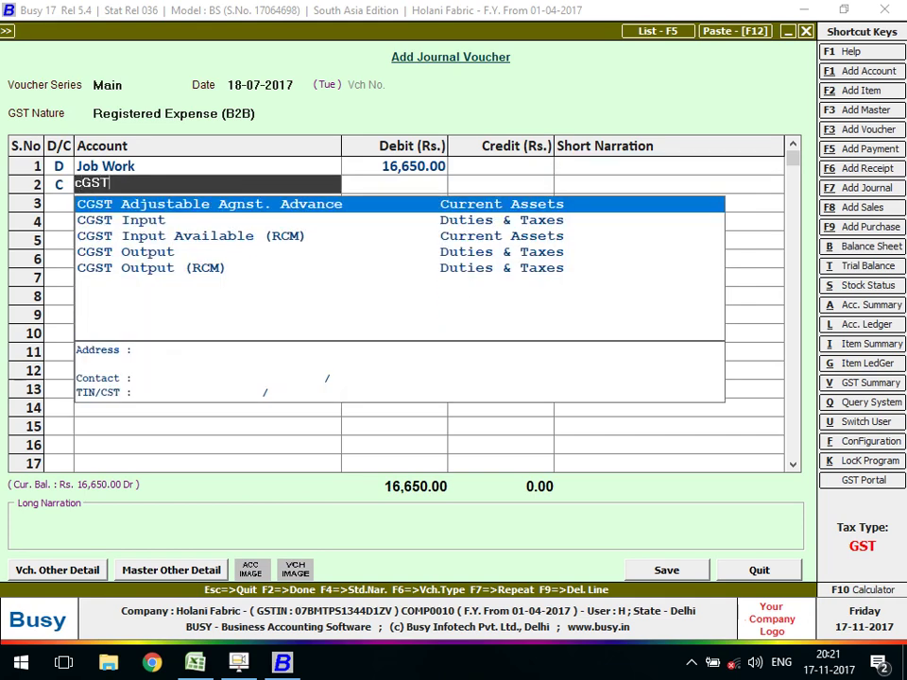
key(Down)
key(Return)
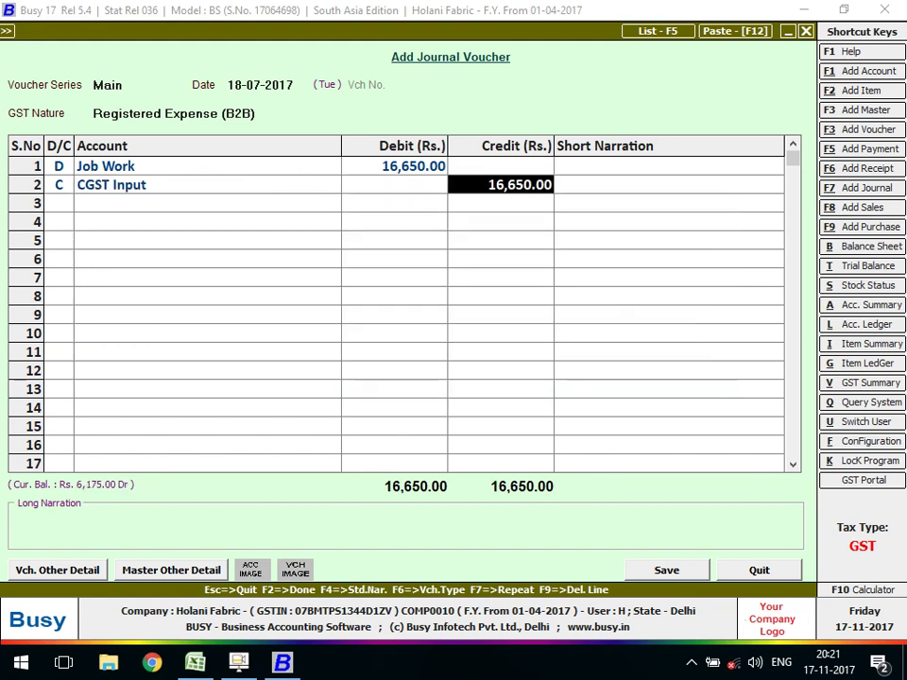
click(208, 184)
text(CGST)
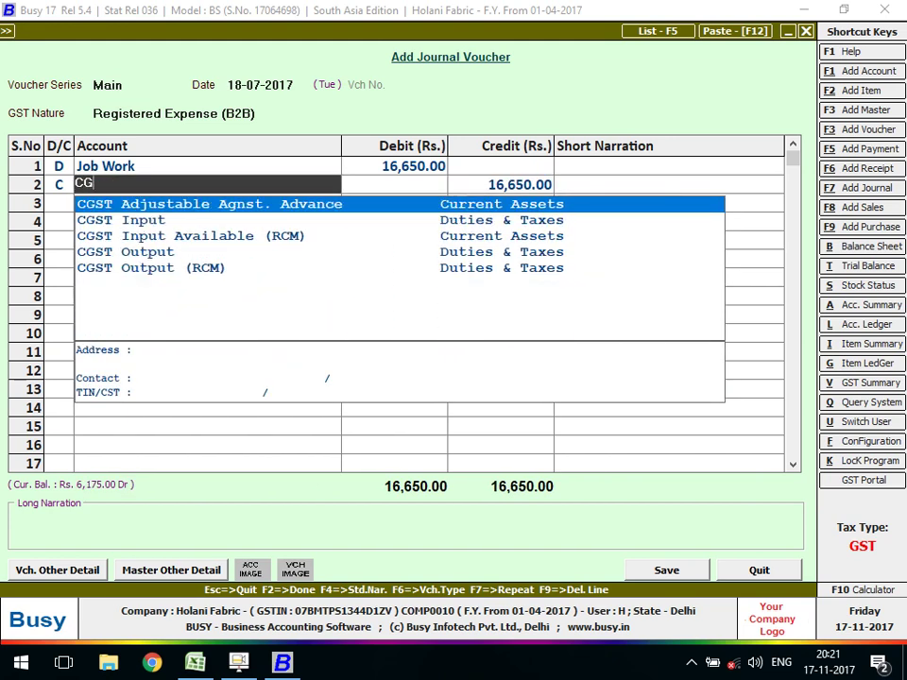
key(Down)
key(Down)
key(Down)
key(Return)
key(Return)
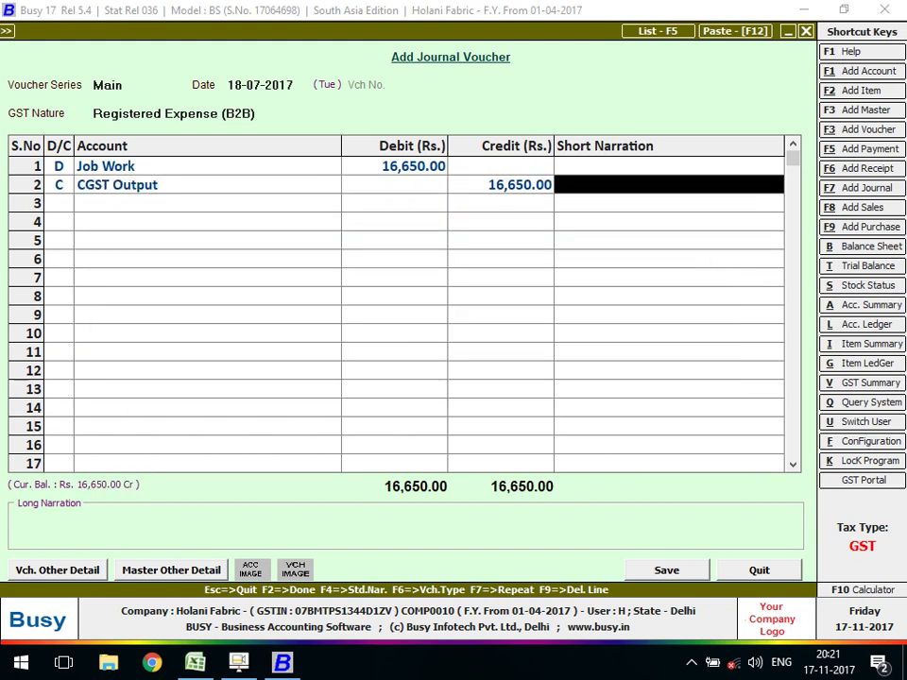
click(208, 184)
click(58, 185)
text(D)
key(Return)
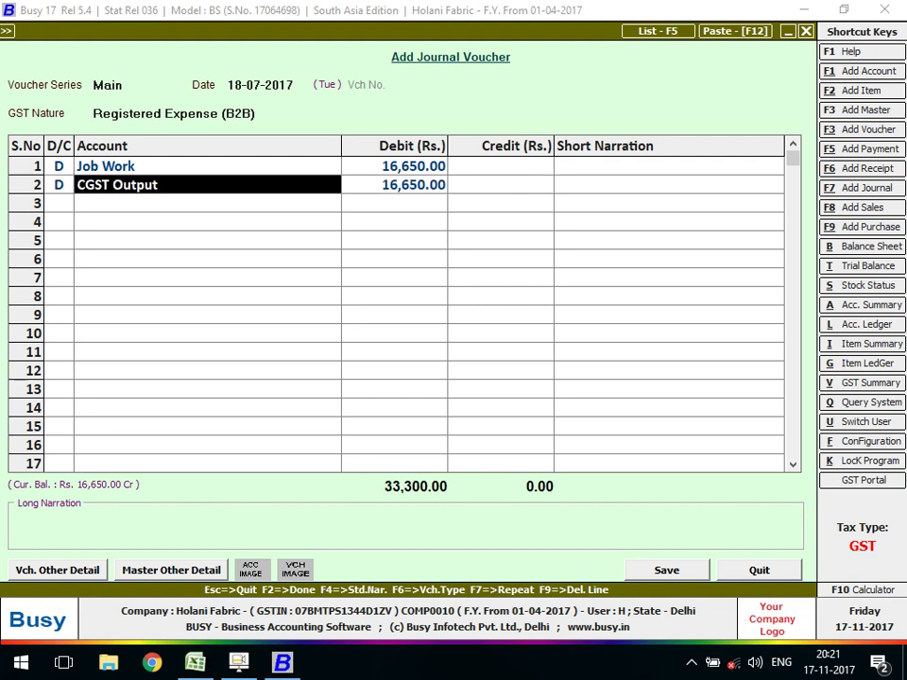
key(Return)
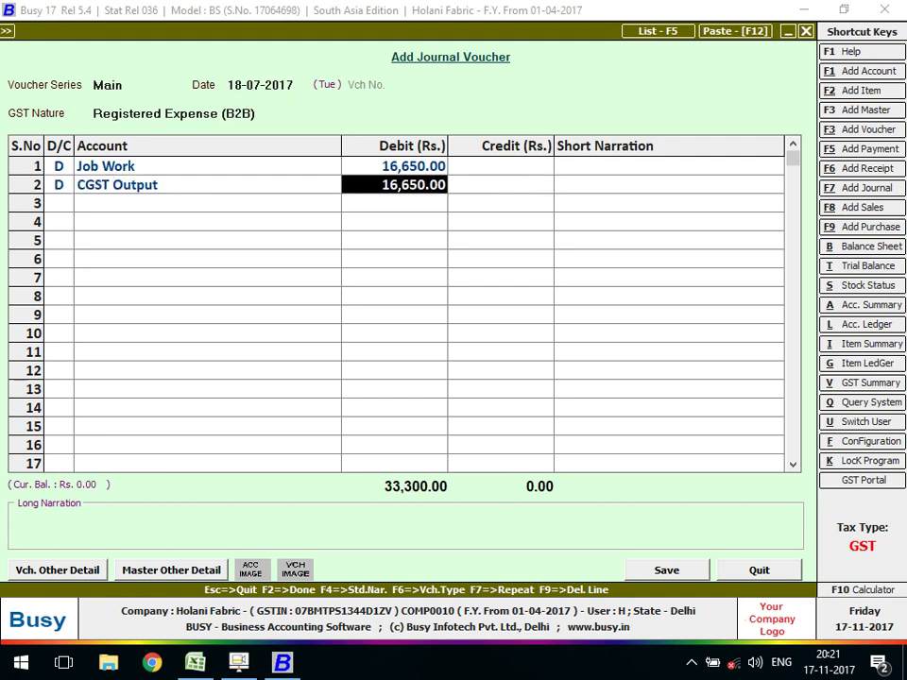
- Calculate half of 5% of 16,650 with the F10 calculator
key(F10)
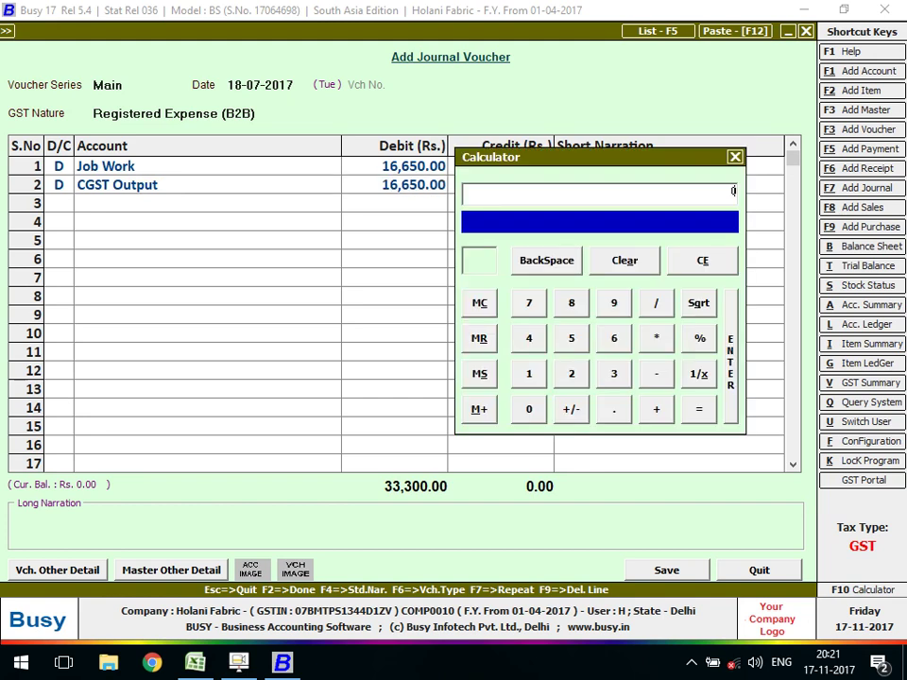
text(165)
key(BackSpace)
text(650/5)
key(BackSpace)
key(BackSpace)
text(*5)
text(%)
text(/2)
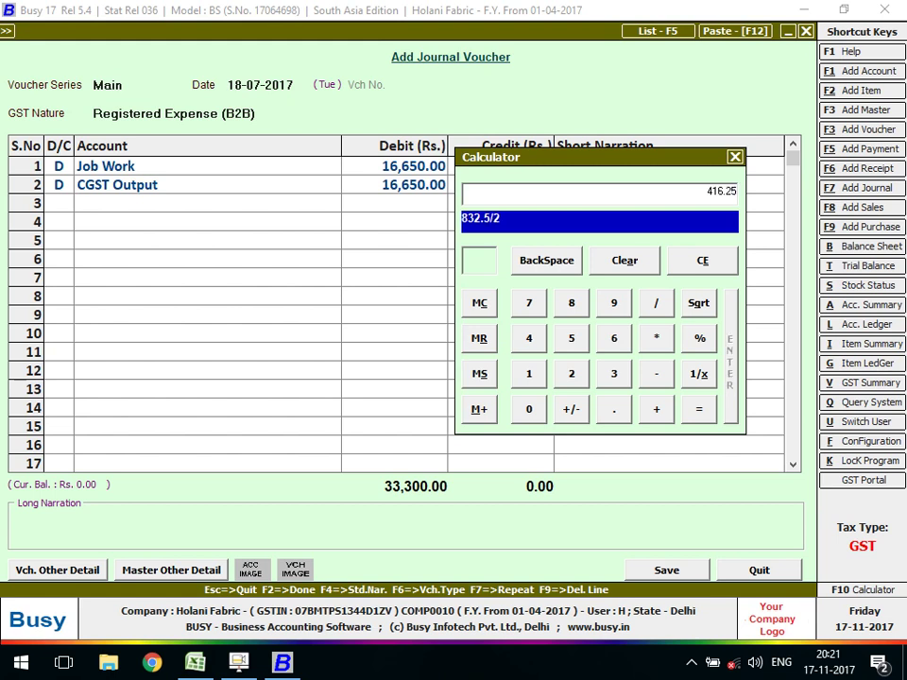
key(Return)
key(Escape)
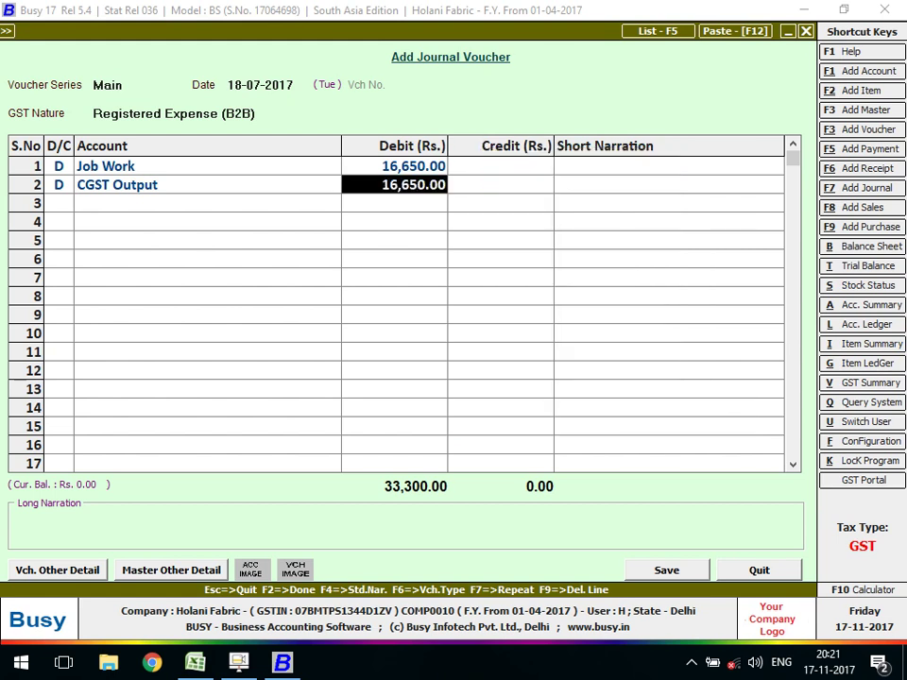
- Enter 416.50 as the CGST Output debit
key(Return)
key(Return)
click(394, 184)
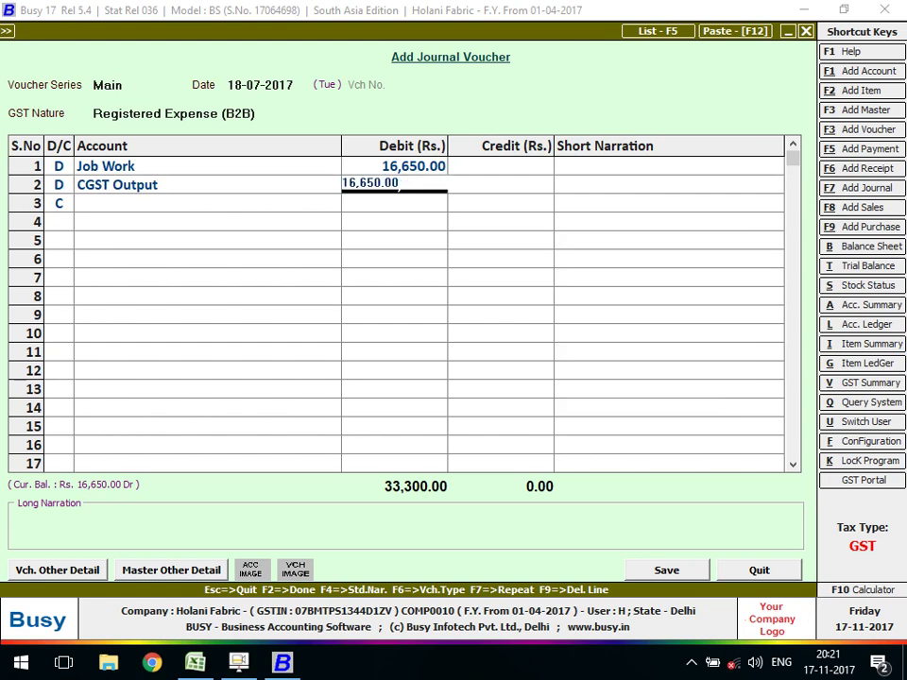
text(416.50)
key(Return)
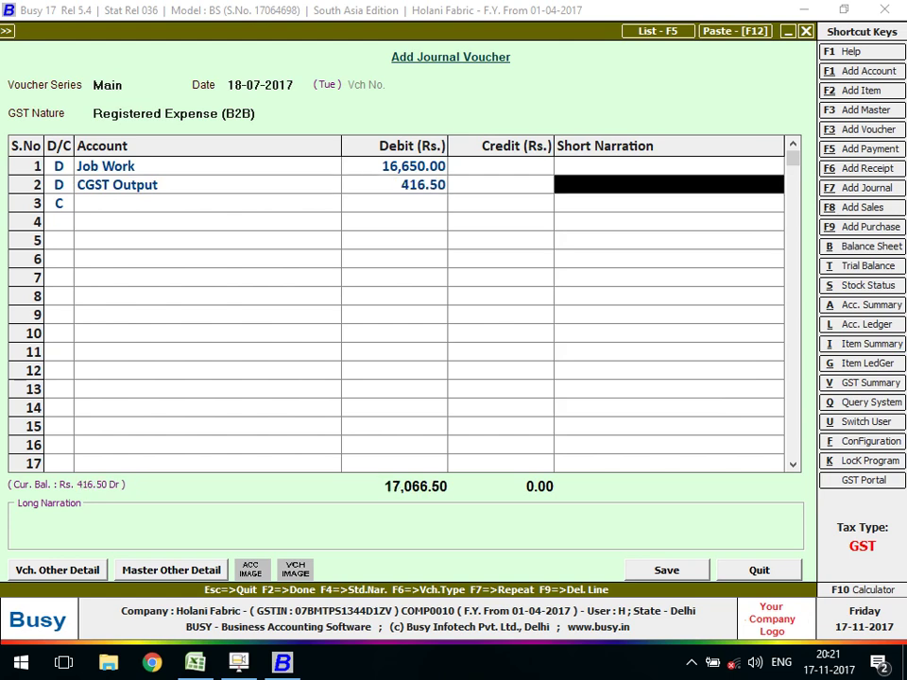
- Debit SGST Output 416.50 in row 3 and credit Vinayak India Private Limited in row 4
key(Return)
text(d)
key(Return)
text(sgs)
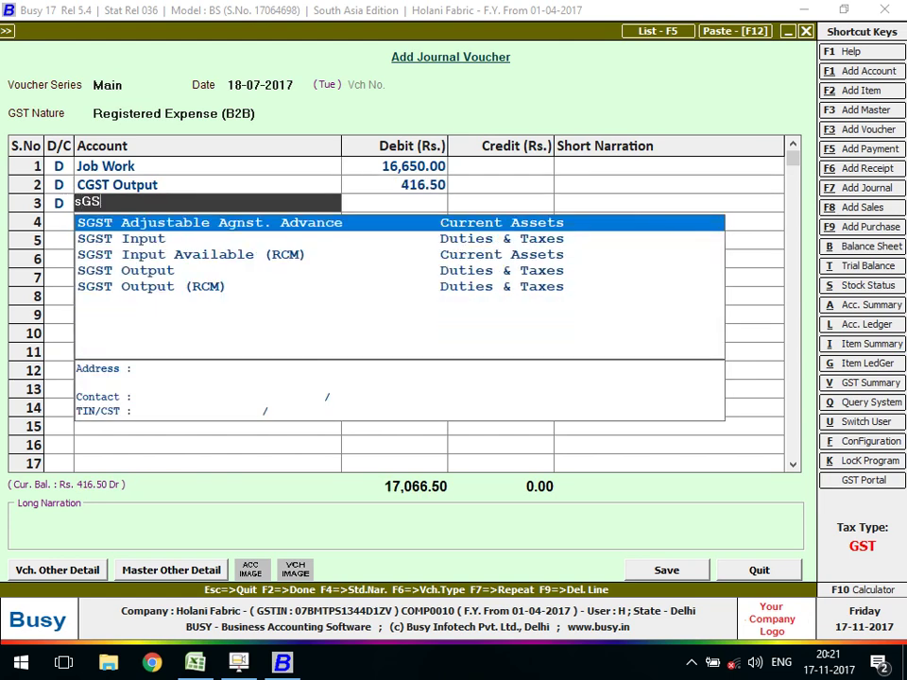
key(Down)
key(Down)
key(Down)
key(Return)
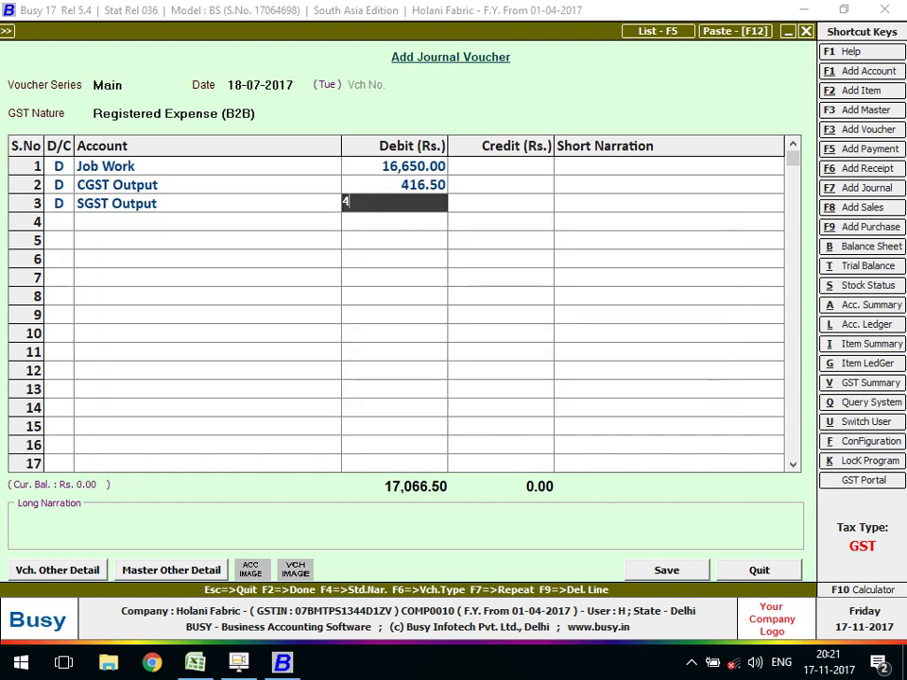
text(416.50)
key(Return)
key(Return)
key(Return)
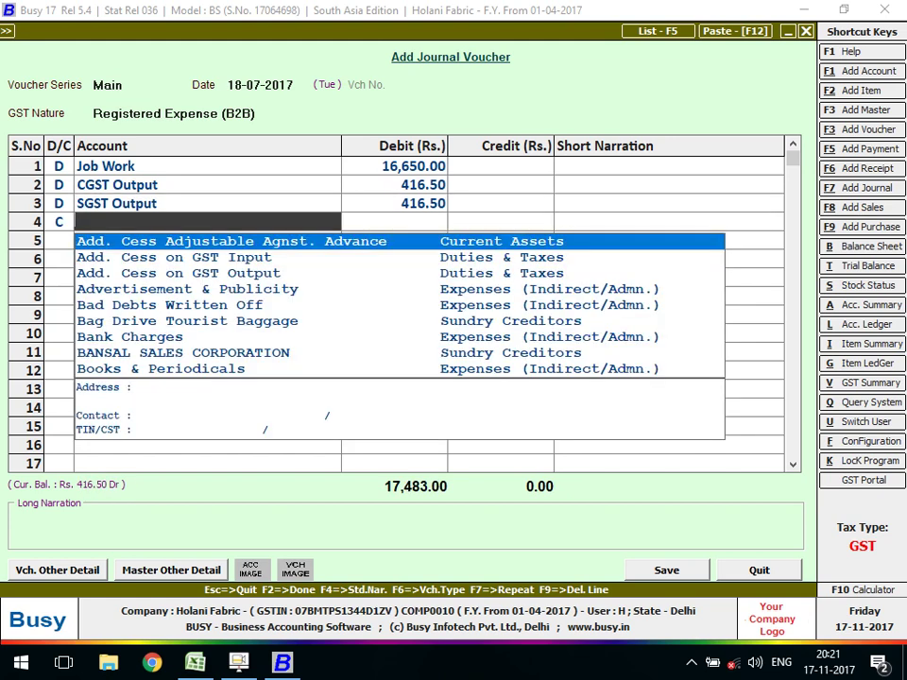
text(VINA)
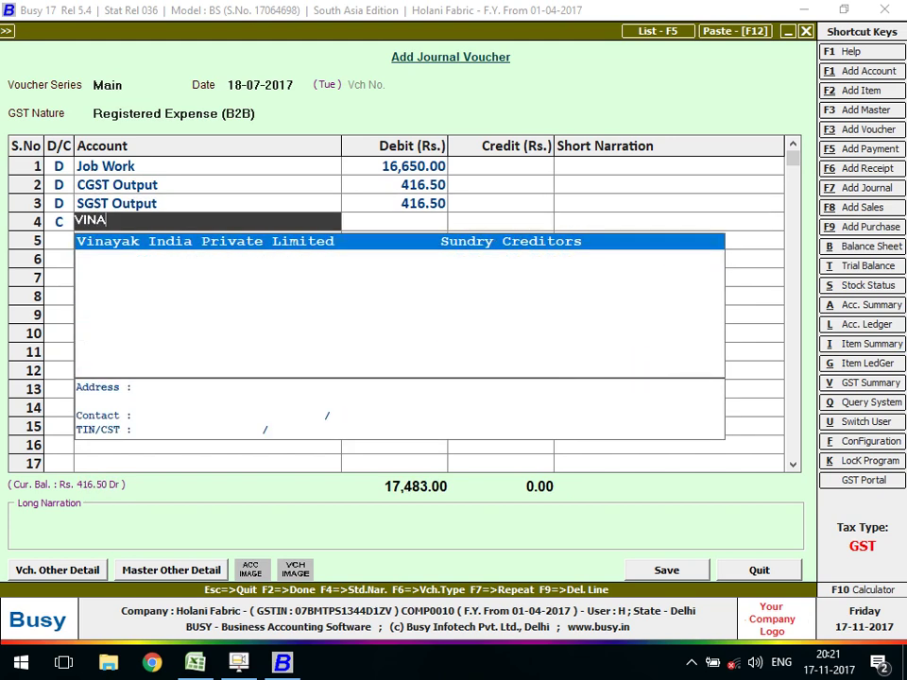
key(Return)
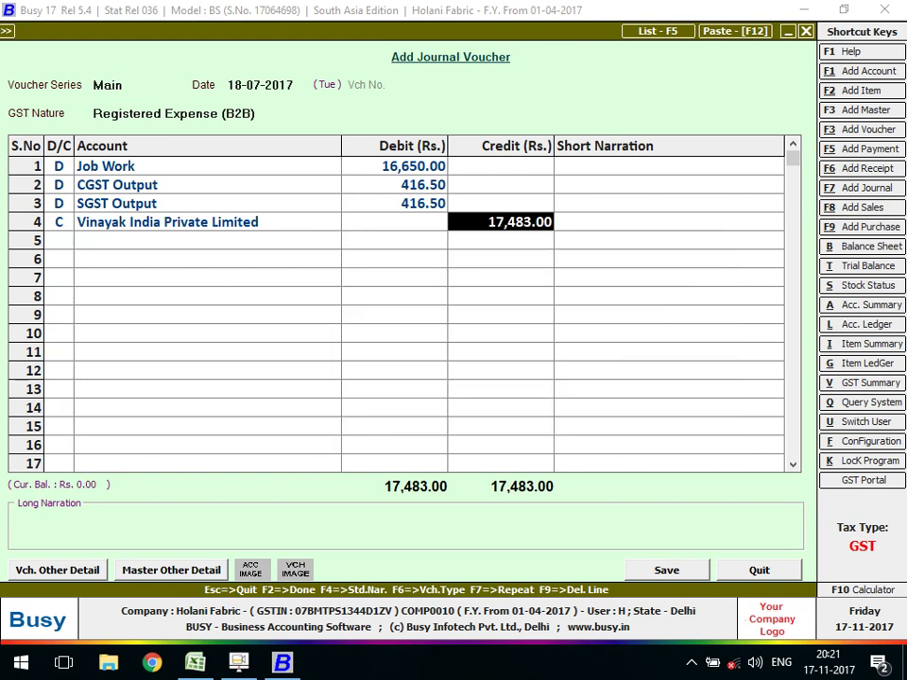
- Give the Job Work line the short narration JOB WORK
click(394, 203)
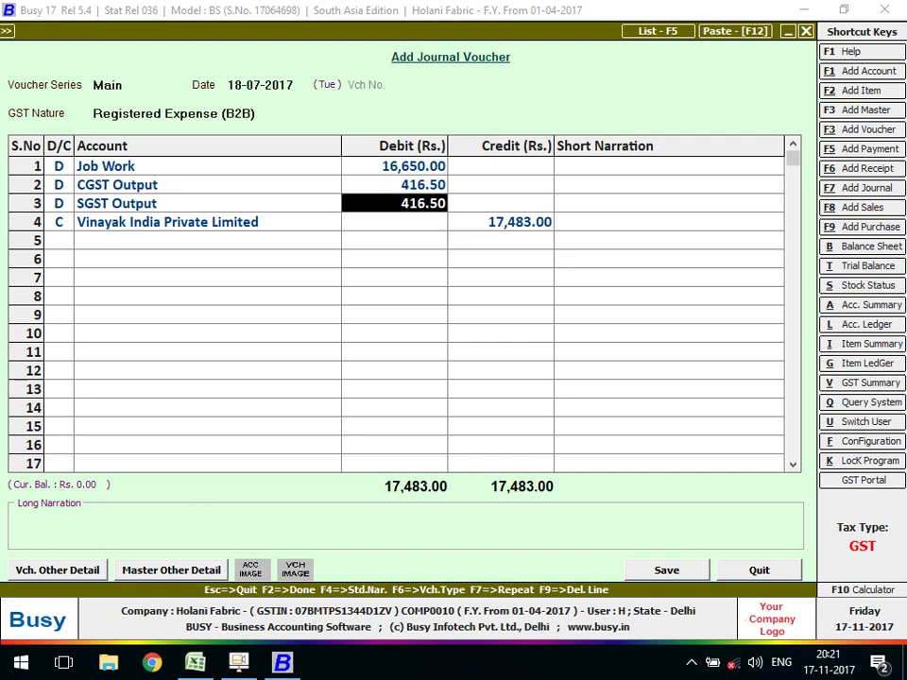
key(Return)
click(668, 204)
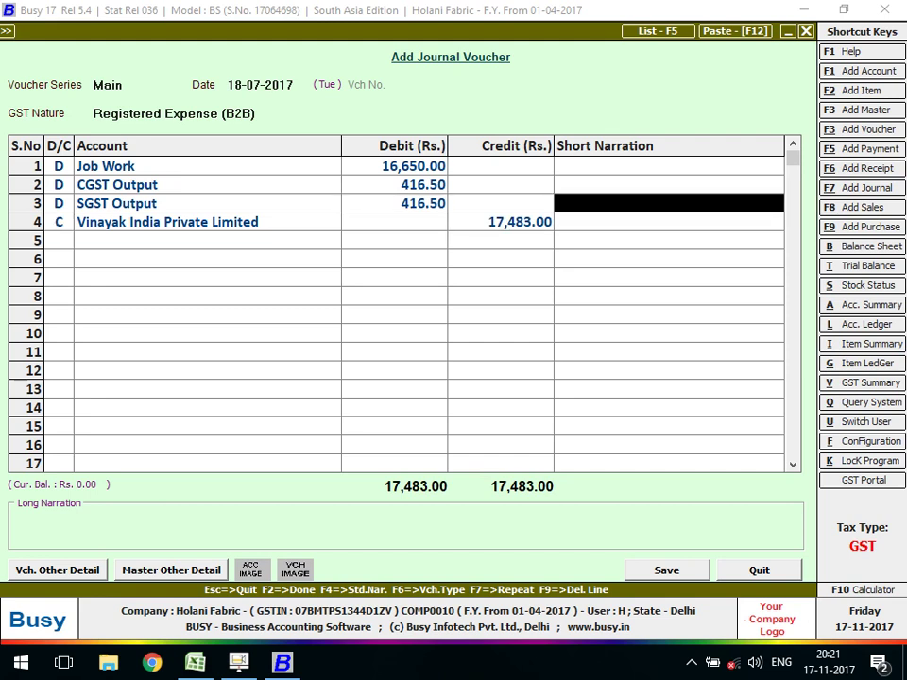
click(668, 165)
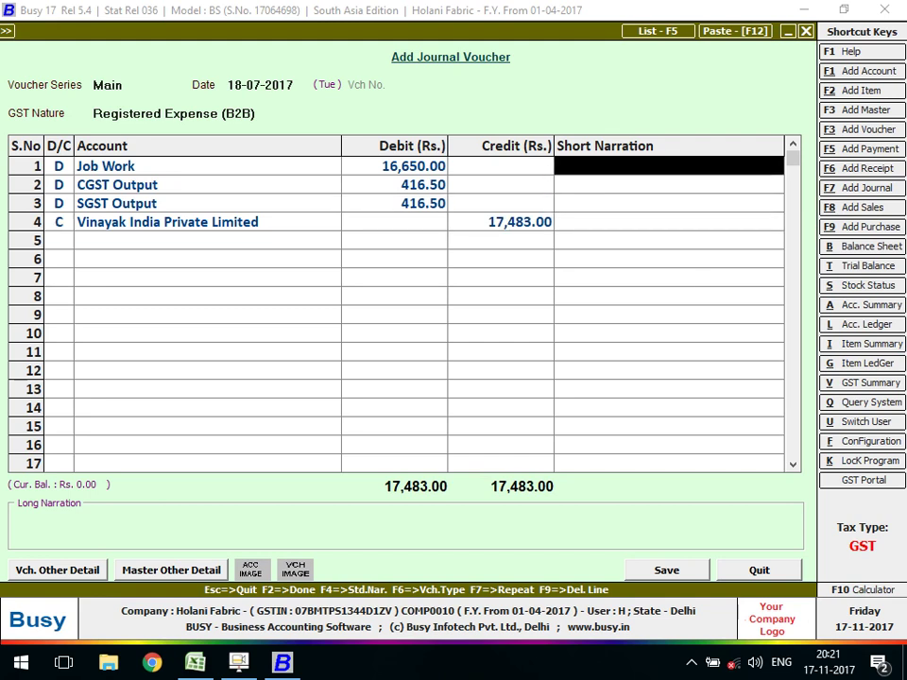
text(JOB WORK)
key(Return)
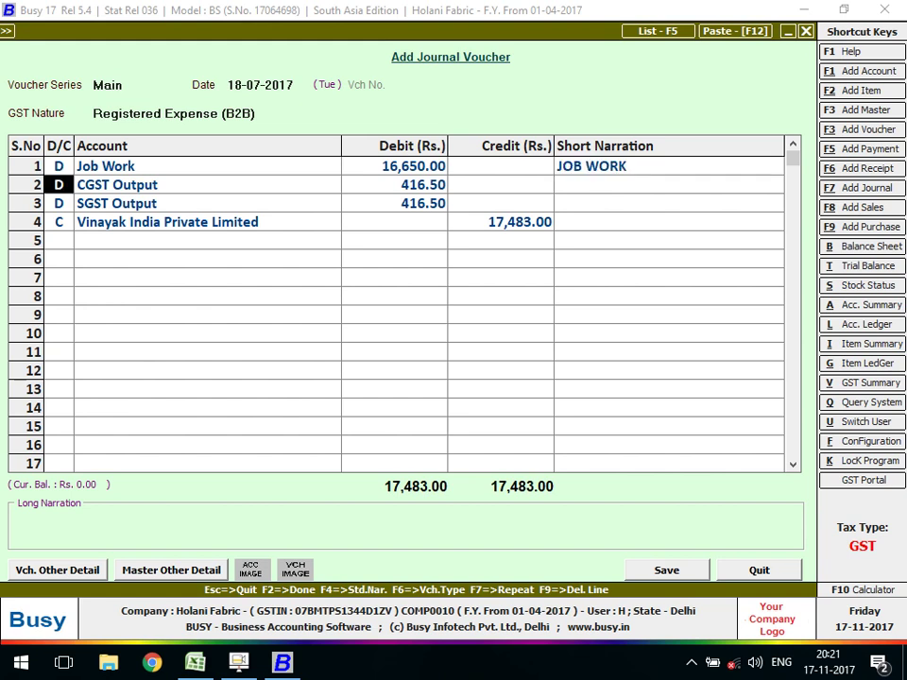
key(Return)
- Note 16650 in the CGST Output line's short narration
key(Return)
text(1665)
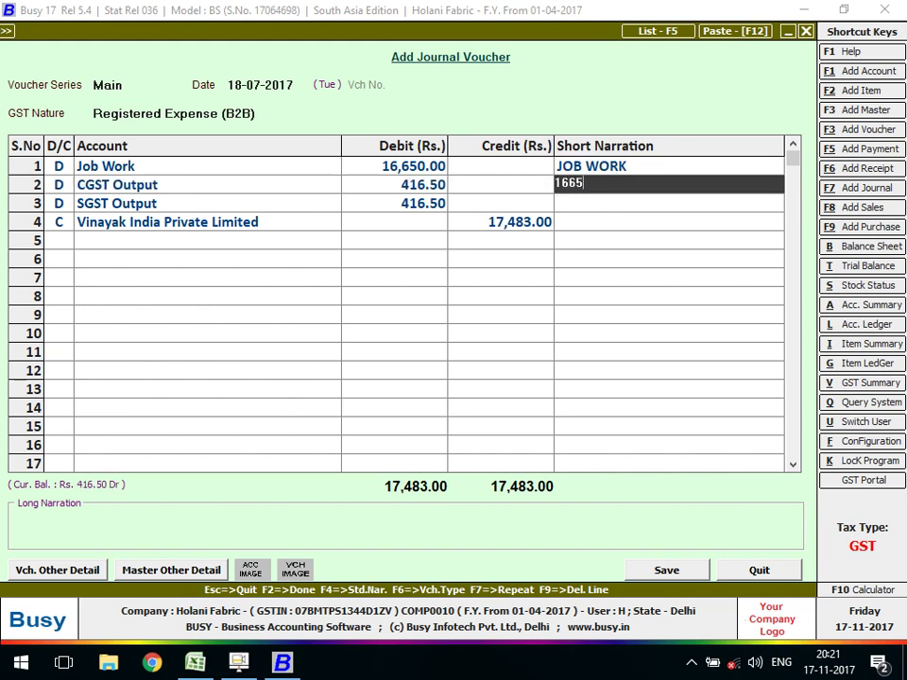
text(0)
key(Return)
key(Return)
key(Return)
key(Return)
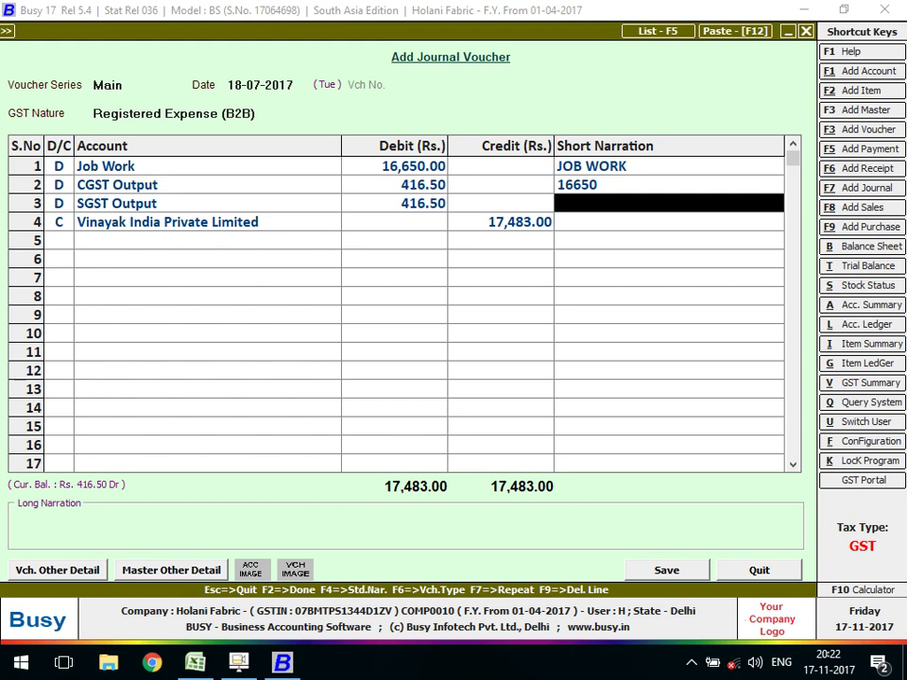
click(669, 185)
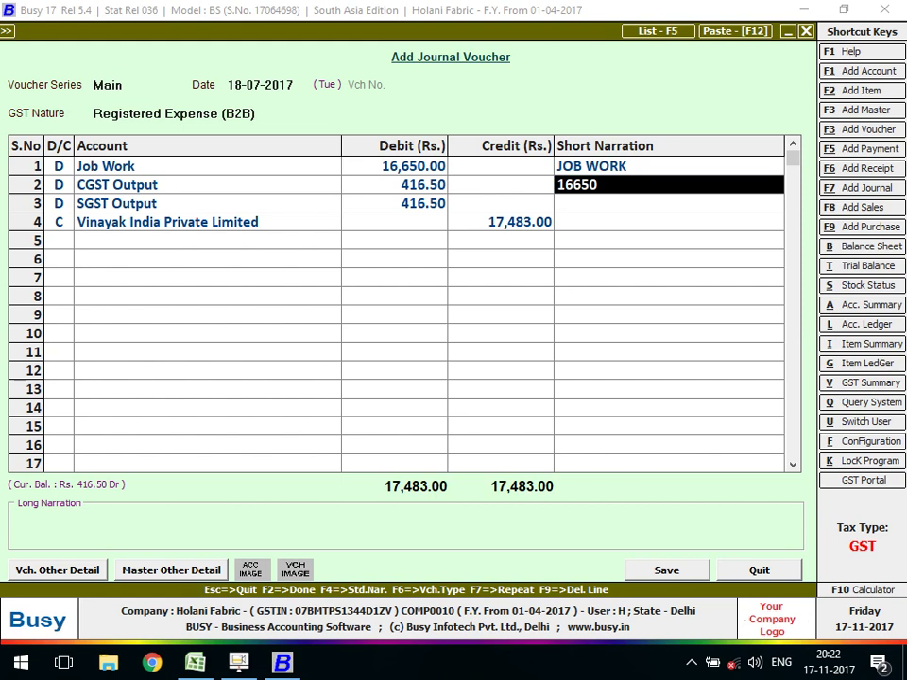
click(592, 166)
click(395, 166)
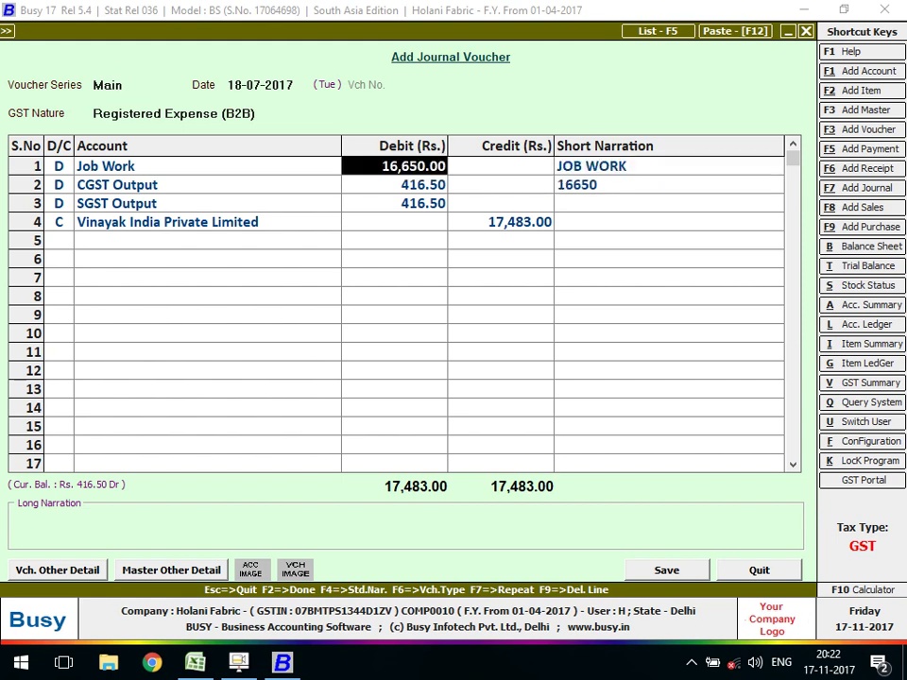
- Calculate 16650*100/105 and change the Job Work debit to 15,857.50
key(F10)
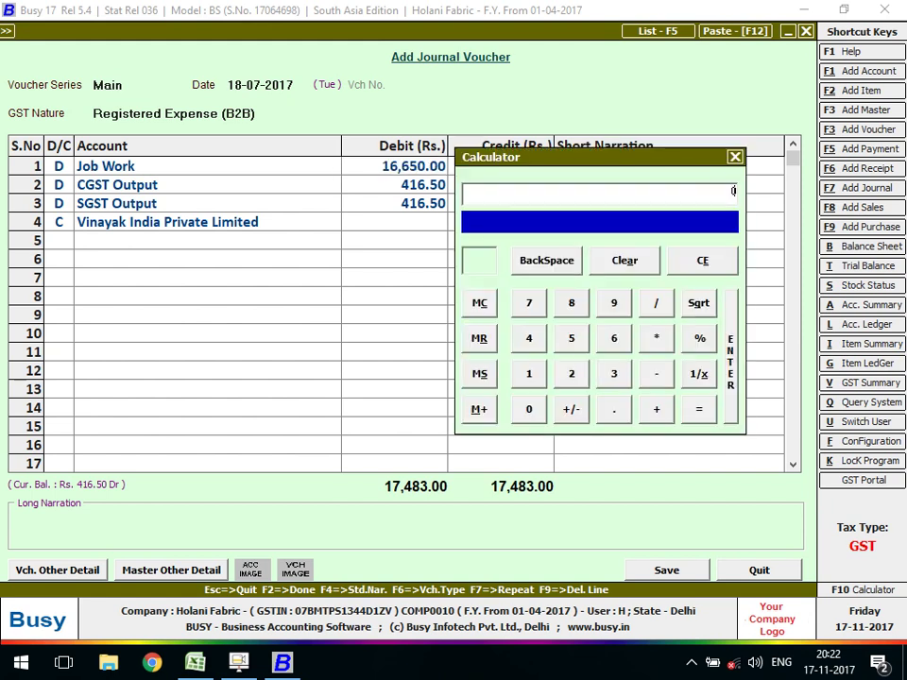
text(16650*)
text(1)
text(00)
text(/)
text(105)
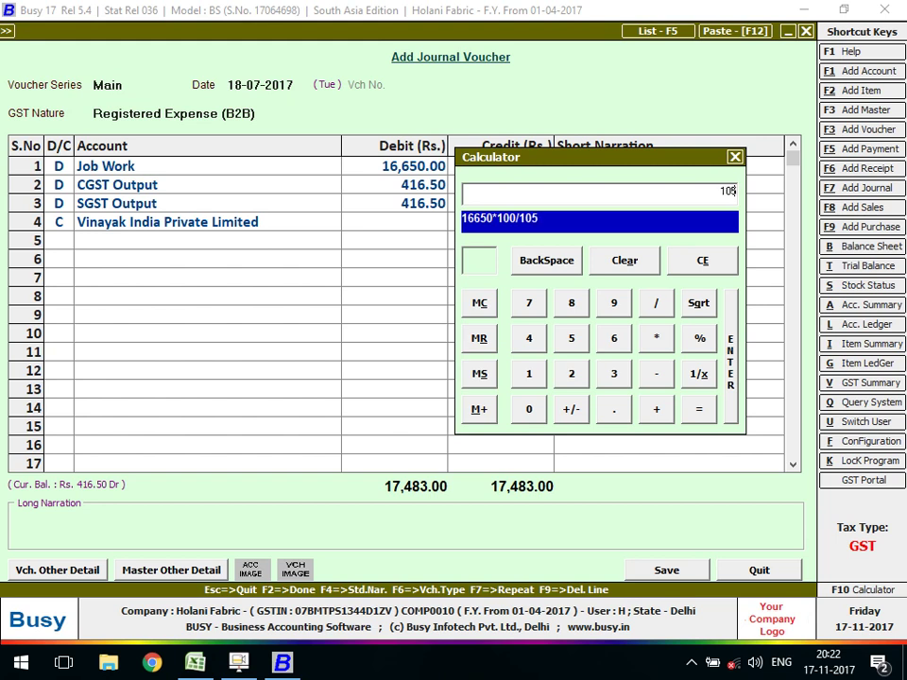
key(Return)
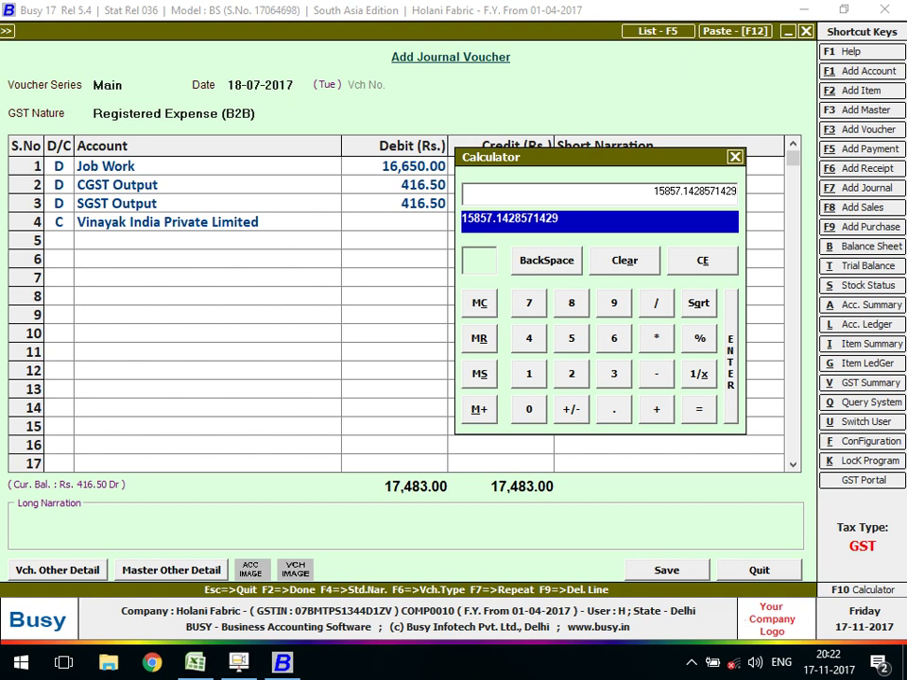
key(Escape)
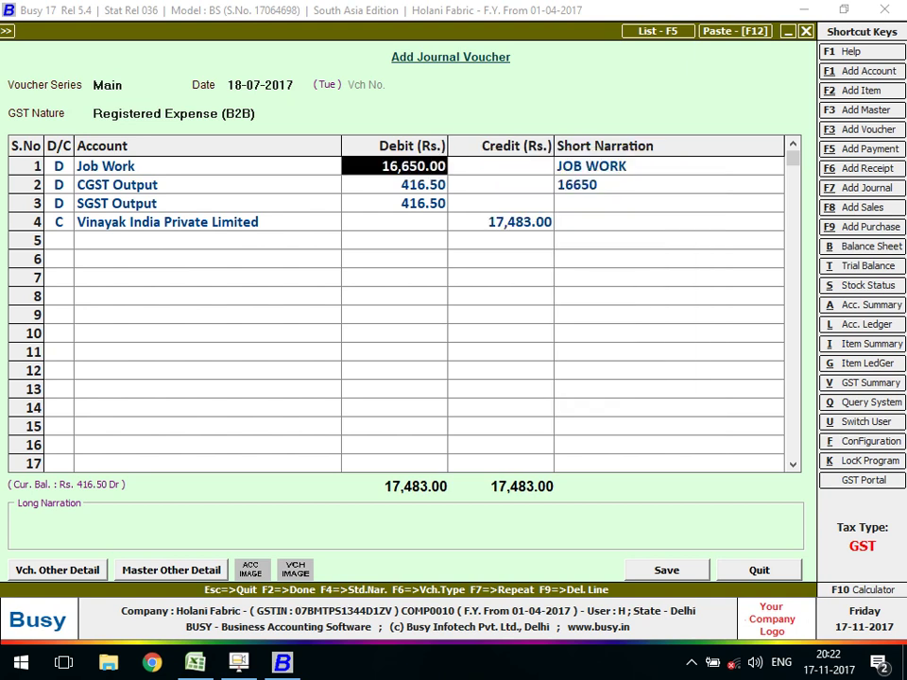
text(15)
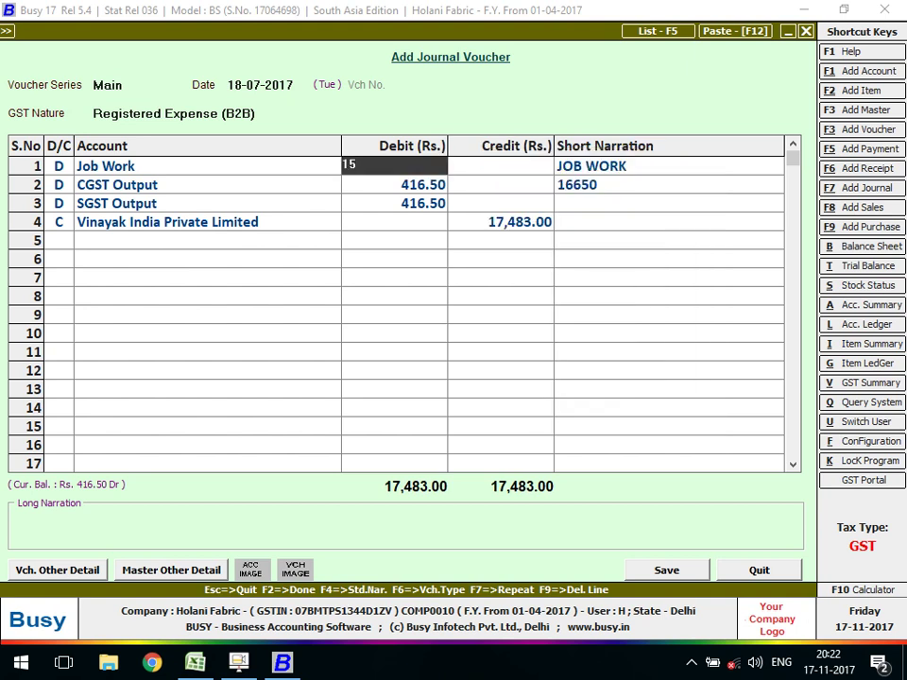
text(,85)
text(7.50)
key(Return)
key(Return)
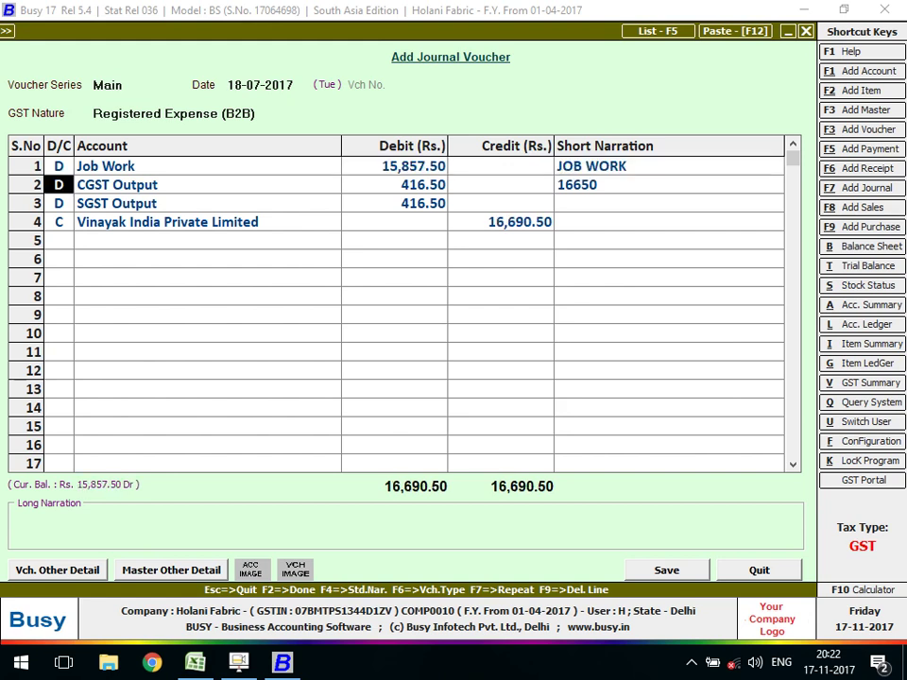
key(Return)
key(Return)
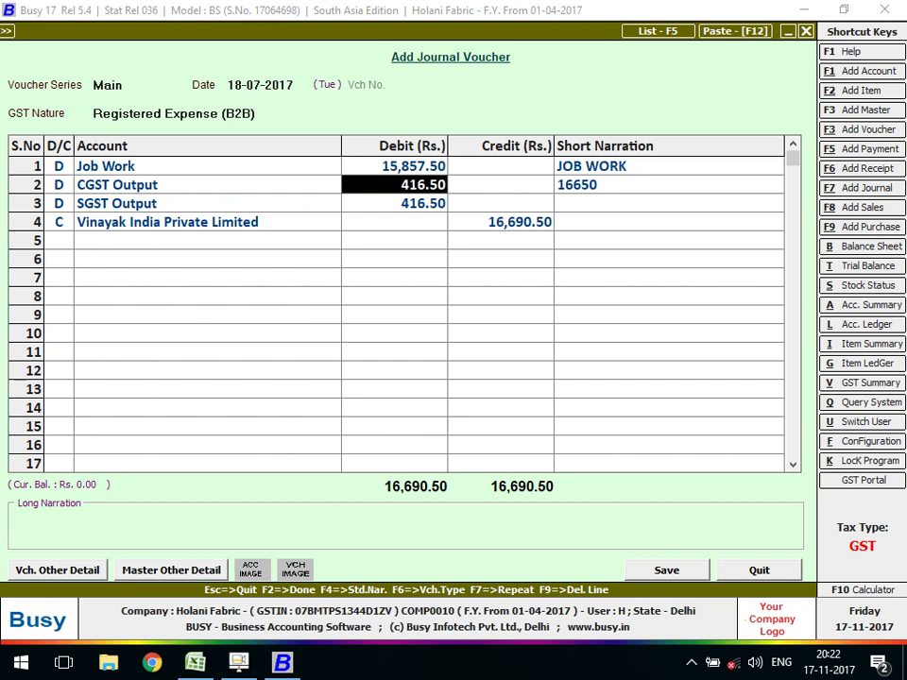
- Work out the total tax of 792.50 and halve it to 396.25
key(F10)
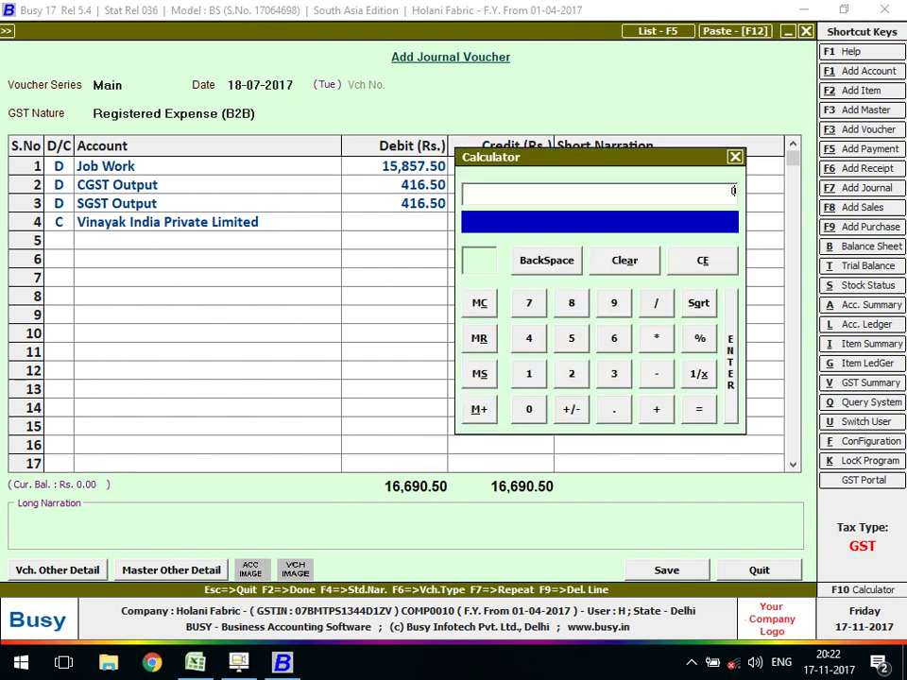
text(16650)
text(-1)
text(5)
text(85)
text(7)
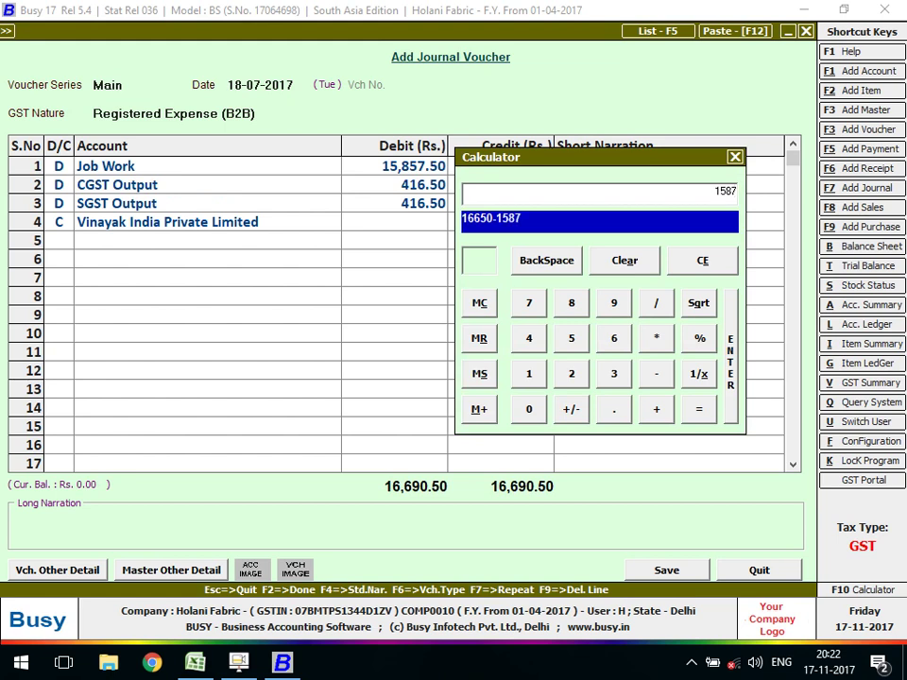
key(BackSpace)
text(57.50)
key(Return)
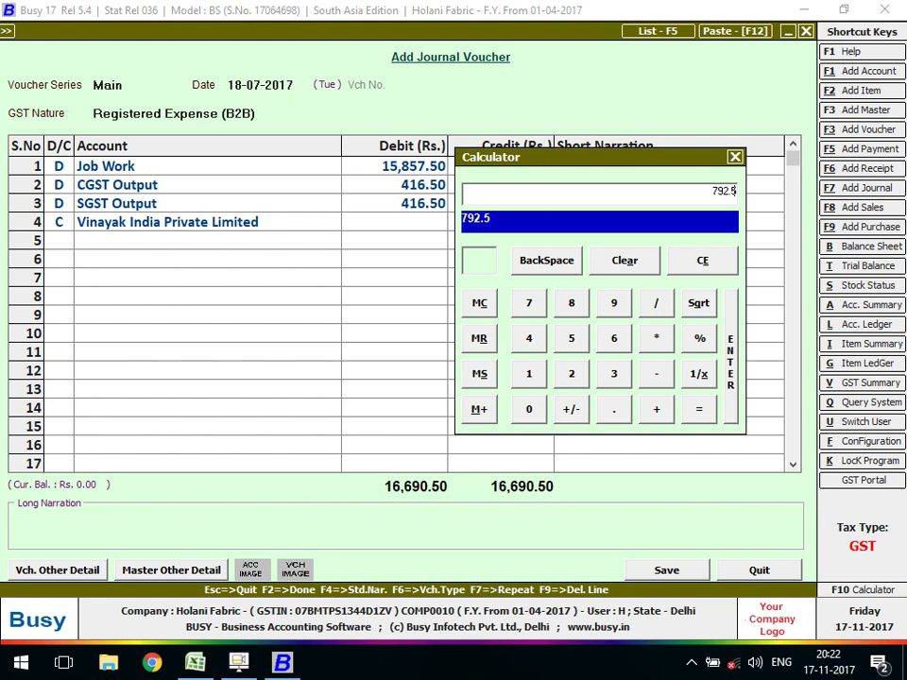
text(/2)
key(Return)
key(Escape)
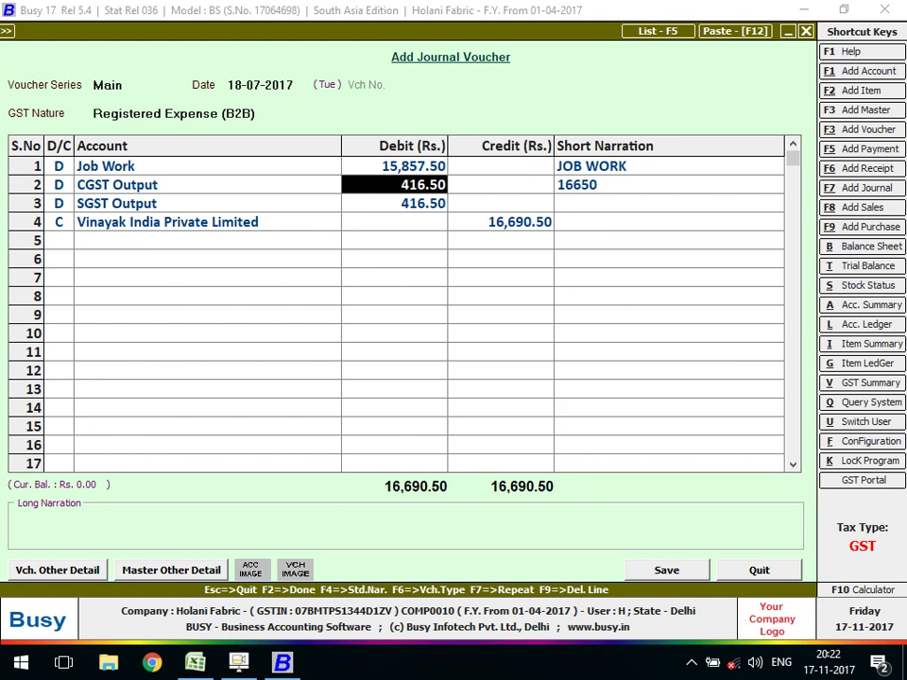
- Set CGST and SGST Output to 396.25 each and accept the 16,650.00 credit
text(396.25)
key(Return)
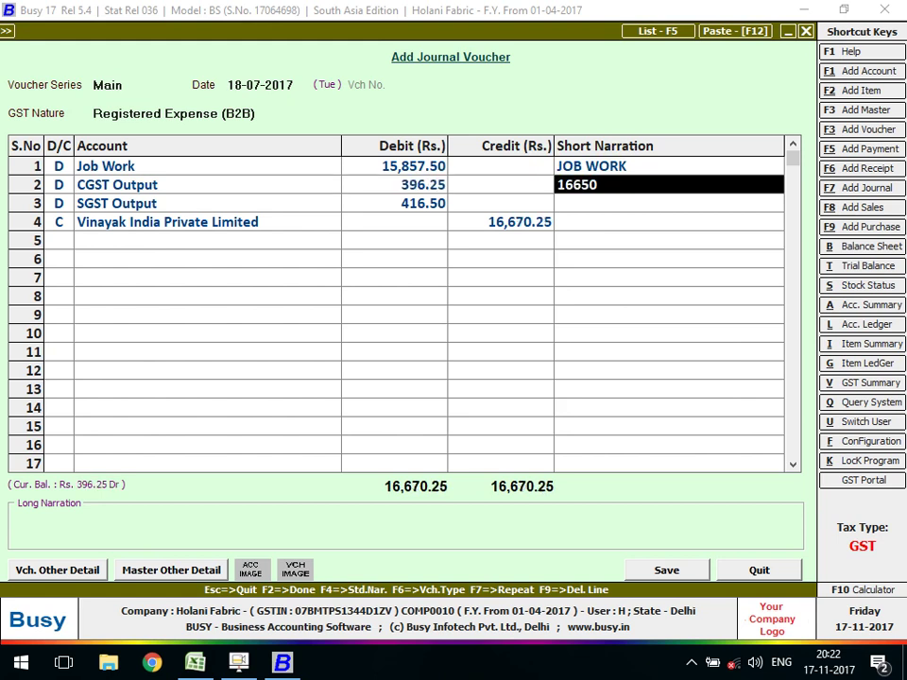
click(394, 203)
text(396.2)
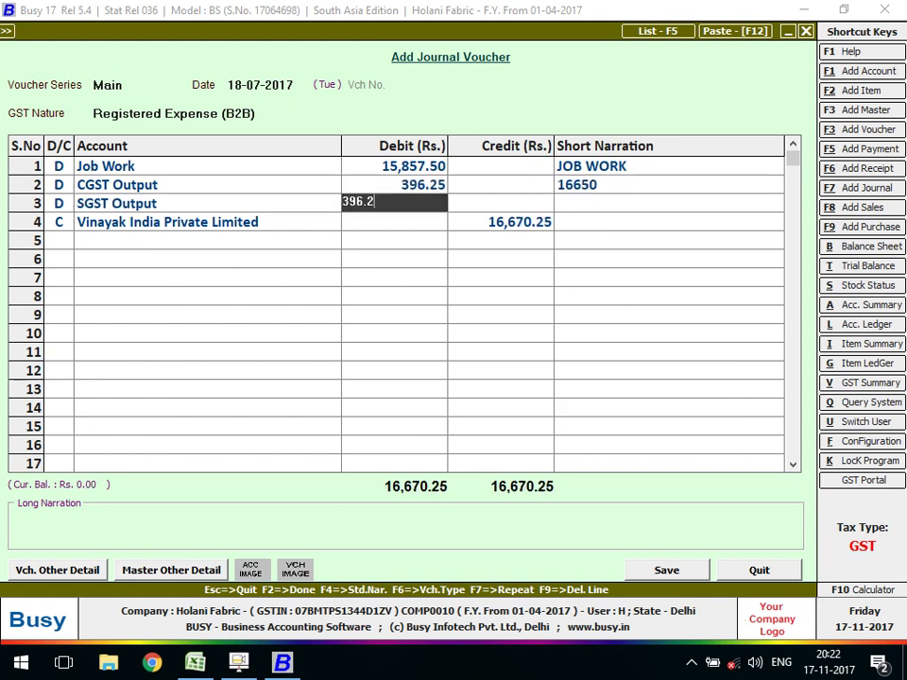
text(5)
key(Return)
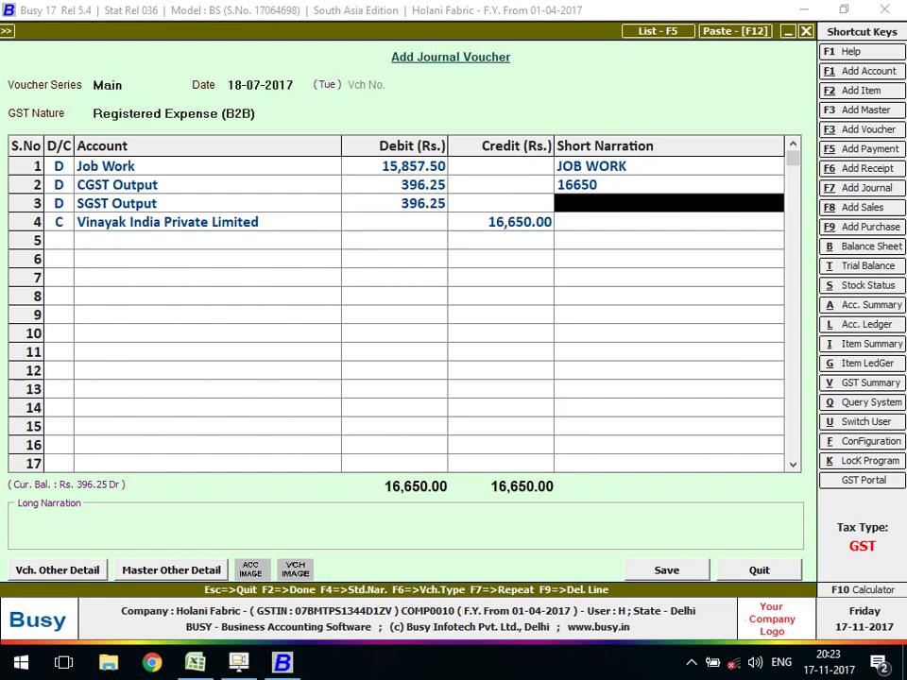
key(Return)
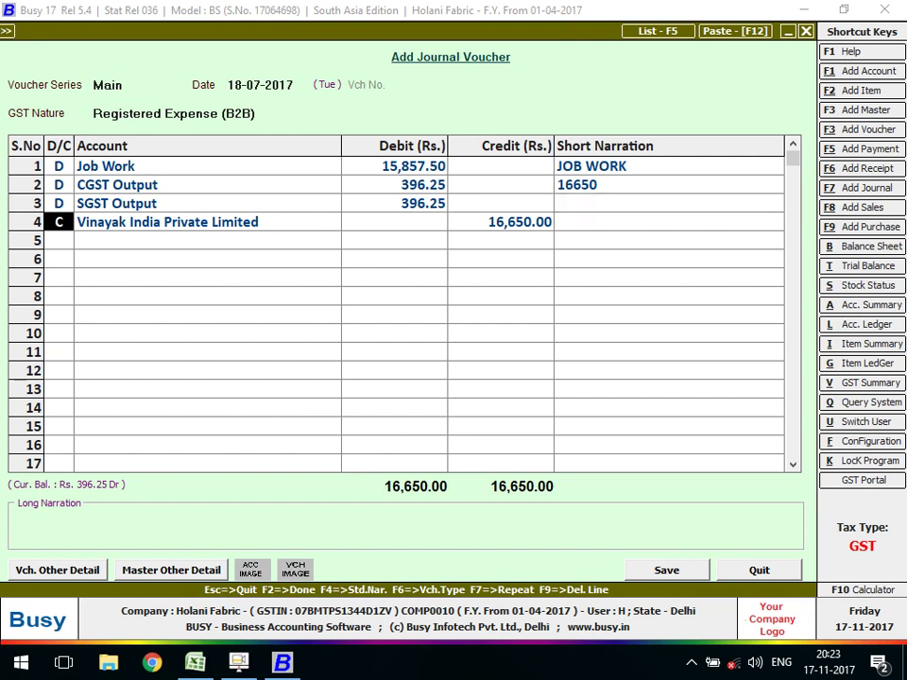
key(Return)
key(Return)
key(Return)
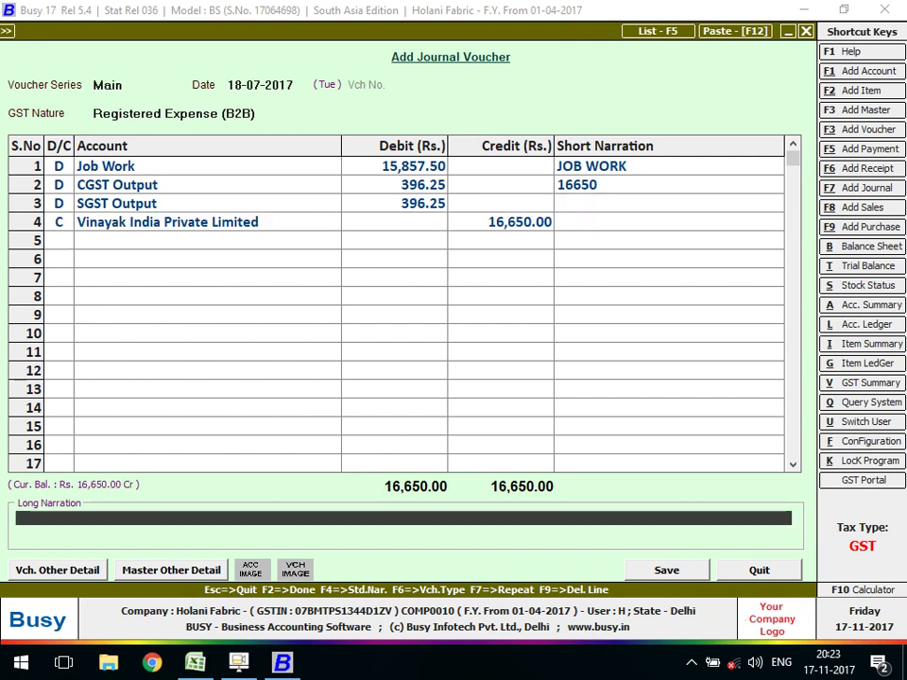
key(Return)
- Enter purchase invoice number 14/7/2017-01 for the supplier in the expense details
key(Return)
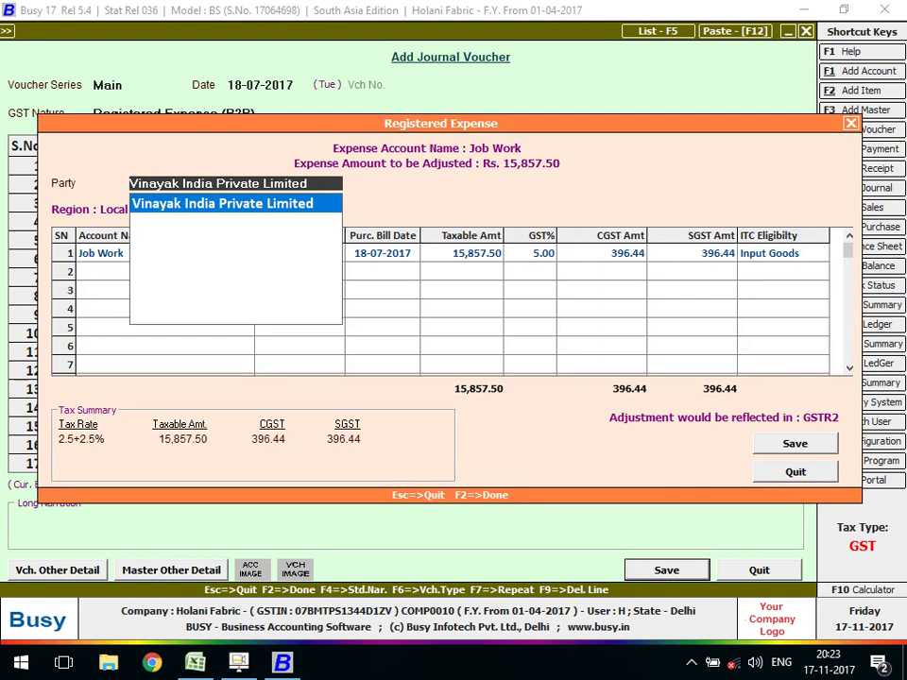
key(Return)
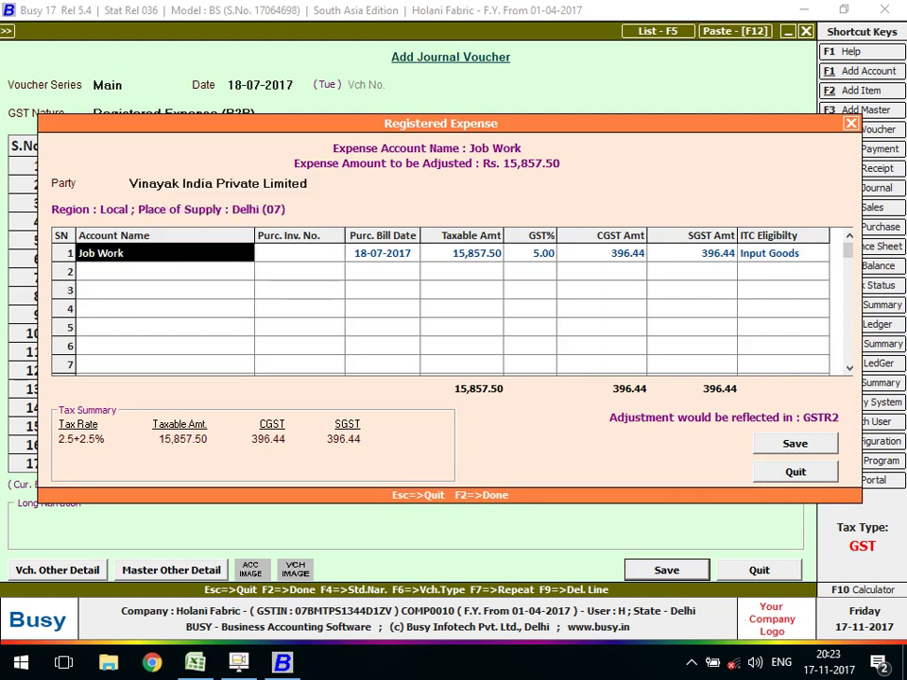
key(Return)
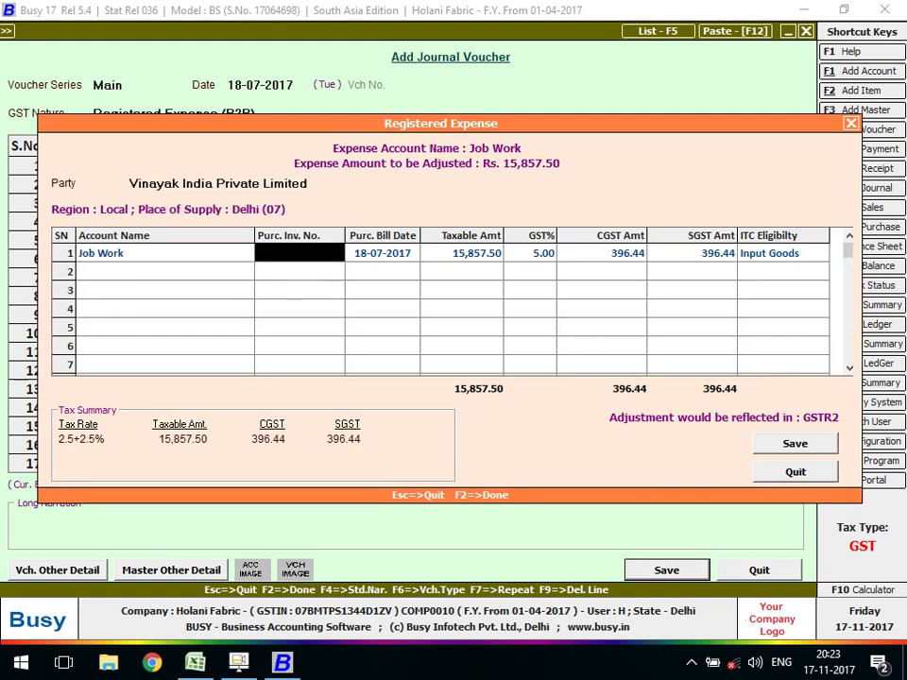
text(123)
key(BackSpace)
key(BackSpace)
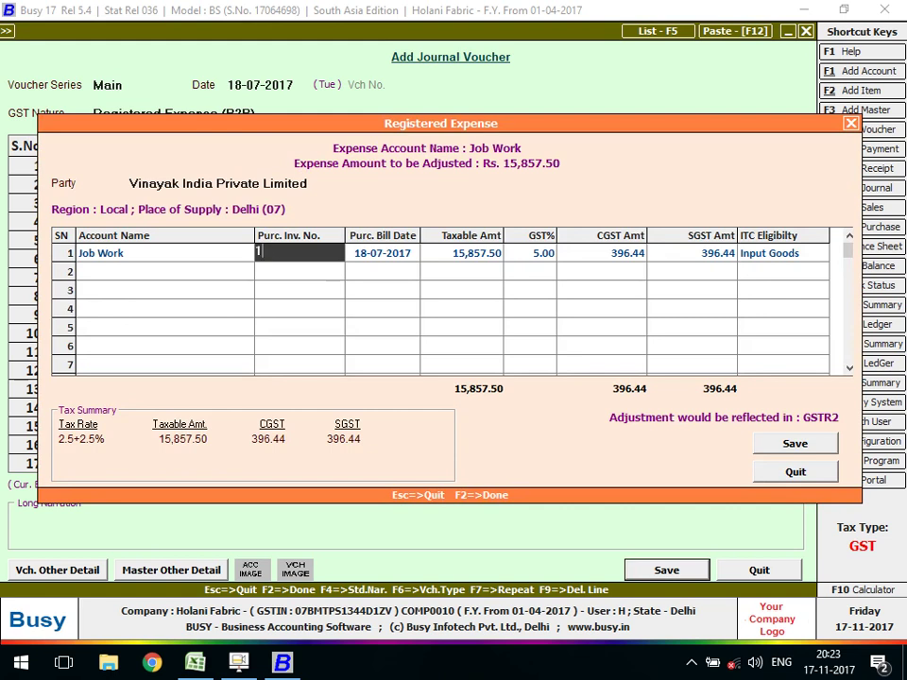
text(4/1)
key(BackSpace)
text(7)
text(/2)
text(017-01)
key(Return)
key(Return)
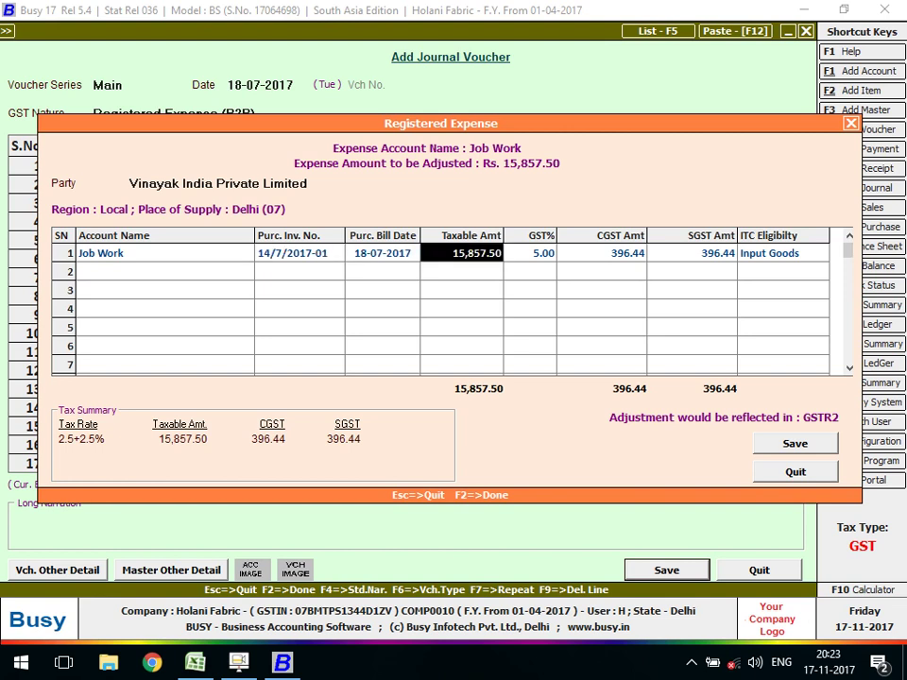
- Decline the CGST amount mismatch and close the Registered Expense details
key(F2)
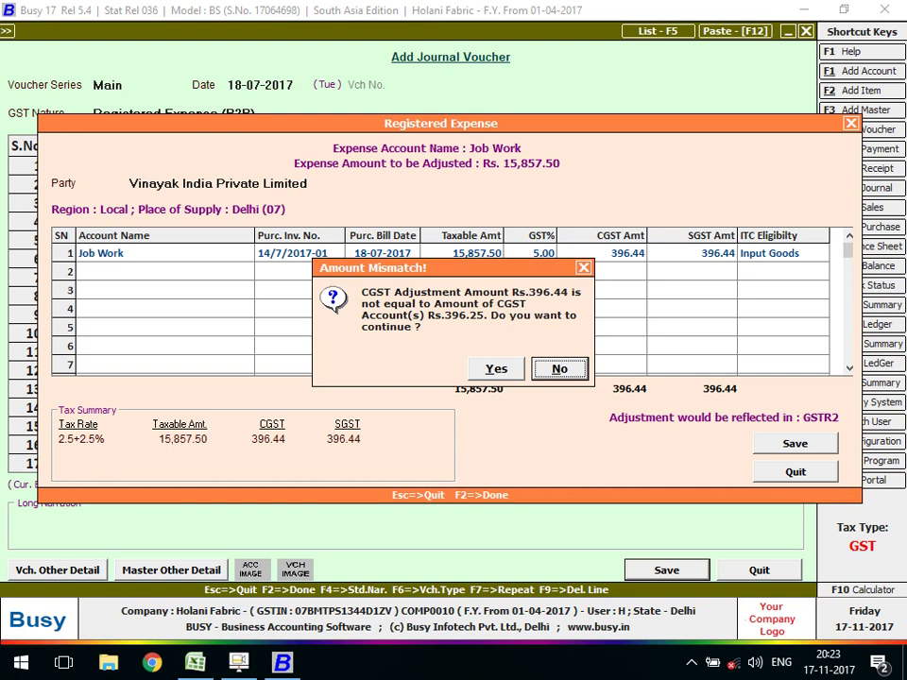
key(Return)
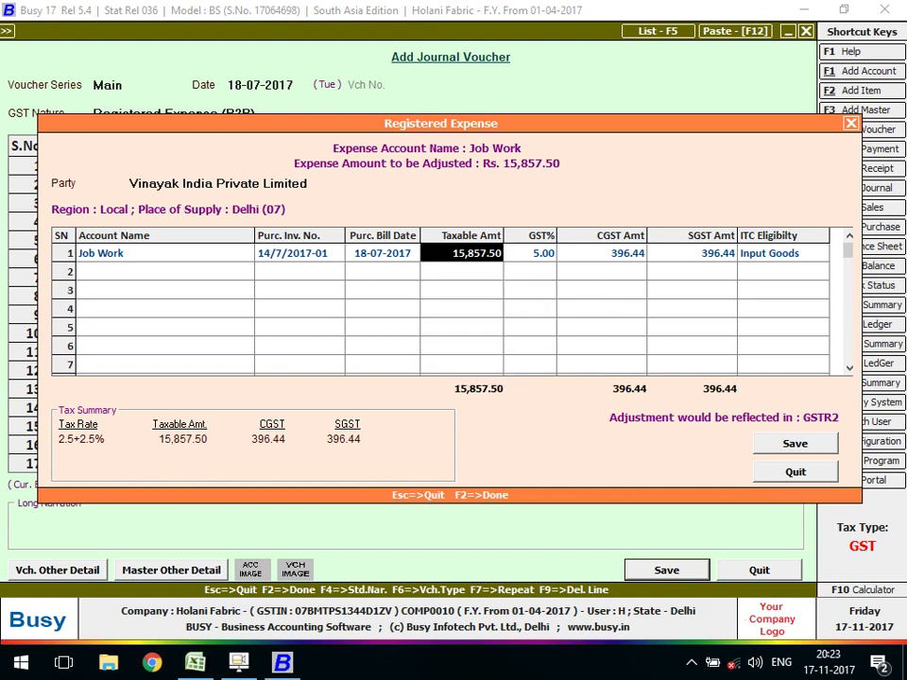
drag(441, 123, 383, 291)
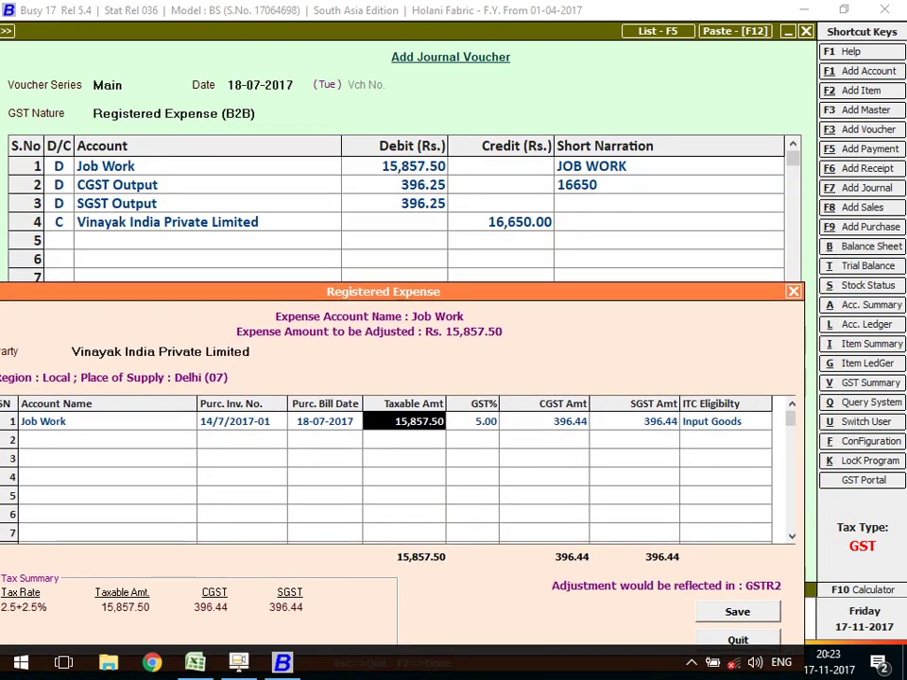
key(Escape)
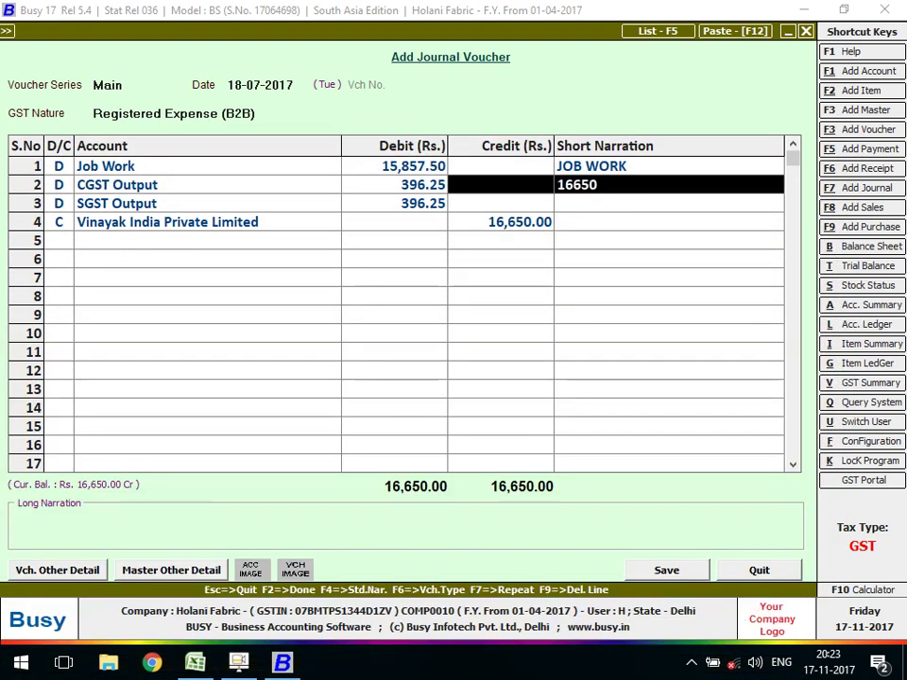
- Change the CGST and SGST Output debits to 396.44 each
click(394, 185)
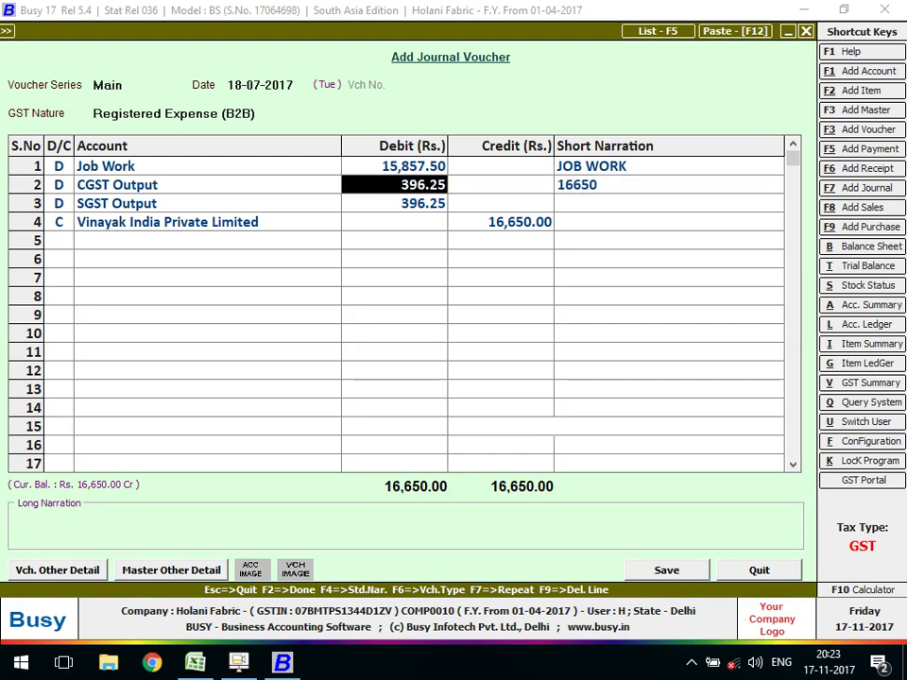
text(396.44)
key(Return)
key(Return)
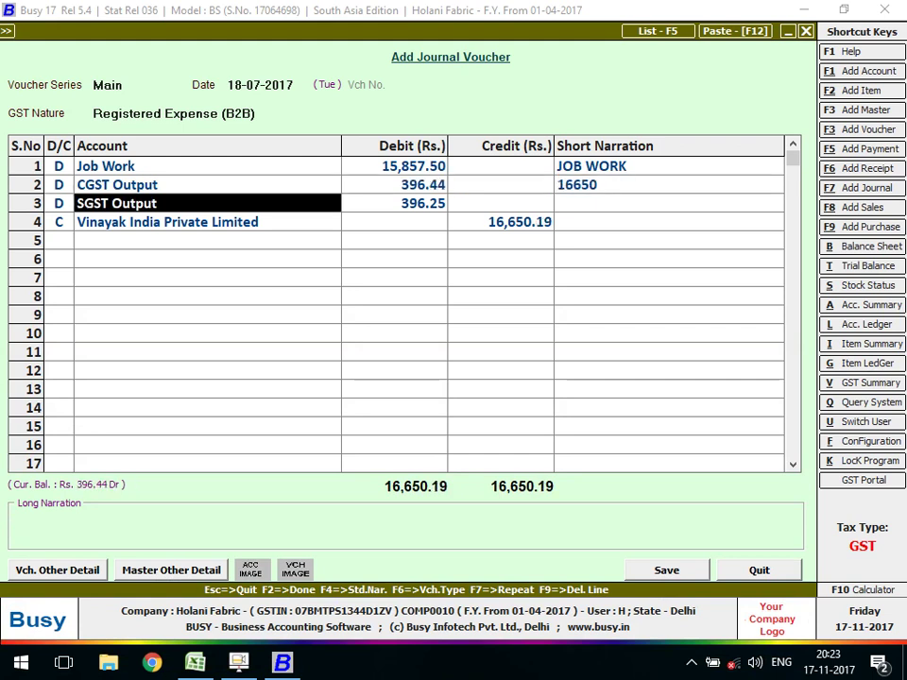
key(Return)
text(396.44)
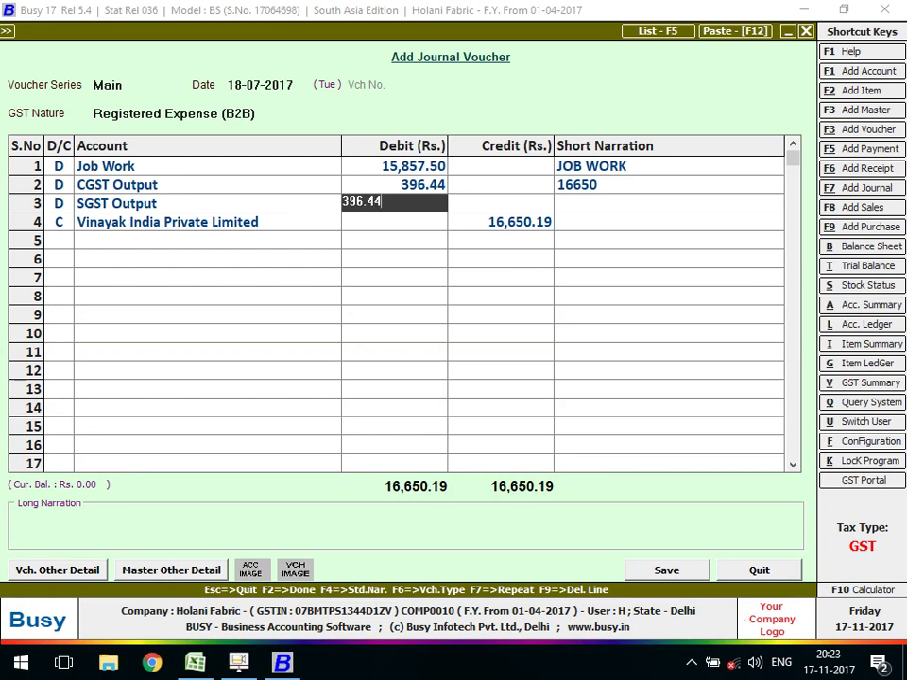
key(Return)
key(Return)
- Save the voucher, giving the supplier's bill reference 1
key(Return)
key(Return)
key(Return)
key(Return)
key(Return)
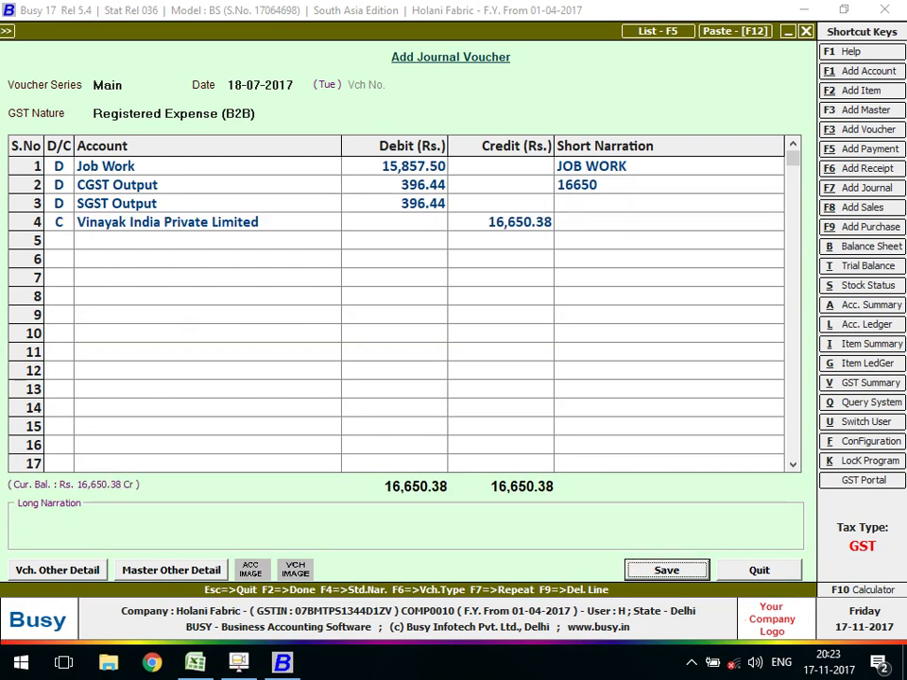
key(Return)
key(Return)
key(Return)
key(Return)
key(Return)
key(Return)
key(Return)
key(Return)
key(Return)
key(Return)
key(Return)
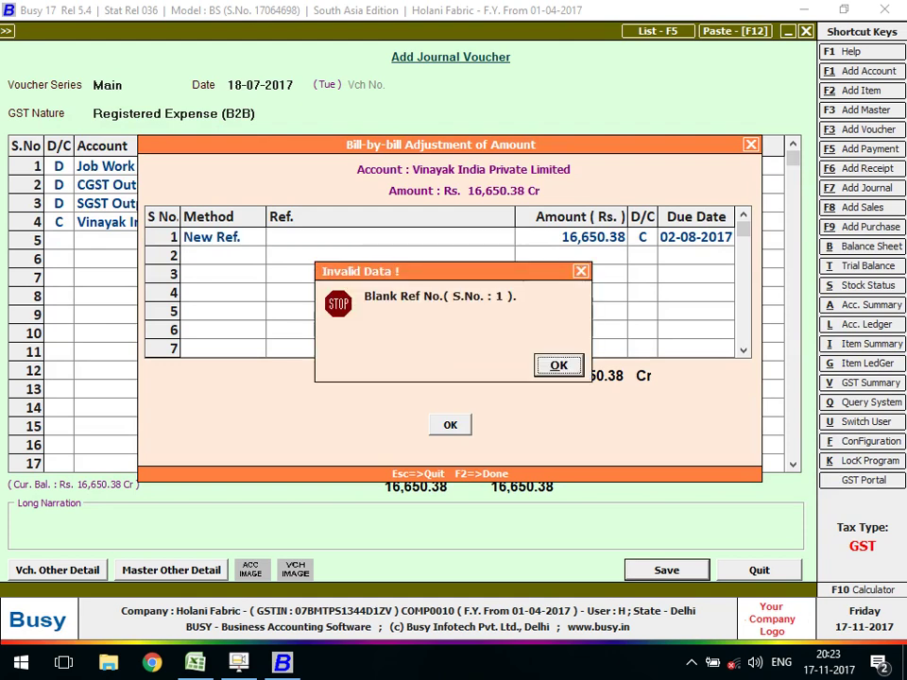
key(Return)
text(1)
key(F2)
key(F2)
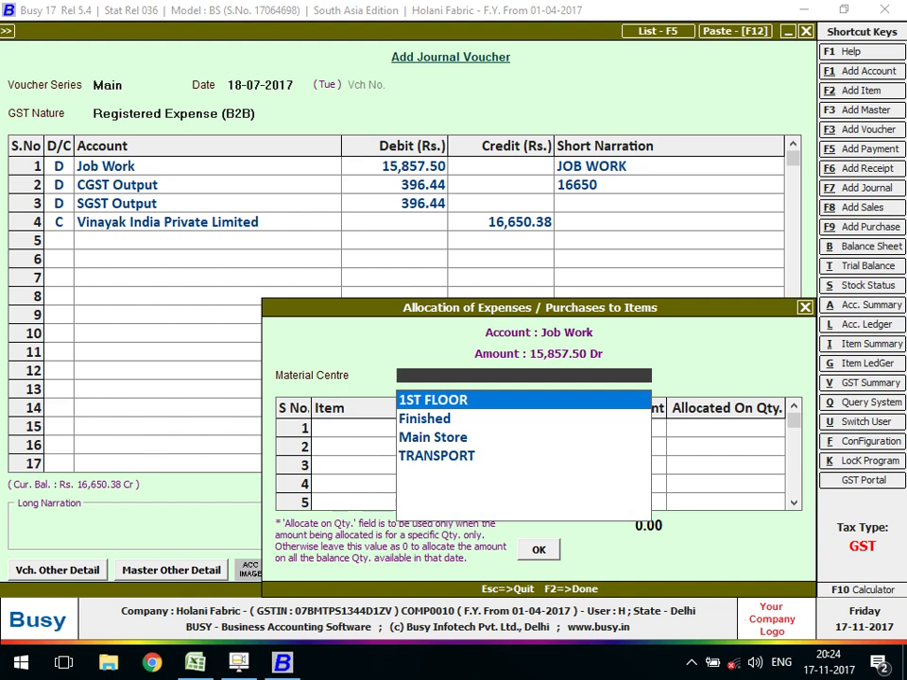
- Allocate the expense to item SHIRT/NARROW/H/S in the Finished material centre on quantity 180
click(425, 419)
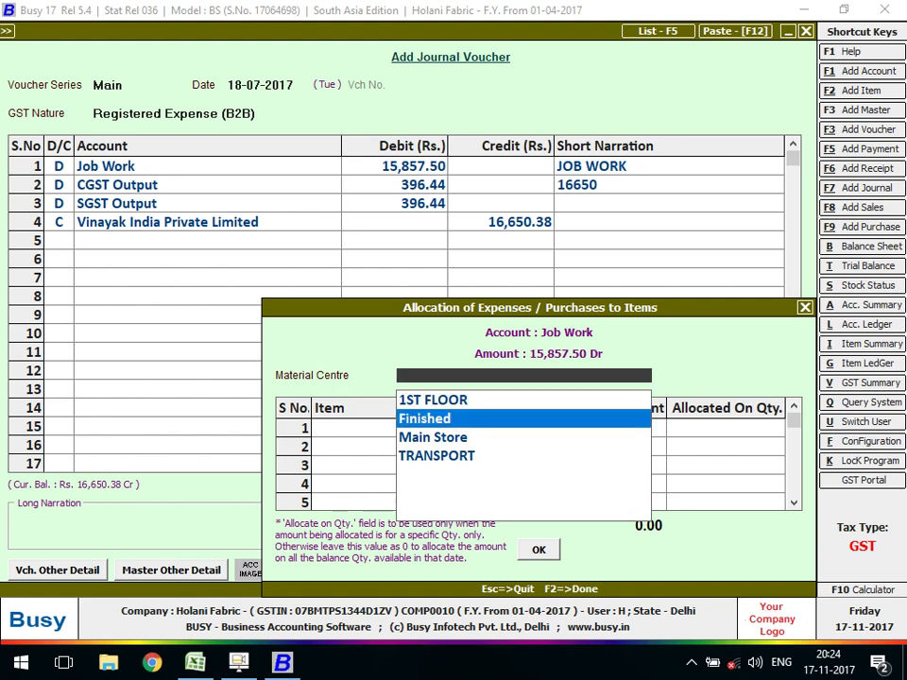
key(Return)
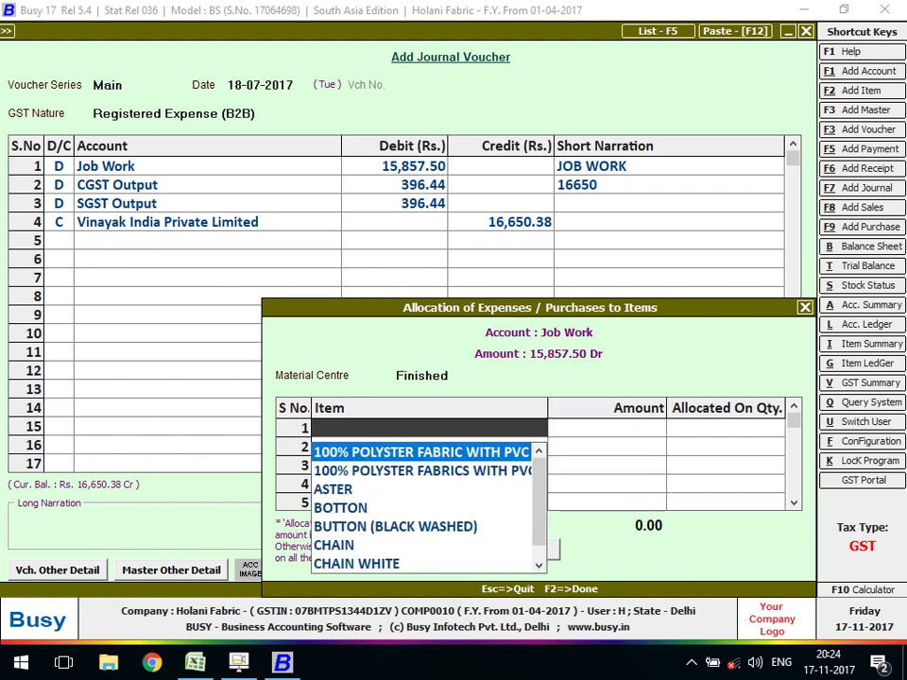
text(S)
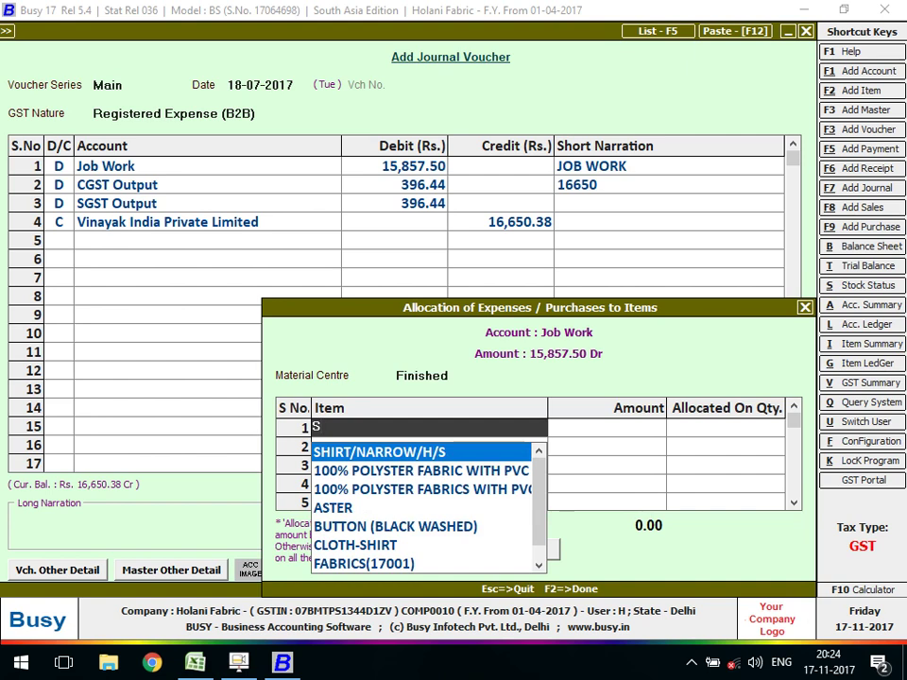
key(Return)
key(Return)
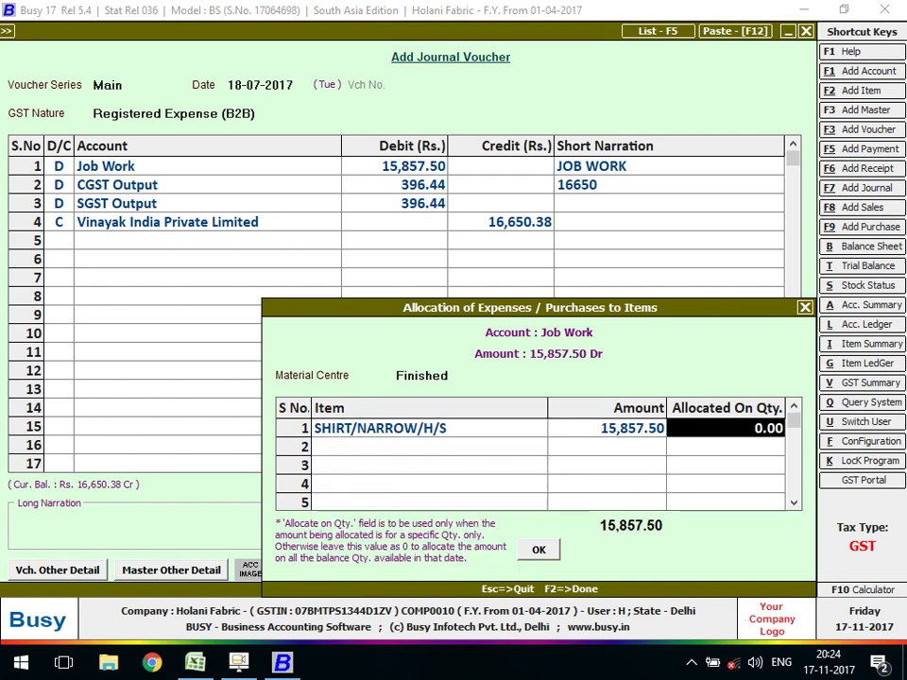
text(180)
key(Return)
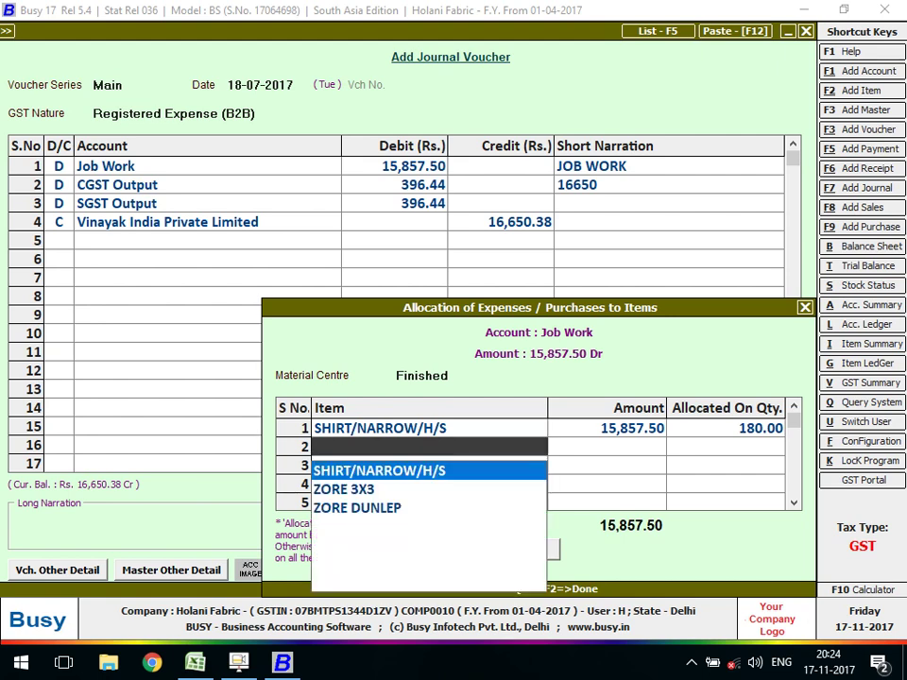
key(Escape)
- Save the voucher, then compute 15875/180+74 (about 162.69) in the built-in calculator
key(F2)
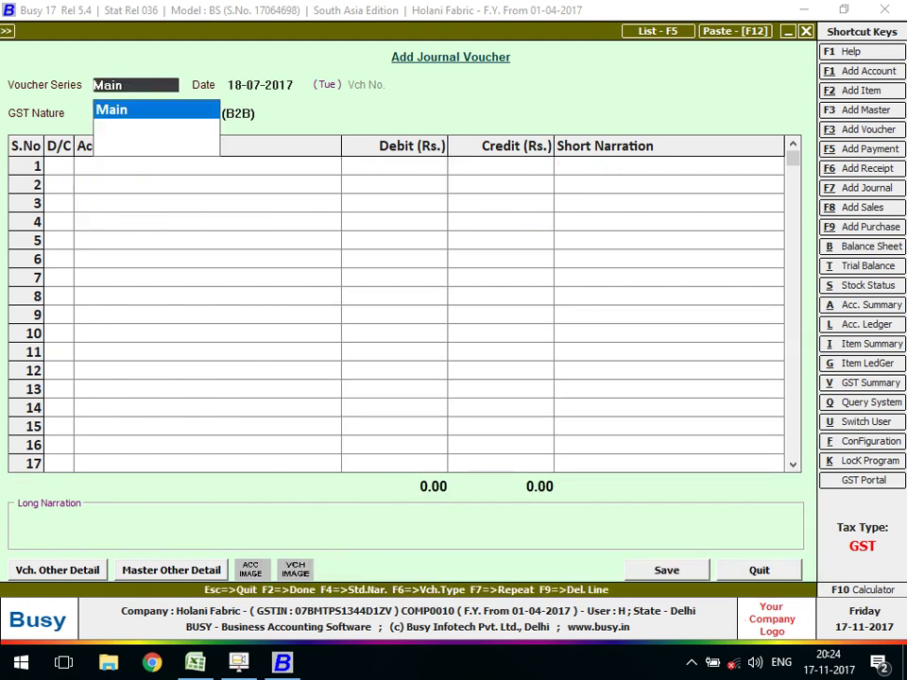
key(F10)
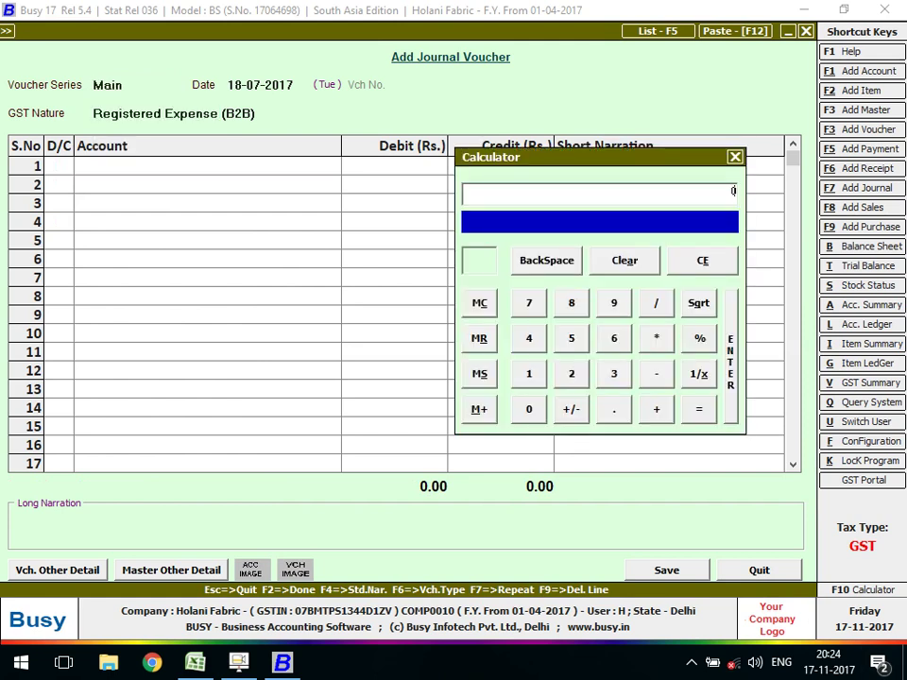
text(158)
text(75)
text(*)
key(BackSpace)
text(/1)
text(80)
key(Return)
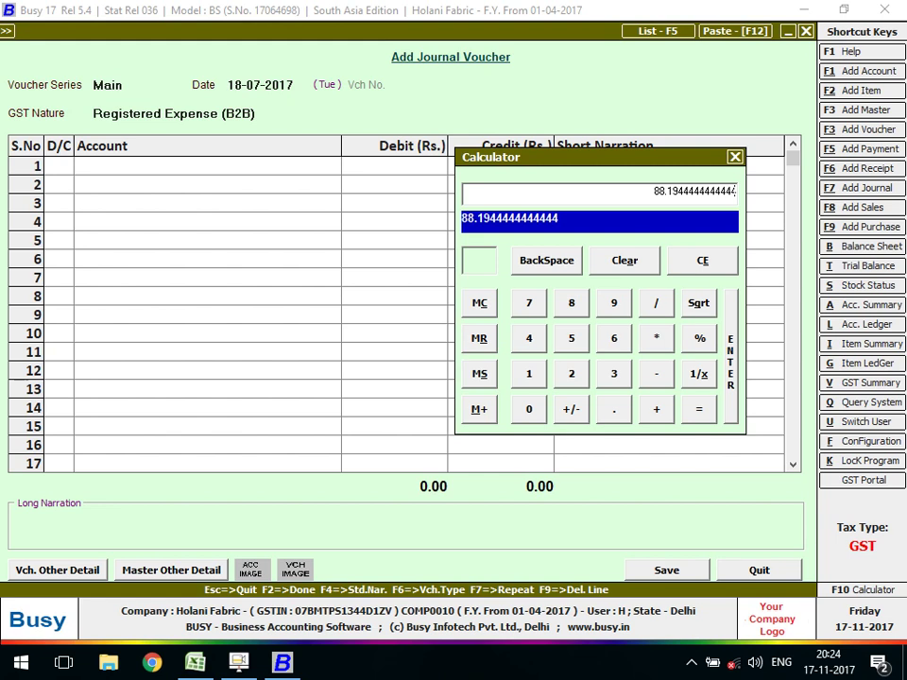
text(+7)
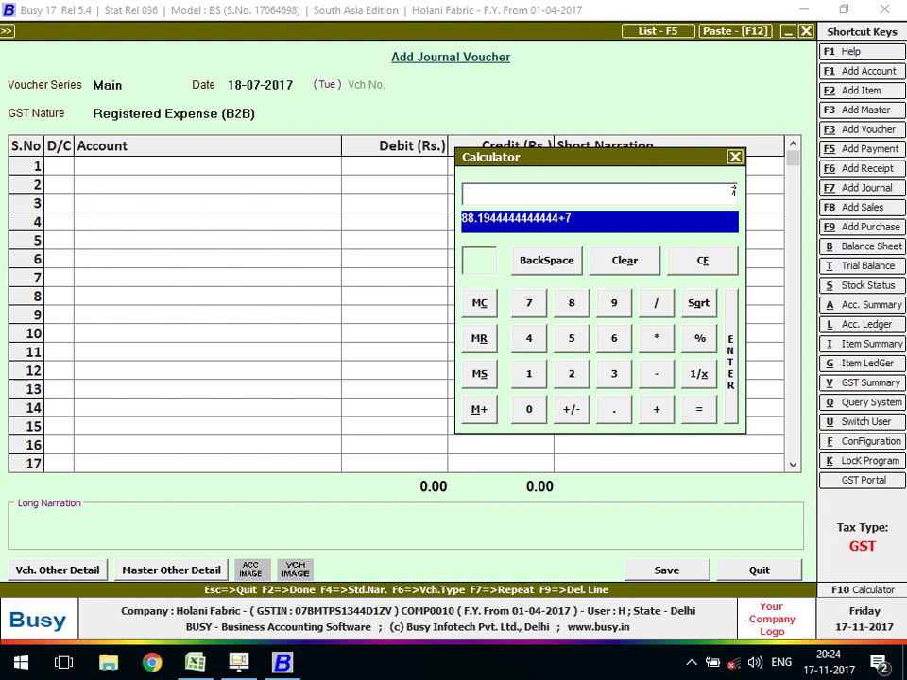
text(4.)
key(Return)
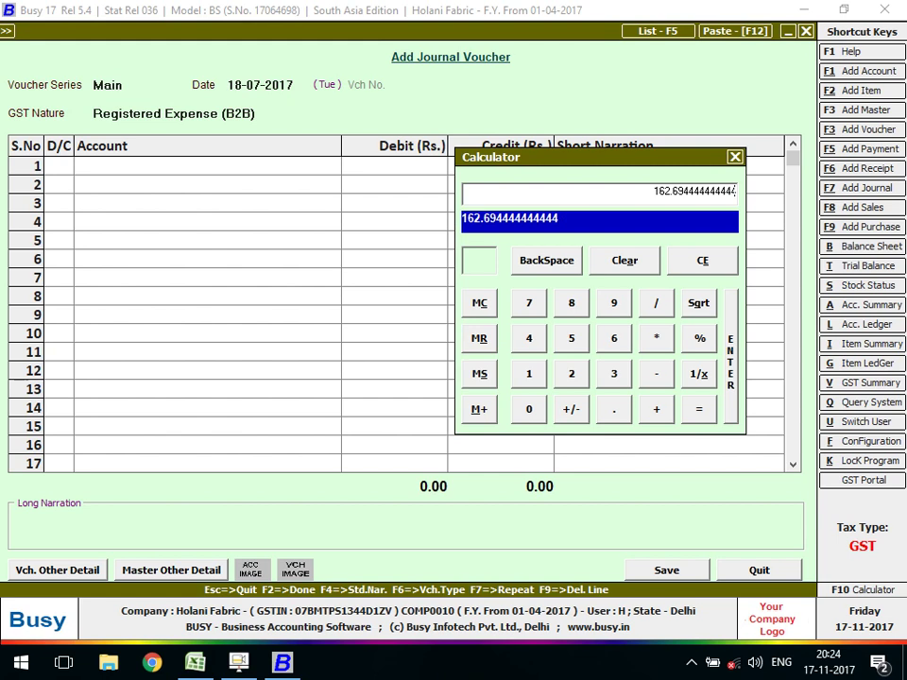
- Close the calculator and reopen the 18-07-2017 Main series journal voucher for modification
key(Escape)
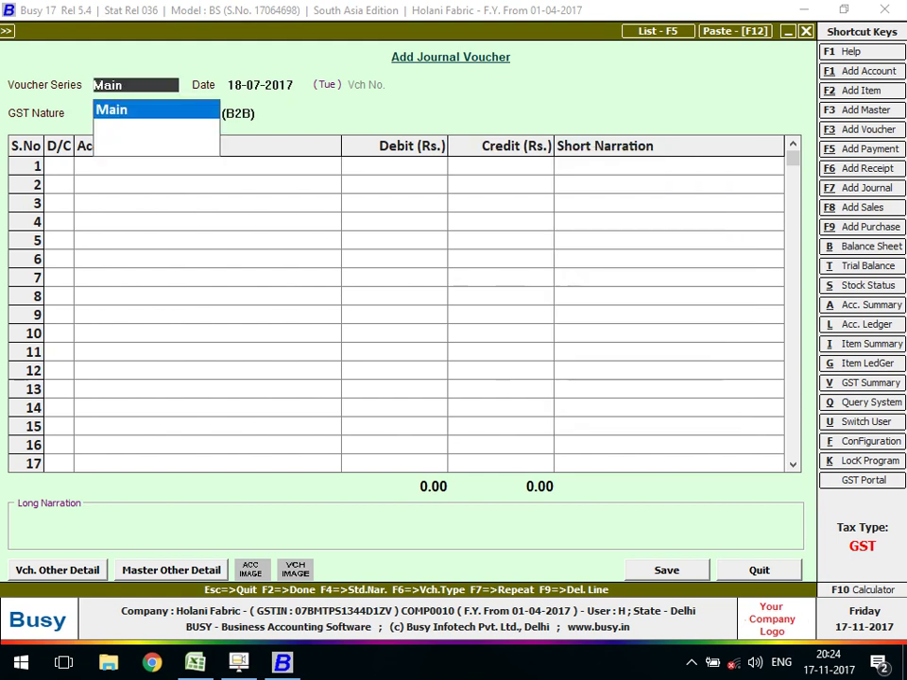
key(Escape)
key(Escape)
key(Down)
key(Down)
key(Down)
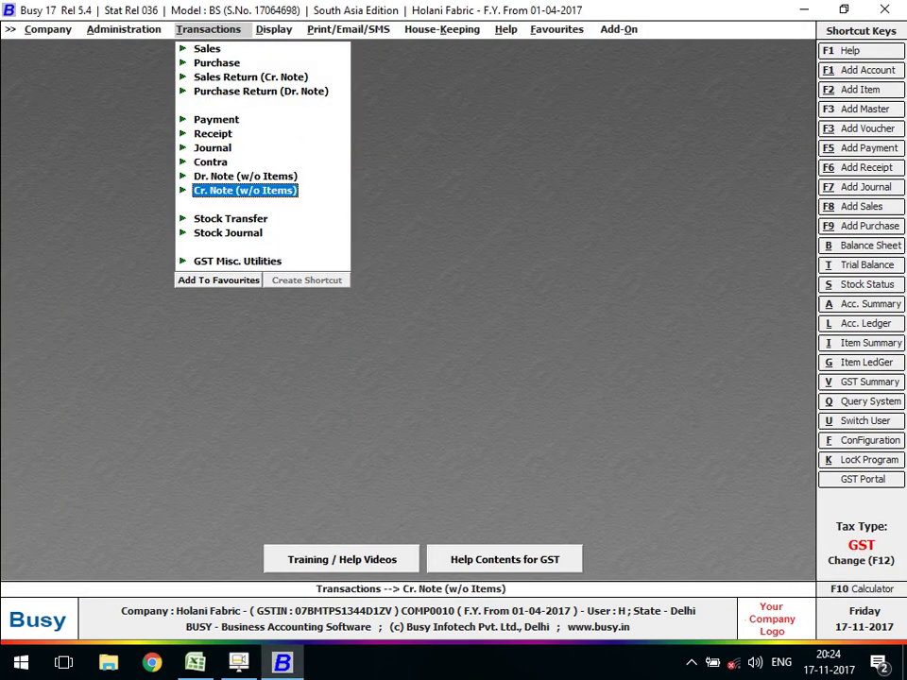
key(Down)
key(Down)
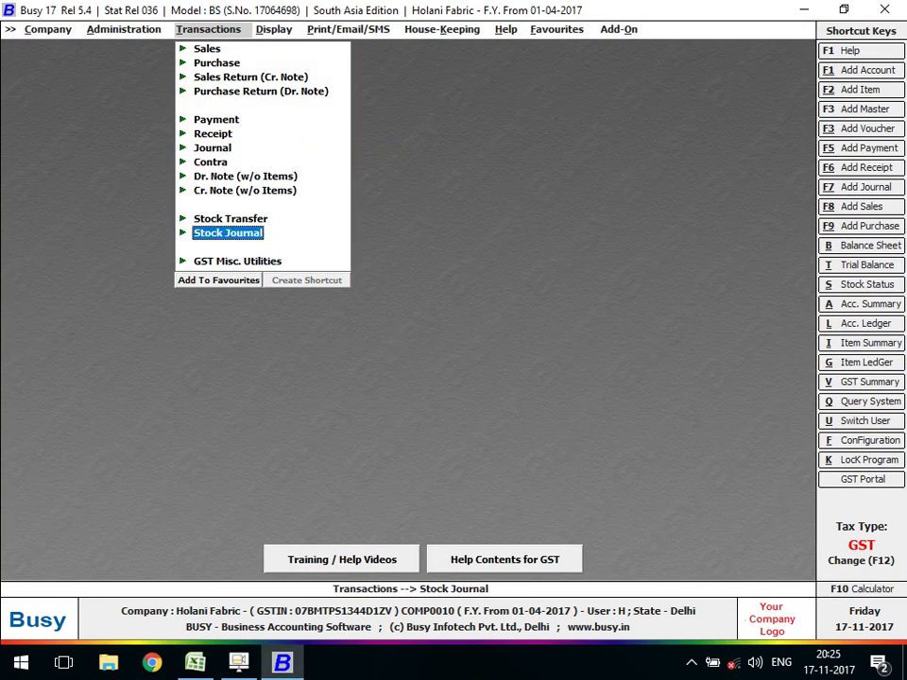
key(Up)
key(Up)
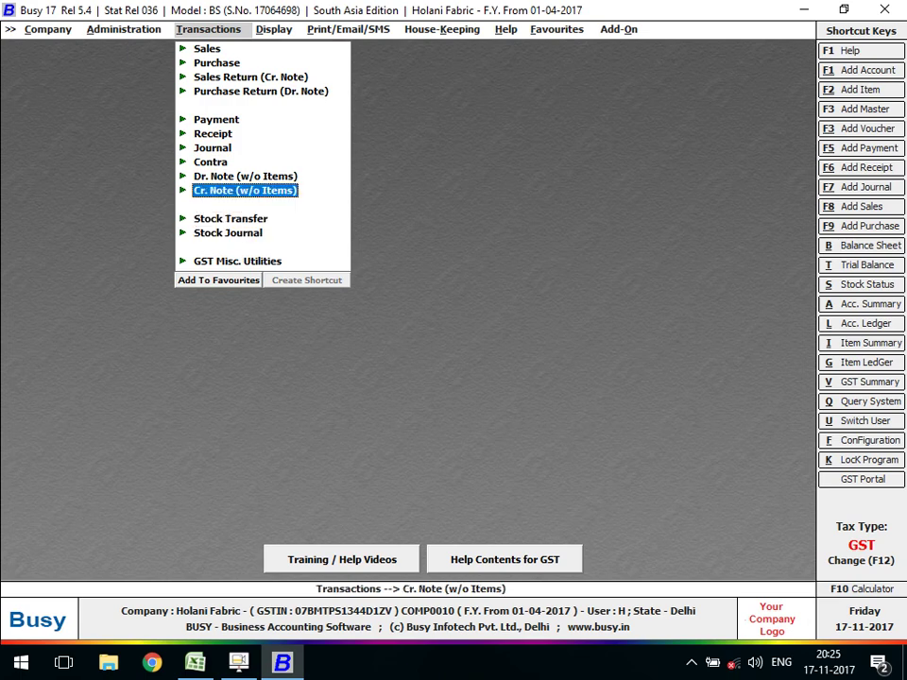
key(Up)
key(Up)
key(Up)
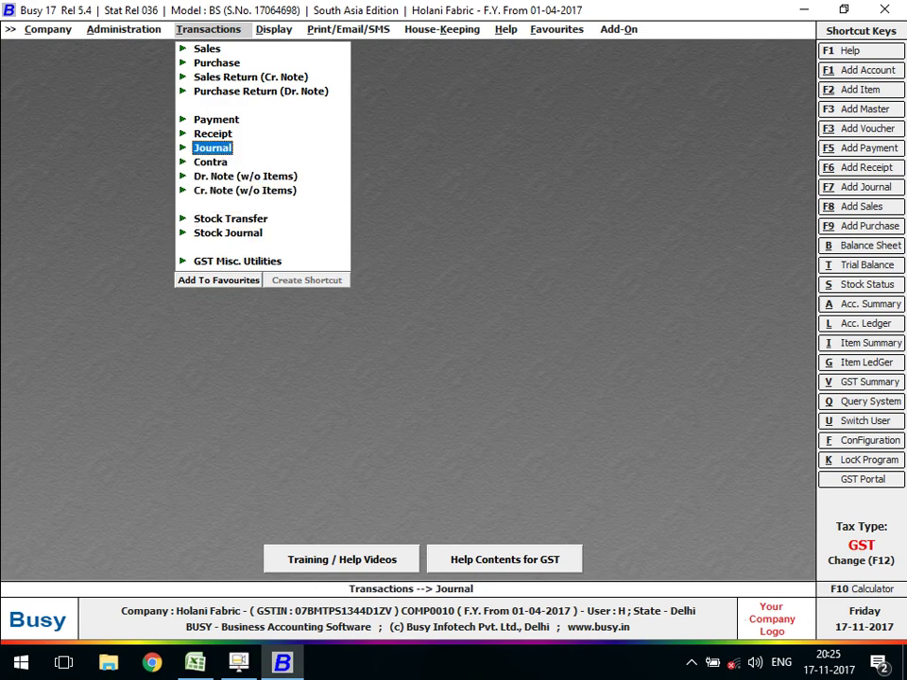
key(Return)
key(Down)
key(Return)
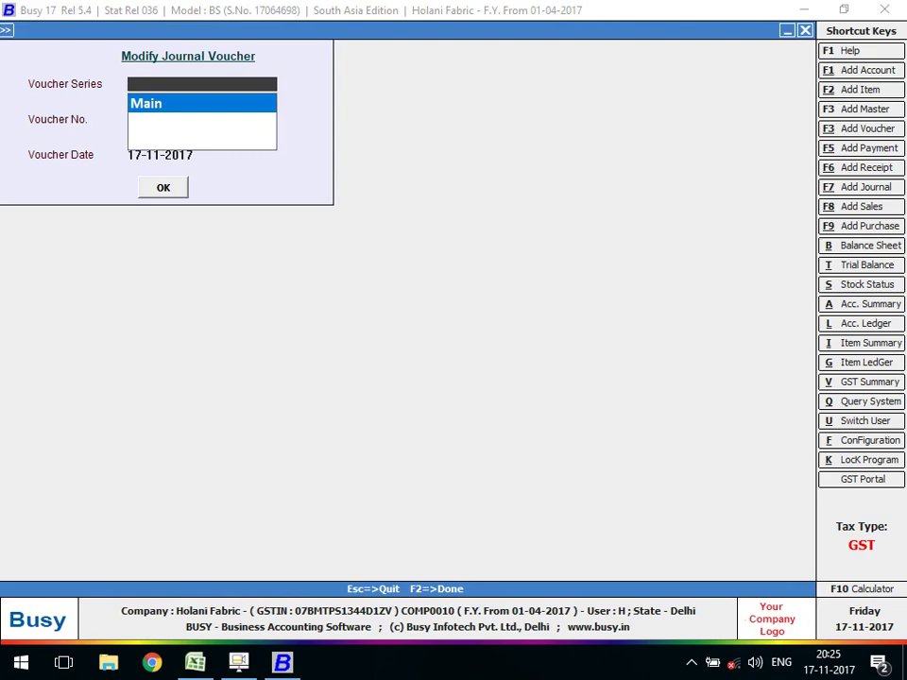
key(Return)
key(Return)
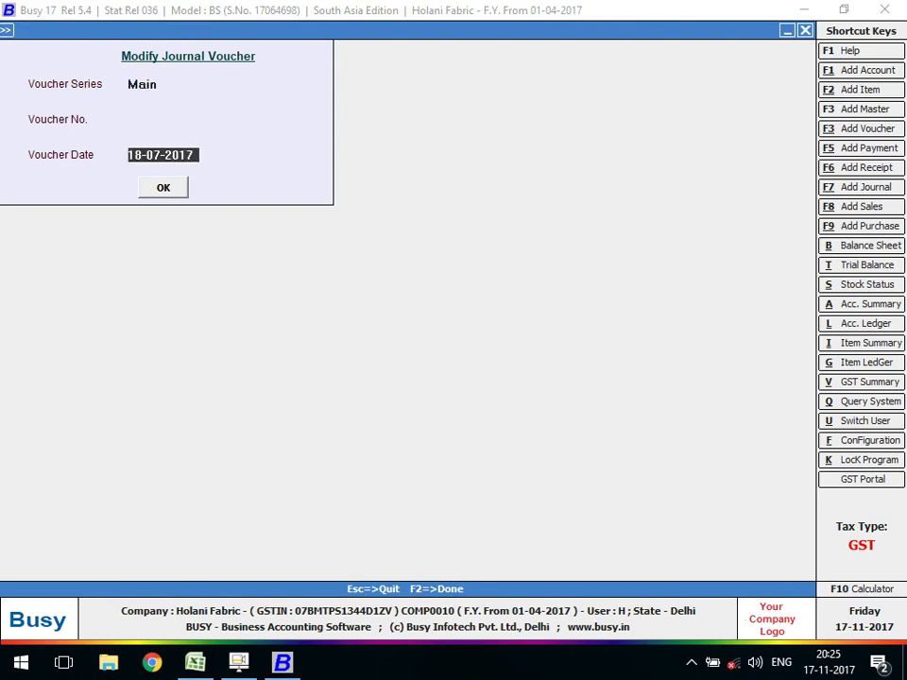
key(Return)
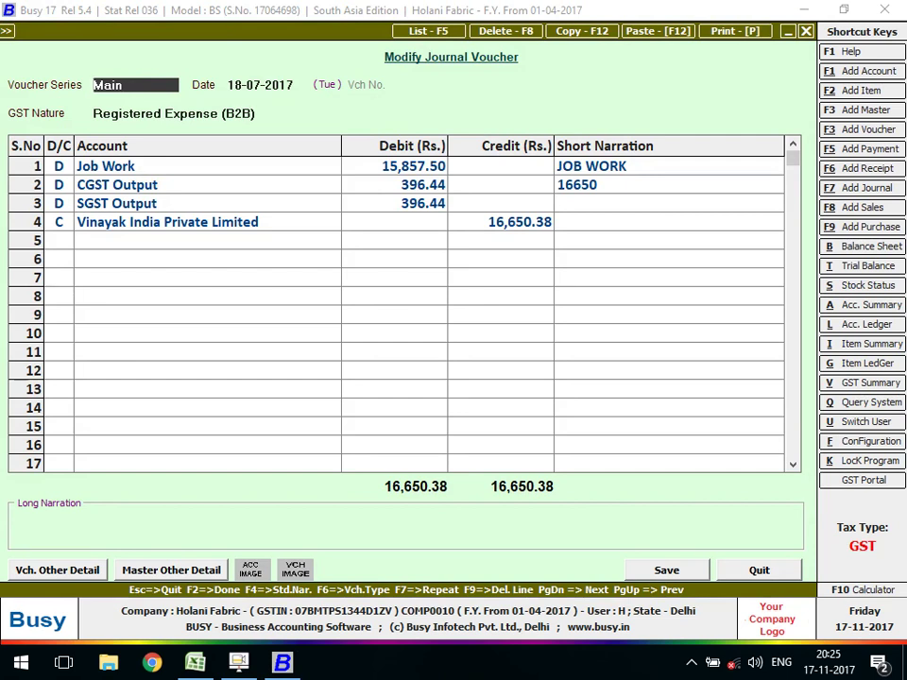
- Step through the Job Work, CGST, SGST and Vinayak India lines to the Registered Expense details
click(397, 166)
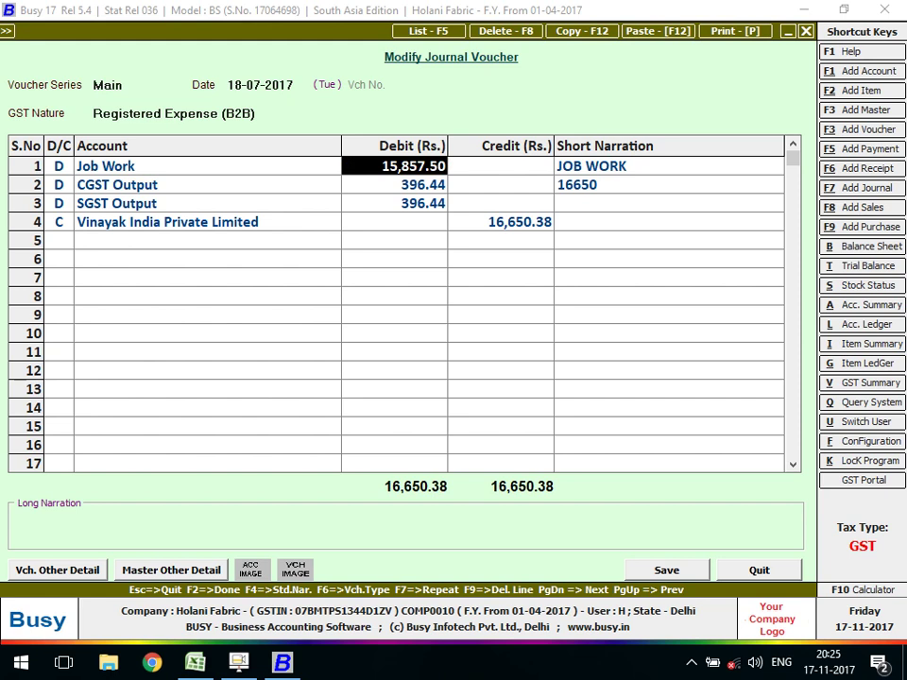
click(661, 184)
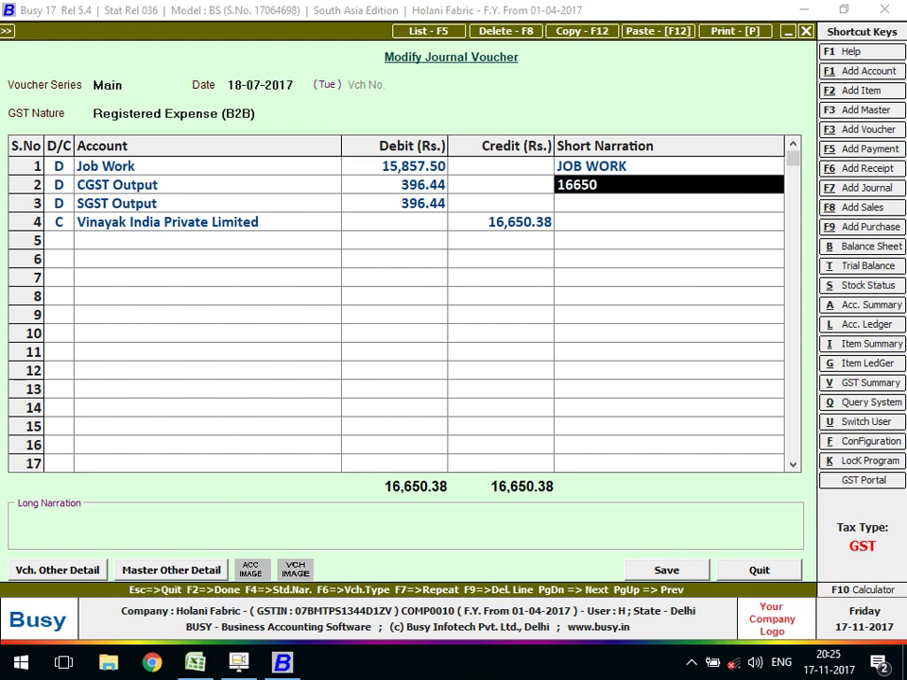
click(394, 184)
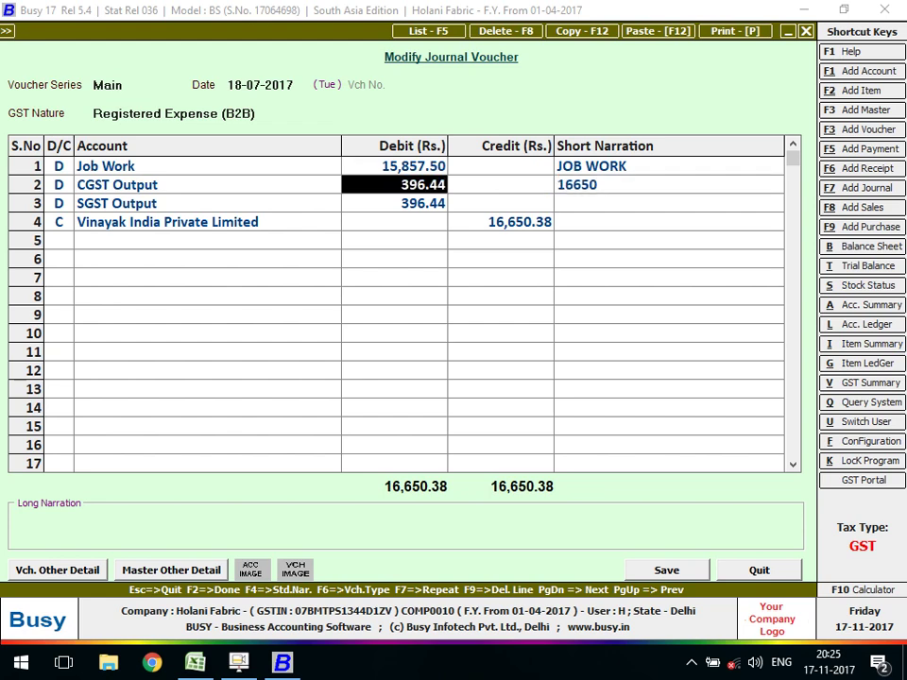
key(Up)
key(Up)
key(Return)
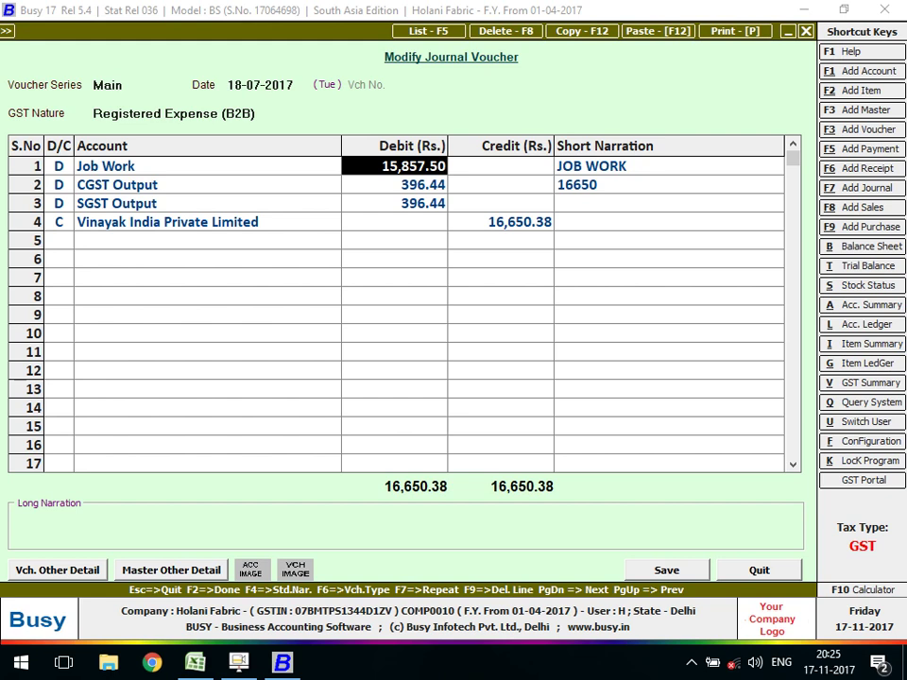
key(Return)
key(Return)
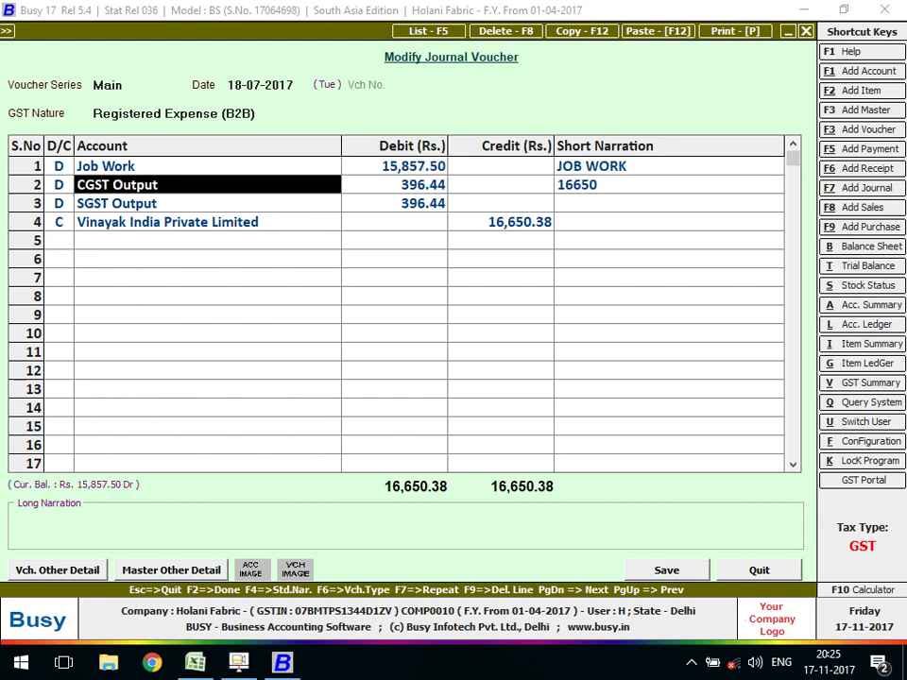
key(Return)
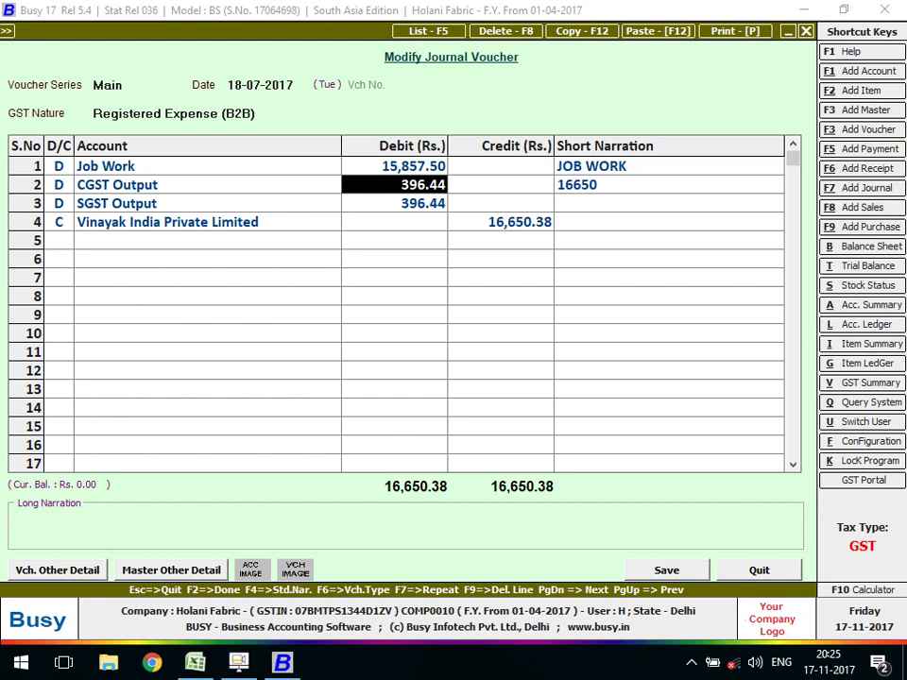
key(Return)
key(Return)
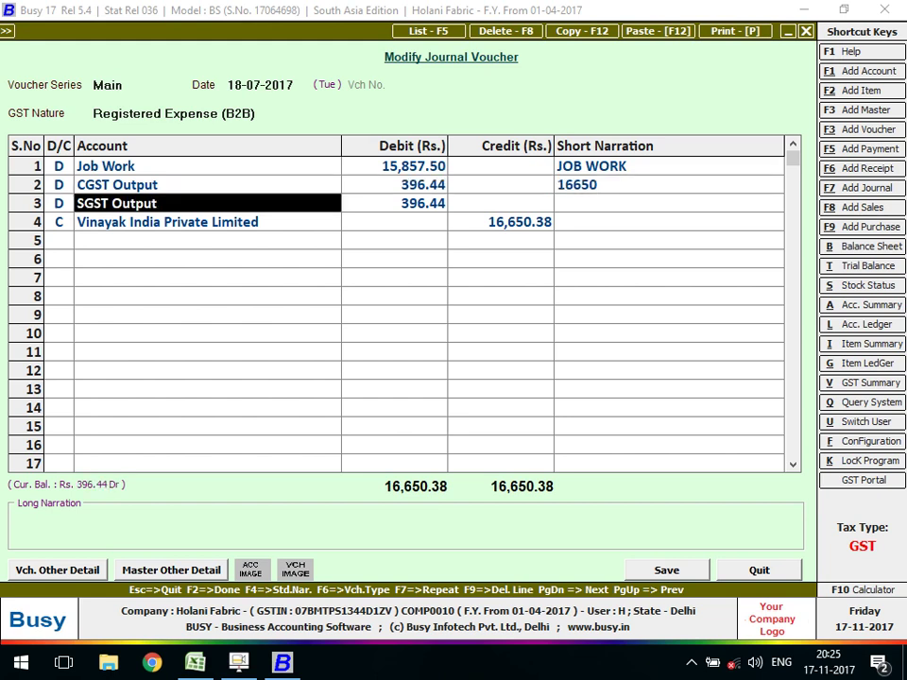
key(Return)
key(Return)
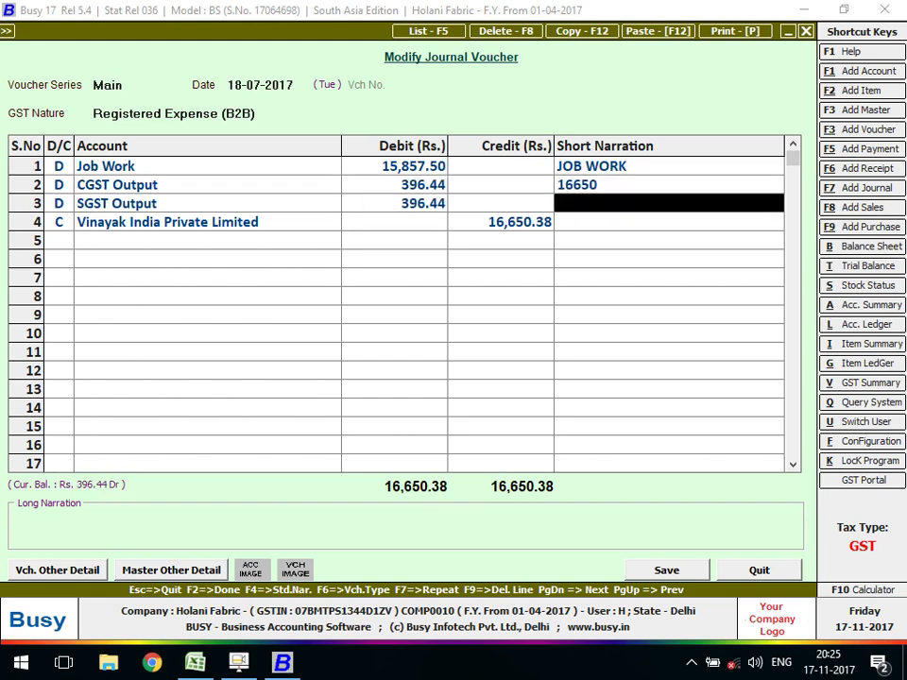
key(Return)
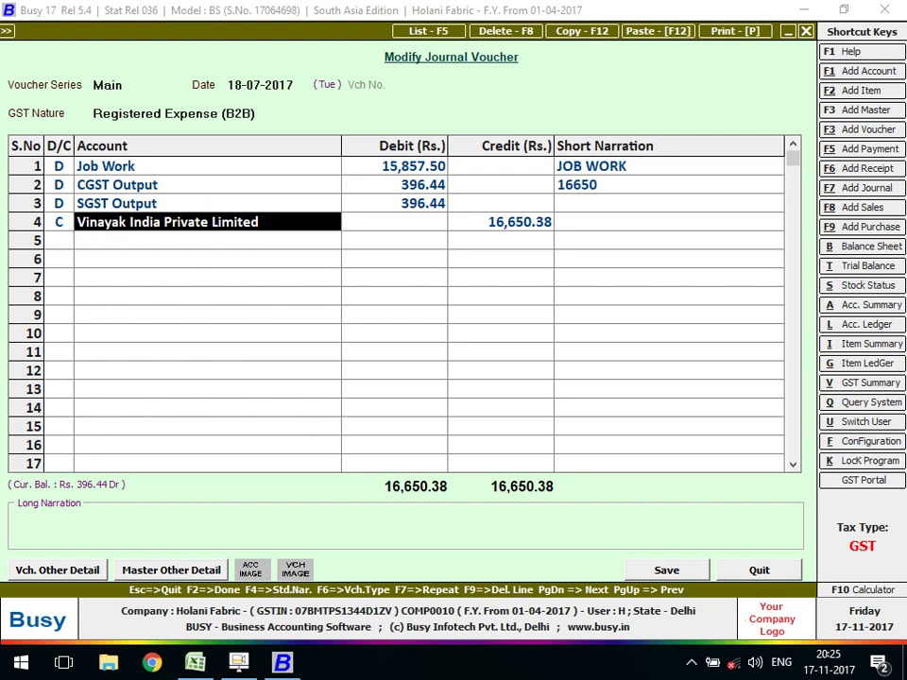
key(Return)
key(Return)
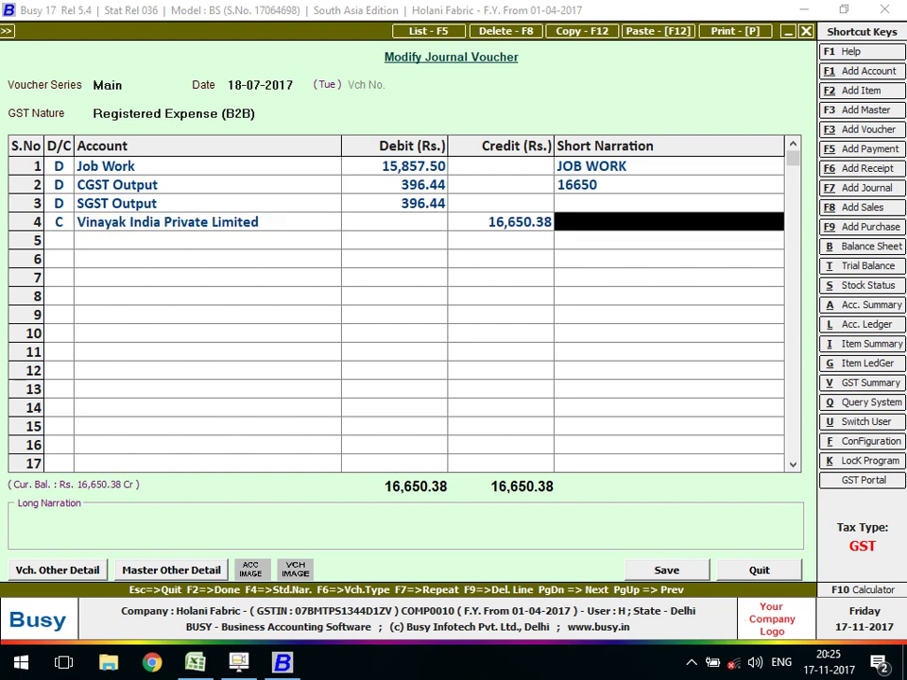
key(Return)
key(Return)
key(Return)
key(Return)
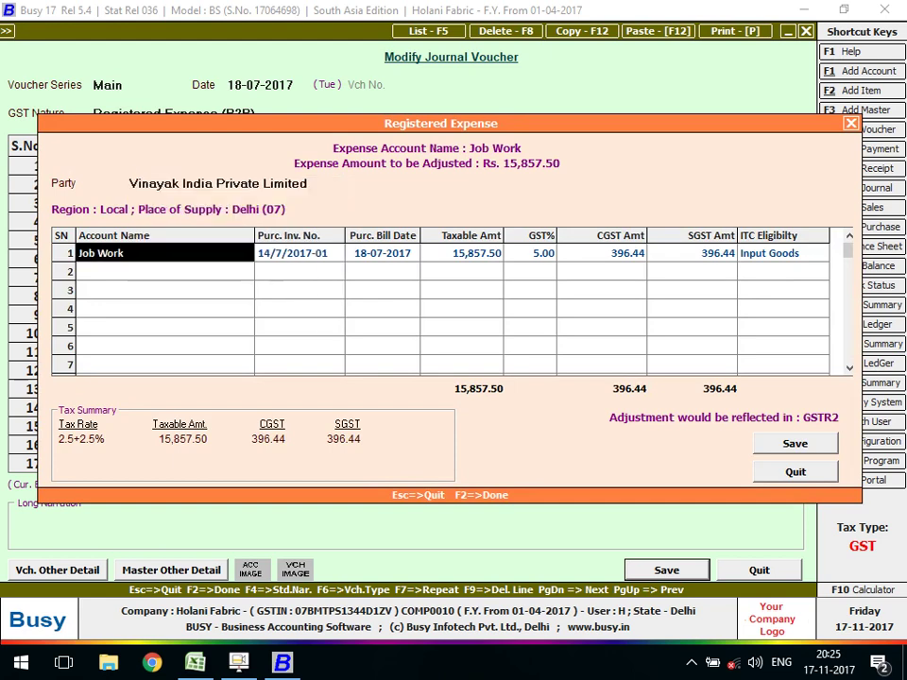
key(Return)
key(Return)
key(Return)
- Accept the Registered Expense GST details and bill-by-bill adjustment to reach the item allocation grid
key(Return)
key(F2)
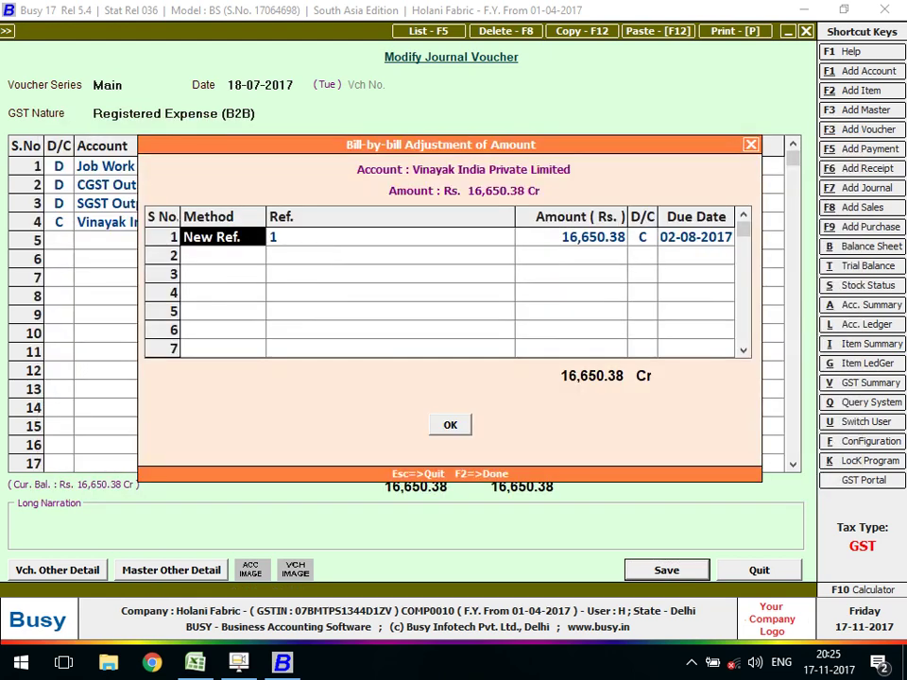
key(F2)
key(Return)
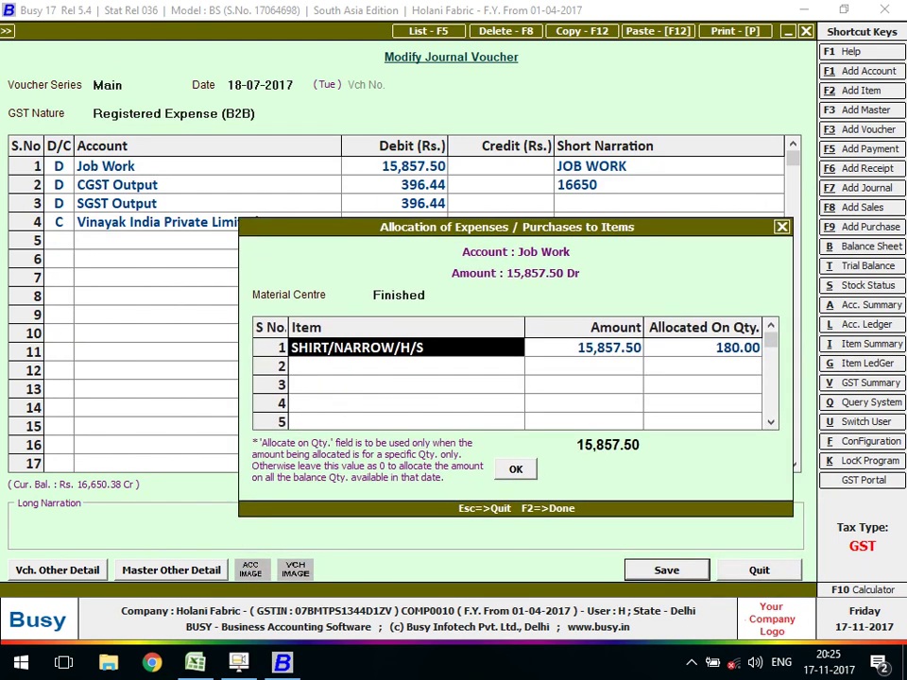
key(Return)
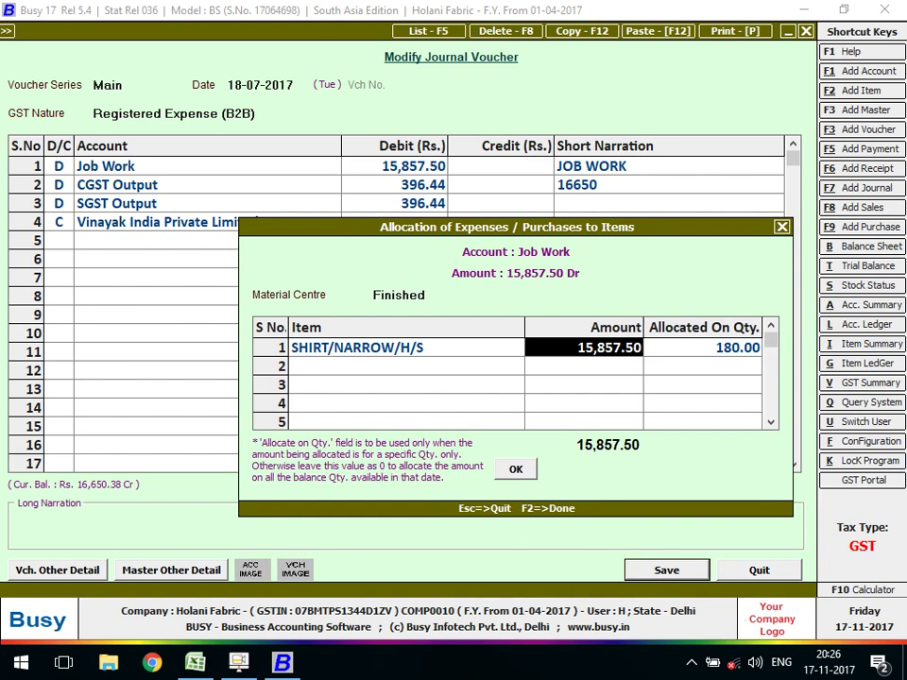
- Change the SHIRT/NARROW/H/S allocated amount to 16,650 and save the voucher
click(406, 348)
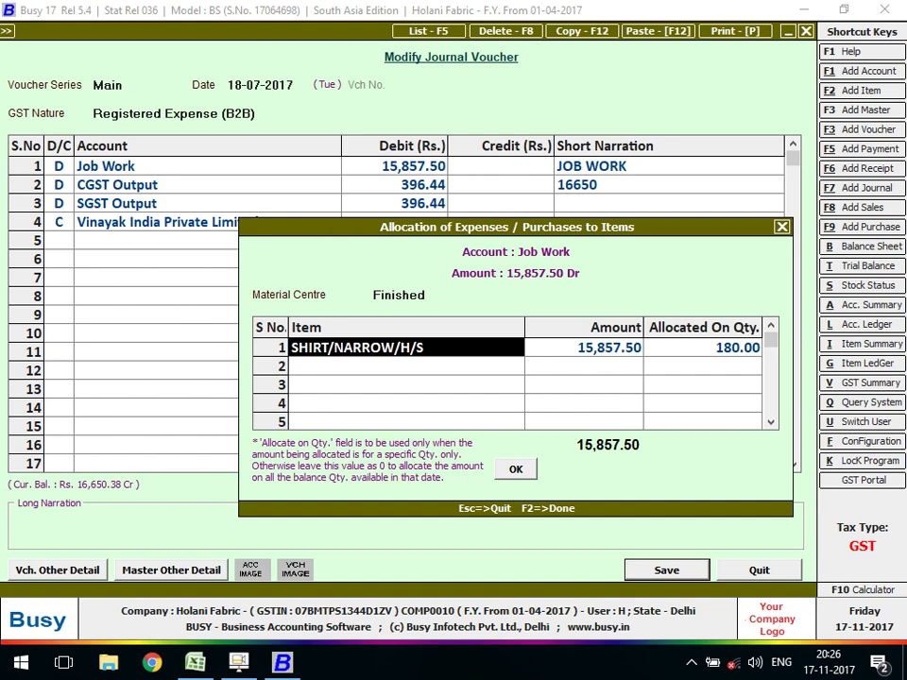
click(583, 348)
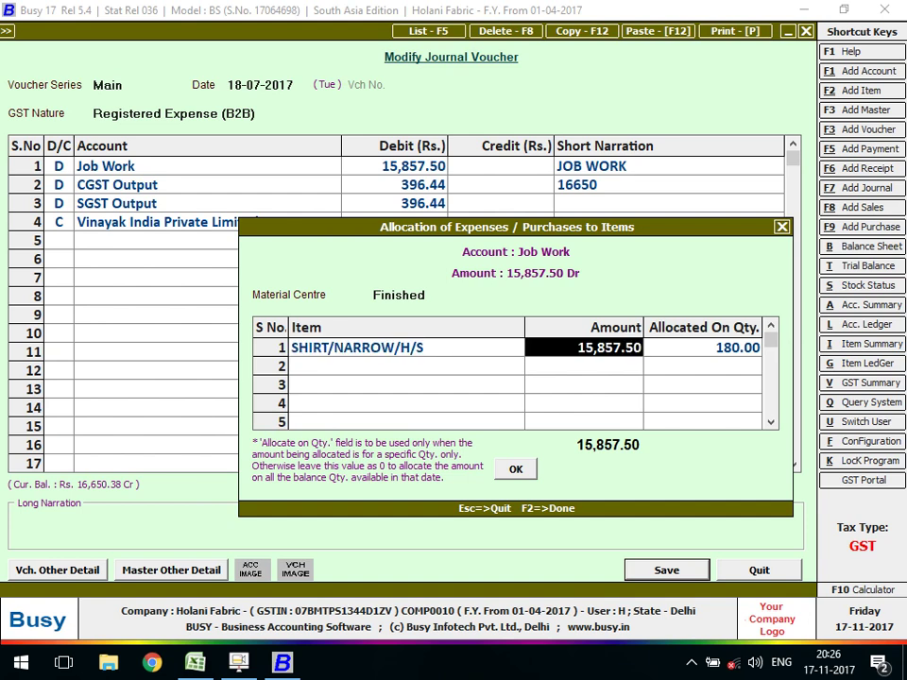
text(16,)
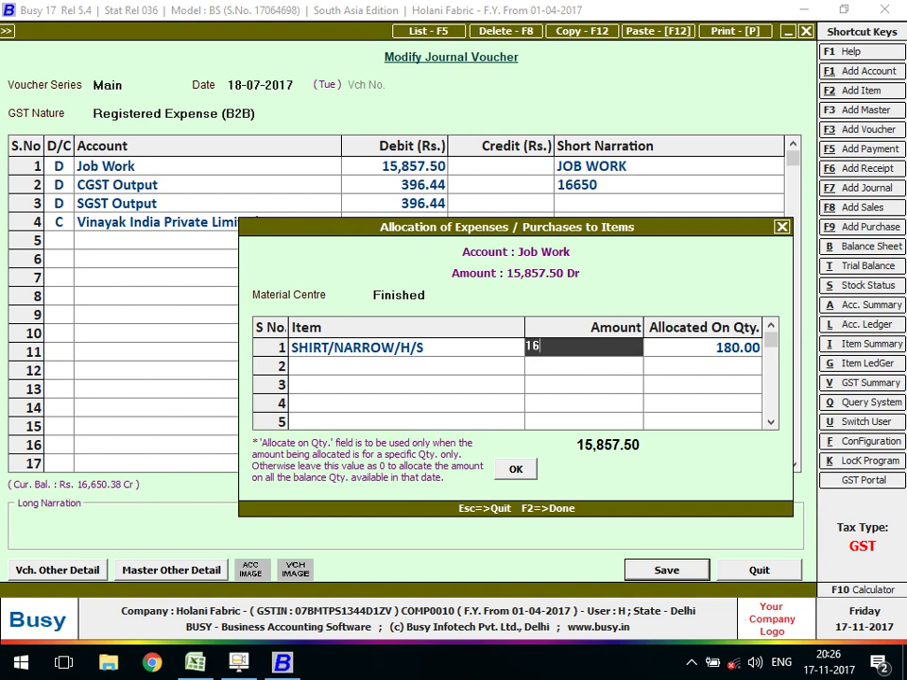
text(650)
key(Return)
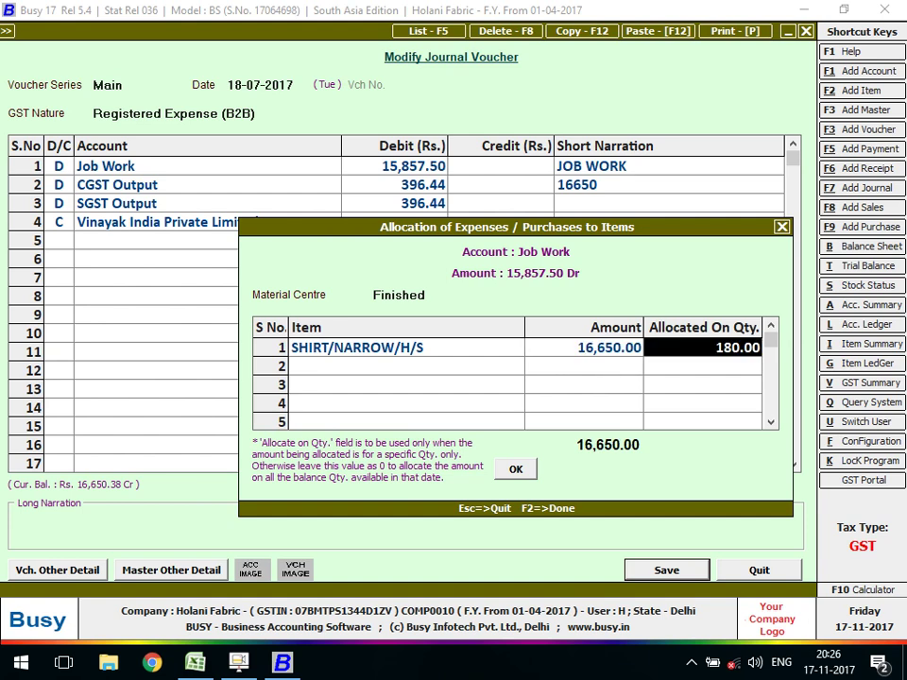
key(F2)
key(F2)
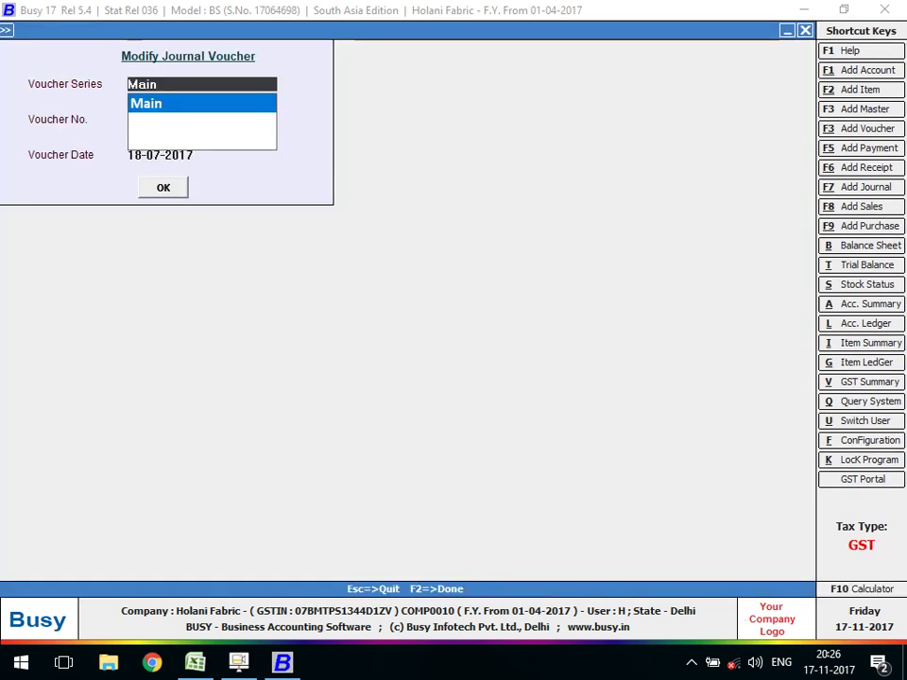
- View the monthly stock summary for item SHIRT/NARROW/H/S
key(Escape)
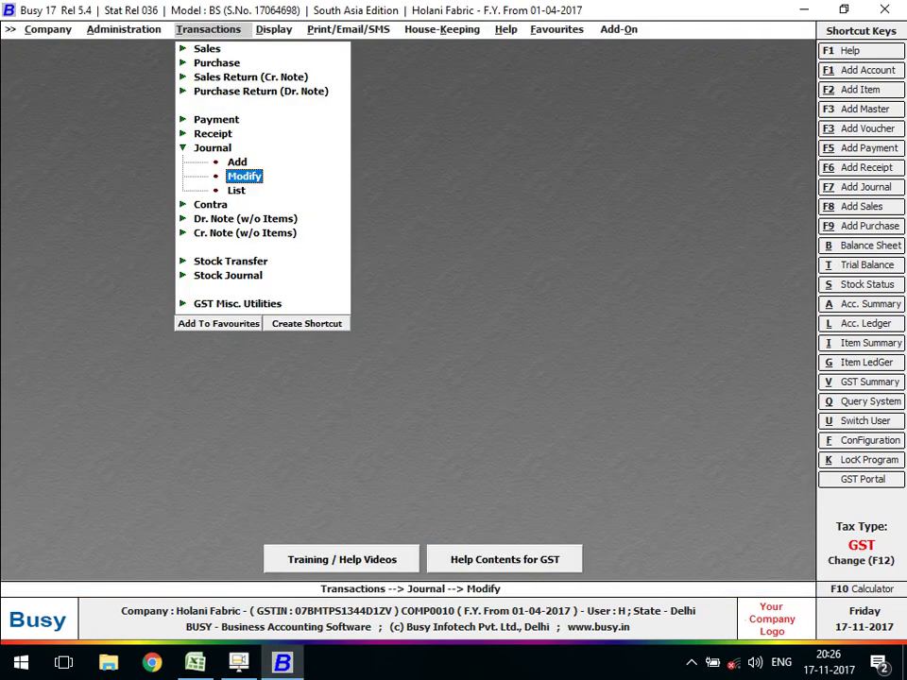
key(Escape)
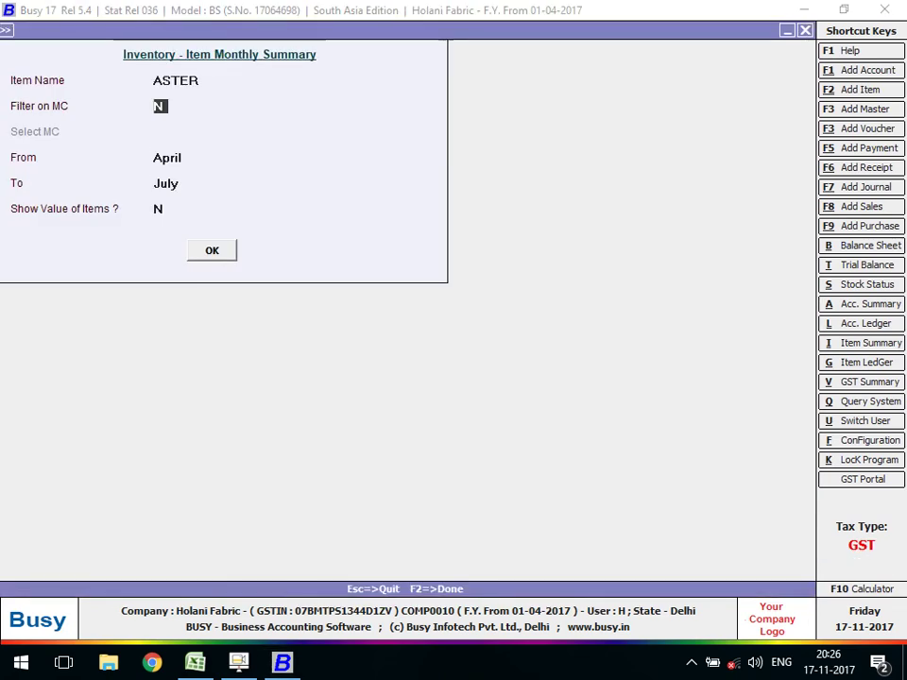
text(s)
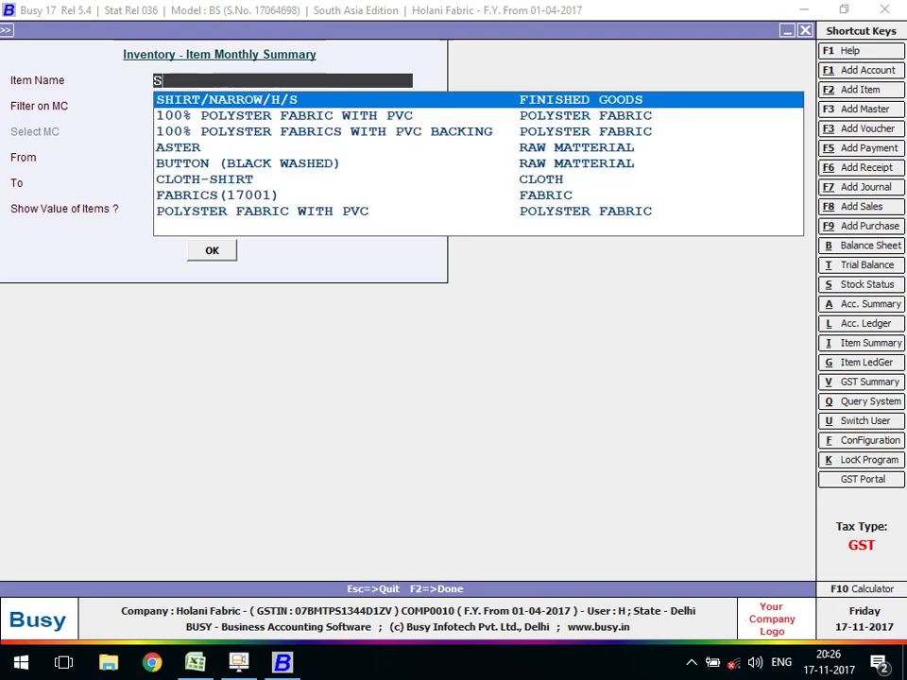
text(h)
key(Return)
key(F2)
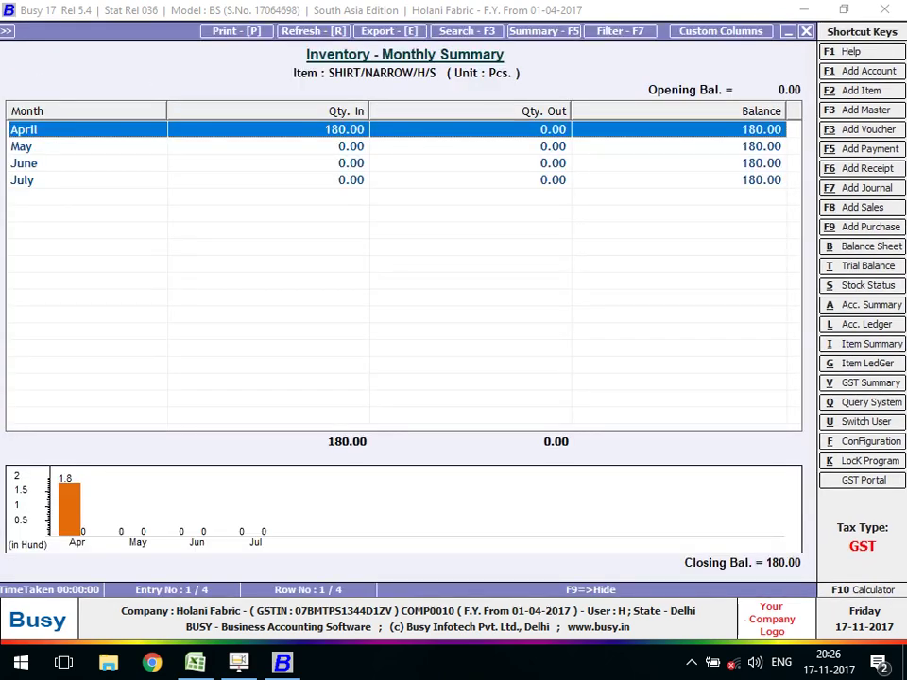
key(Down)
key(Down)
- Check the SHIRT/NARROW/H/S row in the balances-only Stock Status report for one material centre
key(Down)
key(Escape)
key(Escape)
key(Right)
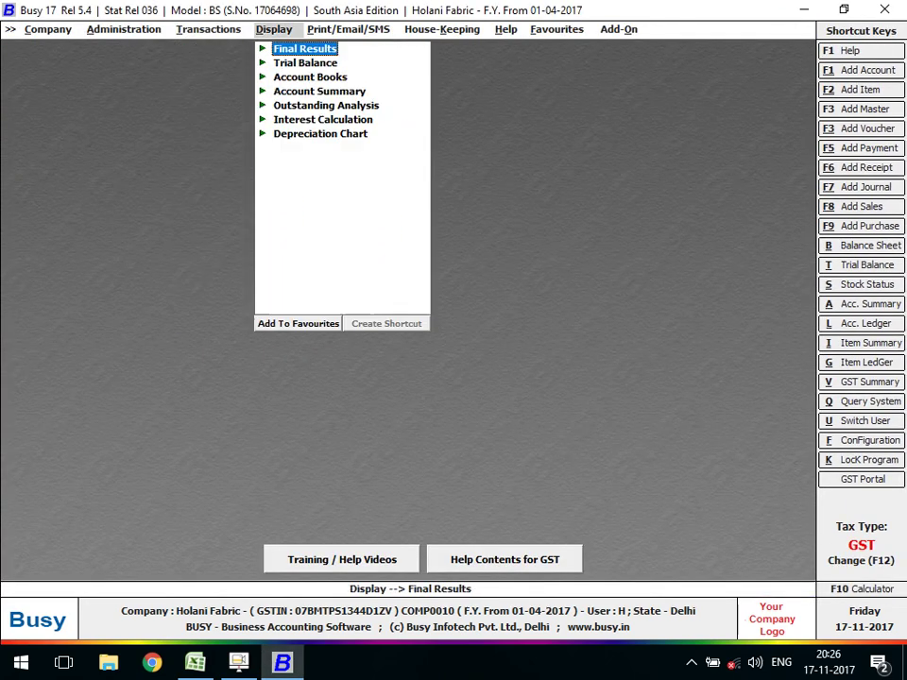
key(Down)
key(Down)
key(Down)
key(Down)
key(Down)
key(Down)
key(Down)
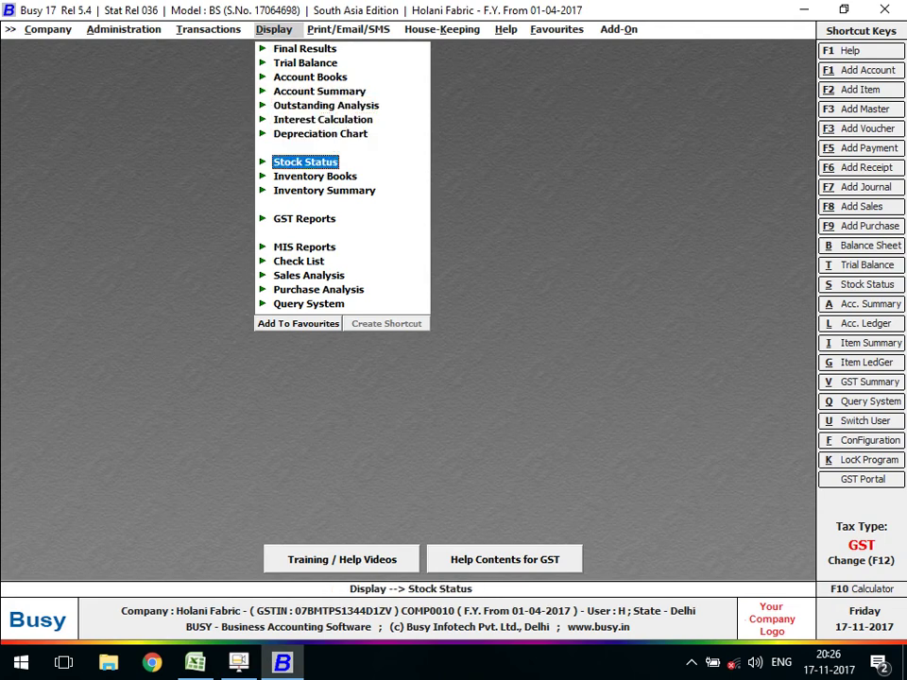
key(Return)
key(Down)
key(Return)
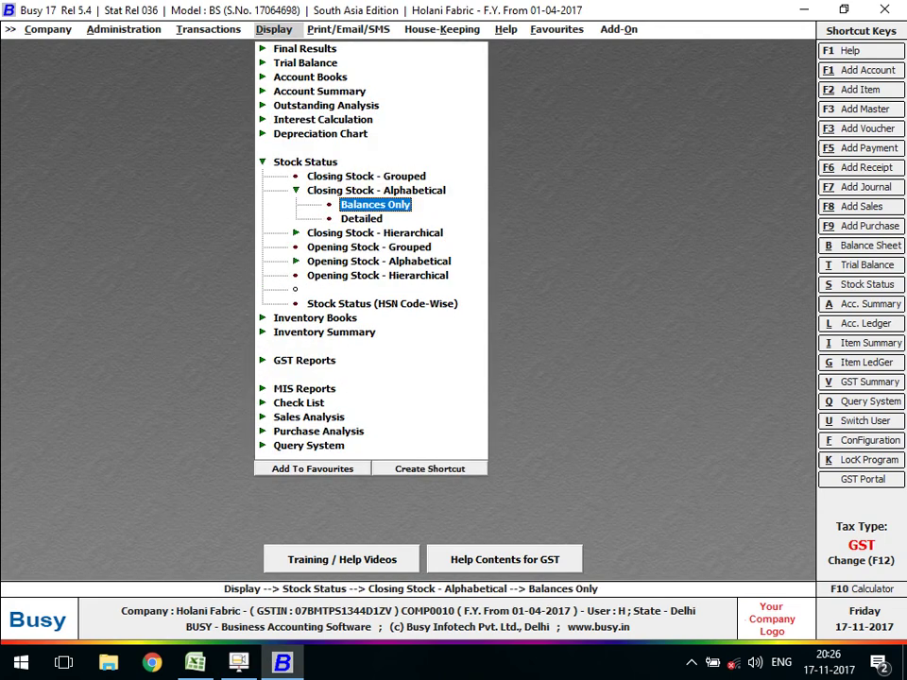
key(Down)
key(Up)
key(Return)
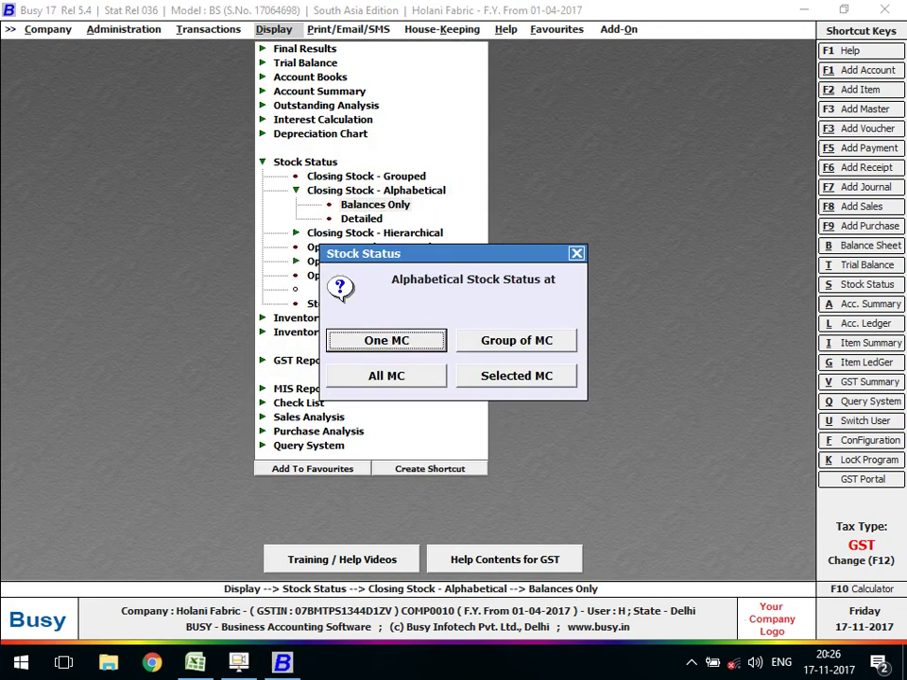
key(Return)
key(Return)
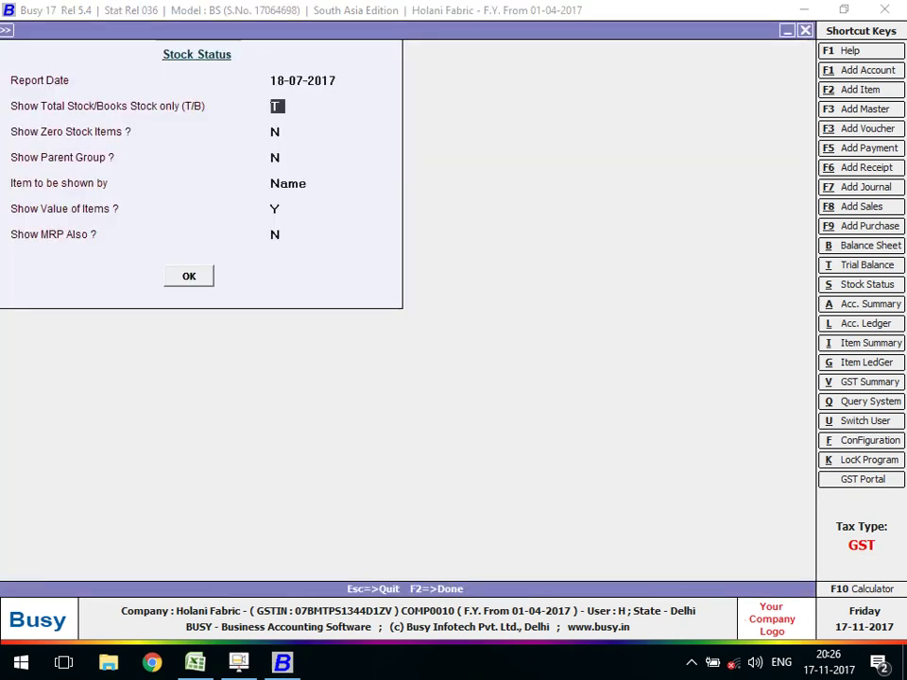
key(Return)
key(Return)
key(Return)
key(Return)
key(Return)
key(Return)
key(Return)
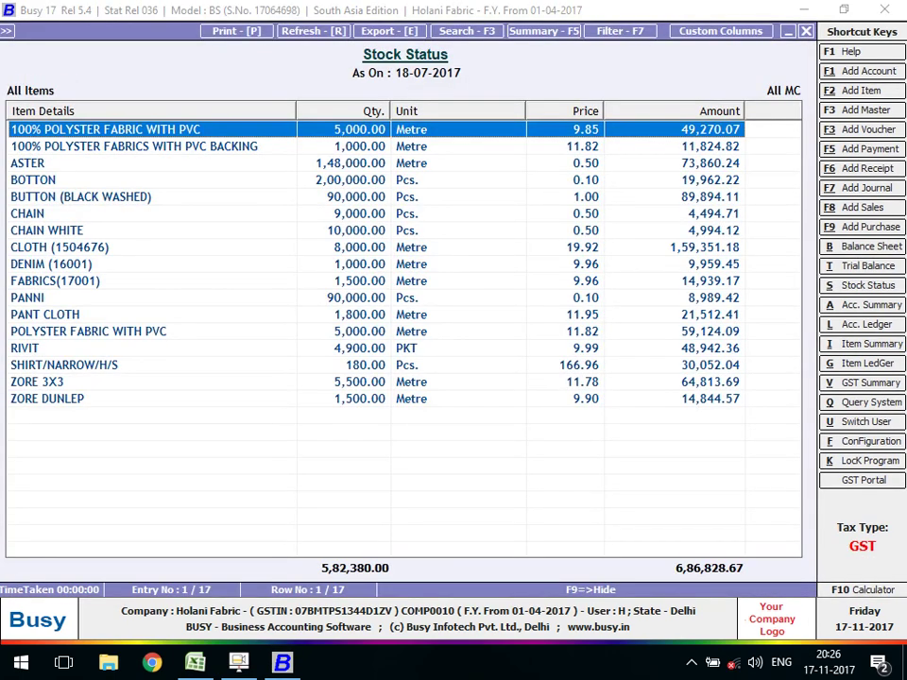
key(Down)
key(Down)
key(Down)
key(Down)
key(Down)
key(Down)
key(Down)
key(Down)
key(Down)
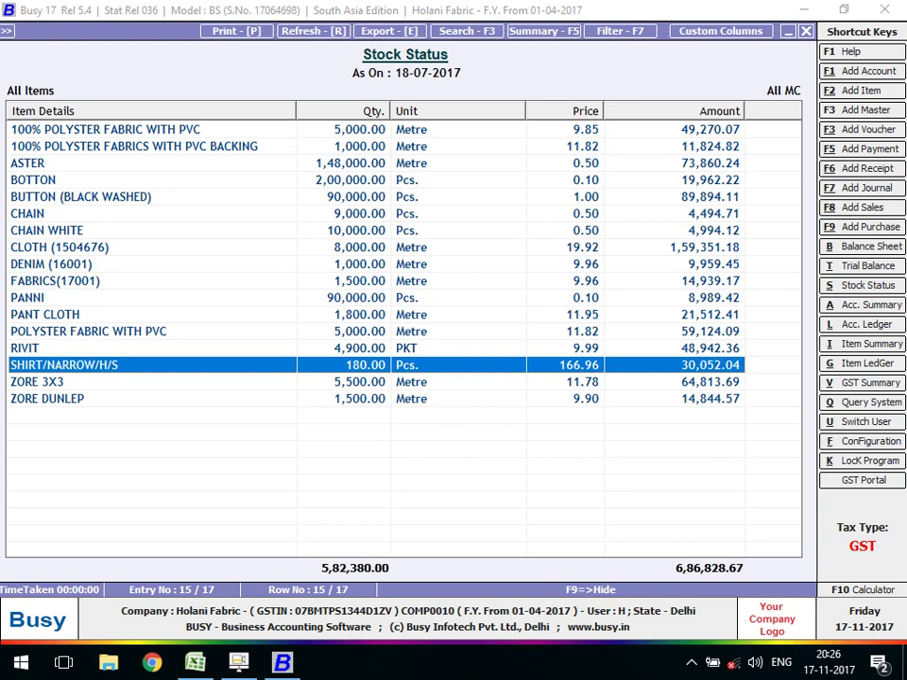
key(Escape)
key(Escape)
key(Escape)
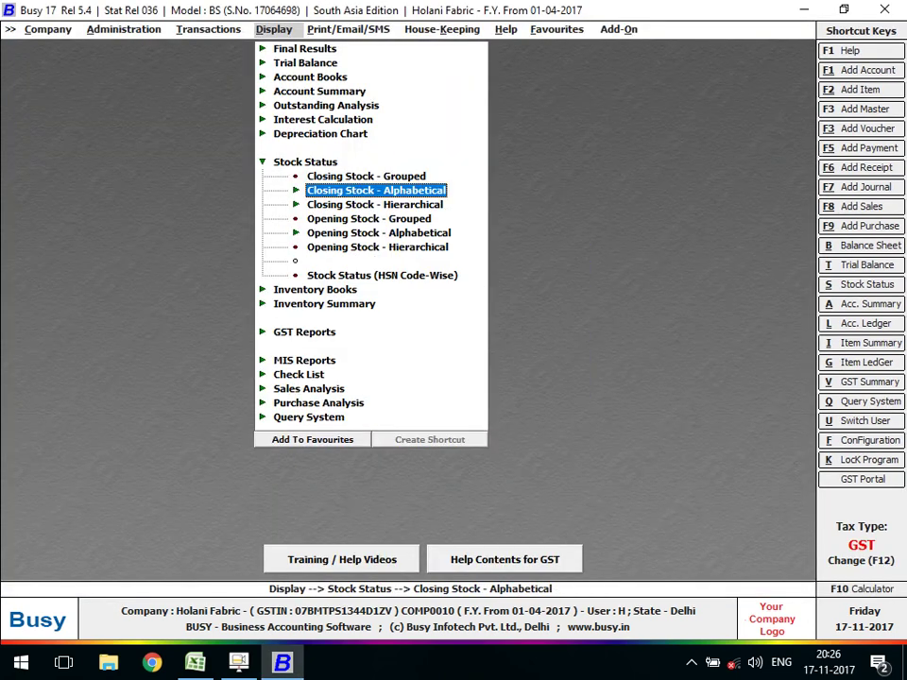
key(Left)
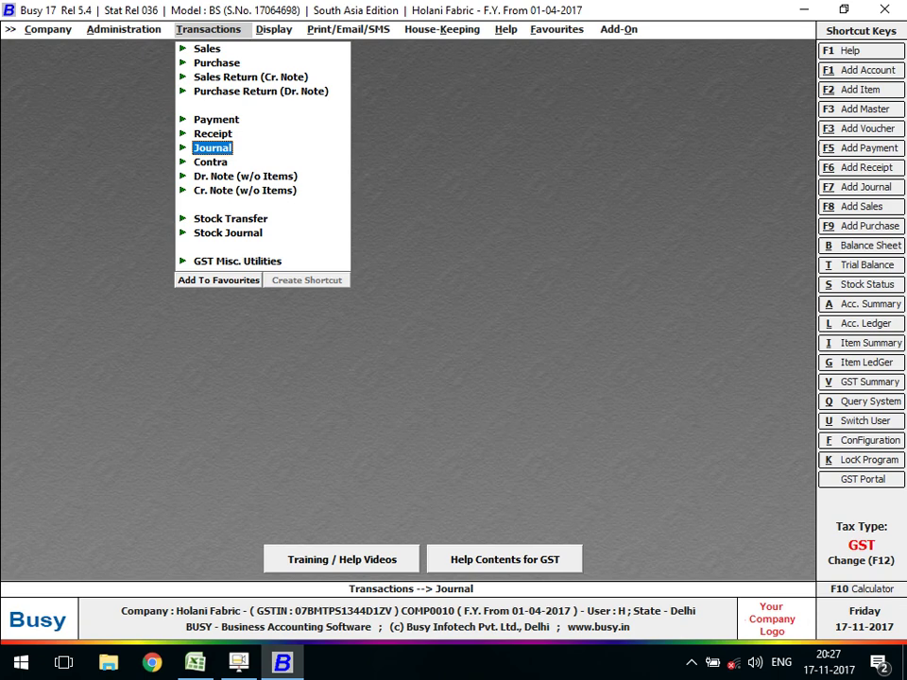
- Reopen the 18-07-2017 journal voucher, balanced at 16,650.38, and close it without changes
key(Down)
key(Down)
key(Down)
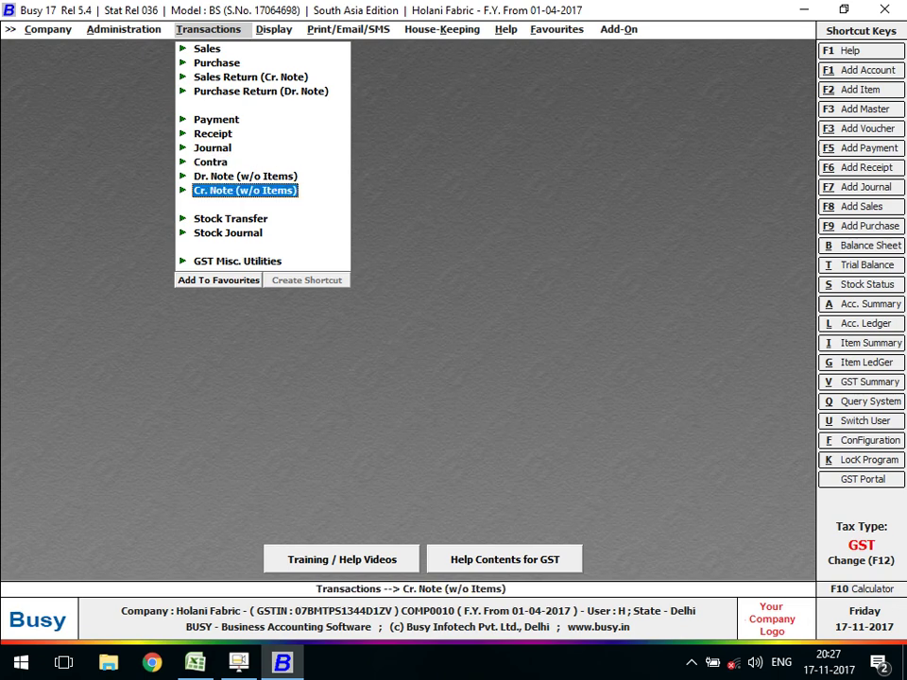
key(Down)
key(Down)
key(Up)
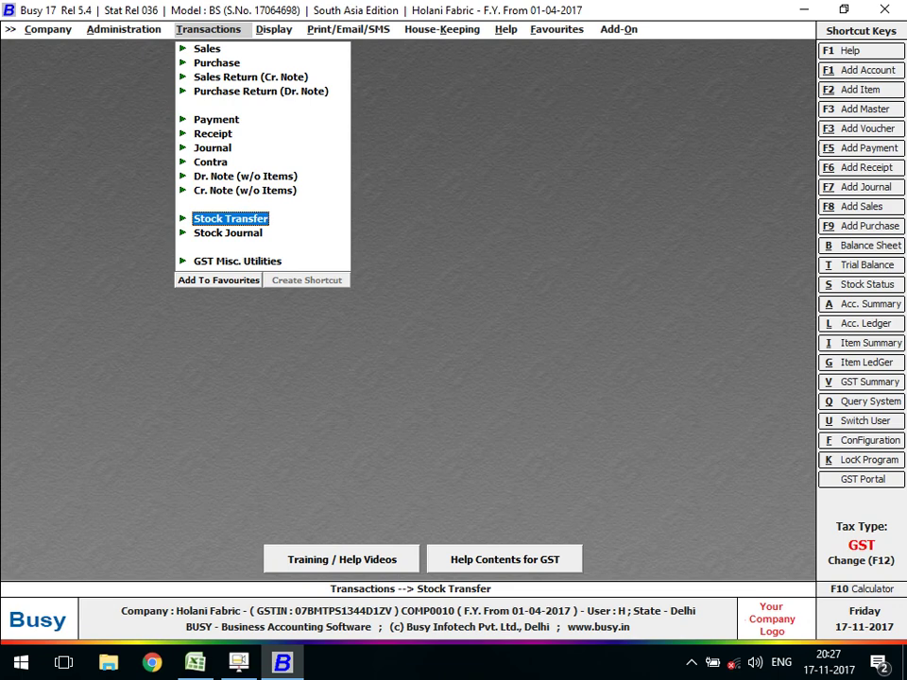
key(Up)
key(Up)
key(Up)
key(Up)
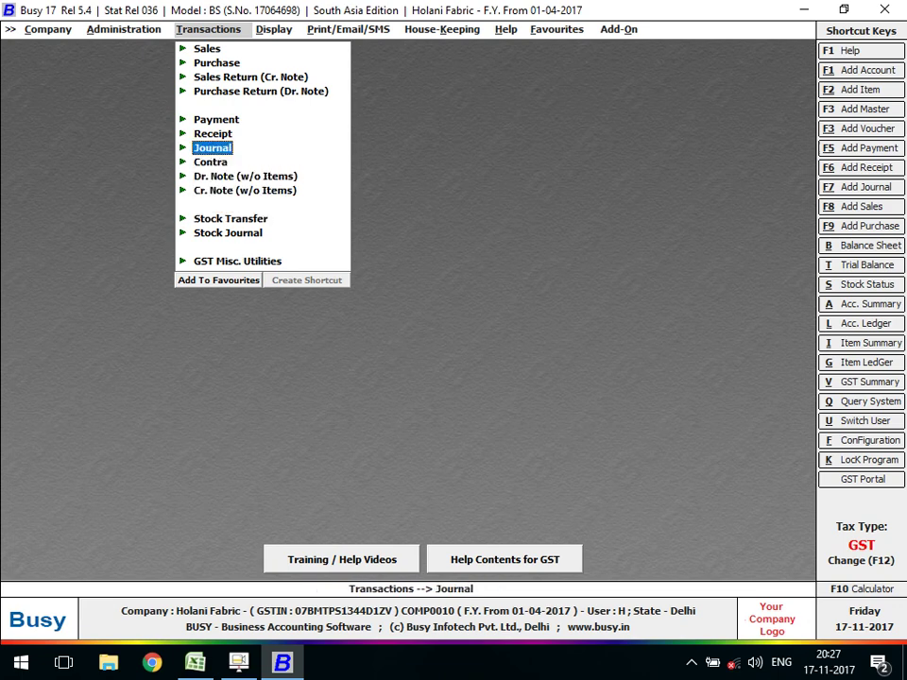
key(Return)
key(Down)
key(Return)
key(Return)
key(Return)
key(Return)
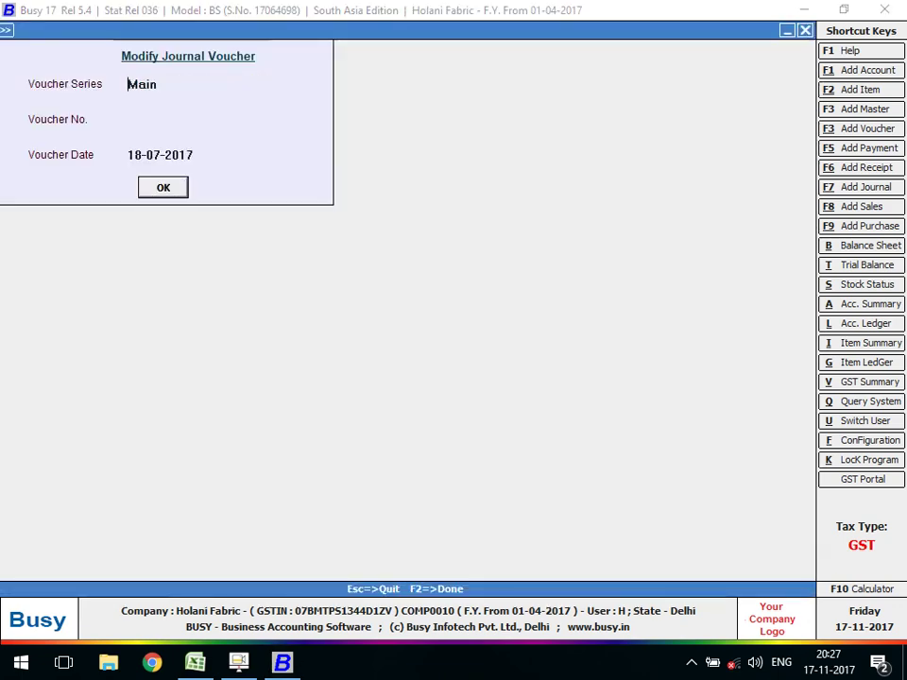
key(Return)
key(Return)
key(Return)
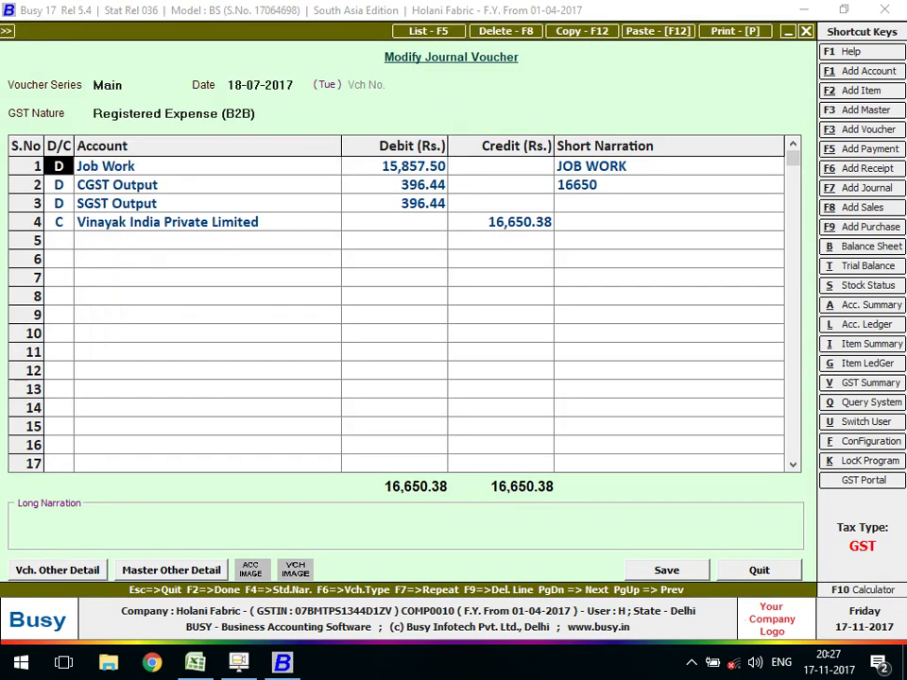
key(Return)
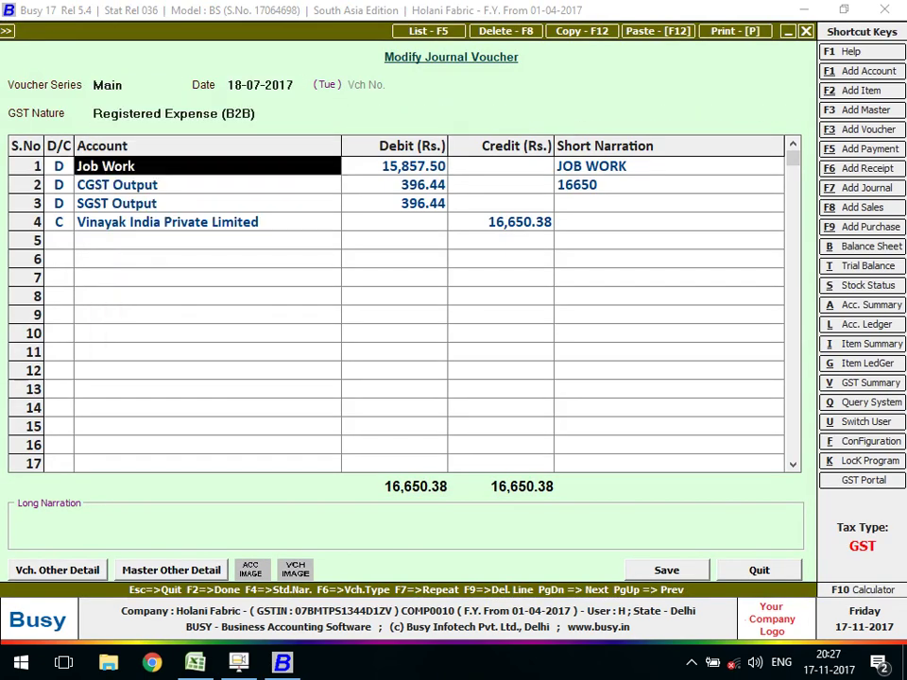
key(Escape)
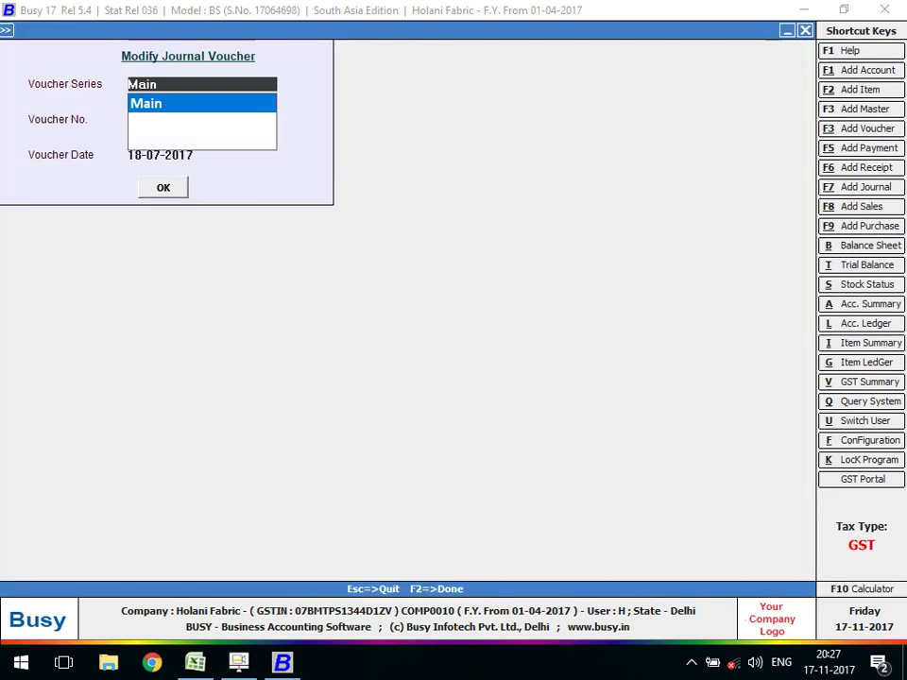
key(Escape)
key(Escape)
- Check that Allocate Expense/Purc. to Items is enabled in the Inventory features, leaving settings unchanged
key(Left)
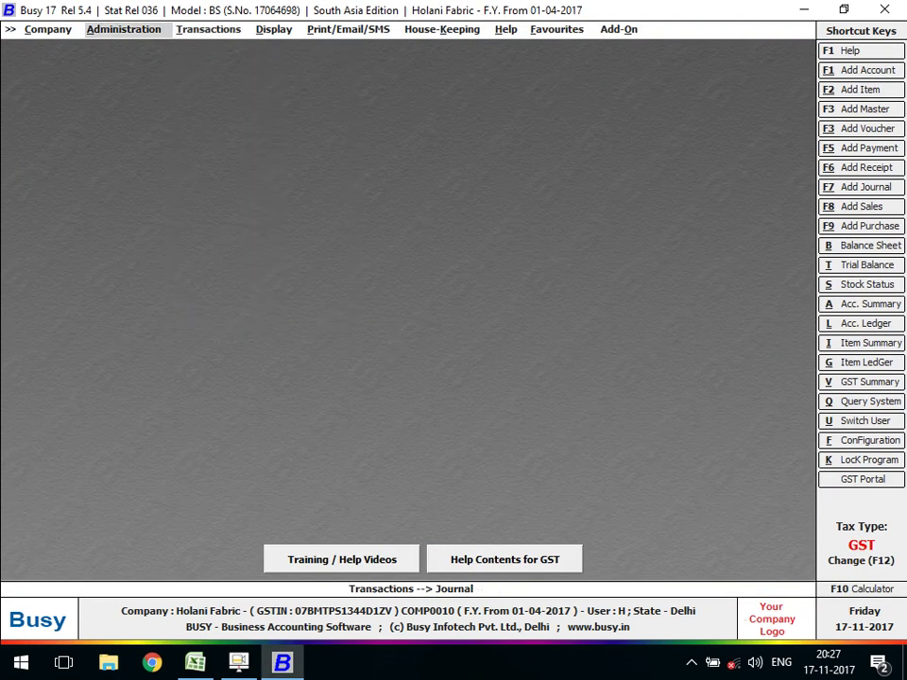
key(Return)
key(Down)
key(Return)
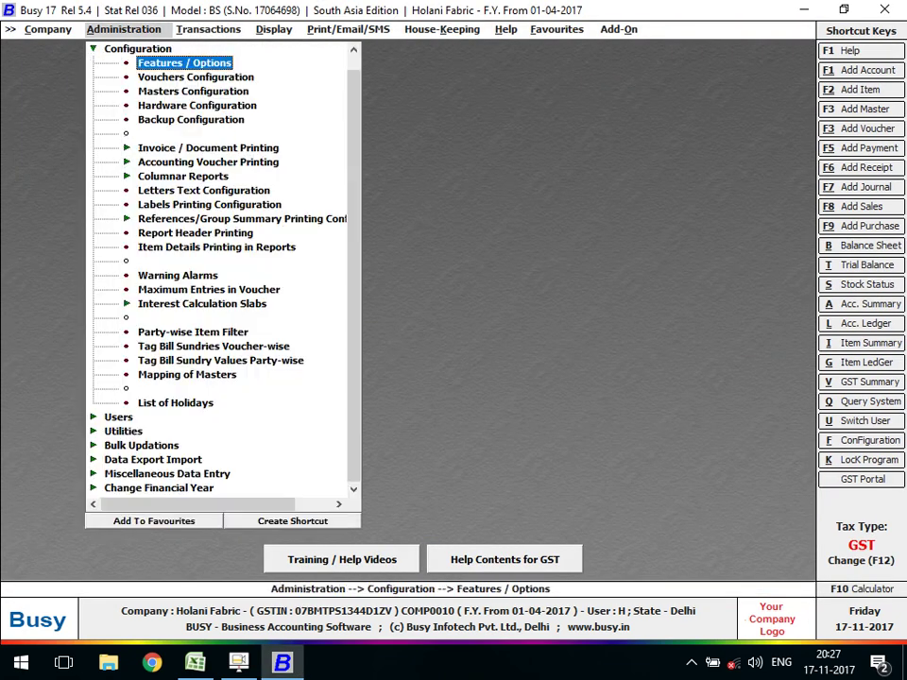
key(Return)
key(Down)
key(Down)
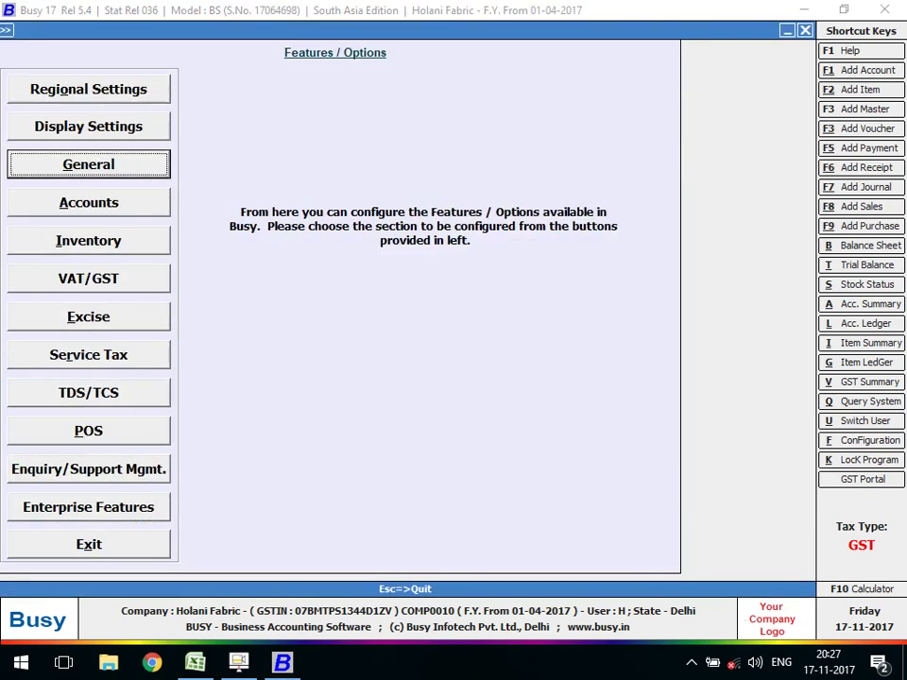
key(Down)
key(Down)
key(Return)
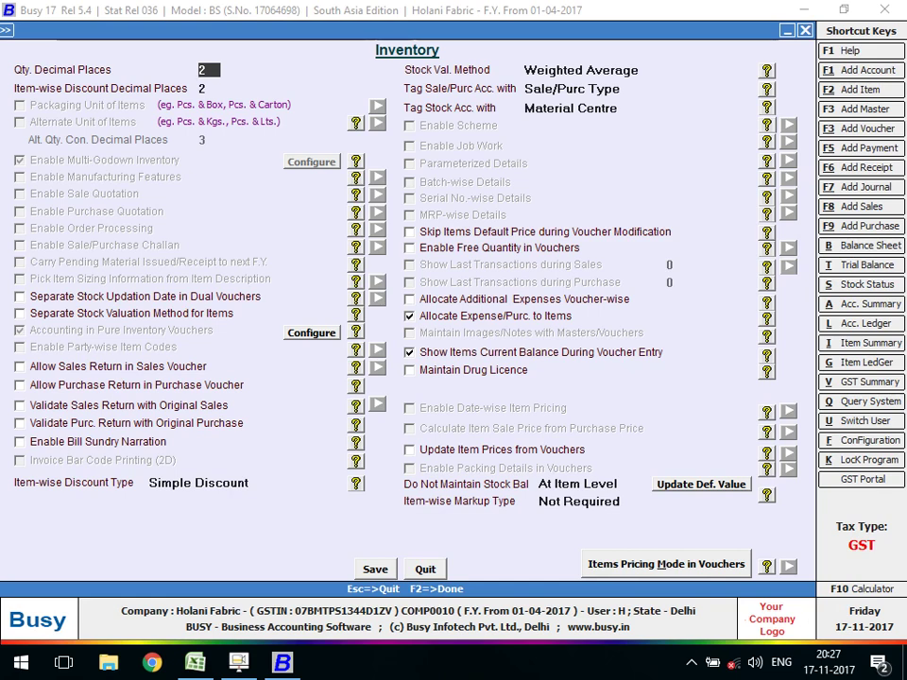
key(Escape)
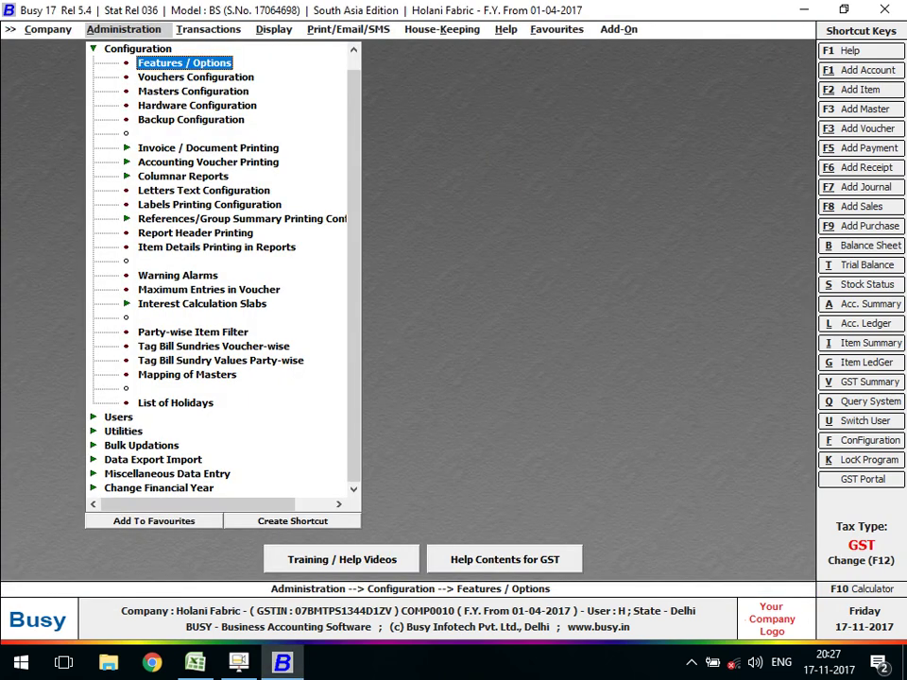
key(Escape)
- Open the 18-07-2017 journal voucher in Modify mode, accepting the series and date
key(Right)
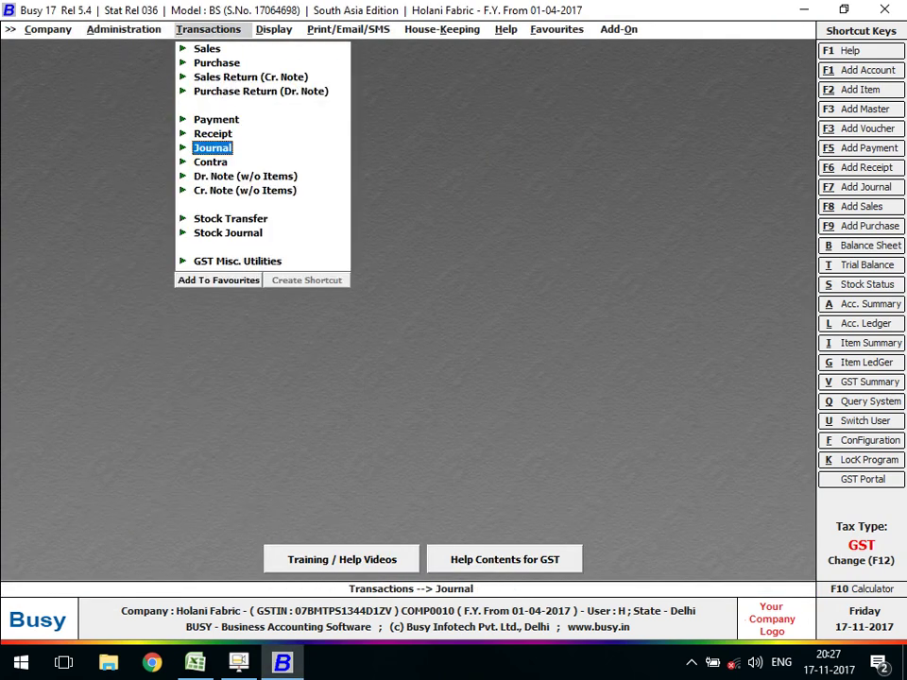
key(Down)
key(Up)
key(Right)
key(Down)
key(Down)
key(Return)
key(Return)
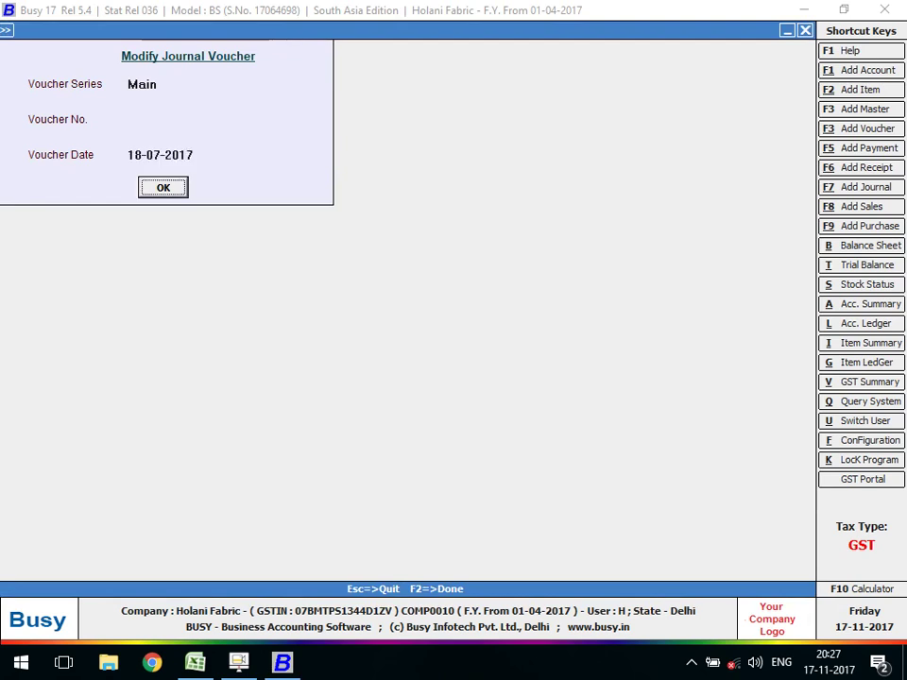
key(Return)
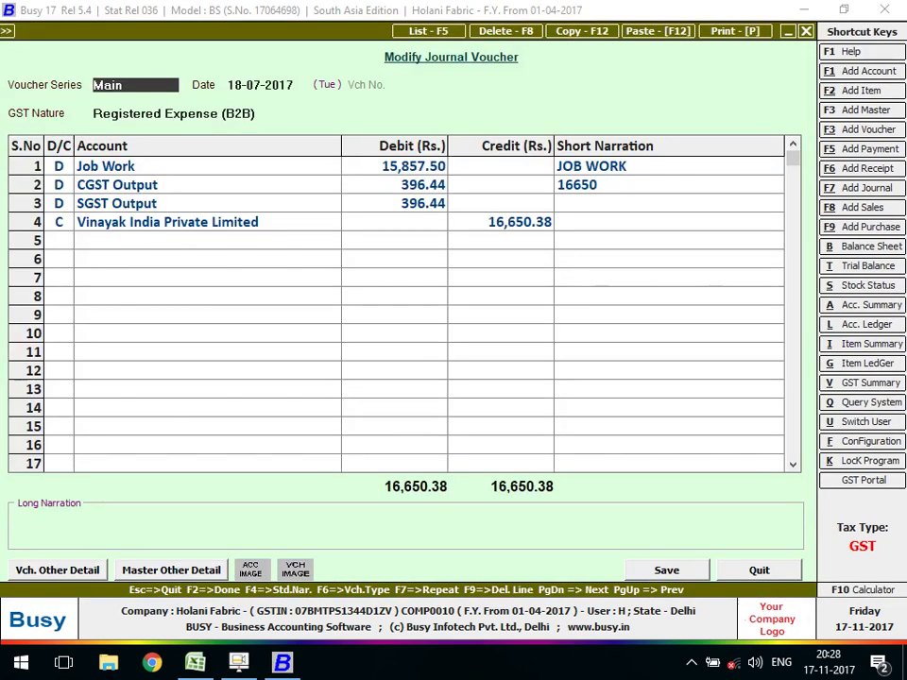
- Step through the Job Work, CGST and SGST rows to the Job Work Registered Expense details
key(Return)
key(Return)
key(Return)
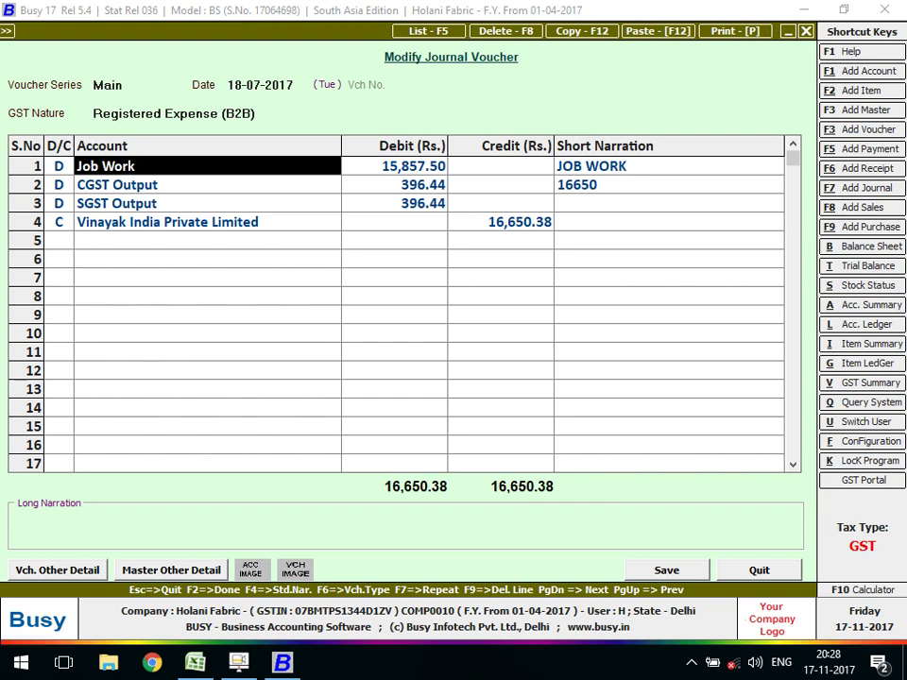
key(Return)
key(Return)
key(Return)
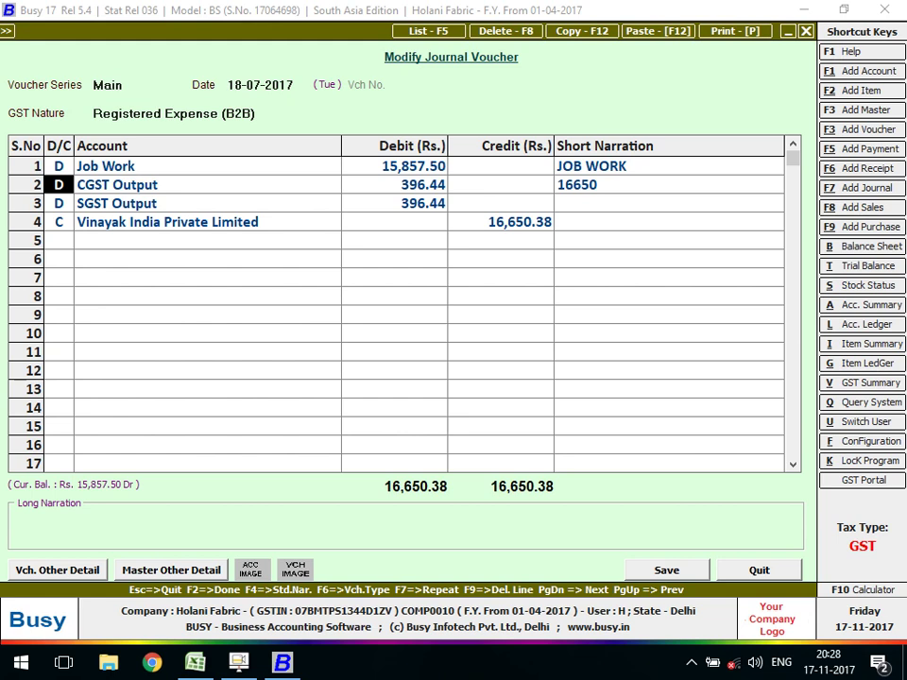
click(208, 184)
key(Return)
key(Return)
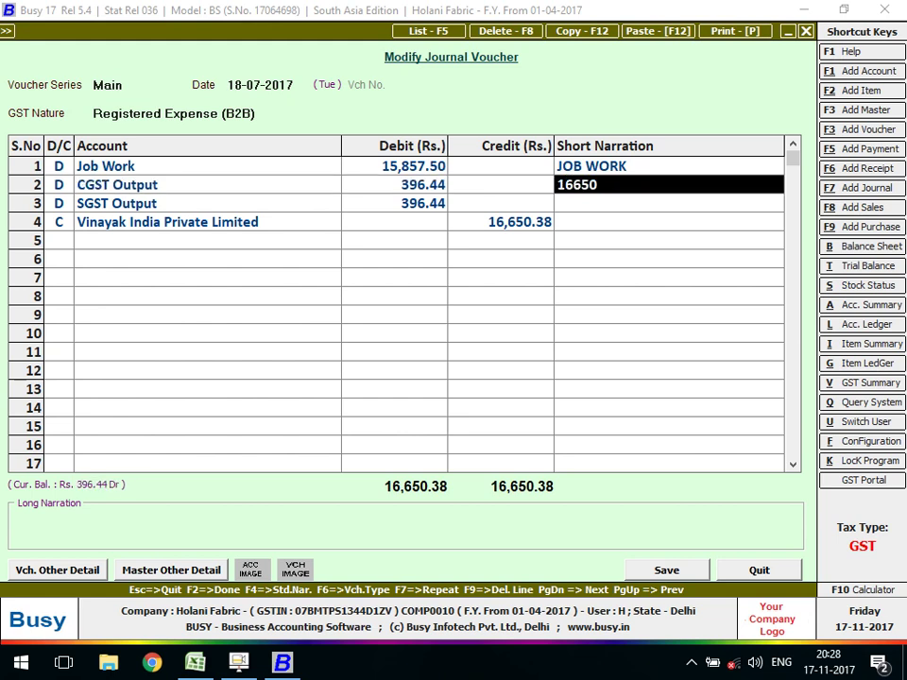
key(Return)
key(Return)
key(Return)
key(Return)
key(Return)
key(Return)
key(Return)
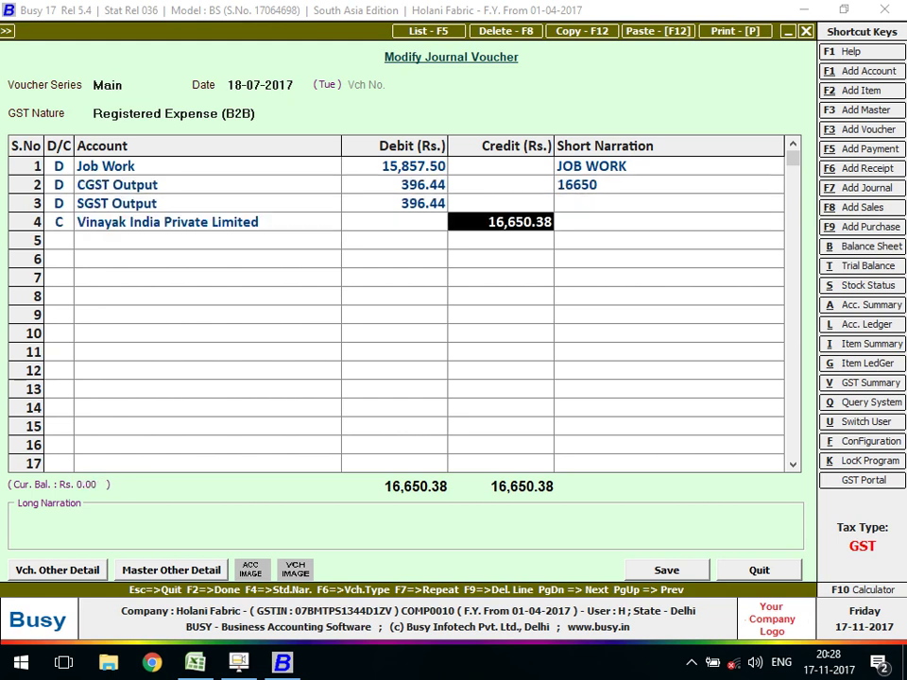
key(Return)
key(Return)
key(Return)
key(Return)
key(Return)
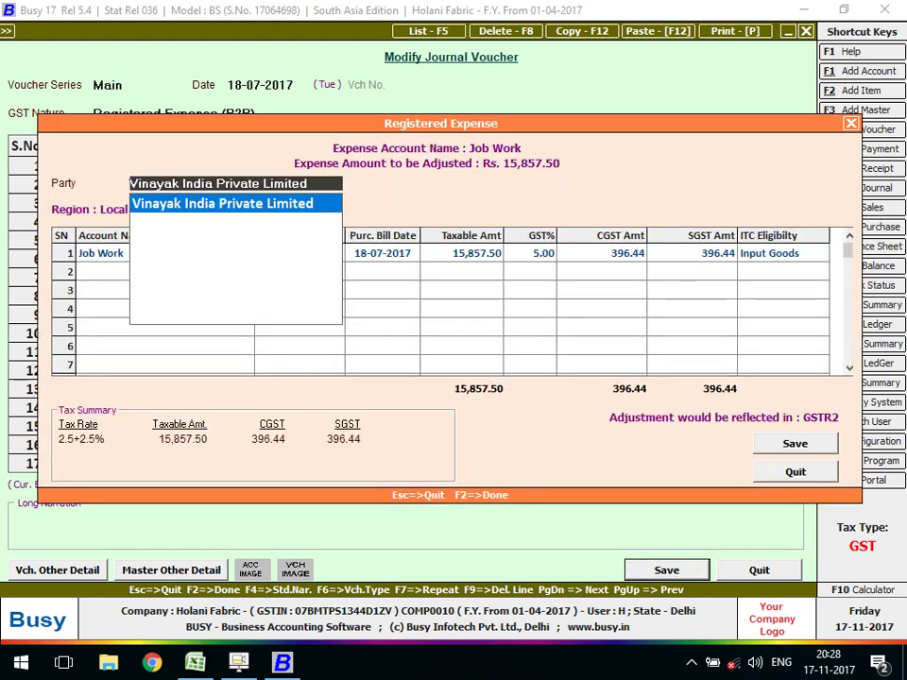
key(Return)
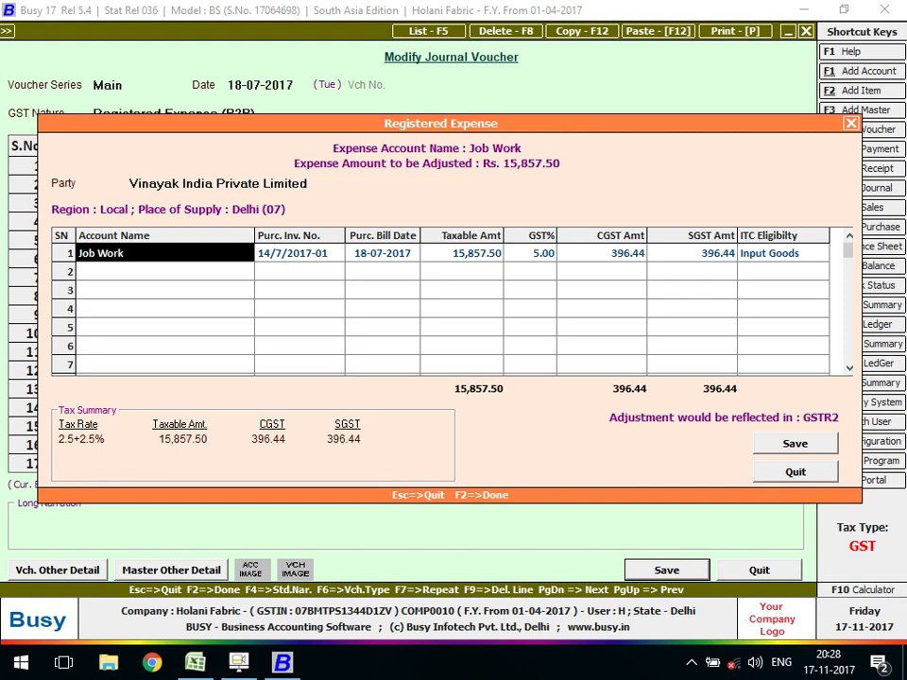
- Close the expense details and replace row 2's CGST Output account with CGST Input
key(F2)
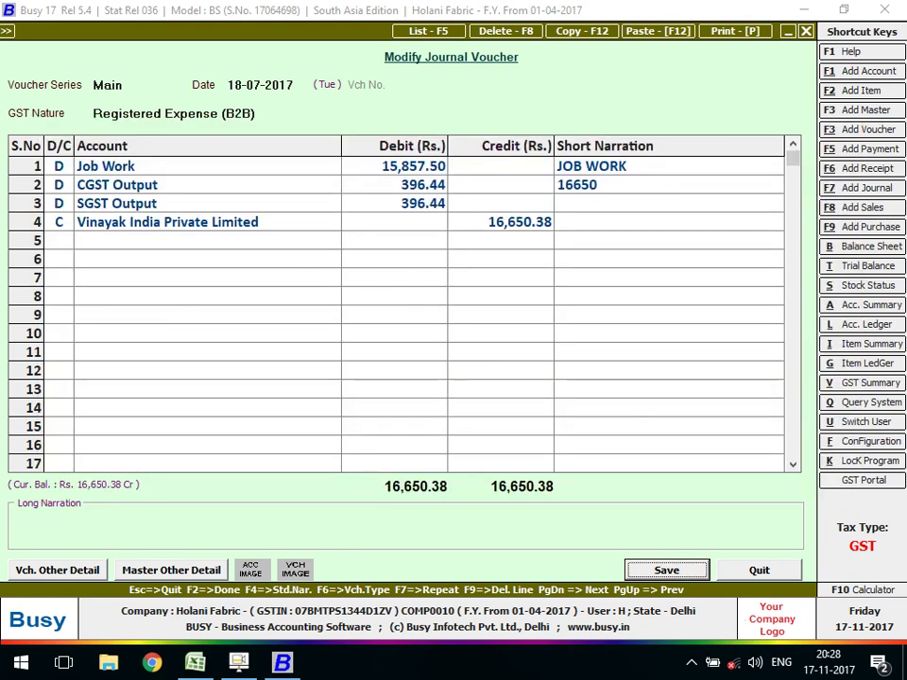
click(58, 203)
click(117, 184)
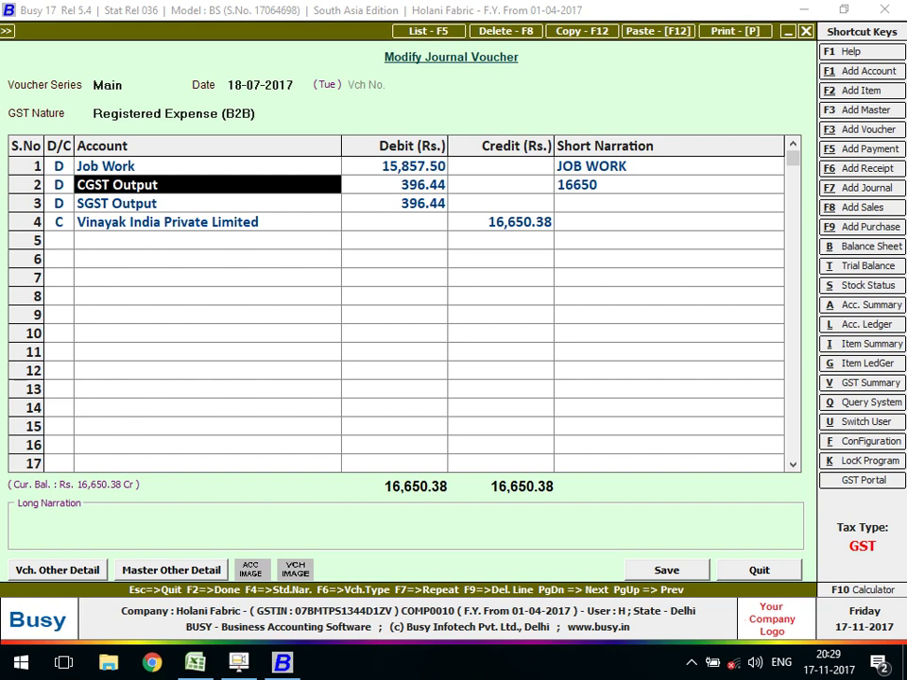
text(c)
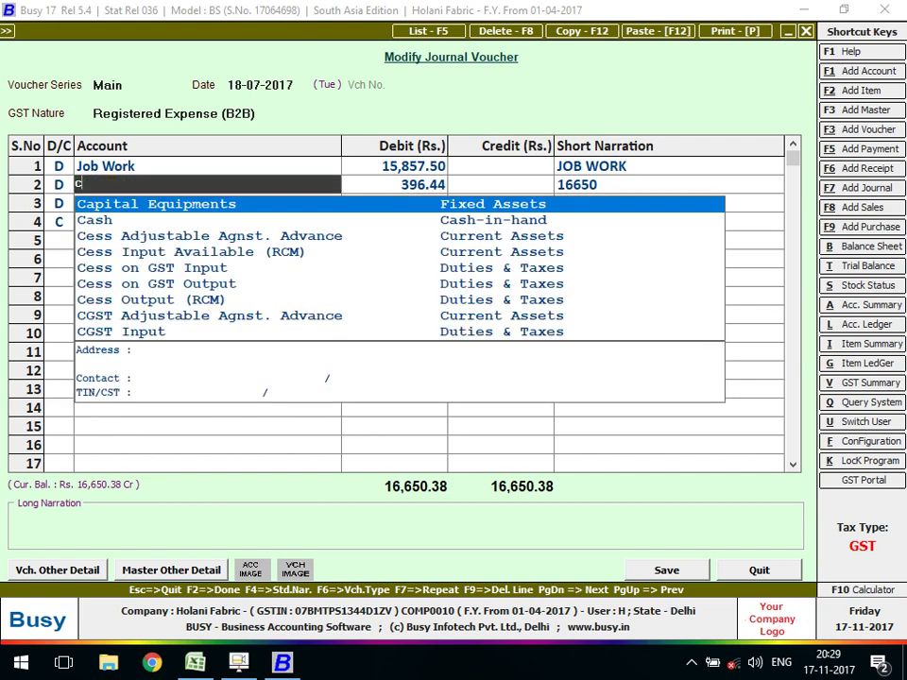
text(GS)
key(Down)
key(Return)
key(Return)
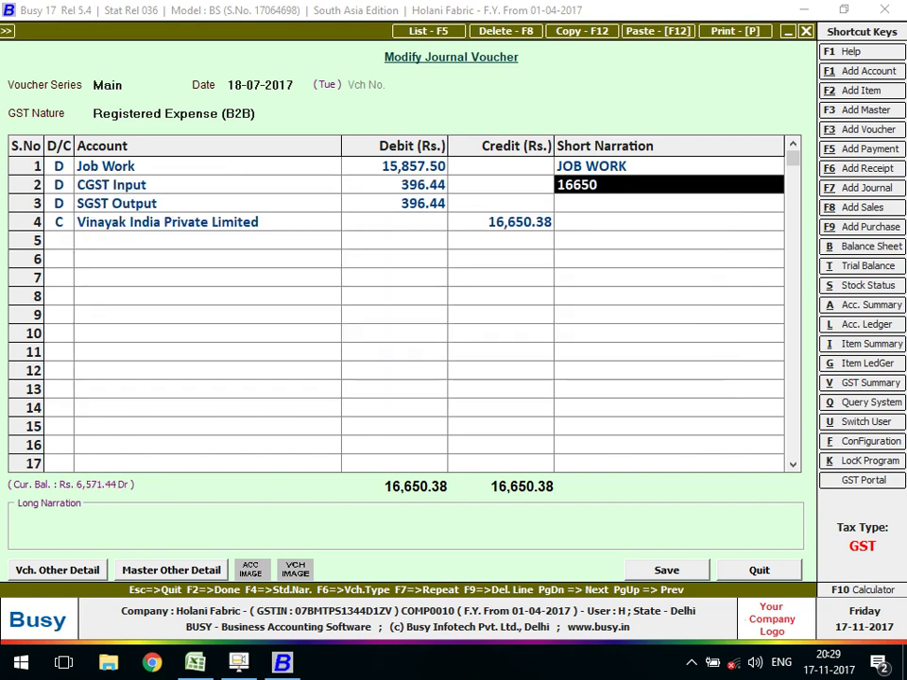
key(Return)
- Replace row 3's SGST Output account with SGST Input
text(sGS)
key(Down)
key(Down)
key(Down)
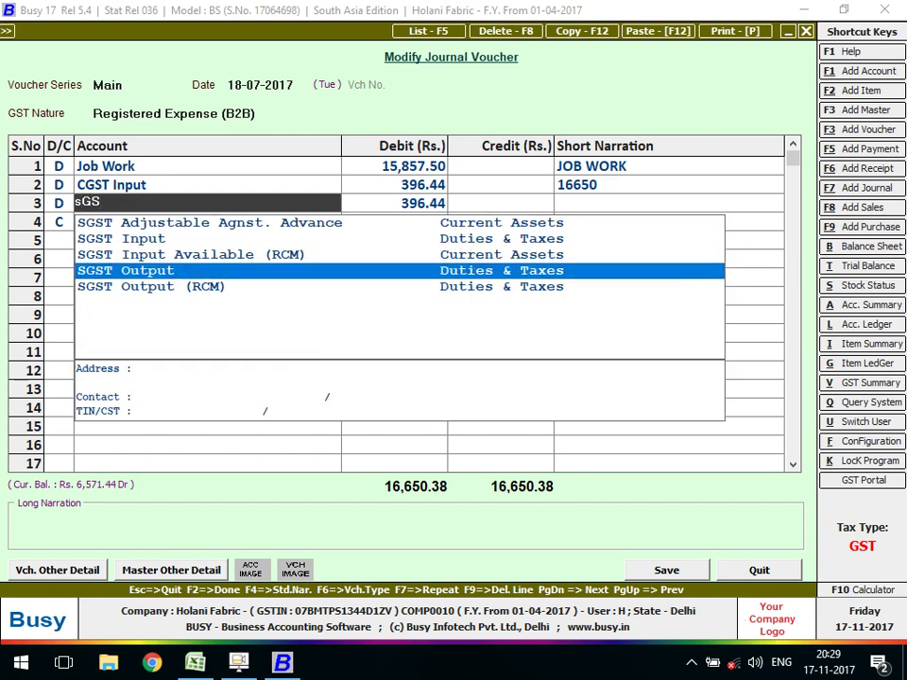
key(Up)
key(Up)
key(Return)
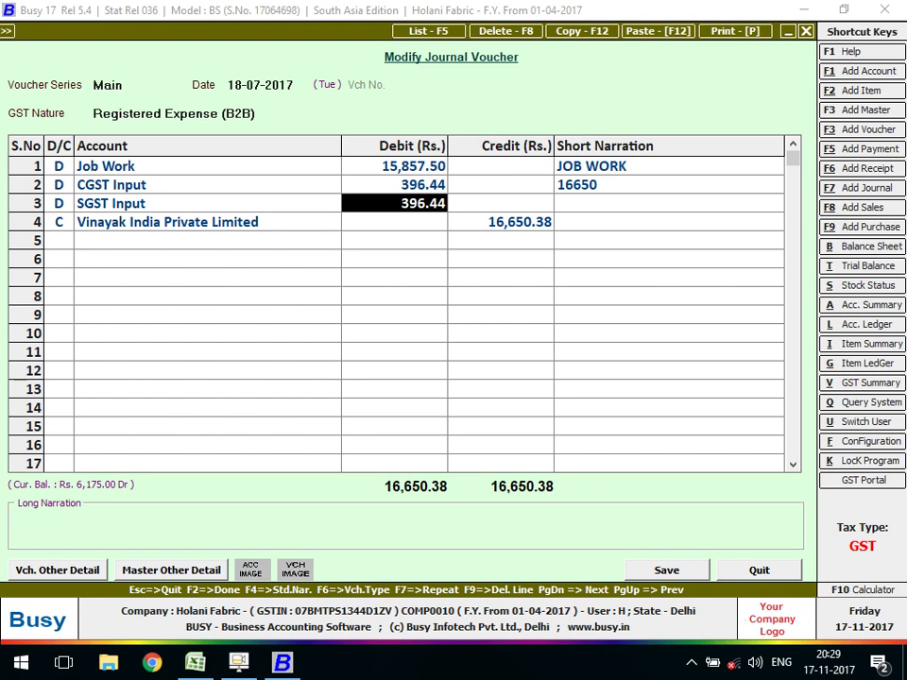
- Reopen the Registered Expense details, review the invoice number, then accept Finished as material centre
key(F2)
key(Return)
key(Return)
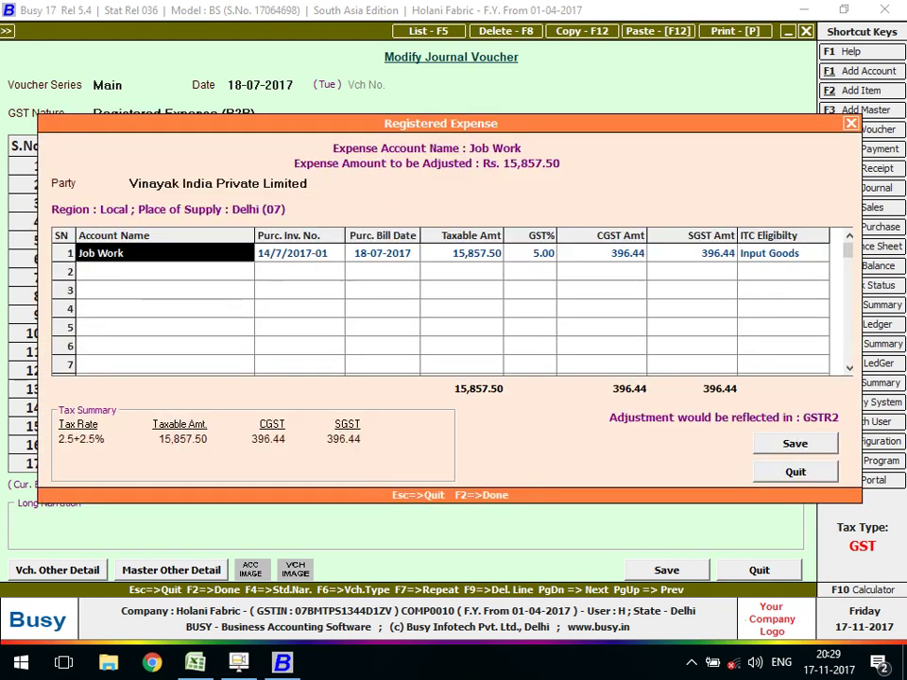
click(293, 253)
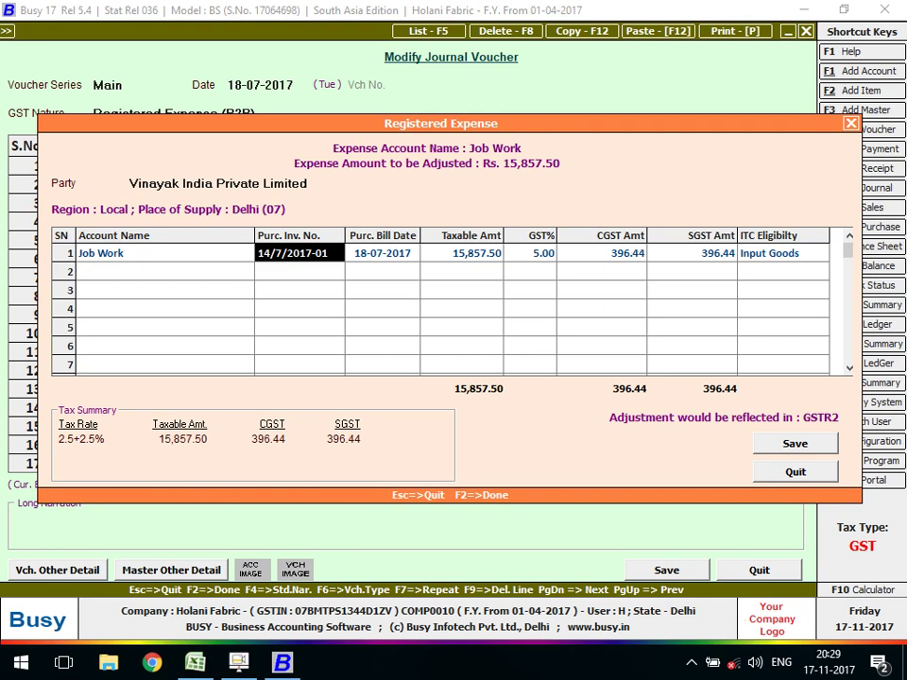
key(F2)
key(F2)
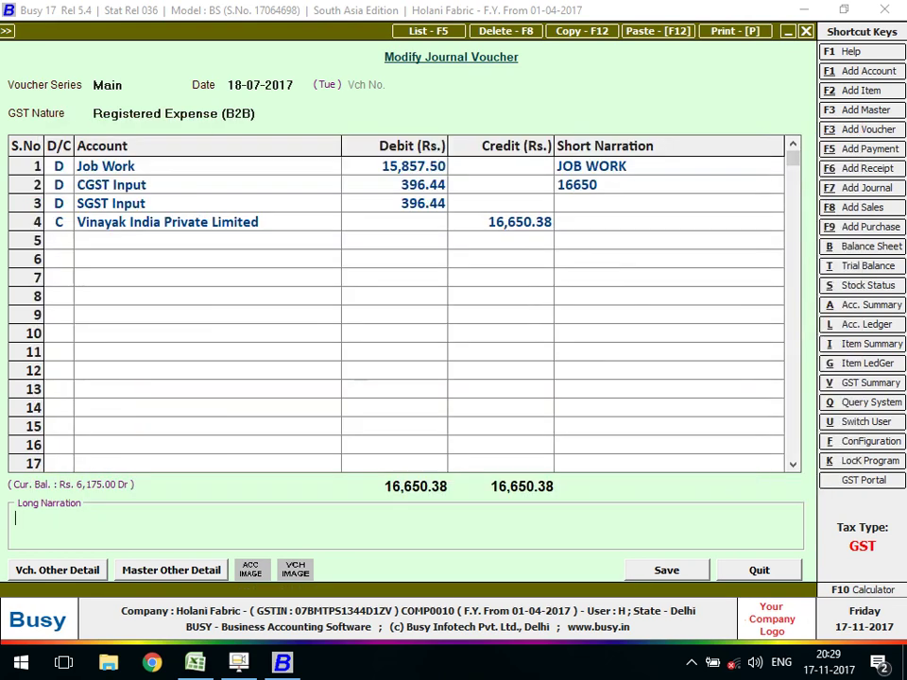
key(Return)
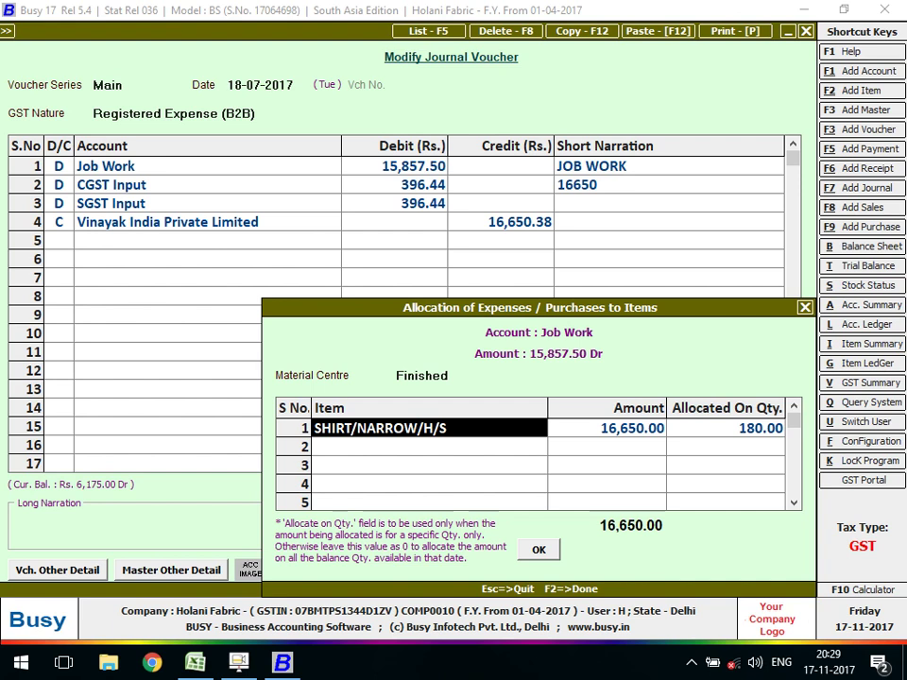
- Keep Finished as material centre and set SHIRT/NARROW/H/S's allocated amount to 180.00 on 180 quantity
click(510, 375)
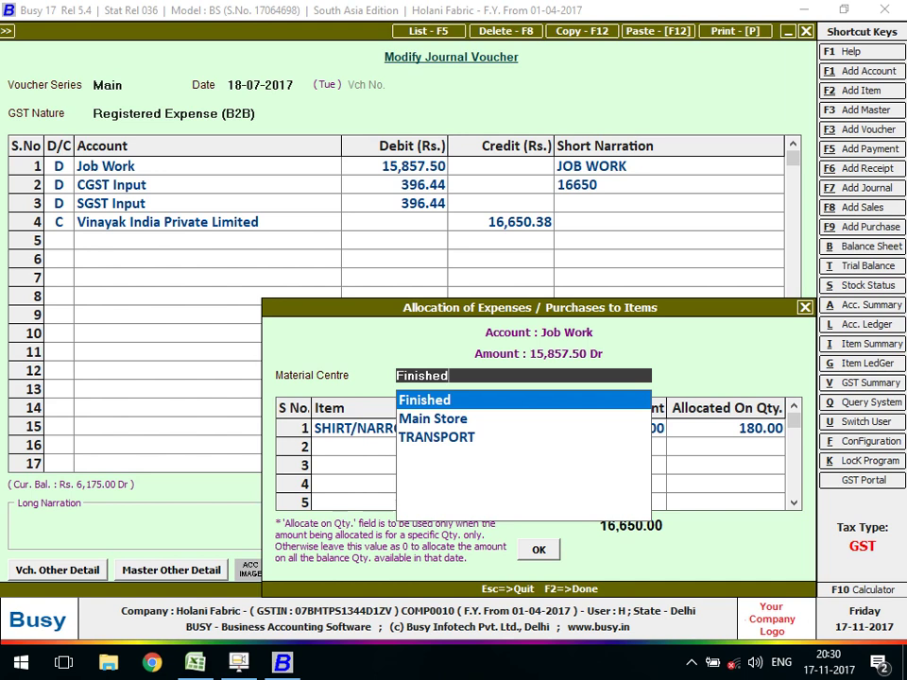
key(Return)
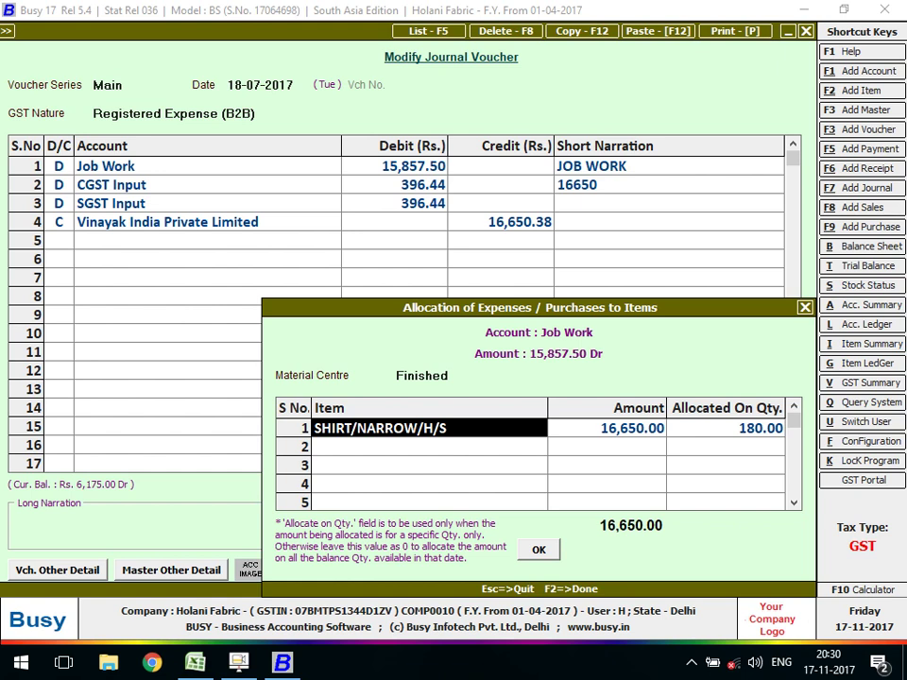
key(Return)
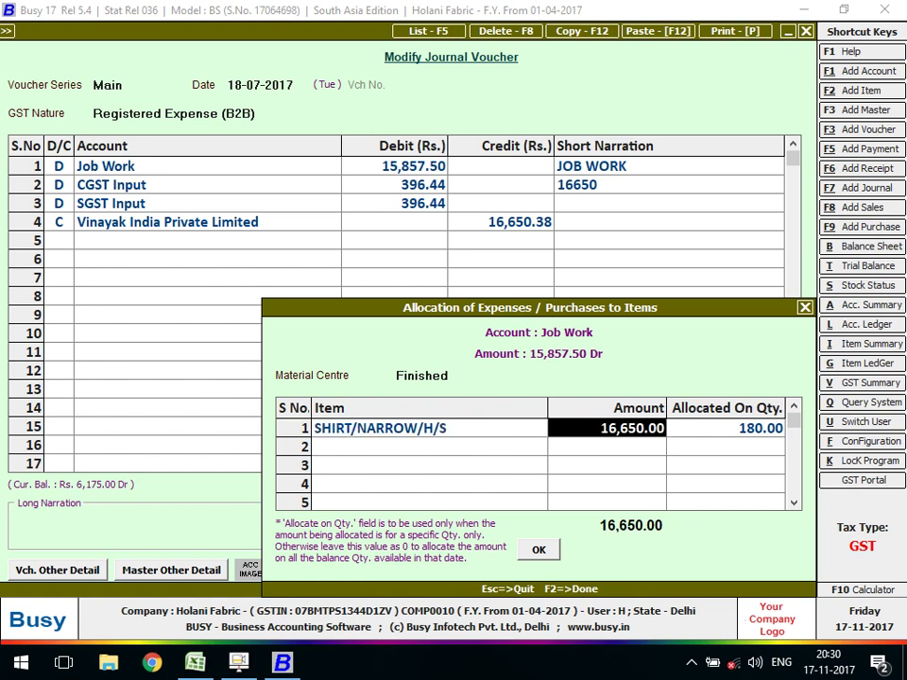
key(Return)
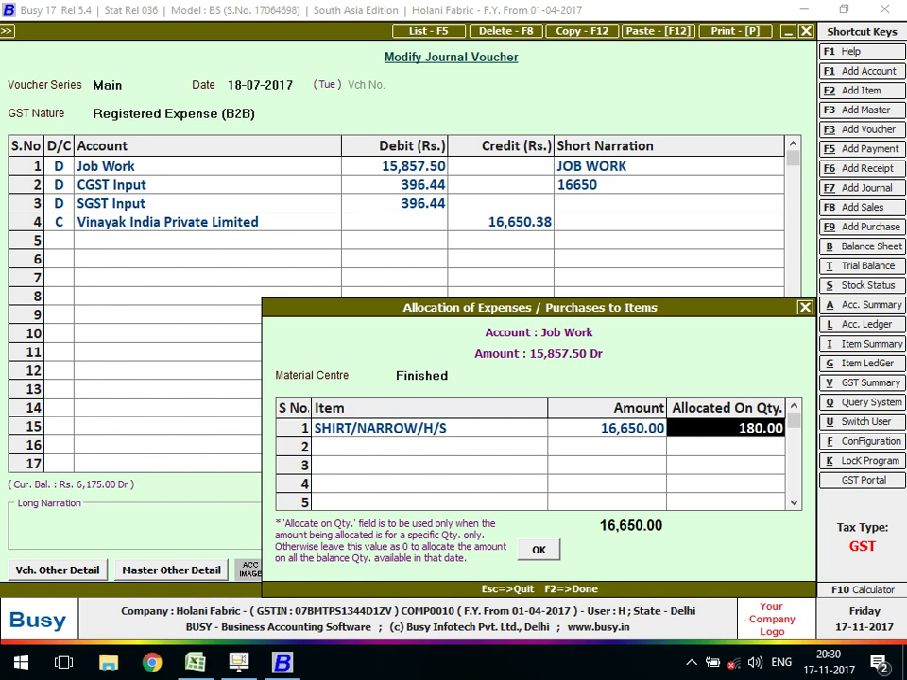
key(shift+Tab)
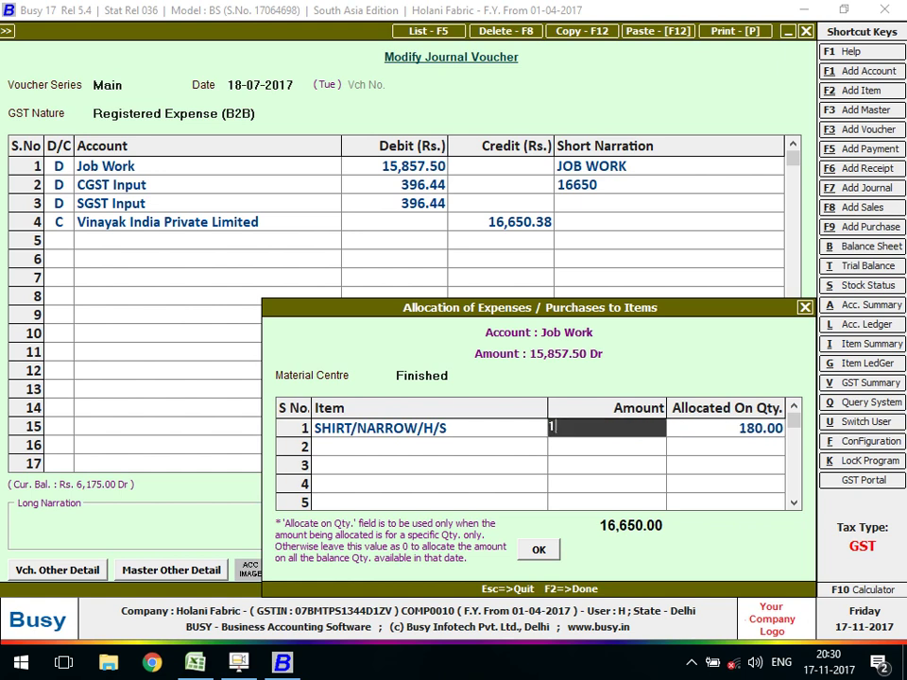
text(10)
key(Return)
key(shift+Tab)
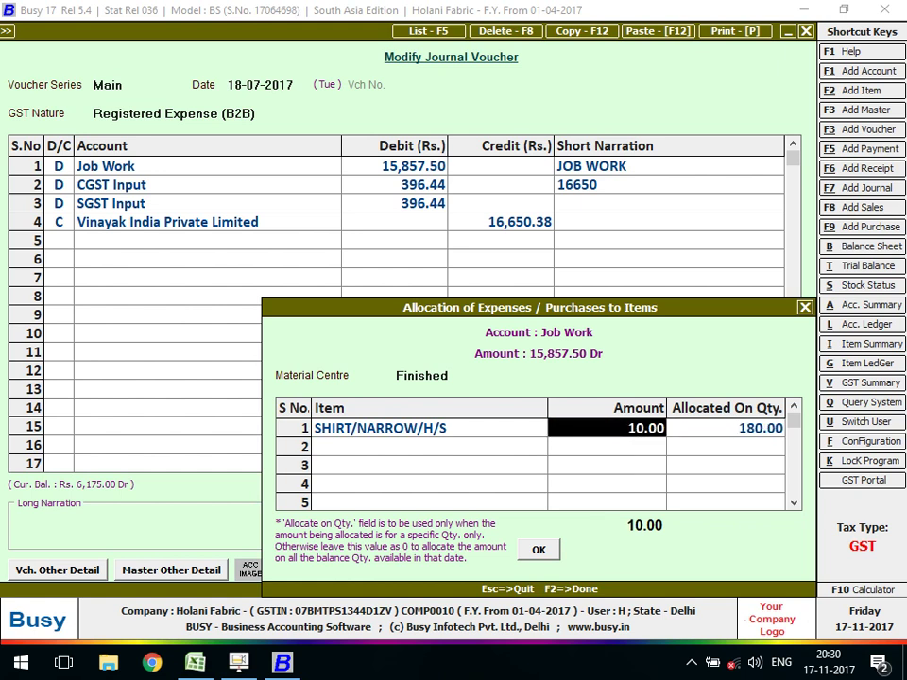
text(180)
key(Return)
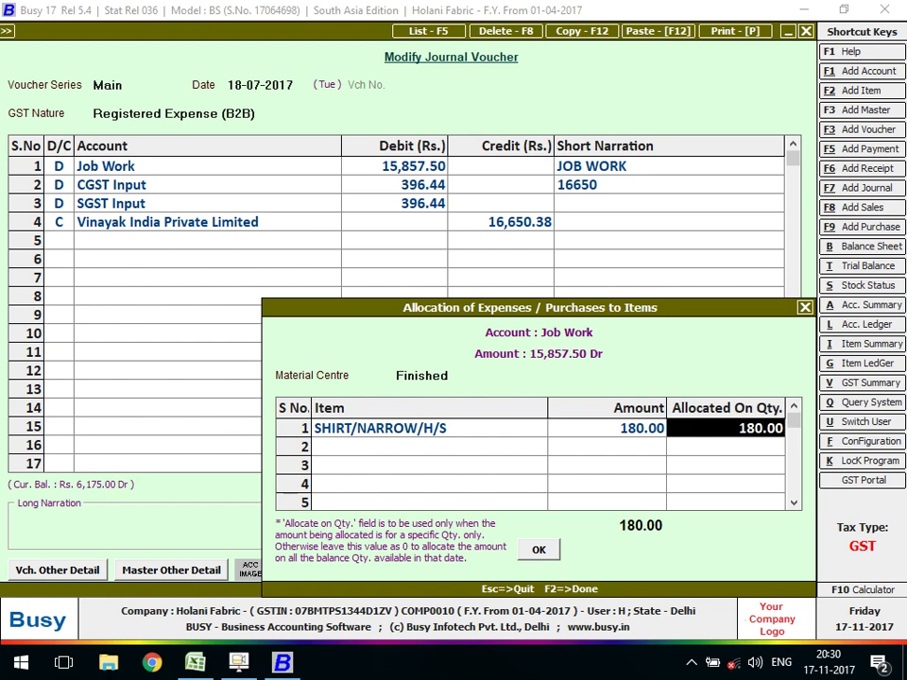
- Finish the expense allocation and save the journal voucher
key(F2)
key(F2)
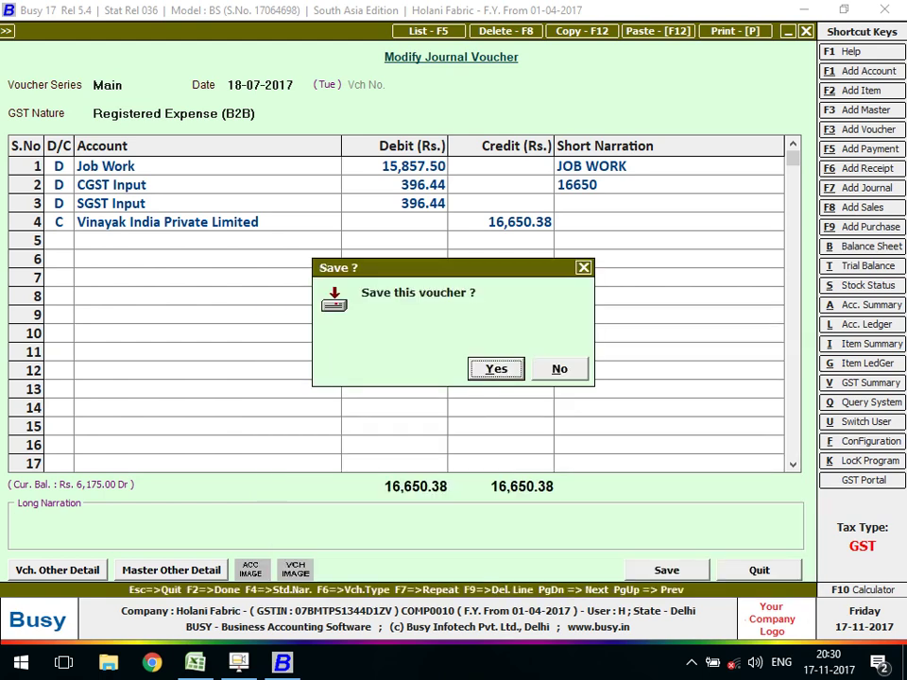
key(Return)
key(Escape)
- Check Closing Stock - Alphabetical, Balances Only for all material centres: SHIRT/NARROW/H/S shows 180 Pcs
key(Right)
key(Return)
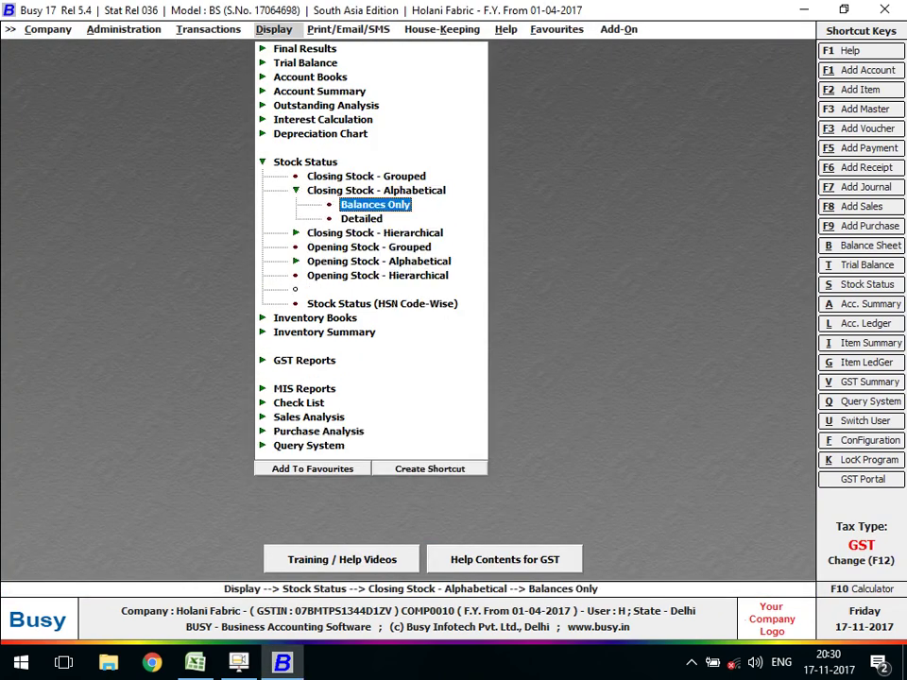
key(Return)
key(Return)
key(Escape)
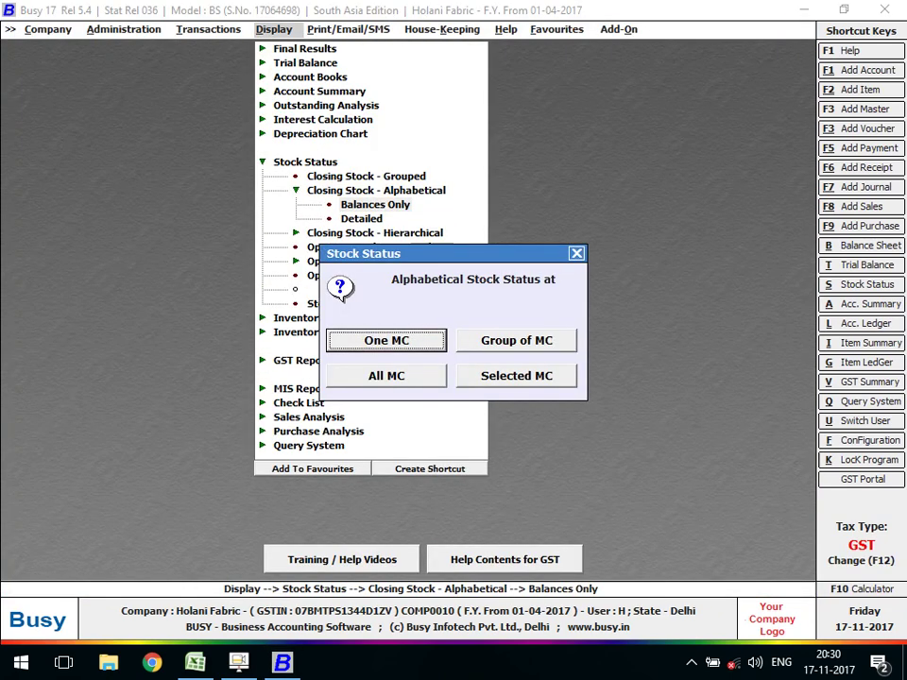
key(Tab)
key(Tab)
key(Return)
key(Return)
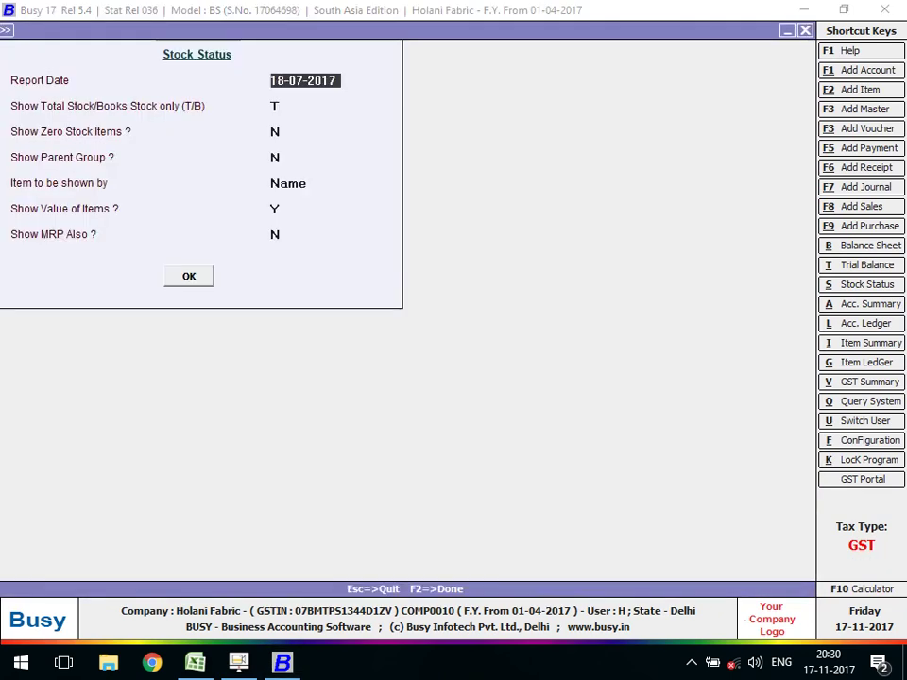
key(Return)
key(F2)
key(Down)
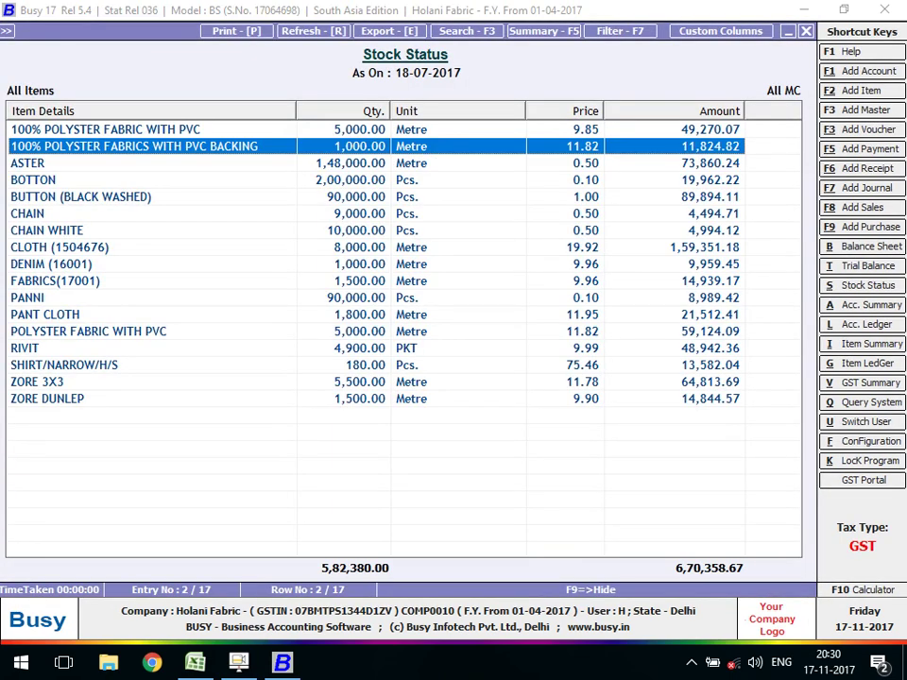
key(Down)
key(Down)
key(Down)
key(Down)
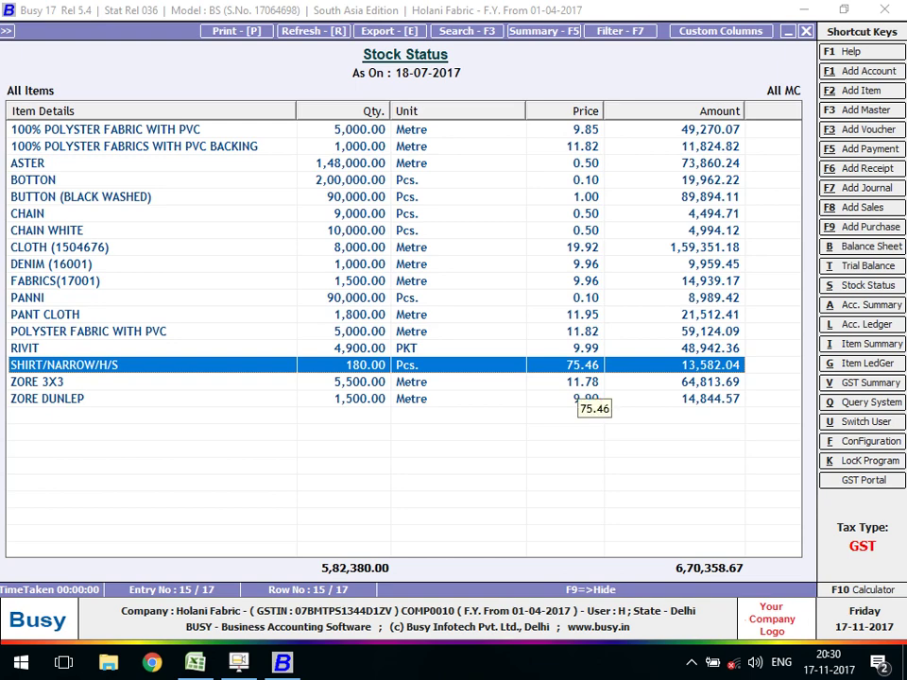
key(Escape)
key(Escape)
key(Escape)
- Load the journal voucher for modification and move to the Vinayak India Private Limited row
key(Left)
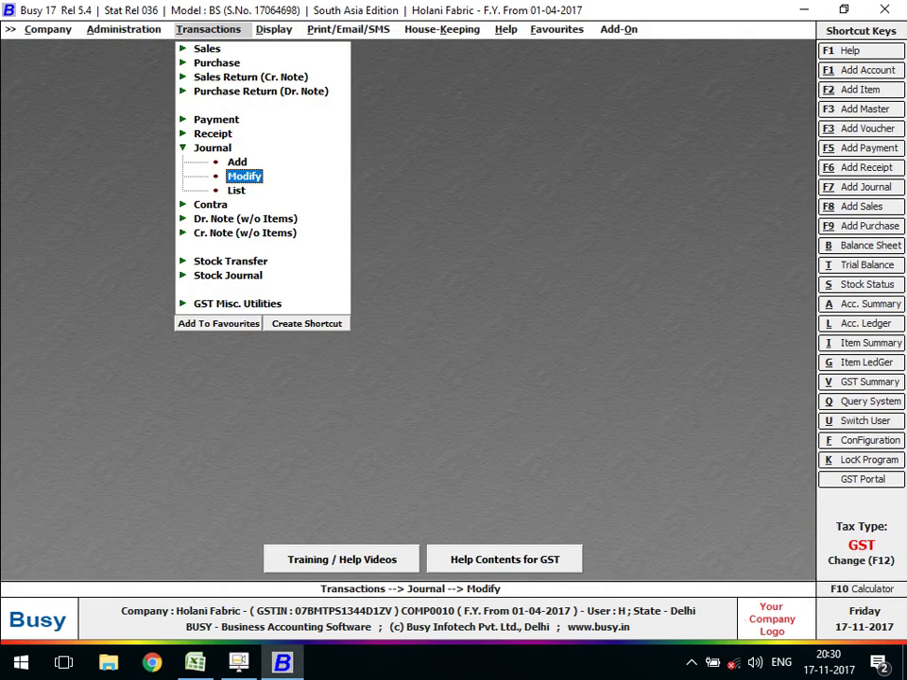
key(Return)
key(Return)
key(Return)
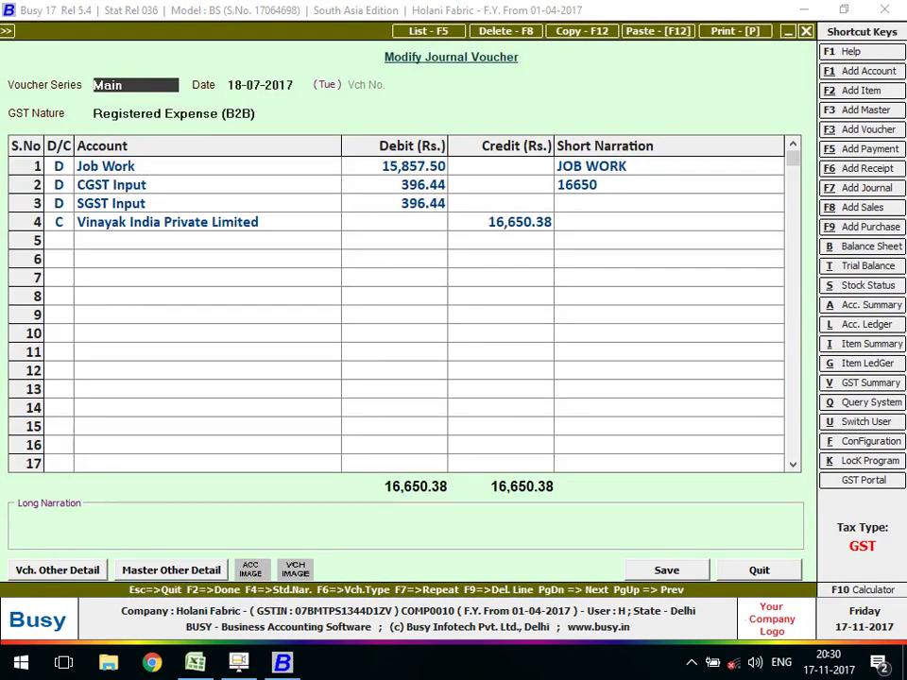
key(Return)
- Change Vinayak India Private Limited's dealer type to Un-Registered, save the master, and leave the voucher
key(Return)
key(Return)
key(Down)
key(Down)
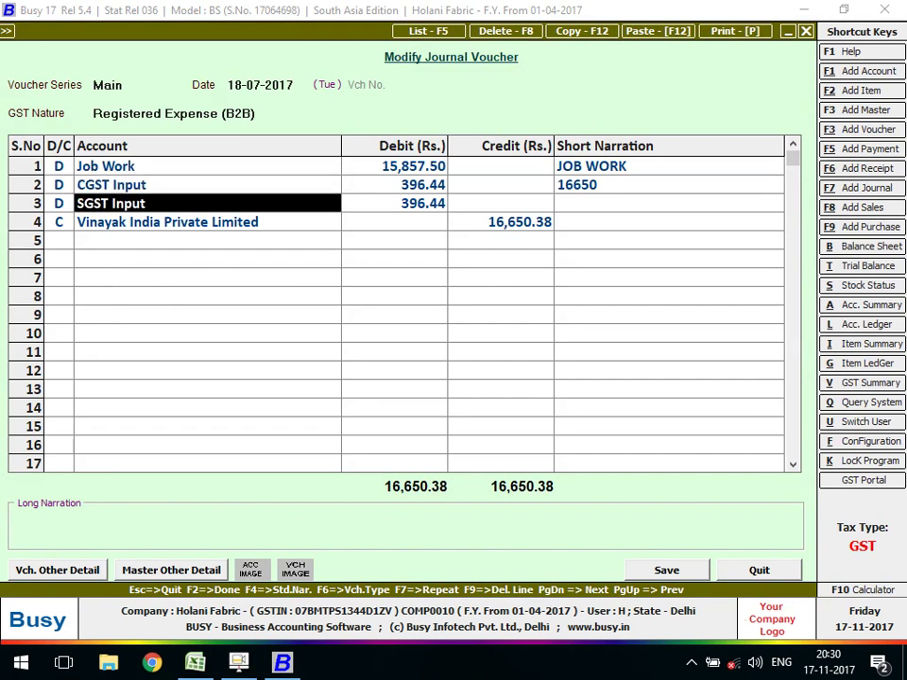
key(Down)
key(ctrl+Return)
key(Return)
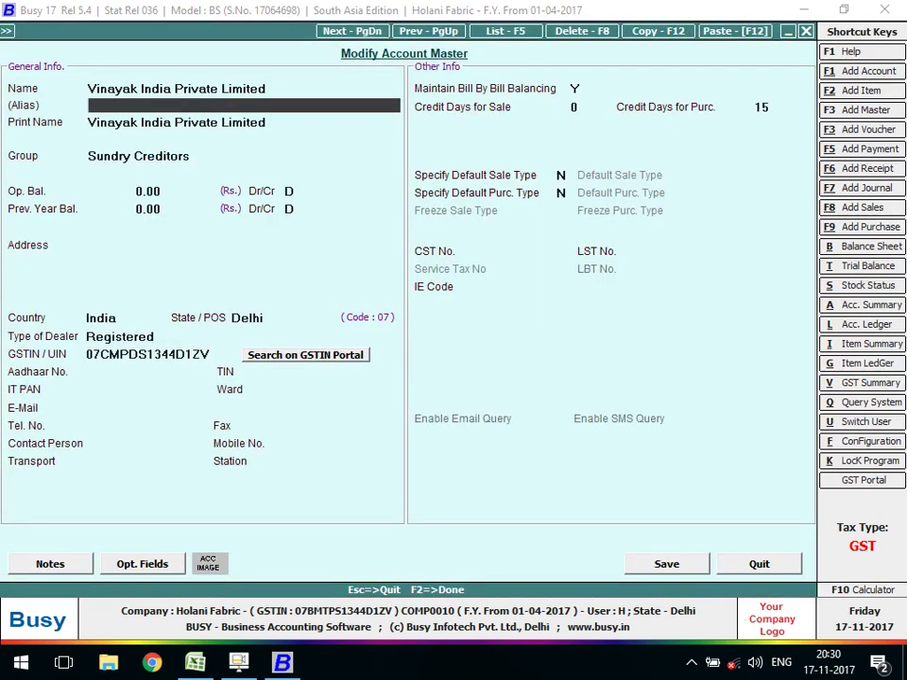
key(Return)
key(Return)
key(Return)
key(Return)
key(Return)
key(Return)
key(Return)
key(Return)
key(Return)
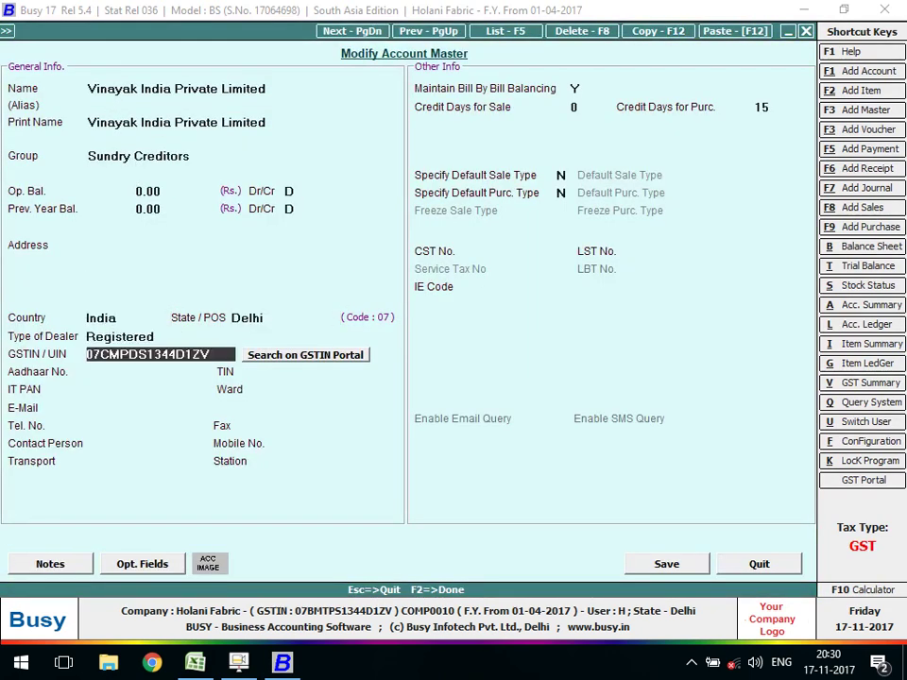
key(Up)
key(Down)
key(Return)
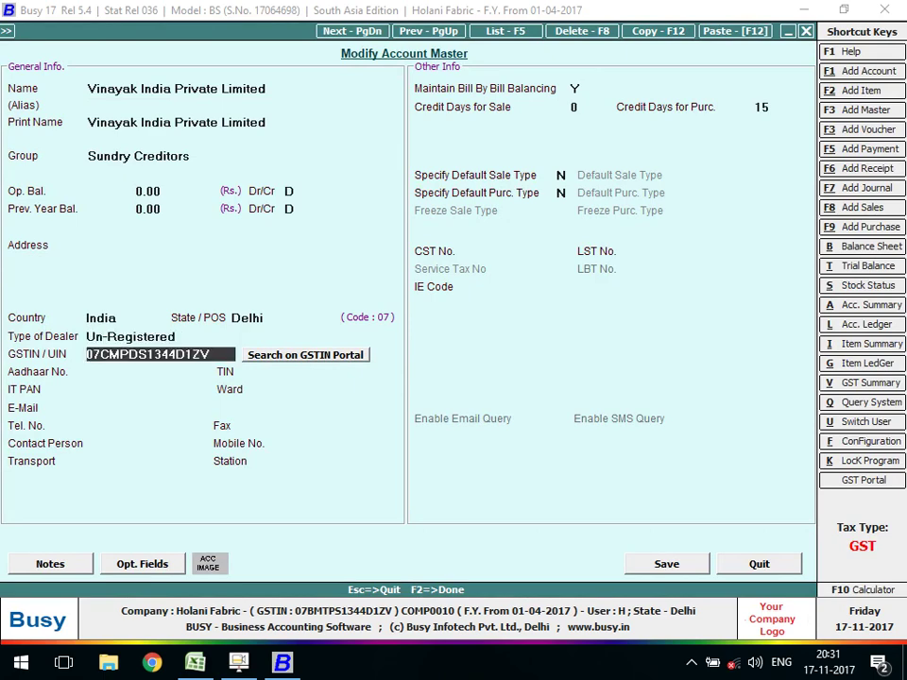
key(BackSpace)
key(F2)
key(Return)
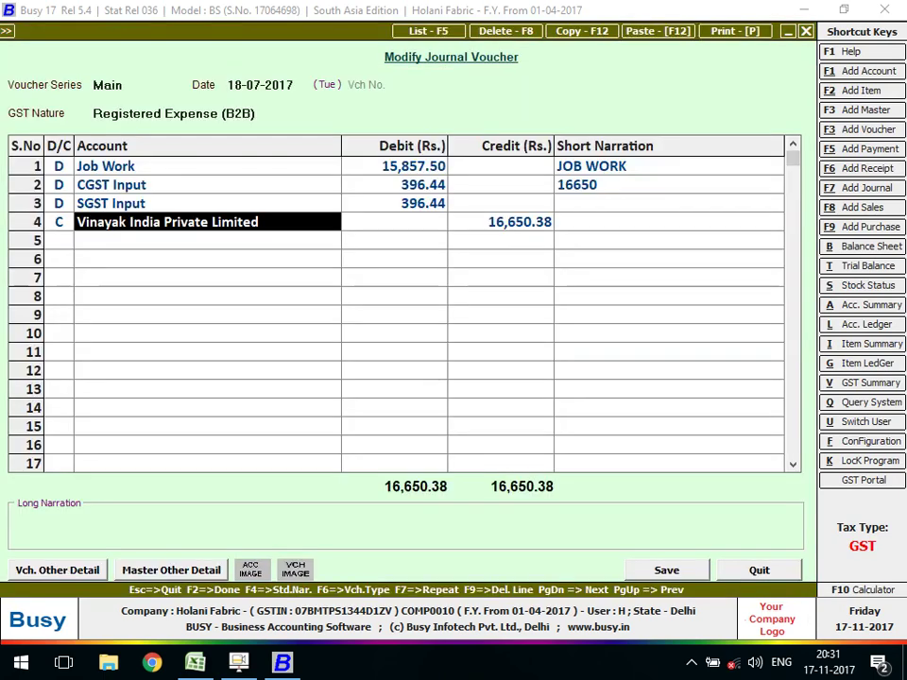
key(Escape)
key(Return)
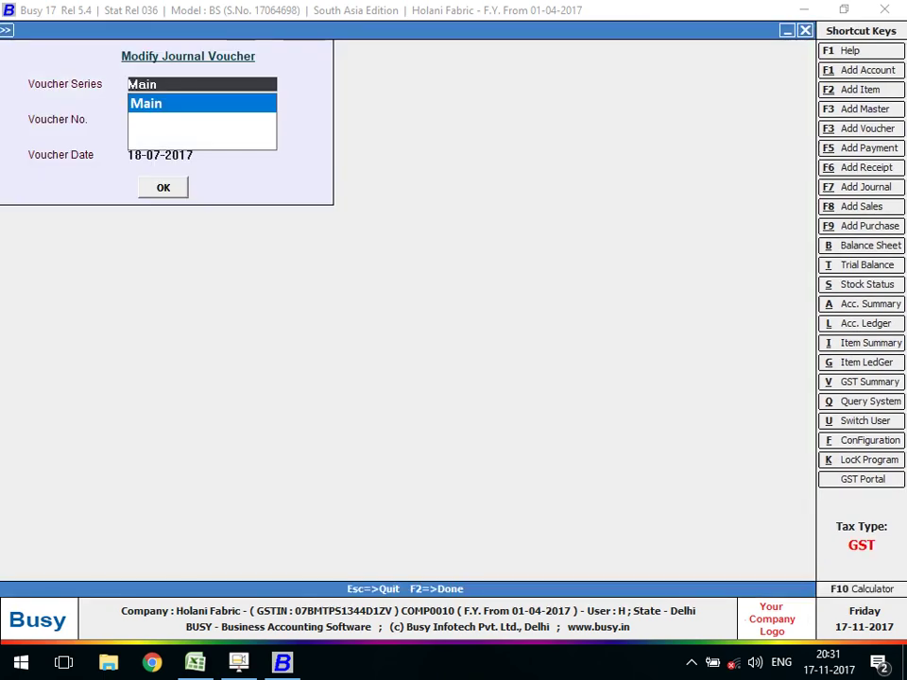
key(Return)
key(Return)
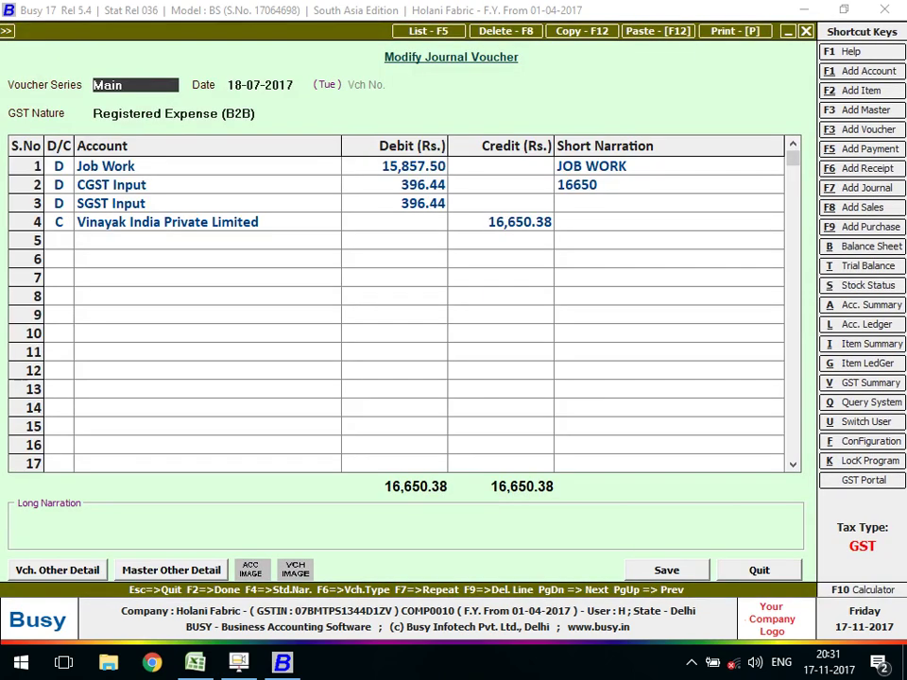
- Delete the B2B Job Work journal voucher
key(F8)
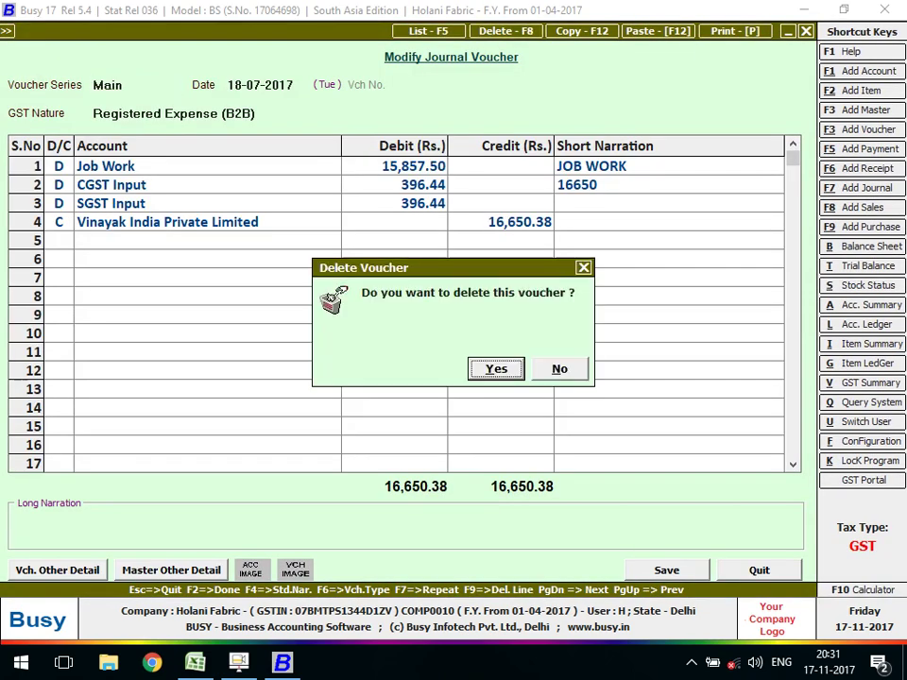
key(Return)
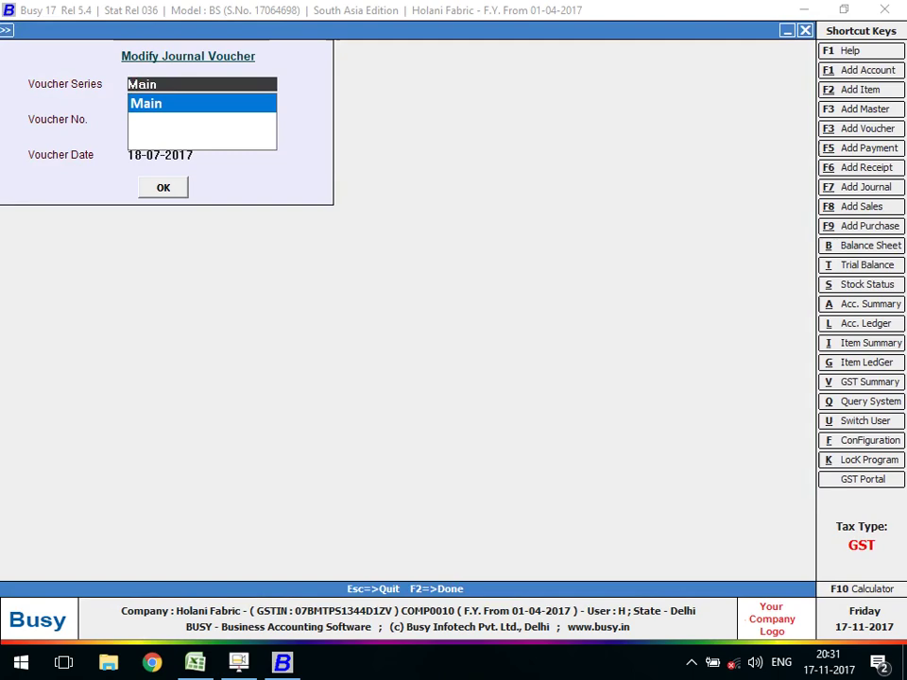
key(Escape)
- Start a new journal dated 18-07-2017, GST nature RCM/Unreg. Expense, debiting Job Work 16,650
key(Up)
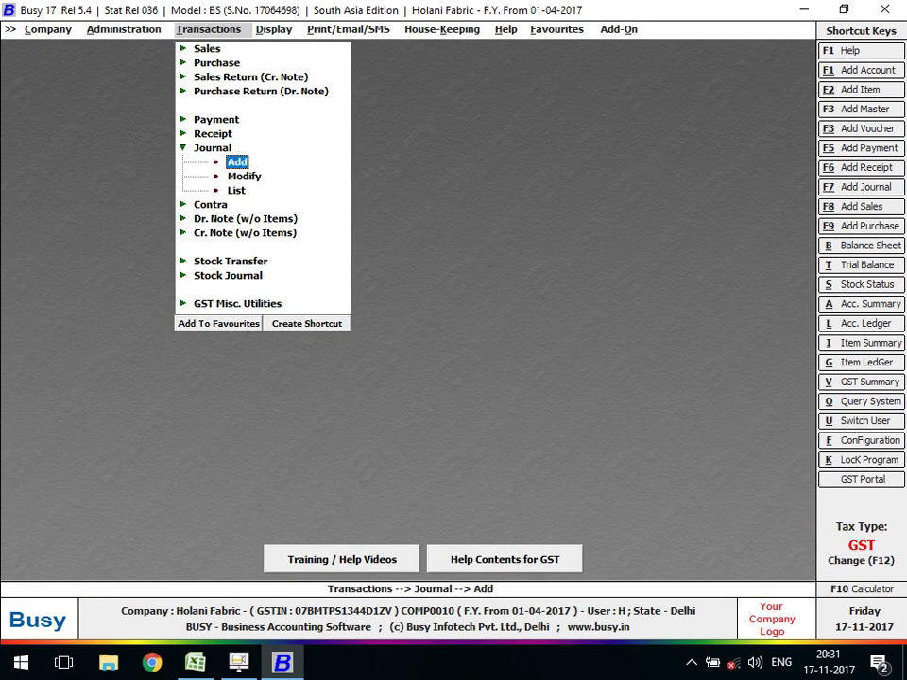
key(Return)
key(Return)
text(18)
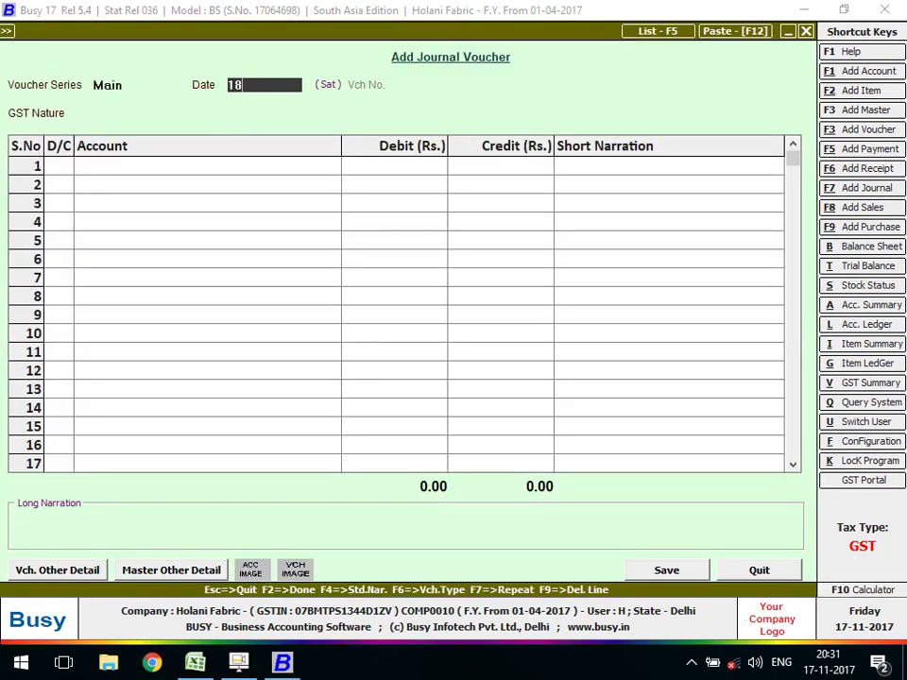
text(-07)
key(Return)
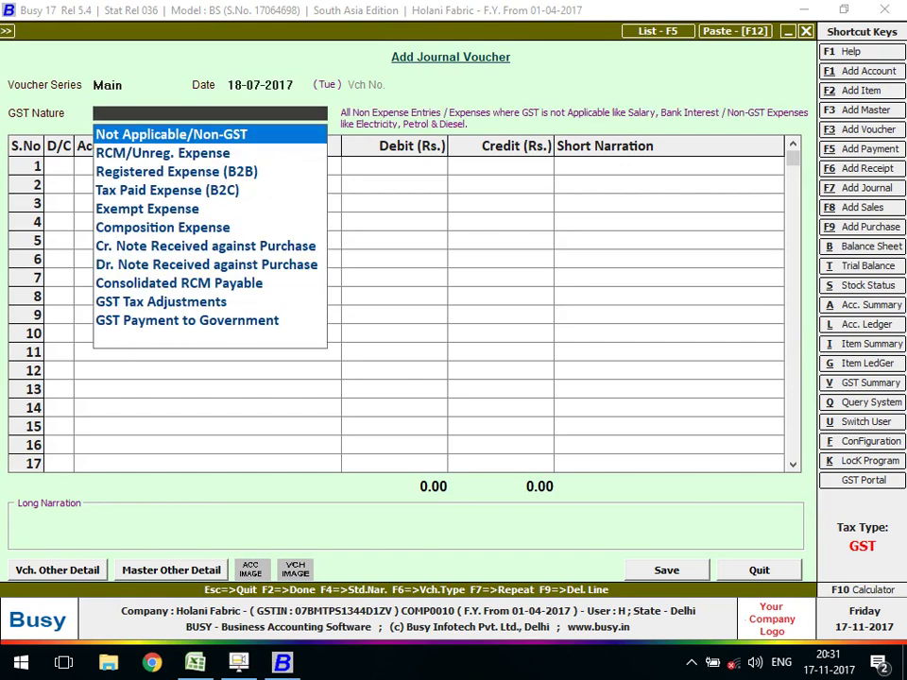
key(Down)
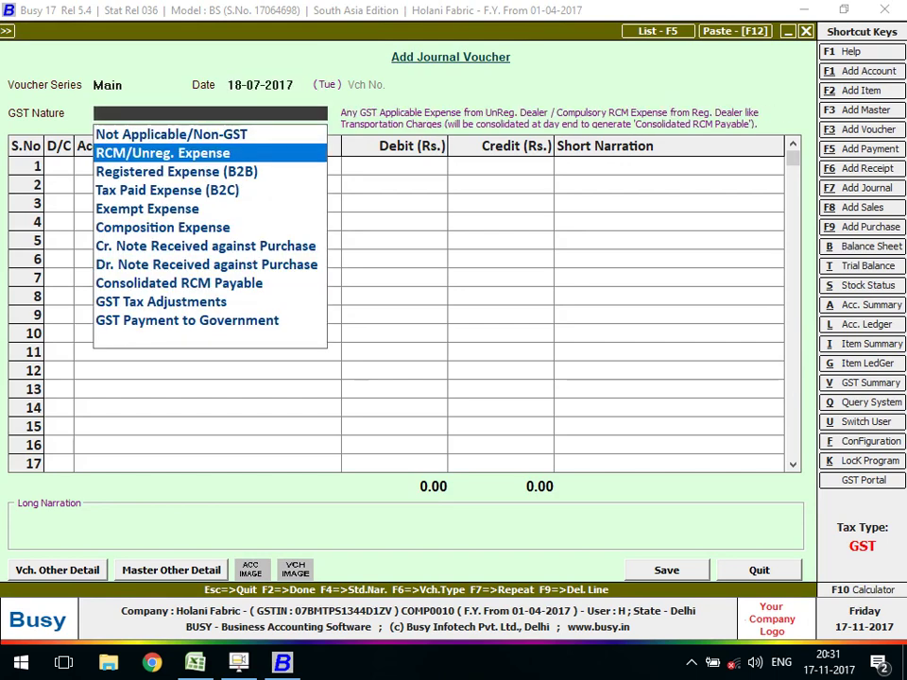
key(Return)
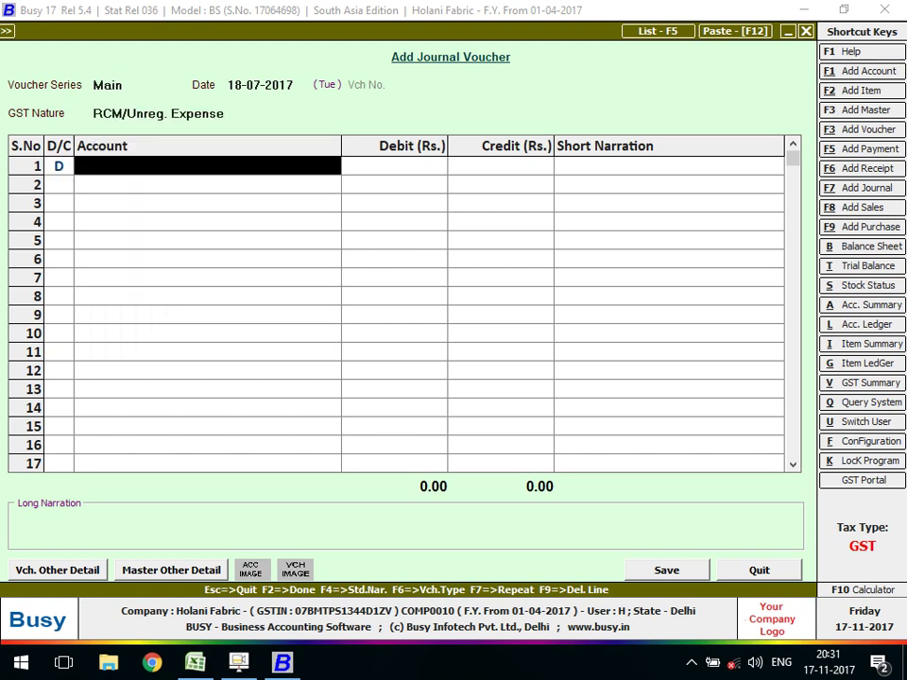
text(J)
key(Return)
text(1)
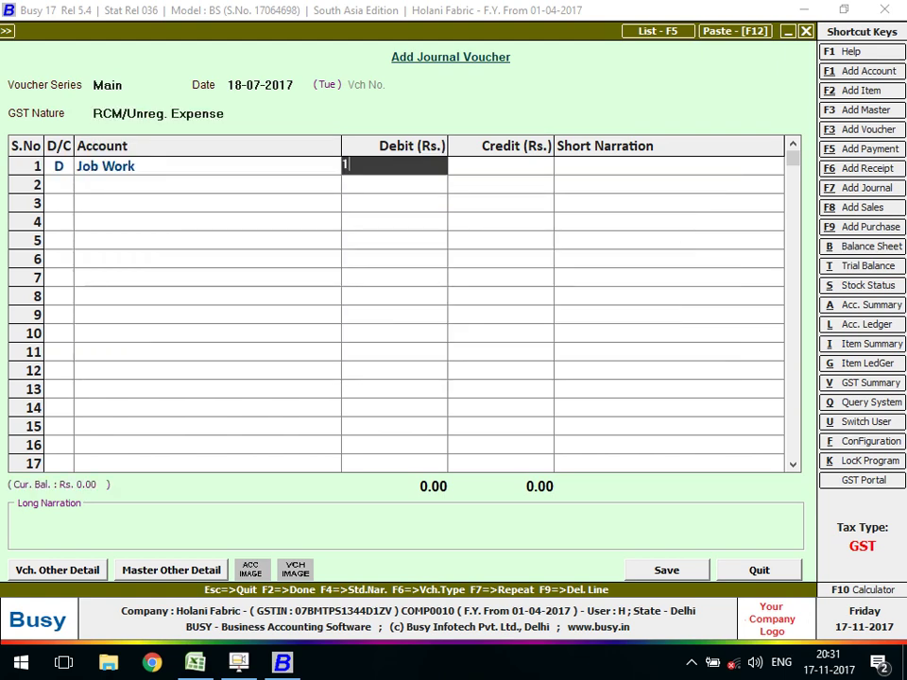
text(655)
key(BackSpace)
key(BackSpace)
text(65)
text(0)
key(Return)
- Credit Vinayak India Private Limited, allocate 180 SHIRT/NARROW/H/S from Finished, and save
key(Return)
text(VI)
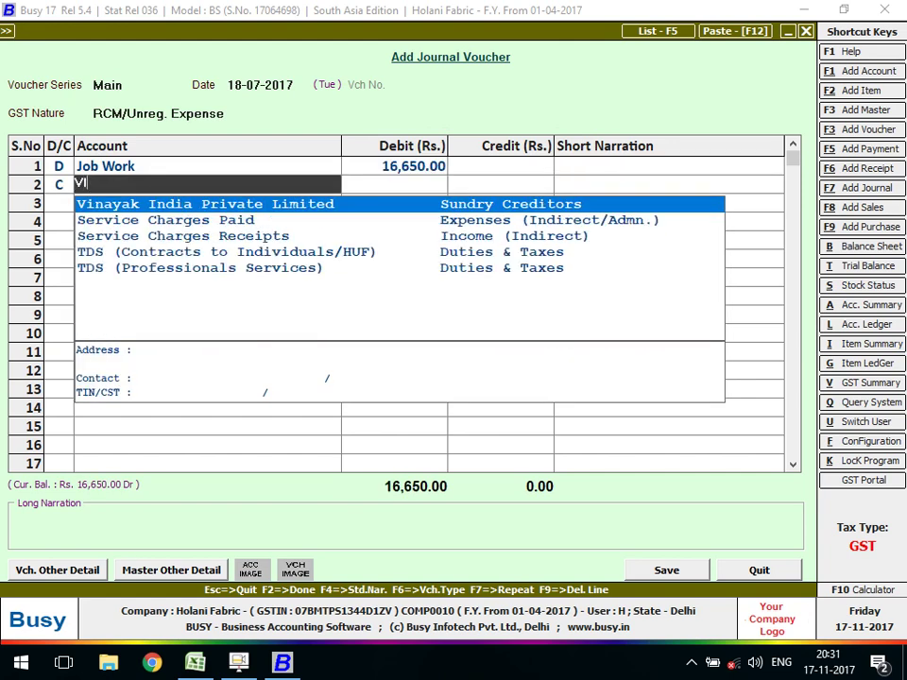
key(Return)
key(Return)
key(Return)
key(Return)
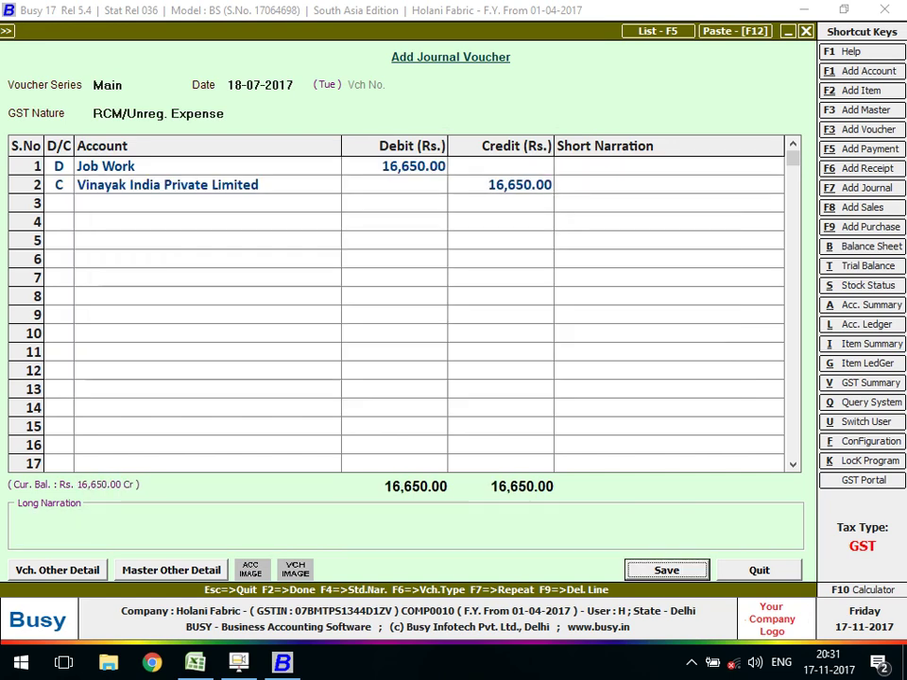
key(Return)
key(Return)
text(1)
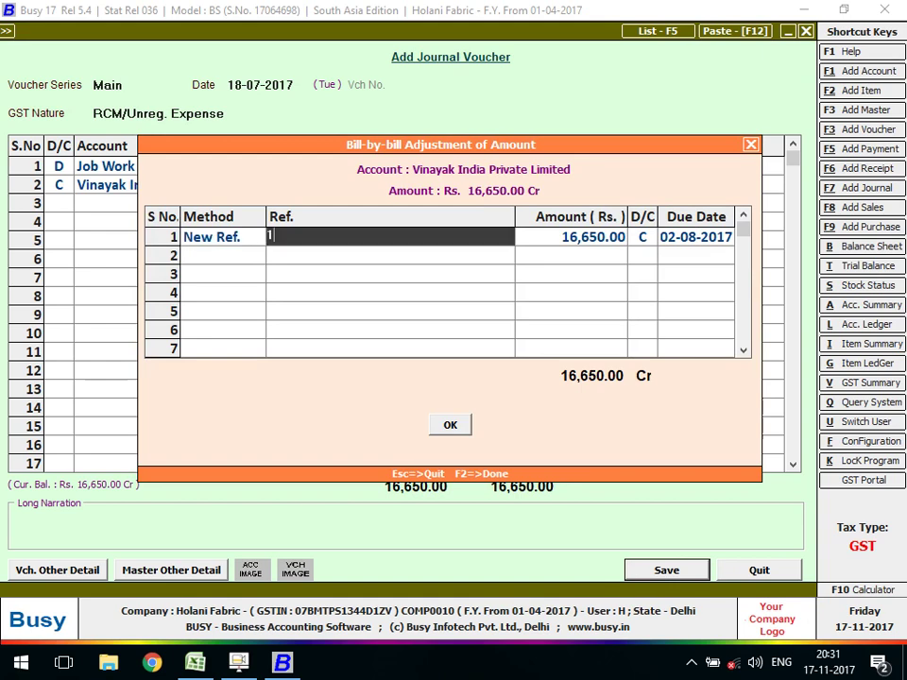
text(4)
key(Return)
key(Return)
key(Return)
key(Return)
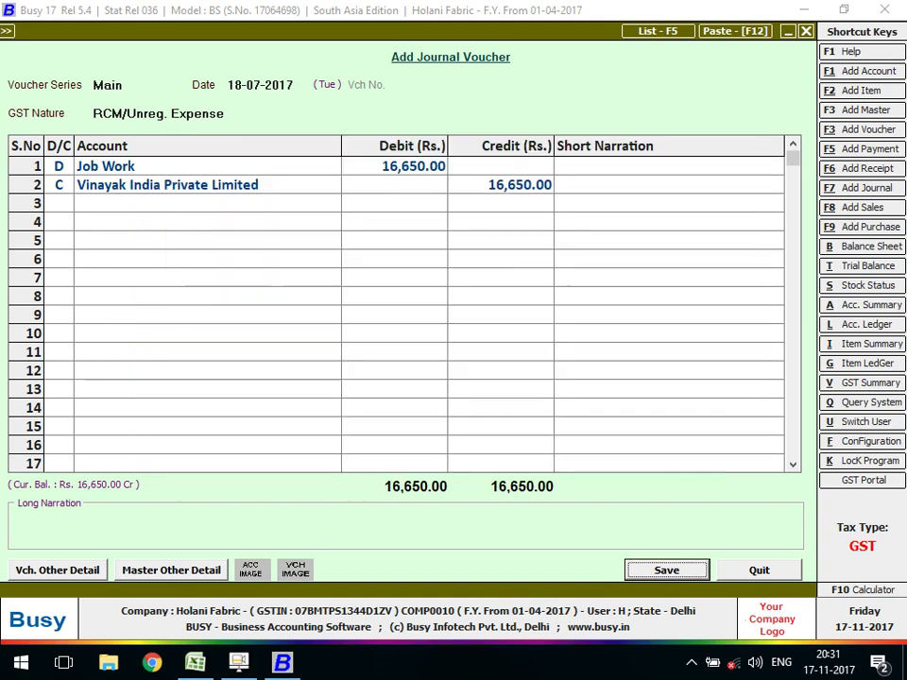
key(Down)
key(Return)
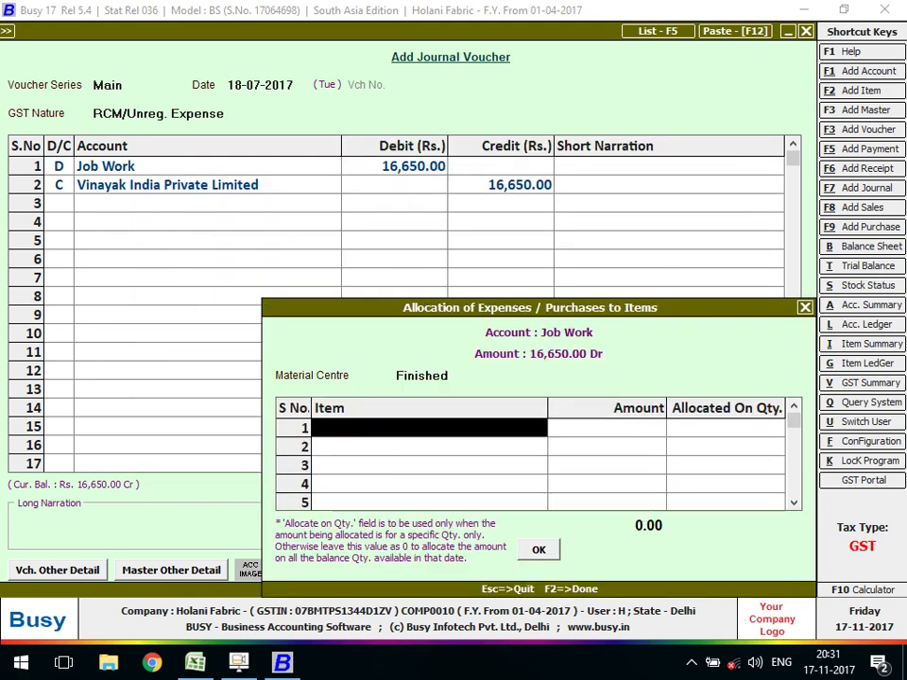
text(SHIRT/NARROW/H/S)
key(Return)
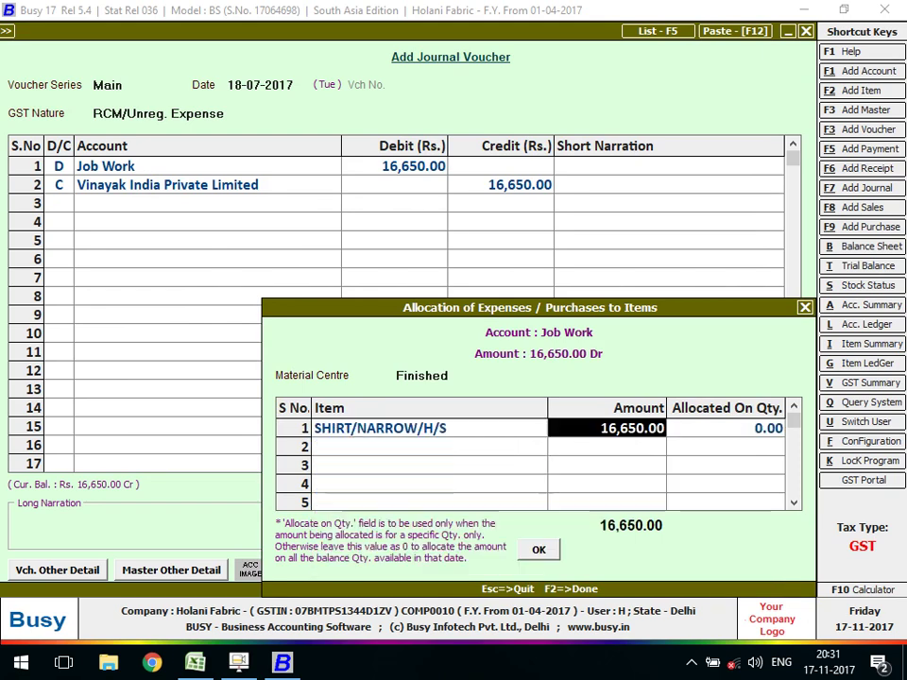
key(Return)
text(180)
key(Return)
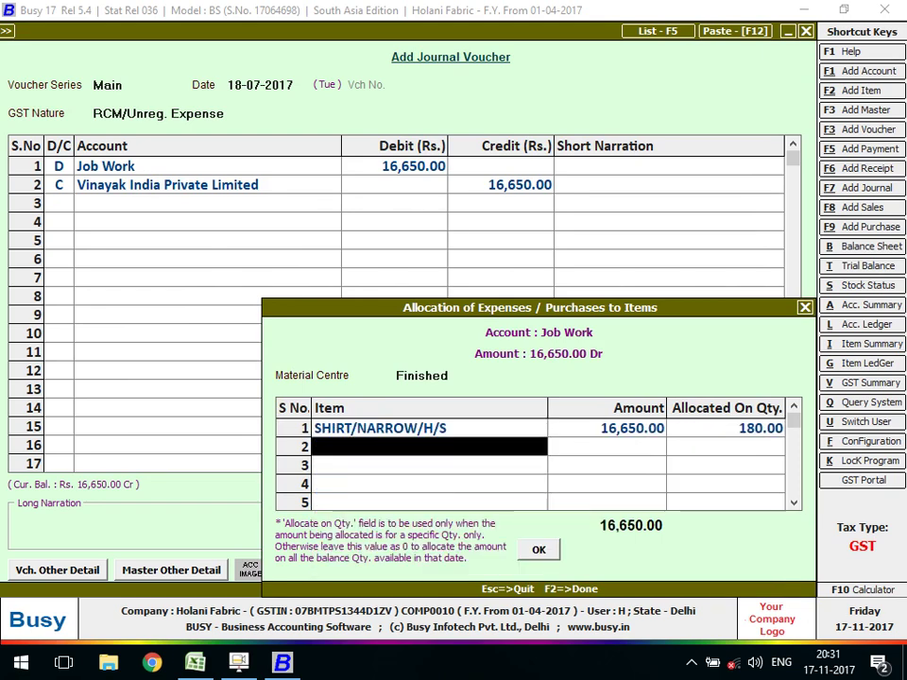
key(F2)
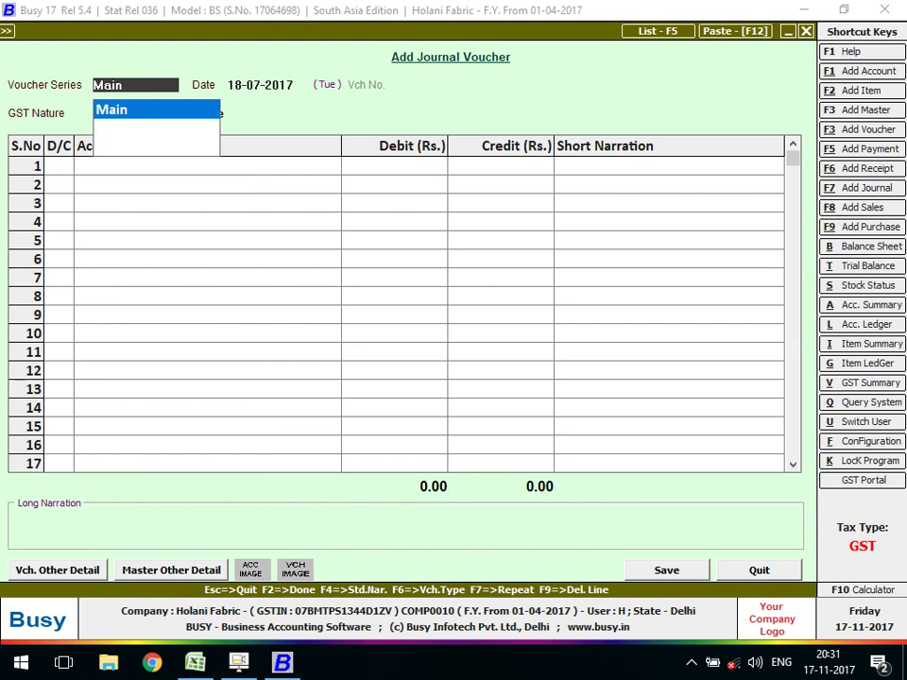
- Run Check/Post Consolidated RCM Payable from GST Misc. Utilities for 18-07-2017
key(Escape)
key(Escape)
key(Down)
key(Down)
key(Down)
key(Down)
key(Down)
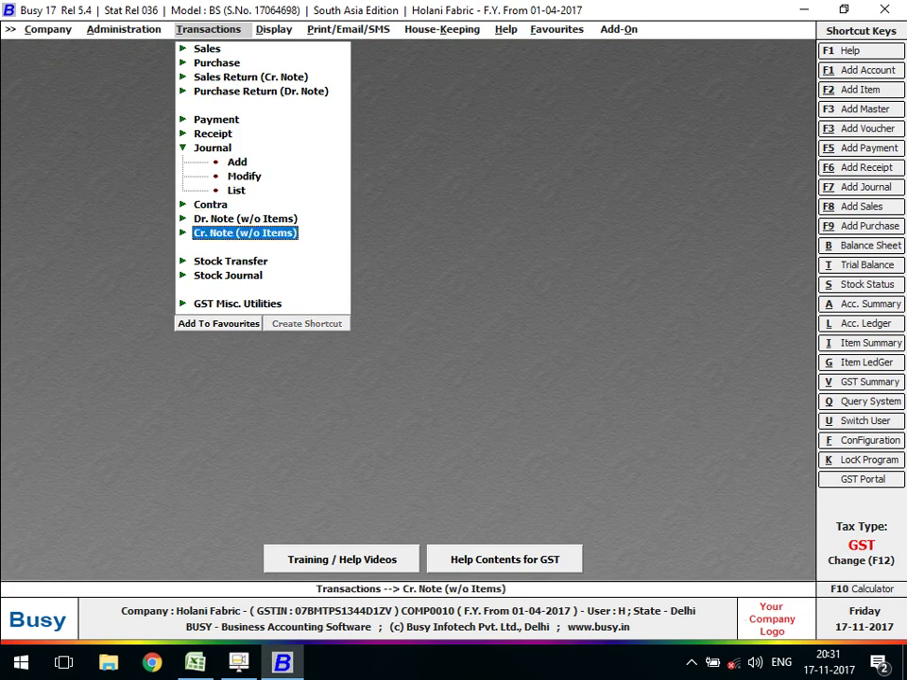
key(Down)
key(Down)
key(Down)
key(Down)
key(Up)
key(Return)
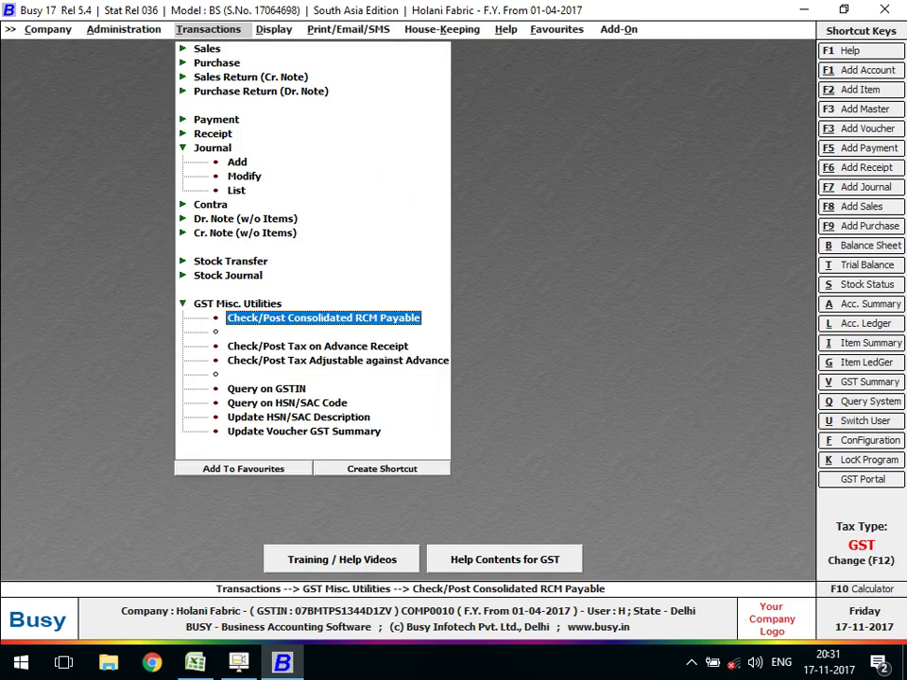
key(Return)
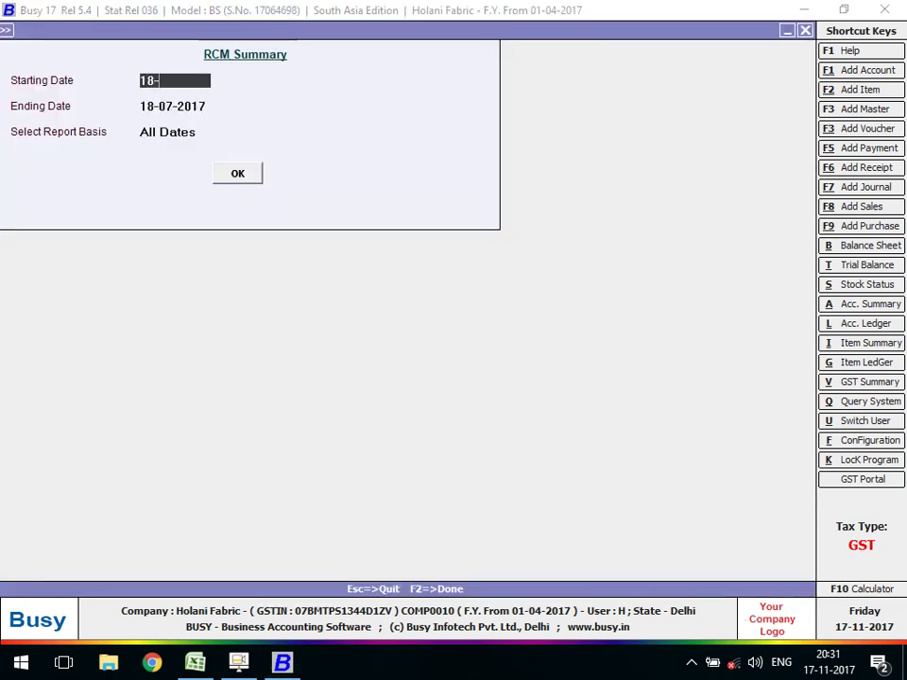
text(18-07)
key(Return)
key(Up)
key(F2)
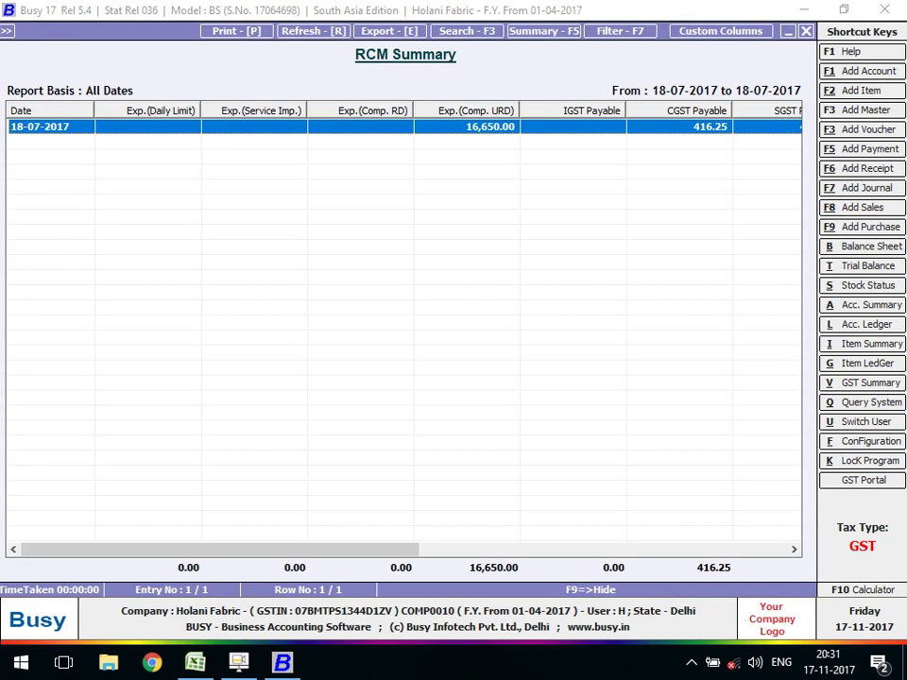
- Post the Consolidated RCM Payable voucher in the Main series with default RCM tax accounts
key(Return)
key(Down)
key(Return)
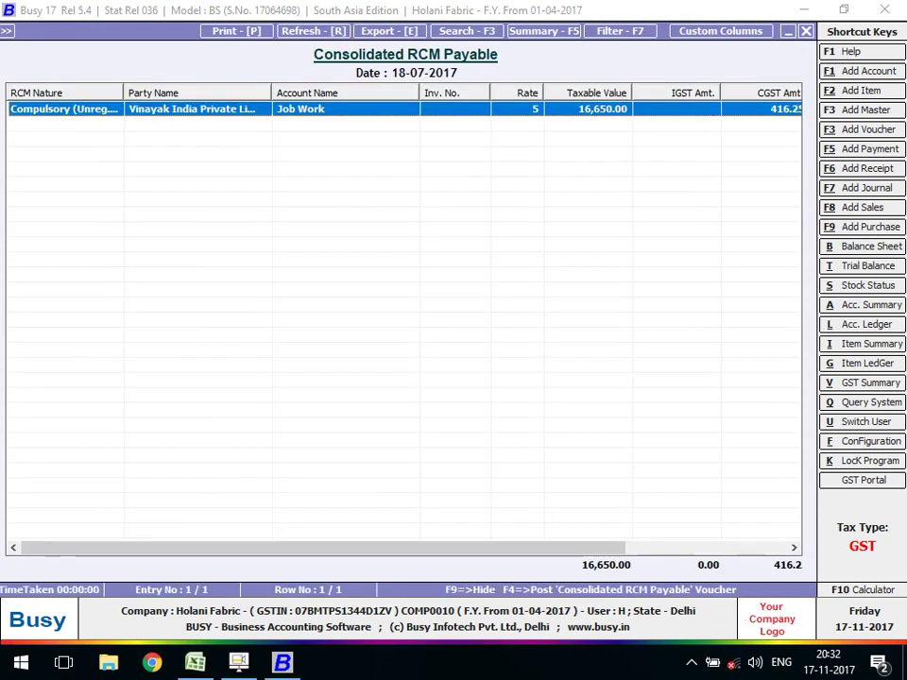
key(F4)
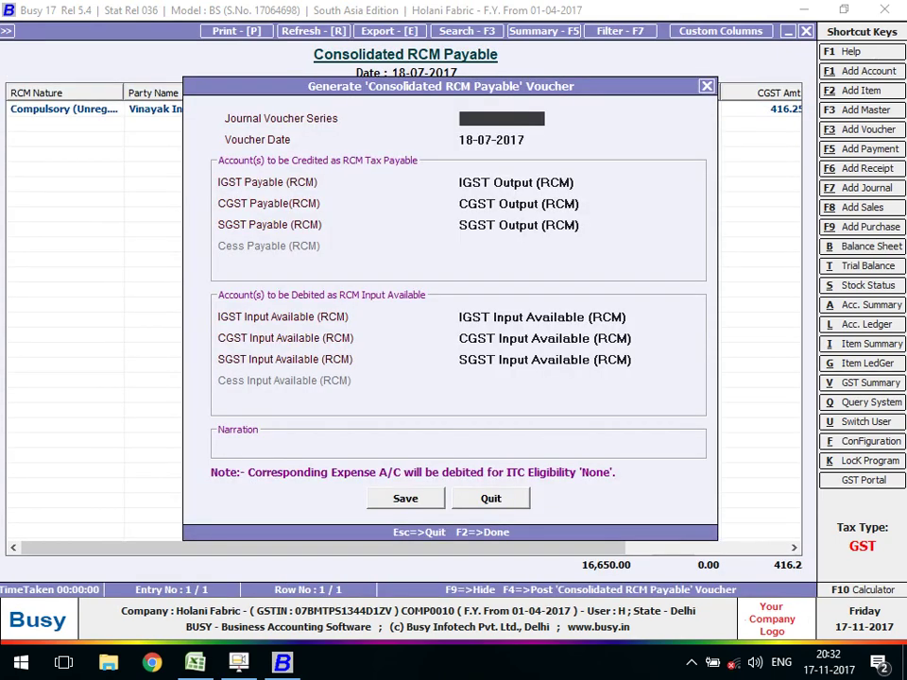
key(Return)
key(Return)
key(Return)
key(Return)
key(Return)
key(Return)
key(Return)
key(Return)
key(Return)
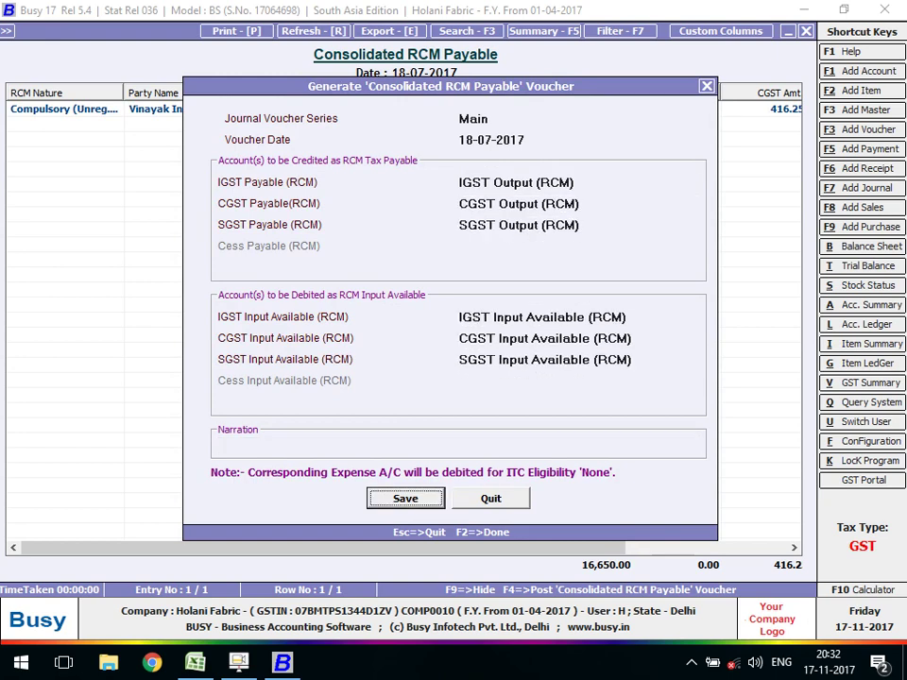
key(Return)
key(Return)
key(Return)
key(Return)
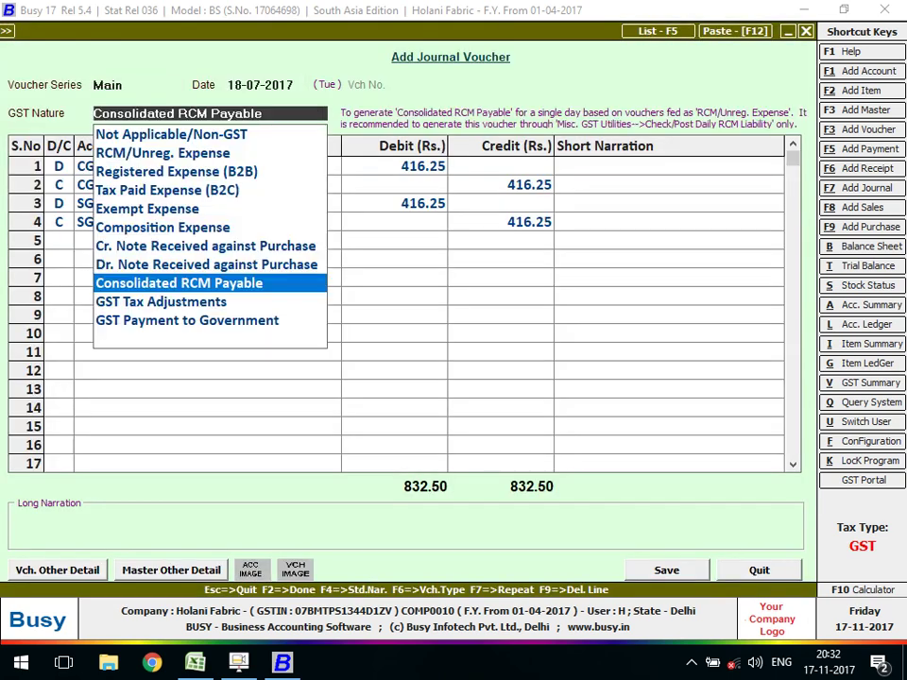
key(Return)
key(Return)
key(Return)
key(Return)
key(Return)
key(Return)
key(Return)
key(Return)
key(Return)
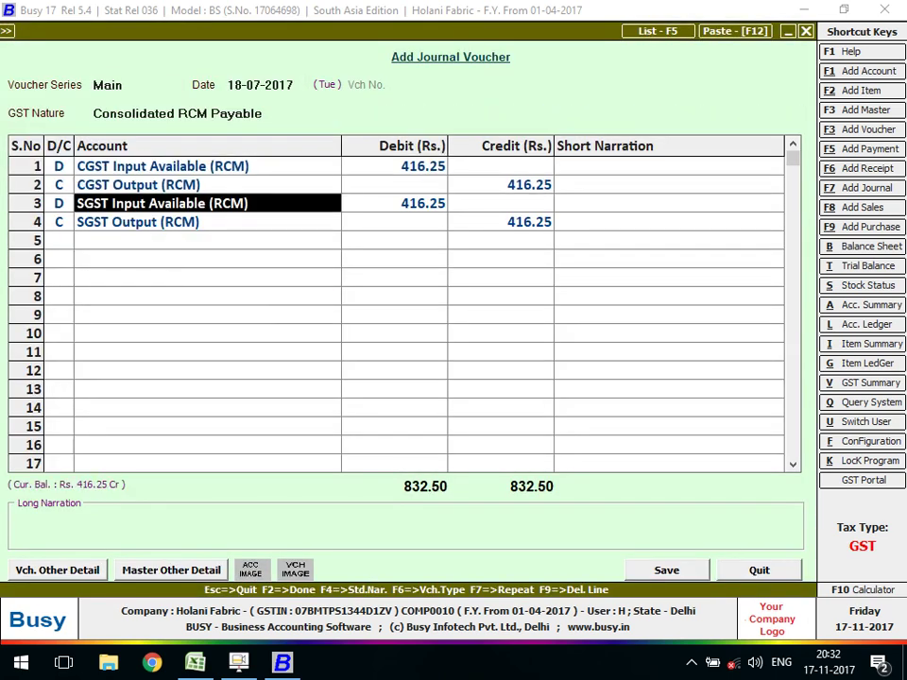
key(Return)
key(Return)
key(Return)
key(Return)
key(Return)
key(Return)
key(Return)
key(Return)
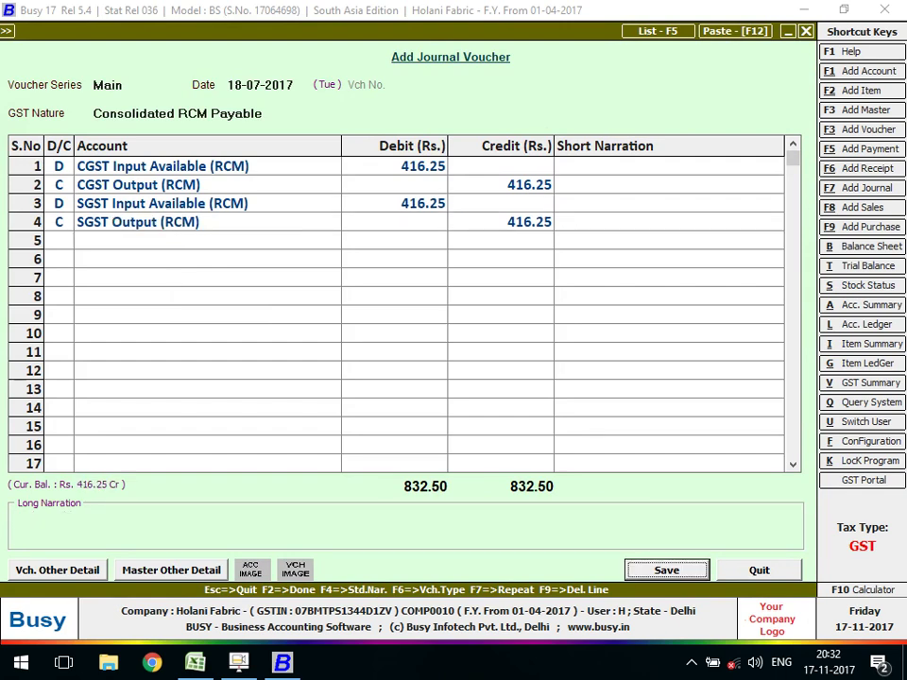
key(Return)
key(Return)
key(Return)
key(Return)
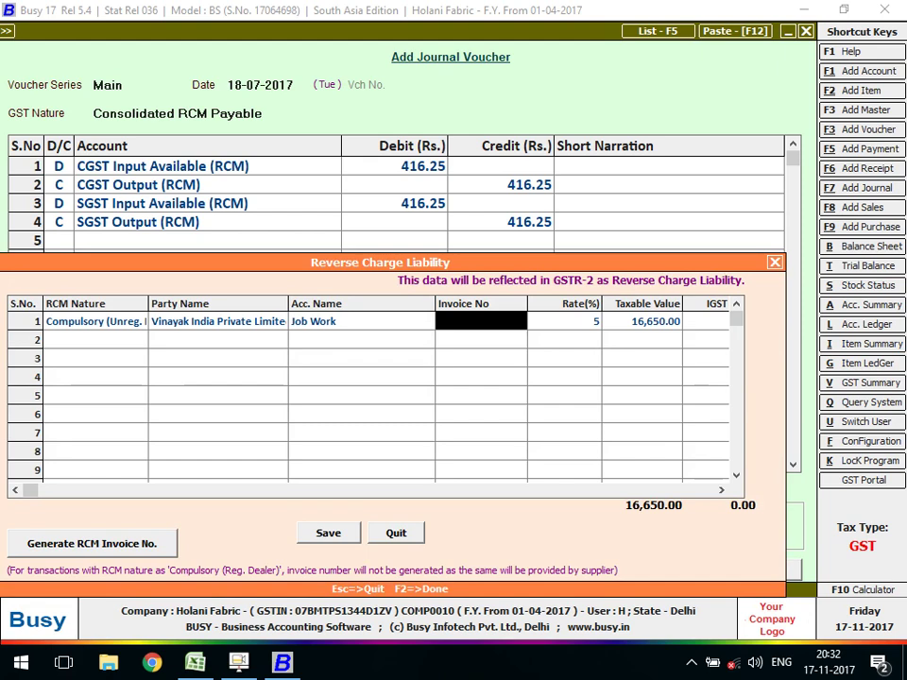
- Generate the RCM invoice number, save the liability details, and skip printing
key(Return)
key(Return)
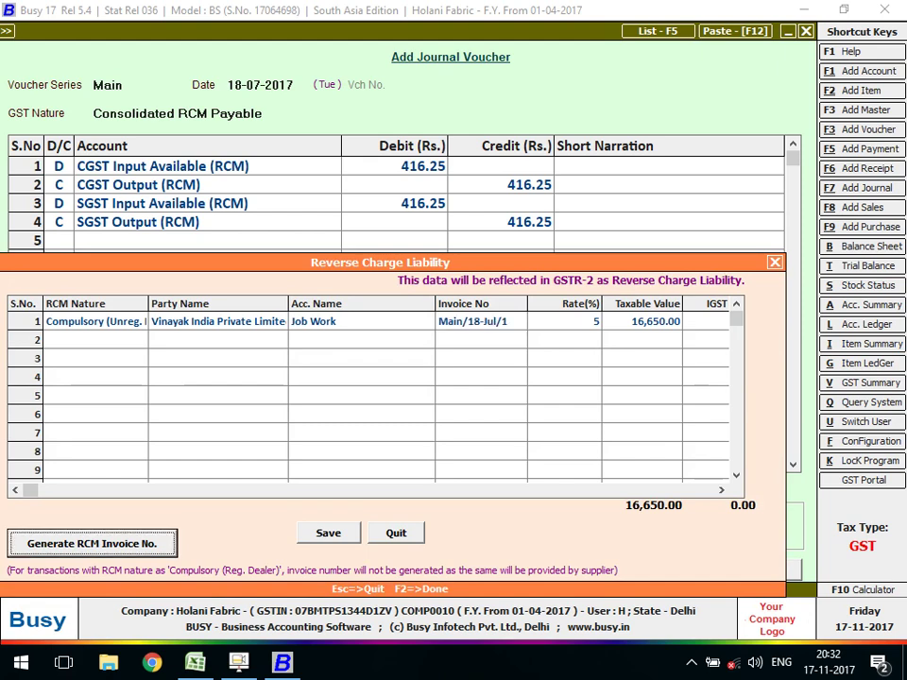
key(F2)
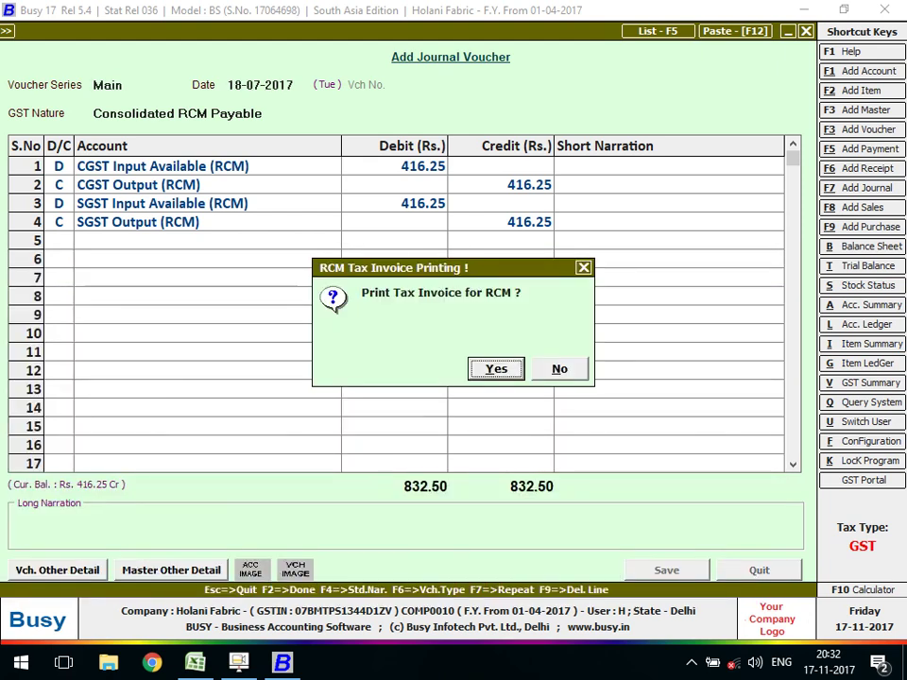
key(Escape)
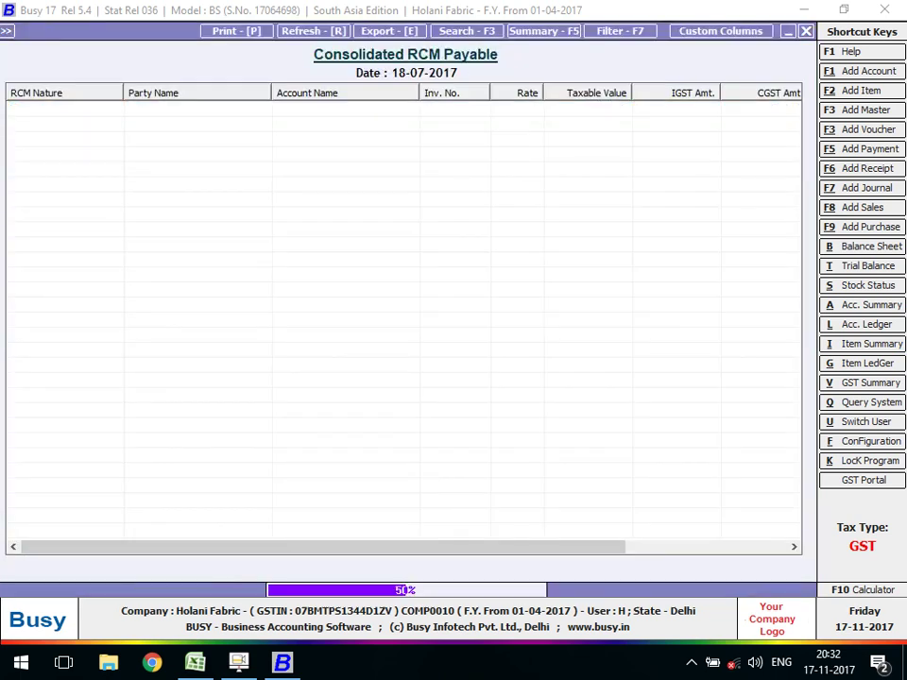
key(Escape)
key(Escape)
key(Escape)
key(Escape)
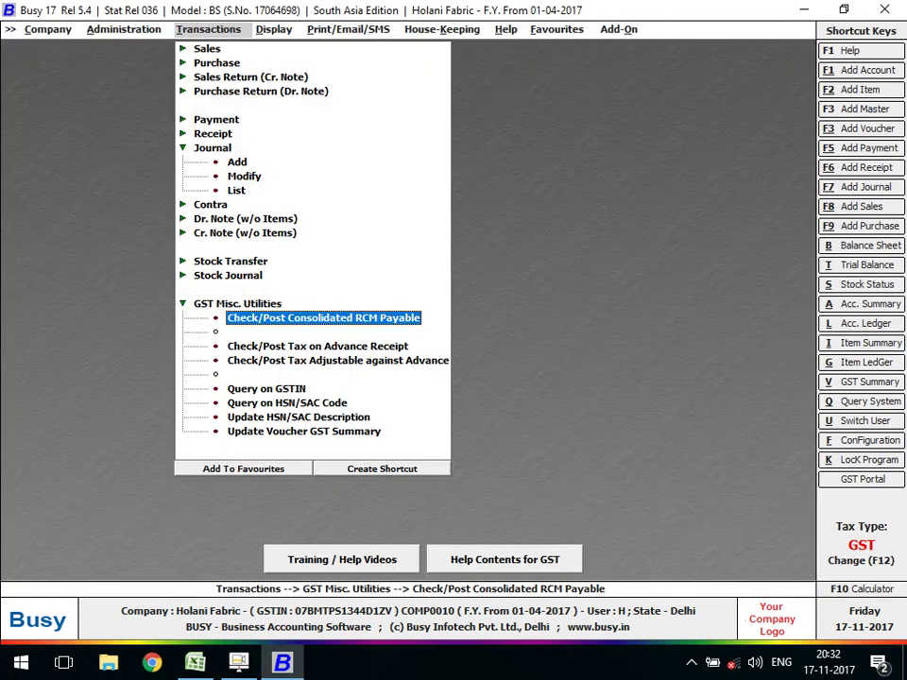
- Generate the GSTR-2 return for July from the GST reports
key(Right)
key(Left)
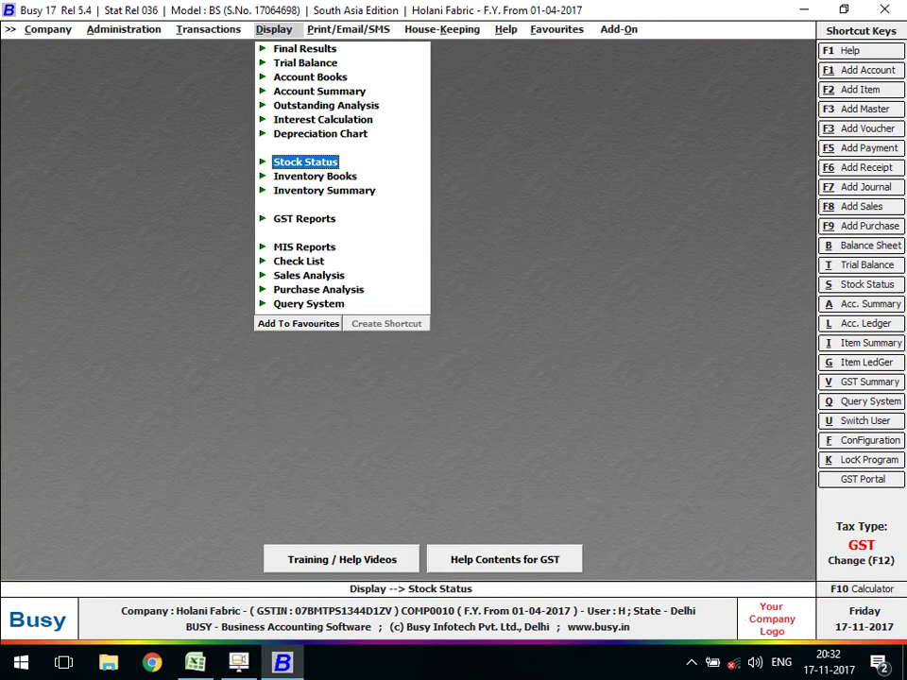
key(Down)
key(Down)
key(Down)
key(Right)
key(Right)
key(Down)
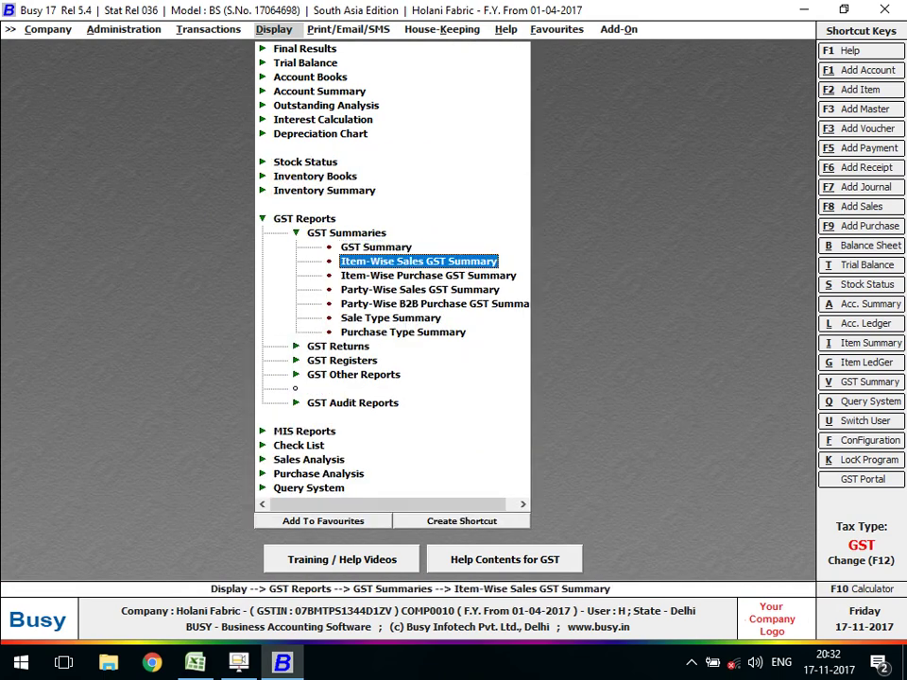
key(Up)
key(Left)
key(Down)
key(Right)
key(Down)
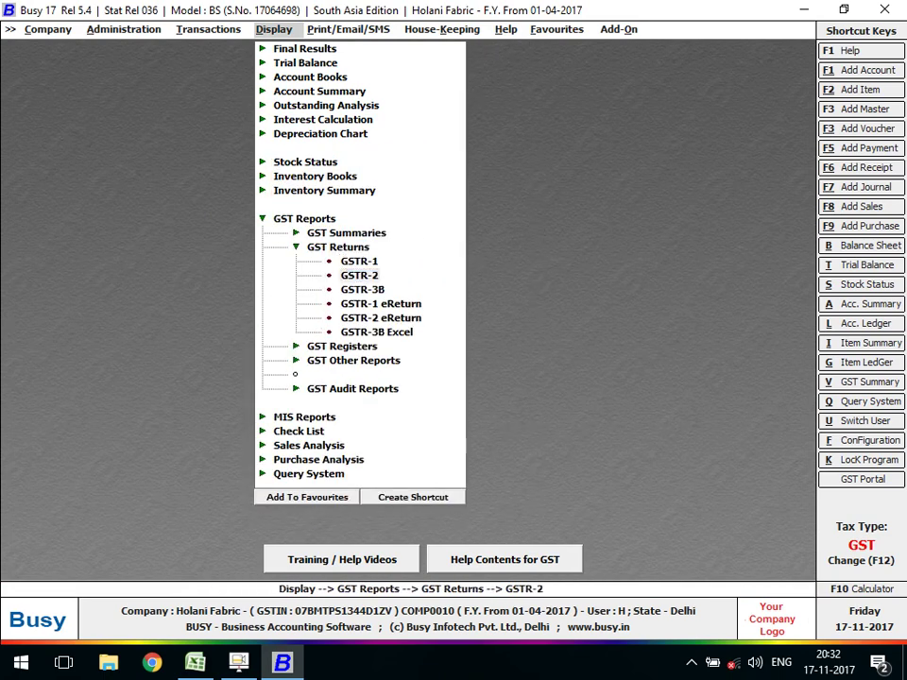
key(Return)
key(Return)
key(Up)
key(Return)
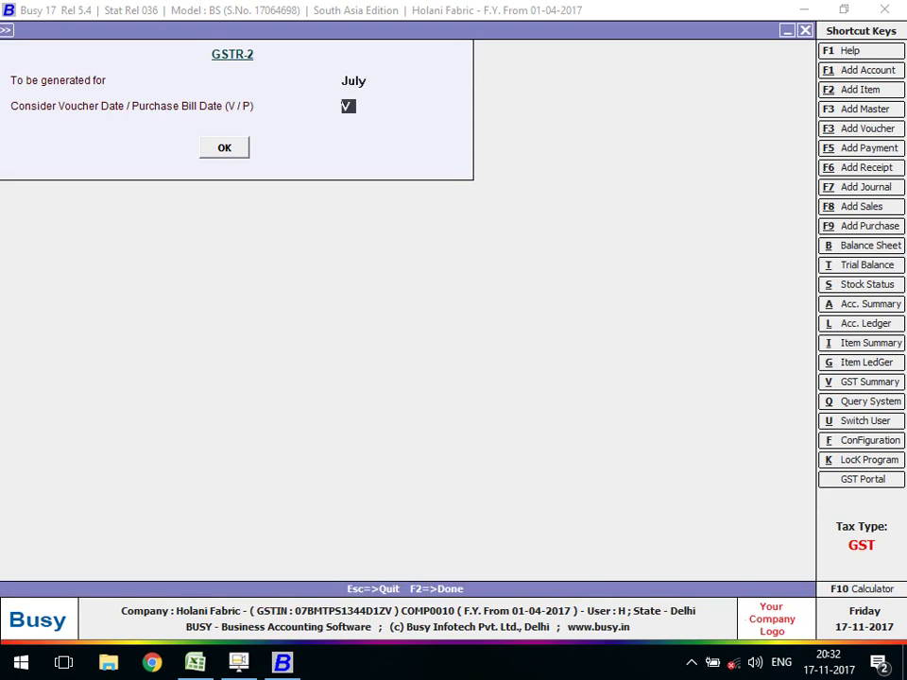
key(Return)
- Inspect the B2BUR Invoices - 4B entry and its RCM journal, then return to transaction types
key(Down)
key(Down)
key(Down)
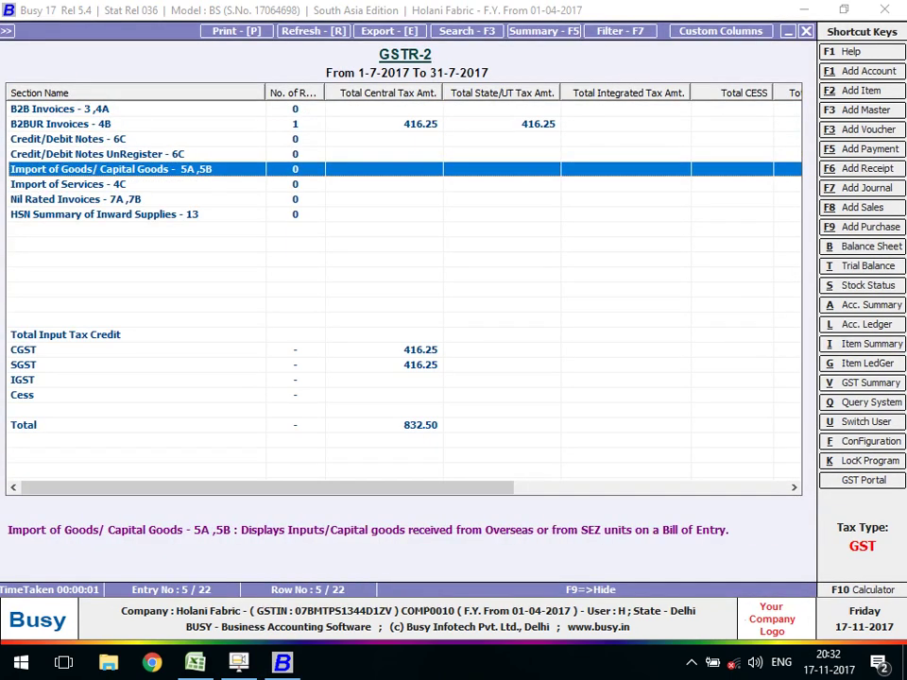
key(Up)
key(Up)
key(Up)
key(Return)
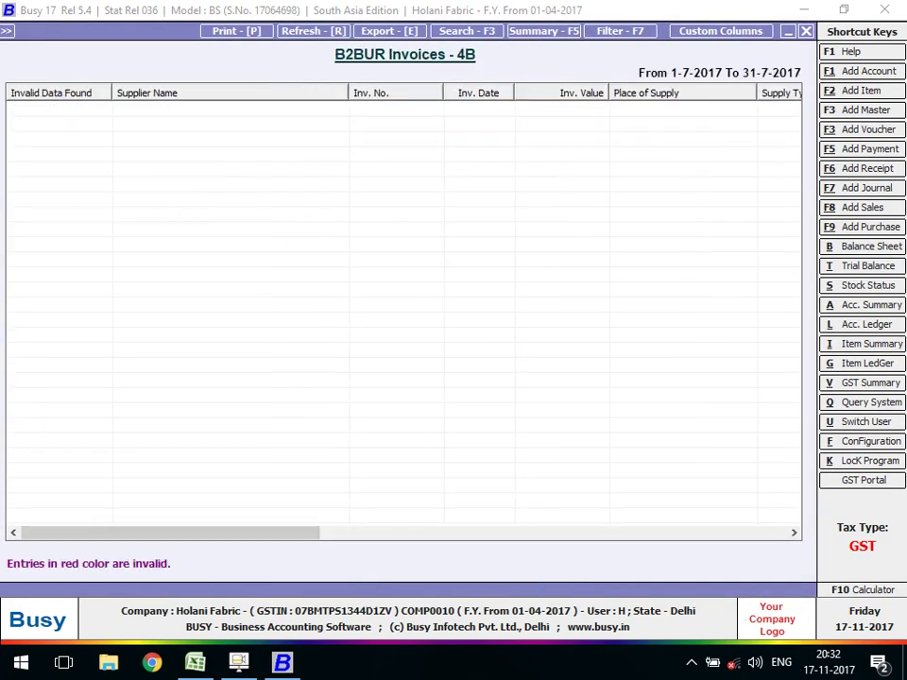
key(Return)
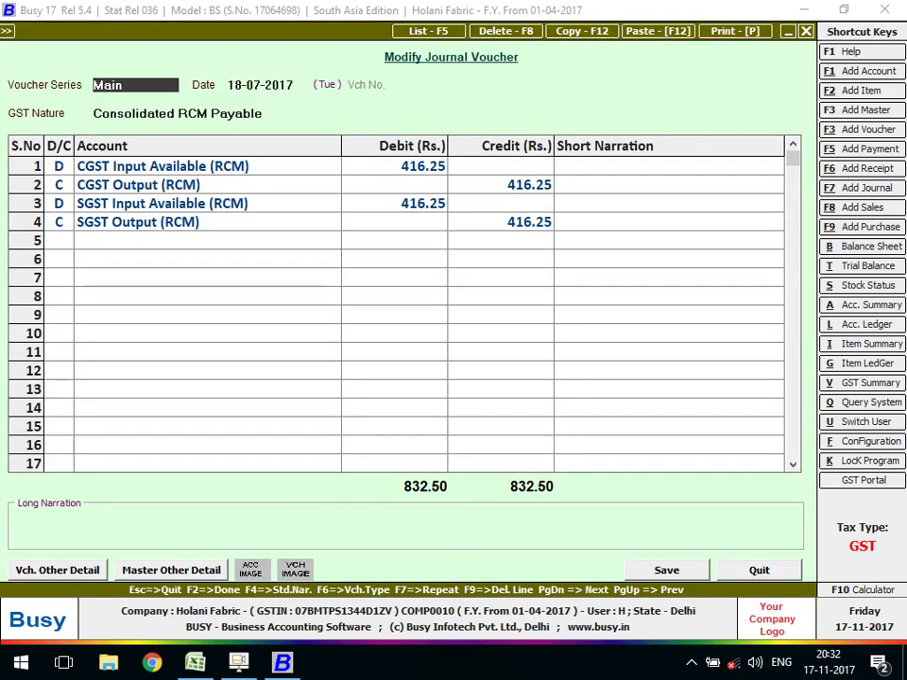
key(Escape)
key(Escape)
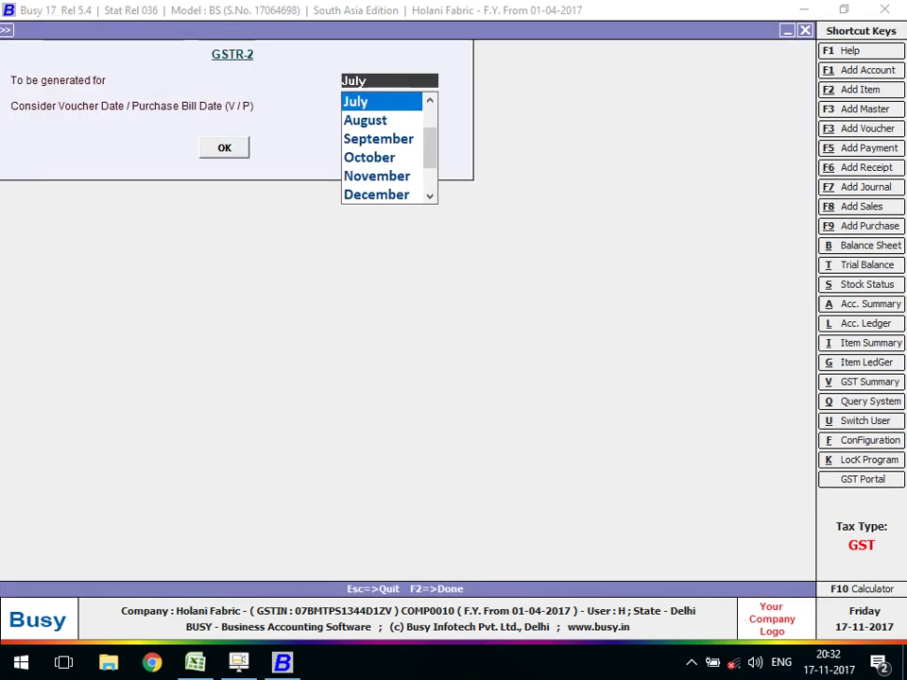
key(Escape)
key(Escape)
key(Left)
- Open the existing journal voucher for modification and set GST nature to Registered Expense (B2B)
key(Down)
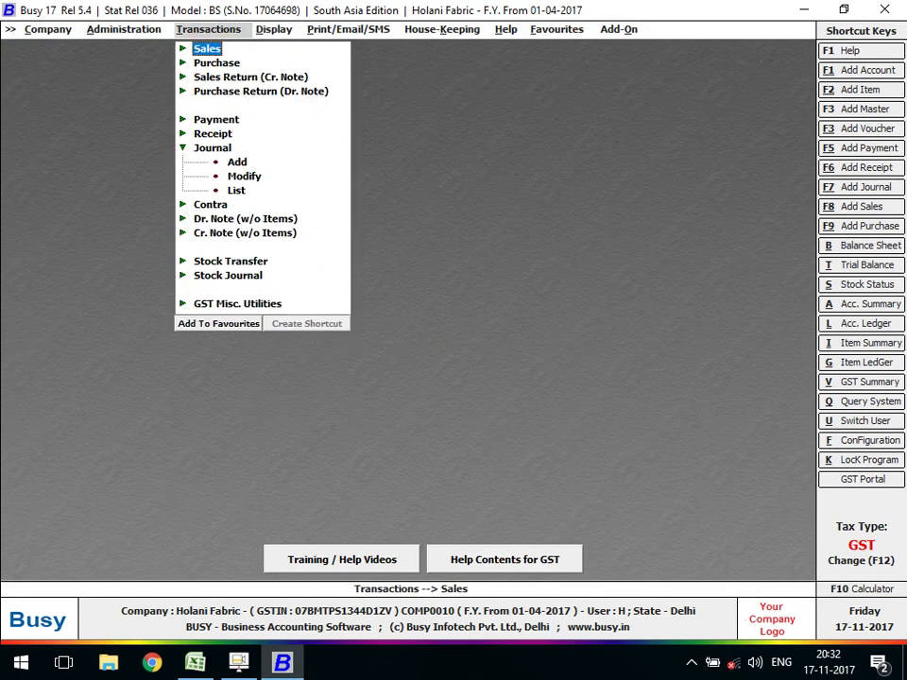
key(Down)
key(Down)
key(Down)
key(Down)
key(Down)
key(Down)
key(Down)
key(Down)
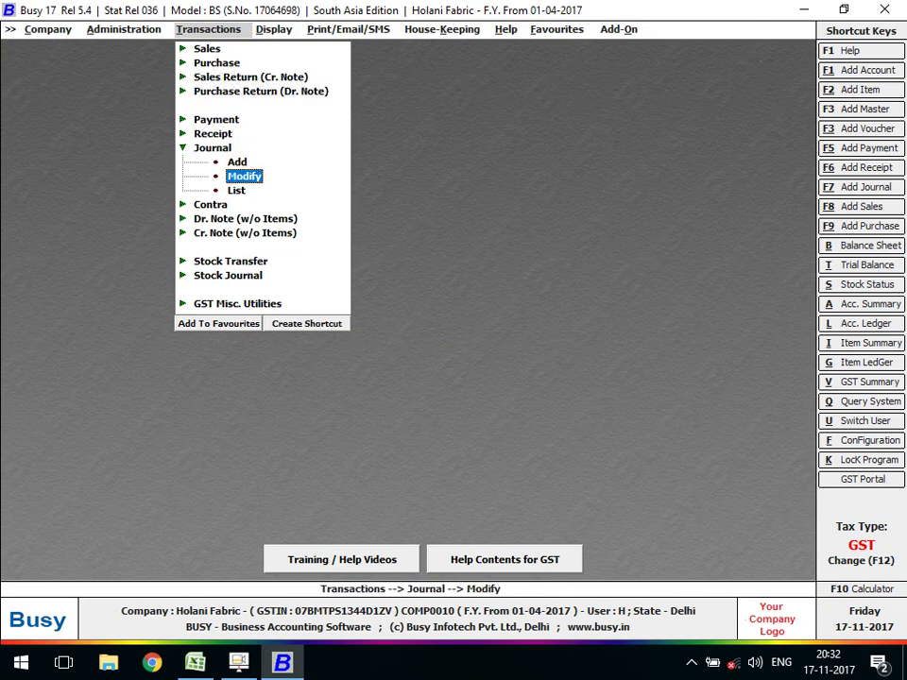
key(Return)
key(Return)
key(Return)
key(Return)
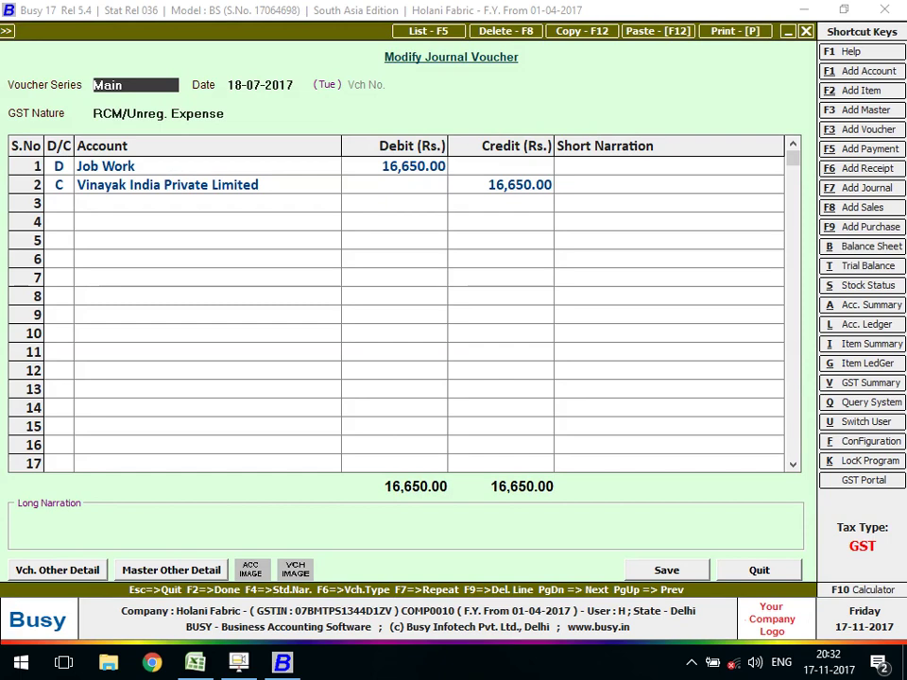
key(Return)
key(Return)
key(Return)
key(Up)
key(Down)
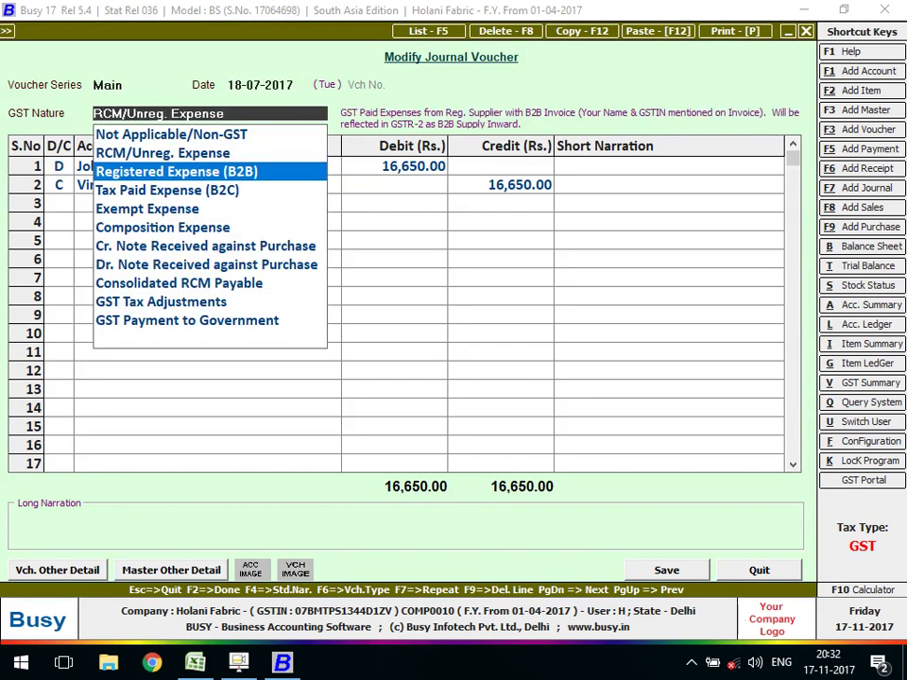
key(Return)
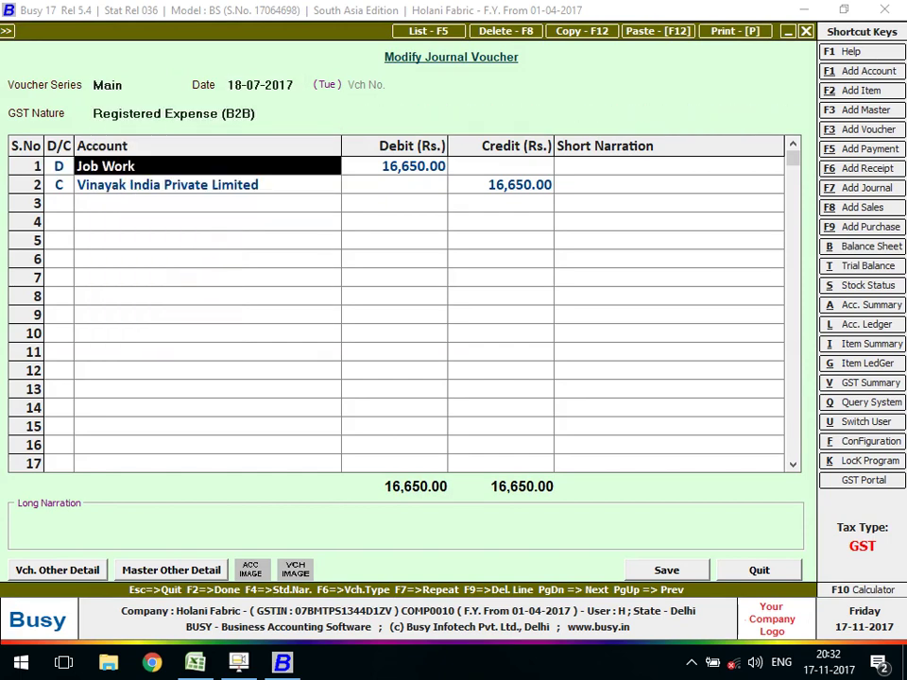
- Debit Job Work 15,875.50 and replace the second line with CGST Input at 396.44
key(Return)
text(15)
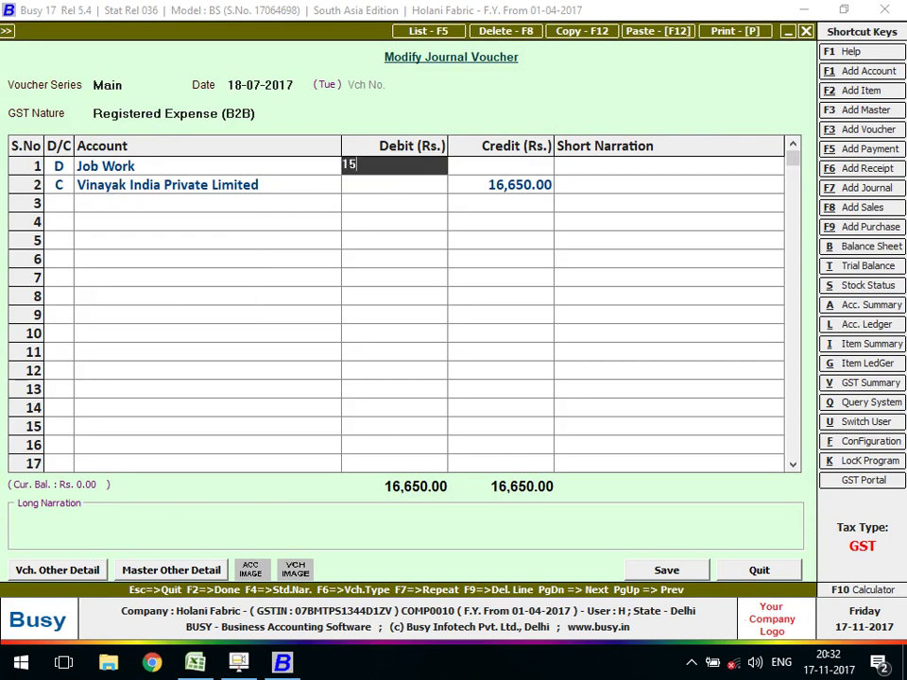
text(,875.50)
key(Return)
key(d)
key(Return)
key(BackSpace)
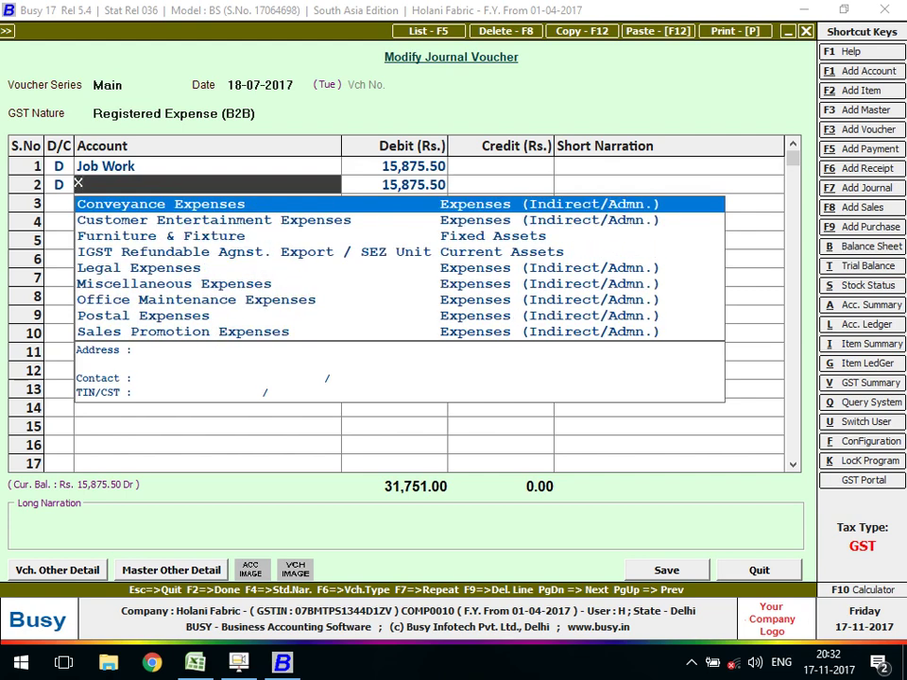
text(CGS)
key(Down)
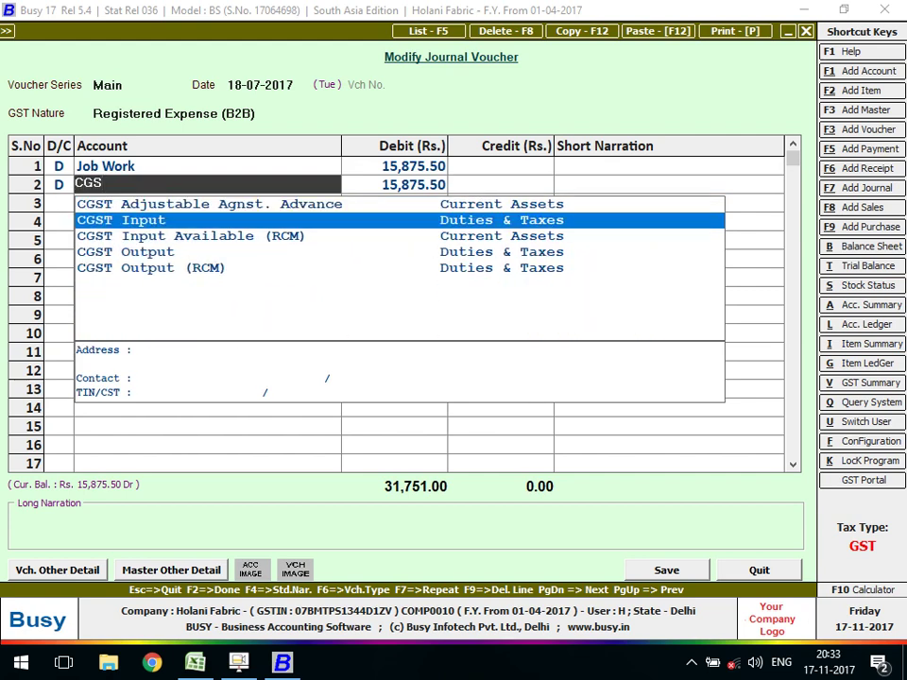
key(Return)
text(396)
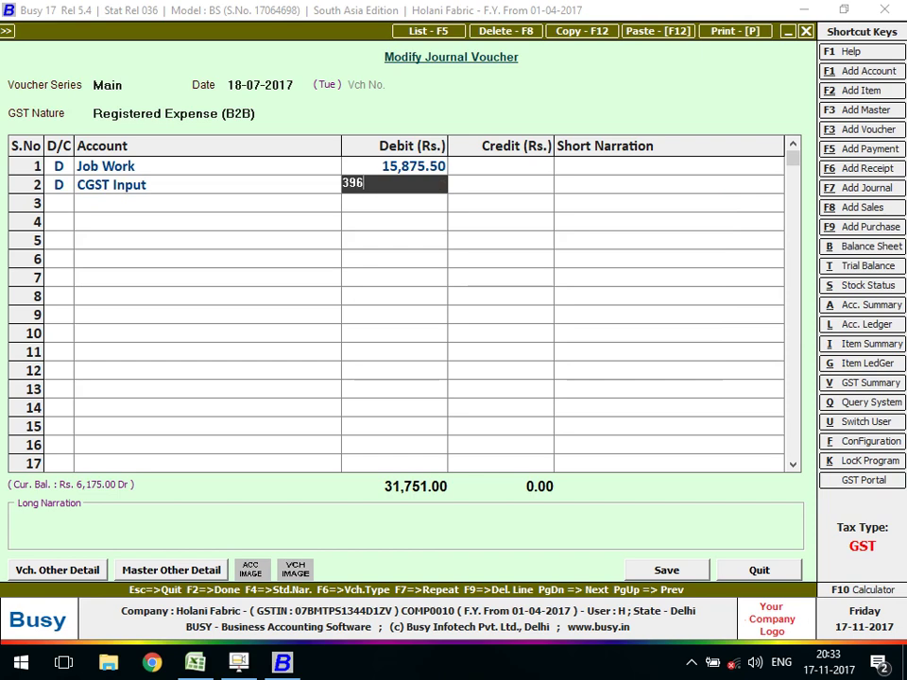
text(.44)
key(Return)
- Add SGST Input at 396.44 and credit Vinayak India Private Limited as the balancing line
key(d)
key(Return)
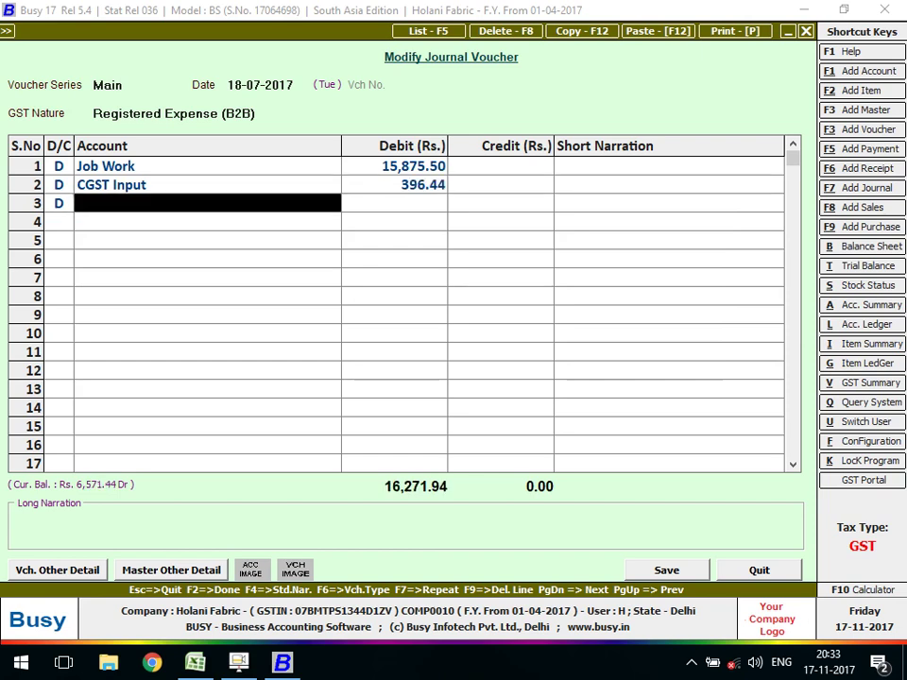
text(sGS)
key(Down)
key(Return)
text(39)
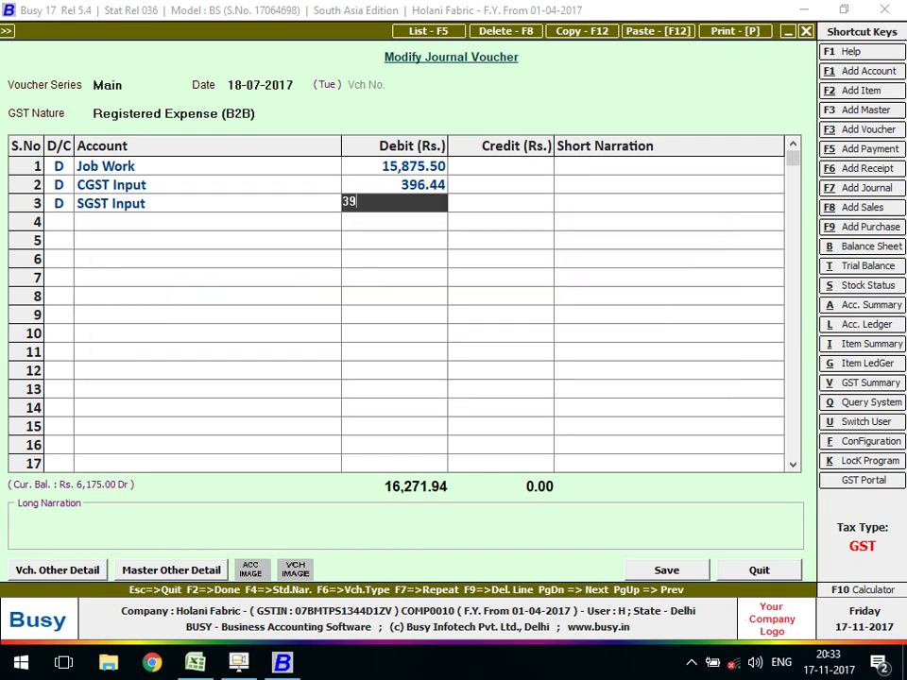
text(6.444)
key(BackSpace)
key(Return)
key(Return)
text(v)
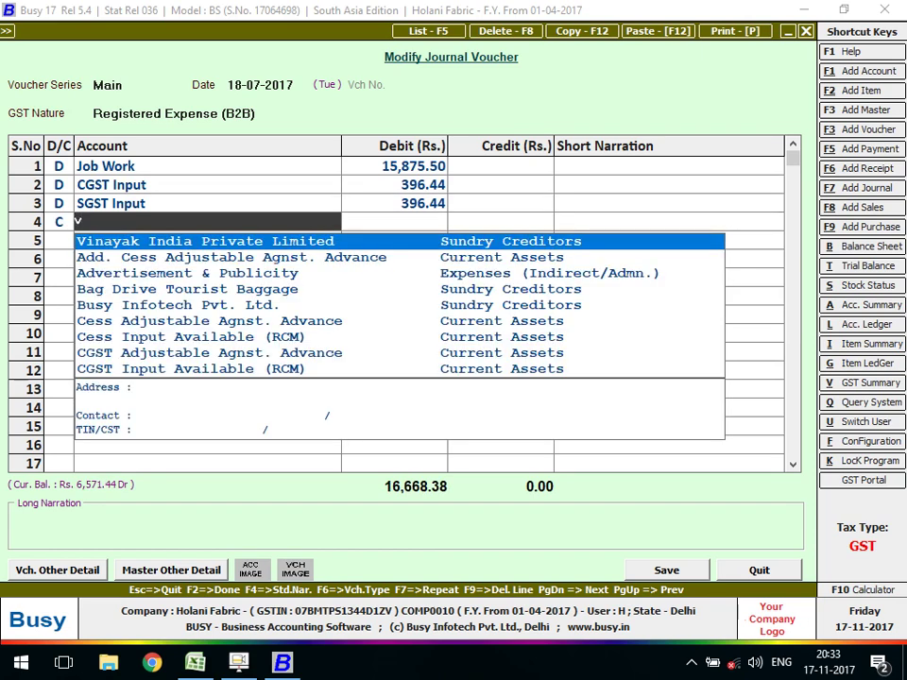
key(Return)
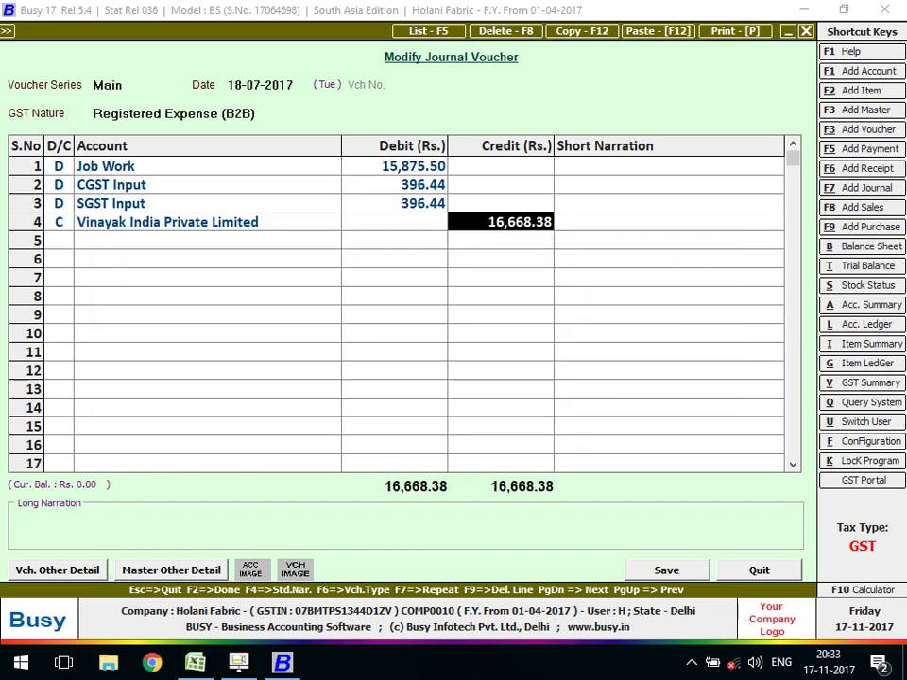
- Review the line amounts and save the balanced 16,668.38 voucher
click(394, 203)
click(394, 185)
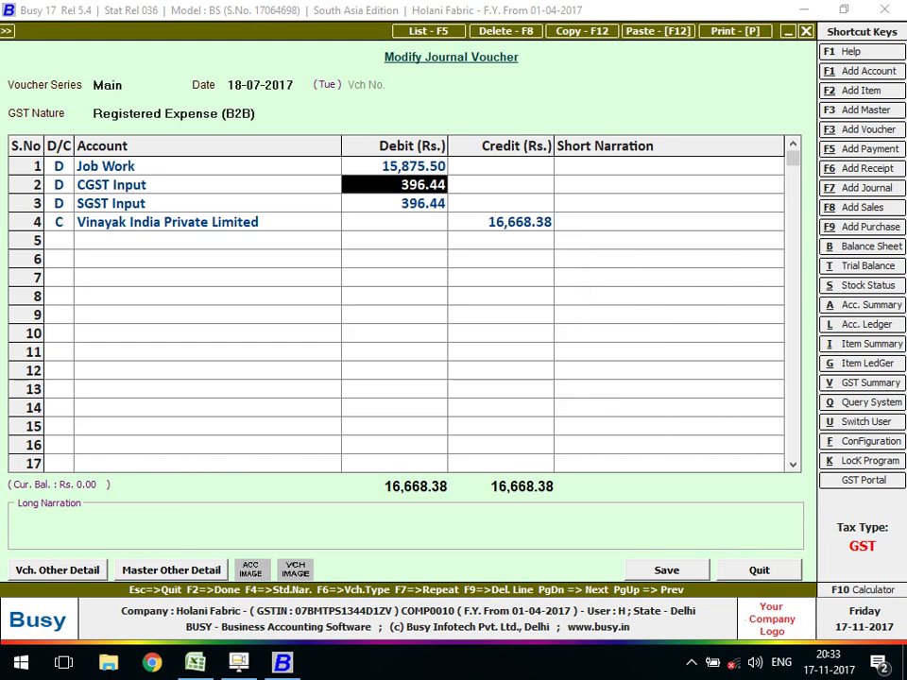
key(Return)
key(Return)
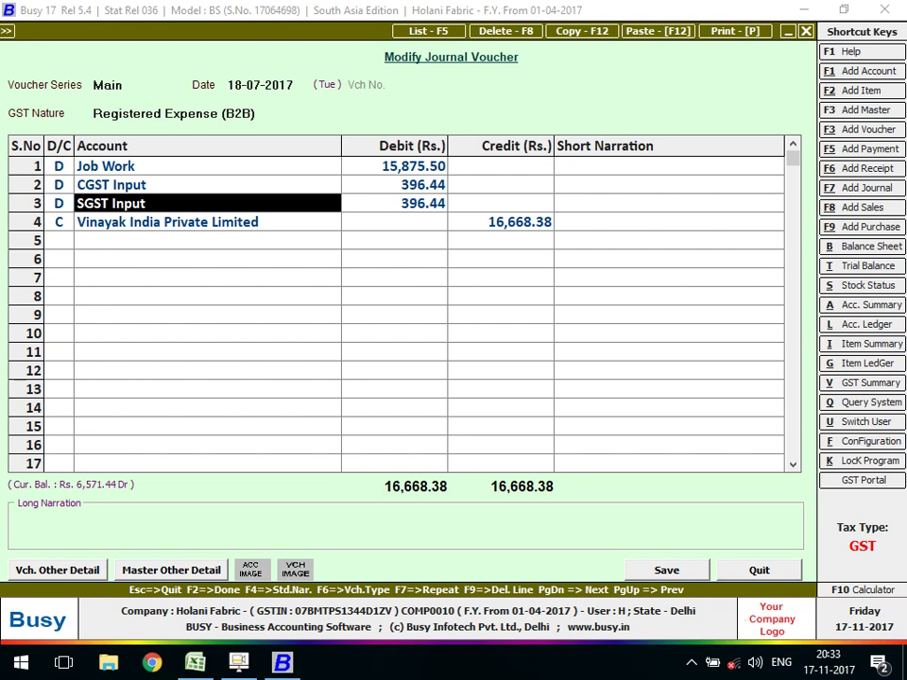
key(F2)
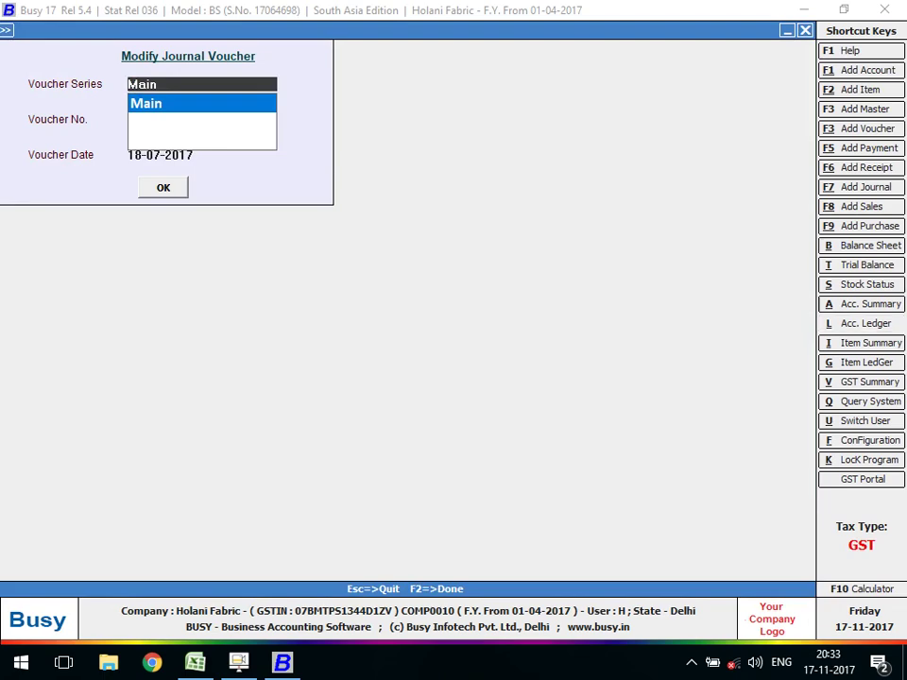
- View Vinayak India Private Limited's ledger showing the Job Work journal at 16,650.00 Cr, then close it
key(l)
key(F2)
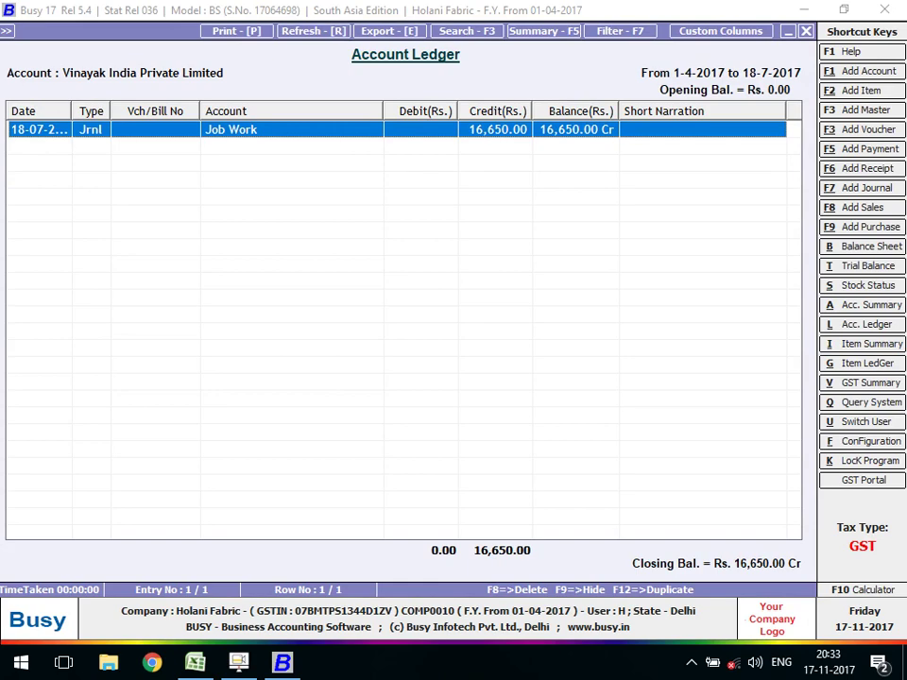
key(Escape)
key(Escape)
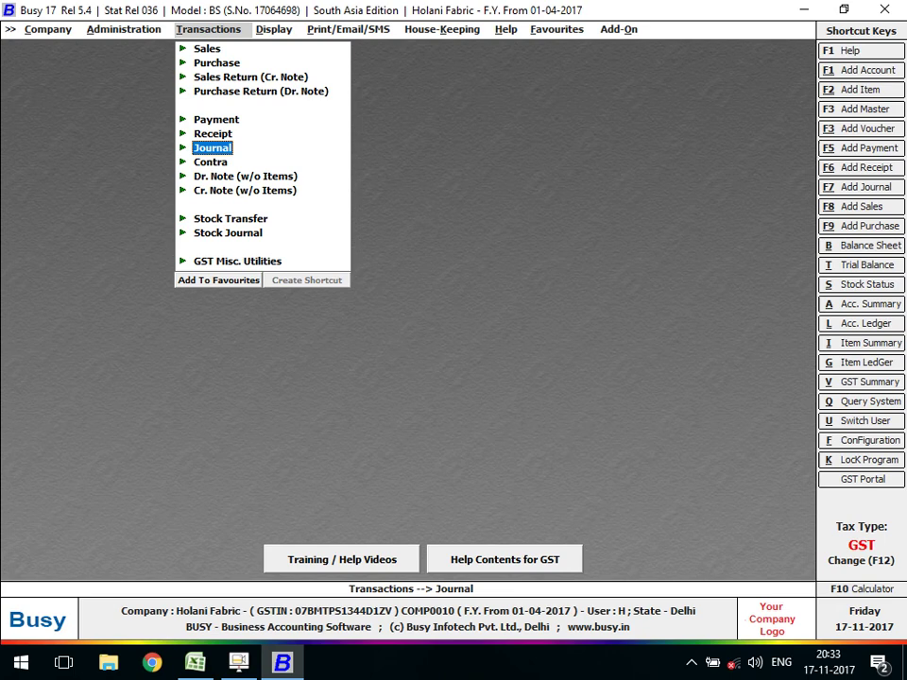
- Inspect the Inventory settings under the Features and Options configuration
key(Left)
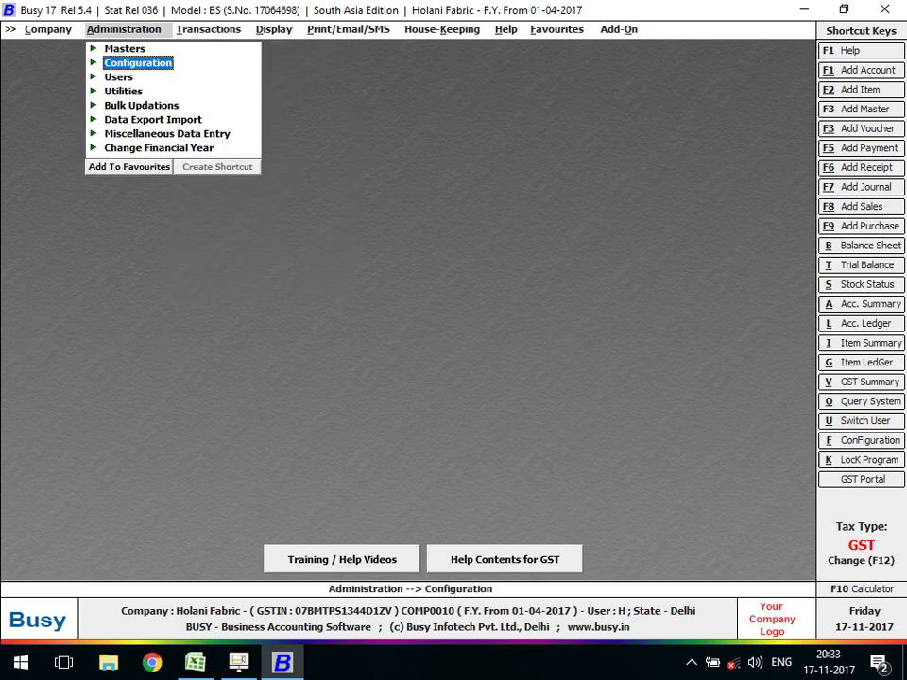
key(Return)
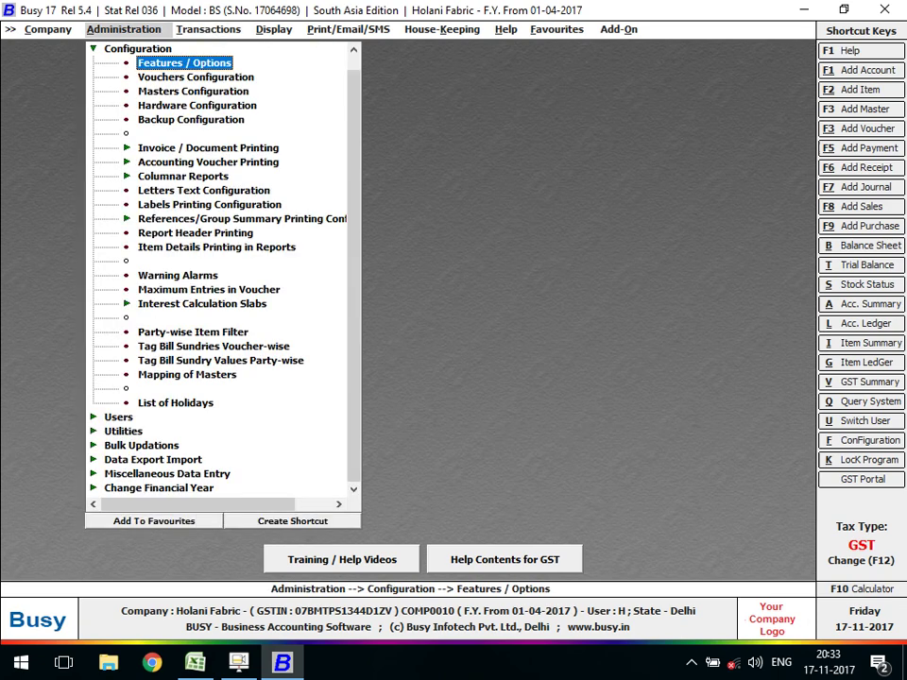
key(Return)
key(Down)
key(Down)
key(Down)
key(Down)
key(Down)
key(Up)
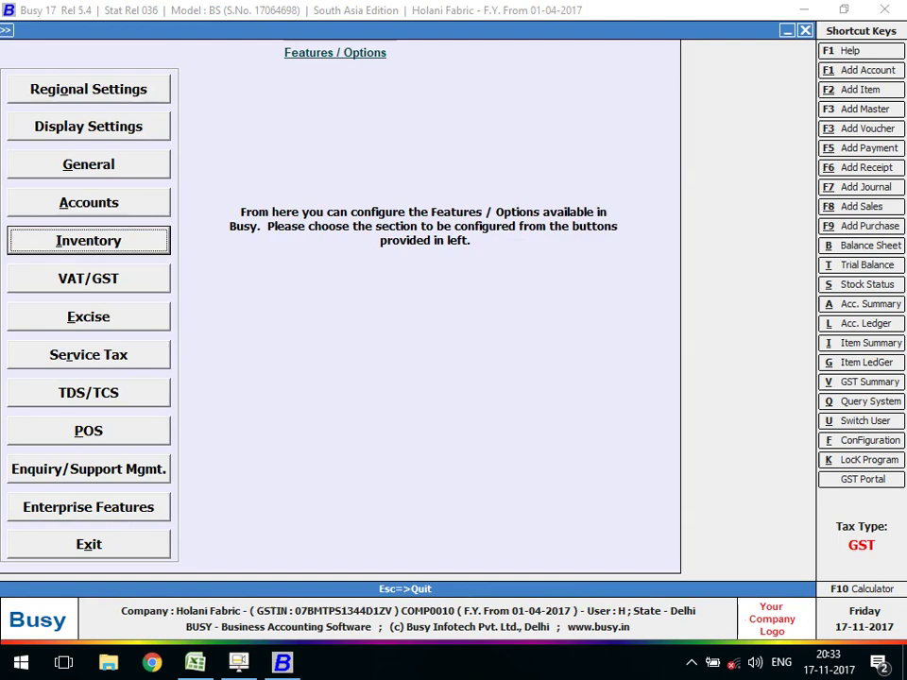
key(Return)
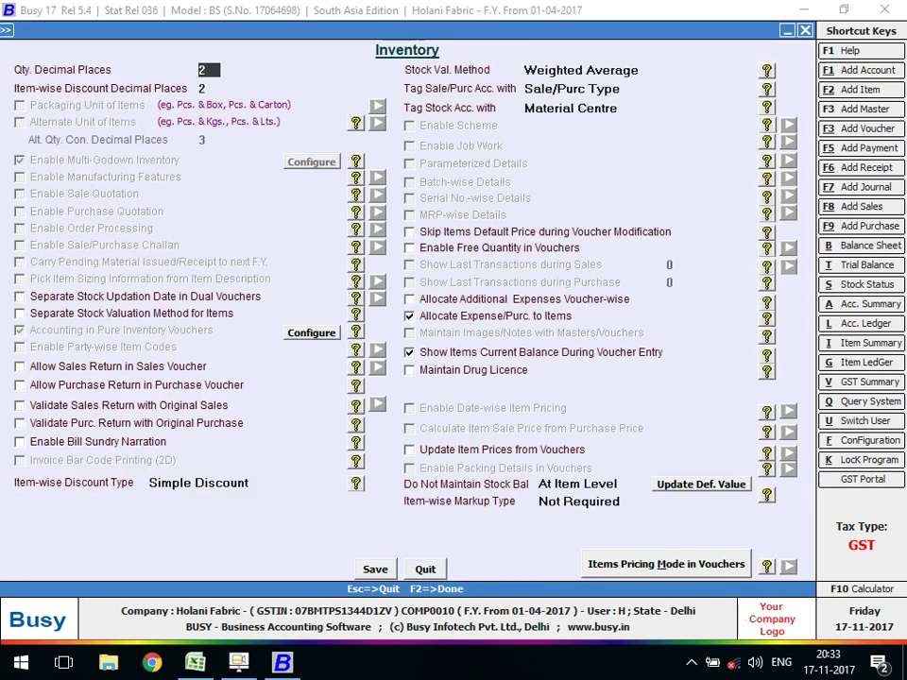
- Start a new journal voucher, accept series Main and the date, and choose Registered Expense (B2B)
key(Escape)
key(Escape)
key(Right)
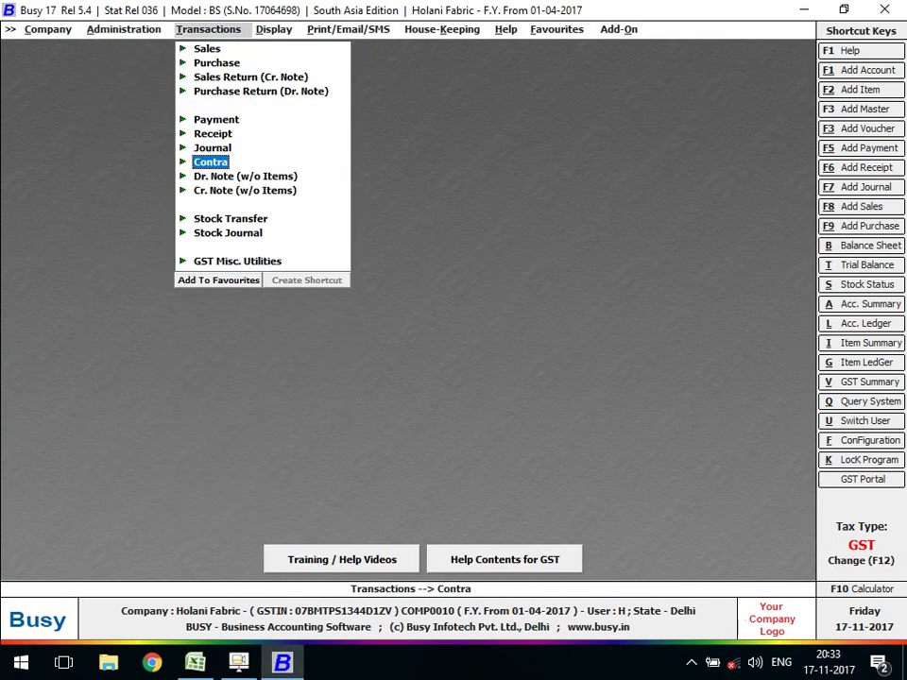
key(Up)
key(Return)
key(Up)
key(Up)
key(Down)
key(Down)
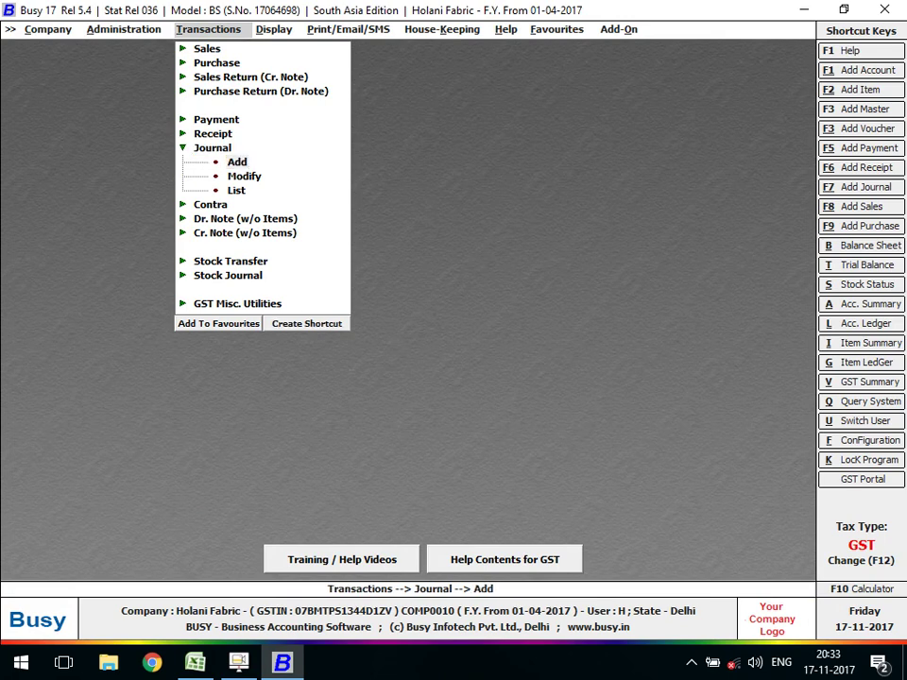
key(Return)
key(Return)
key(Return)
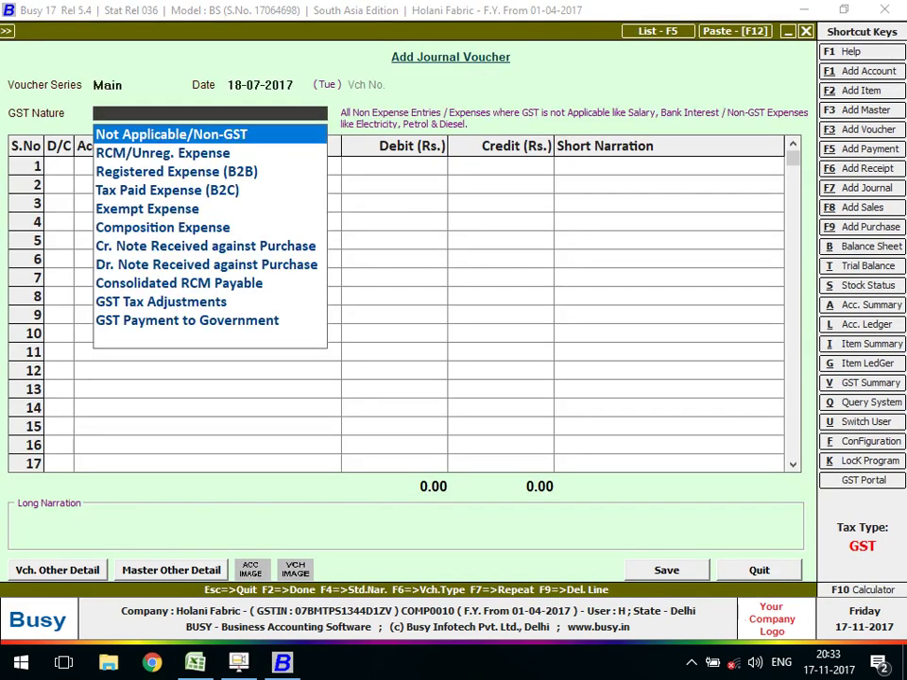
key(Down)
key(Down)
key(Return)
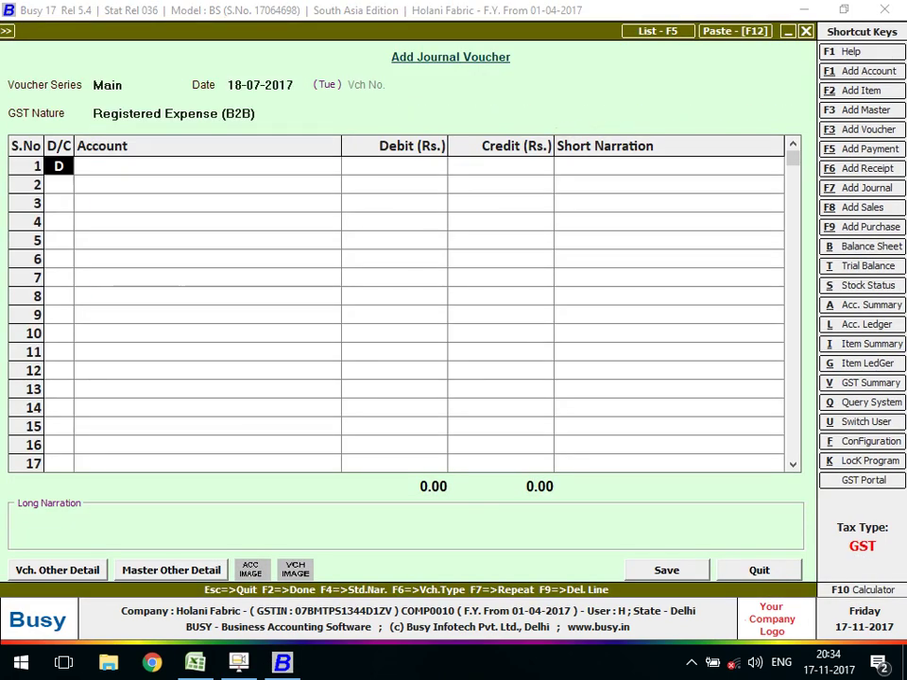
key(Return)
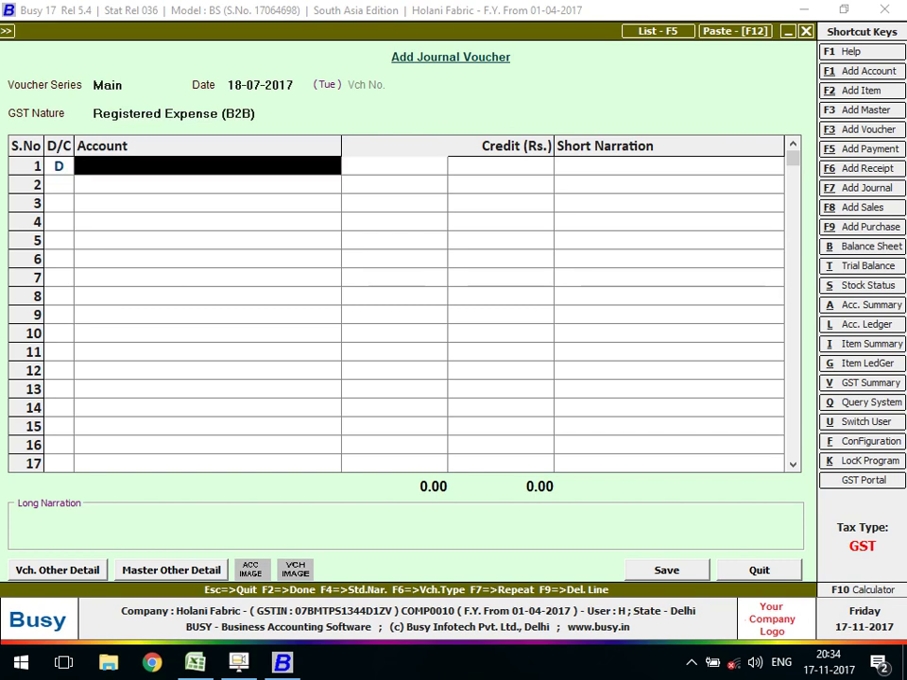
- Create a new account named ALL EXP under the Expenses (Direct/Mfg.) group
key(F3)
text(EX)
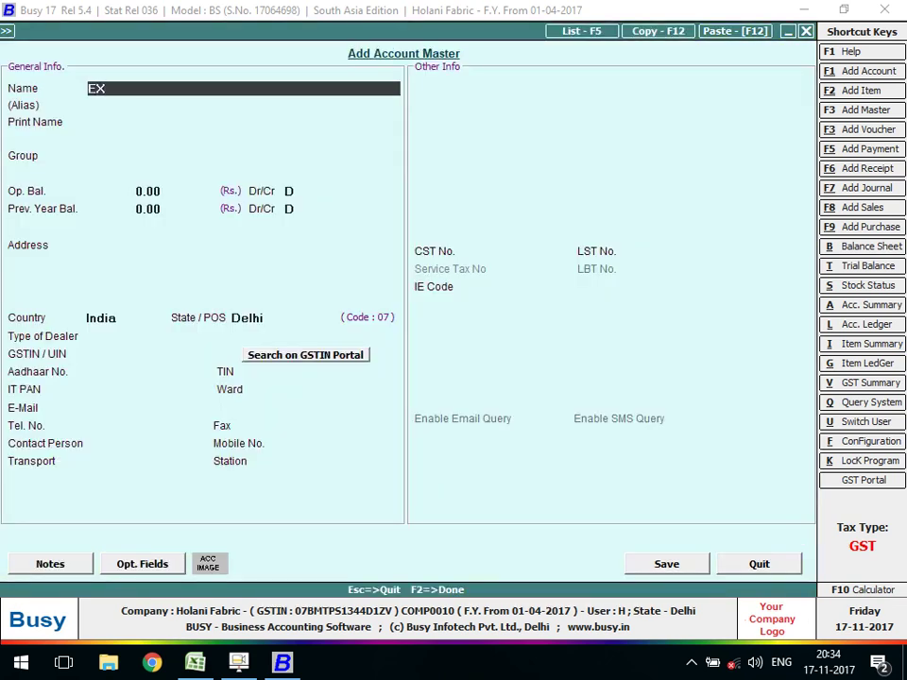
text(P)
key(BackSpace)
key(BackSpace)
key(BackSpace)
text(AL)
text(E)
key(BackSpace)
text(L E)
text(XP)
key(Return)
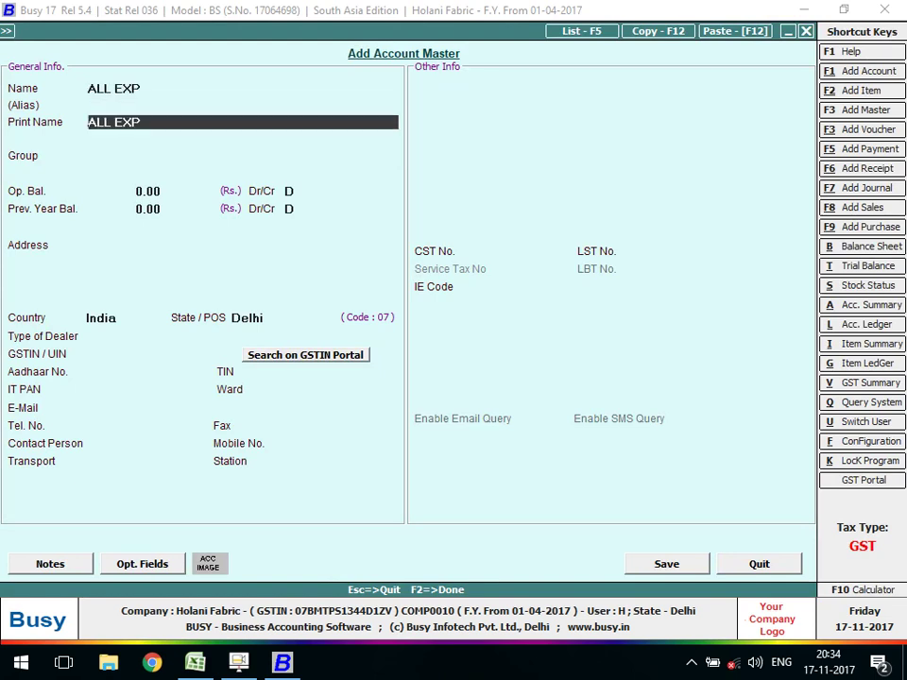
key(Return)
text(E)
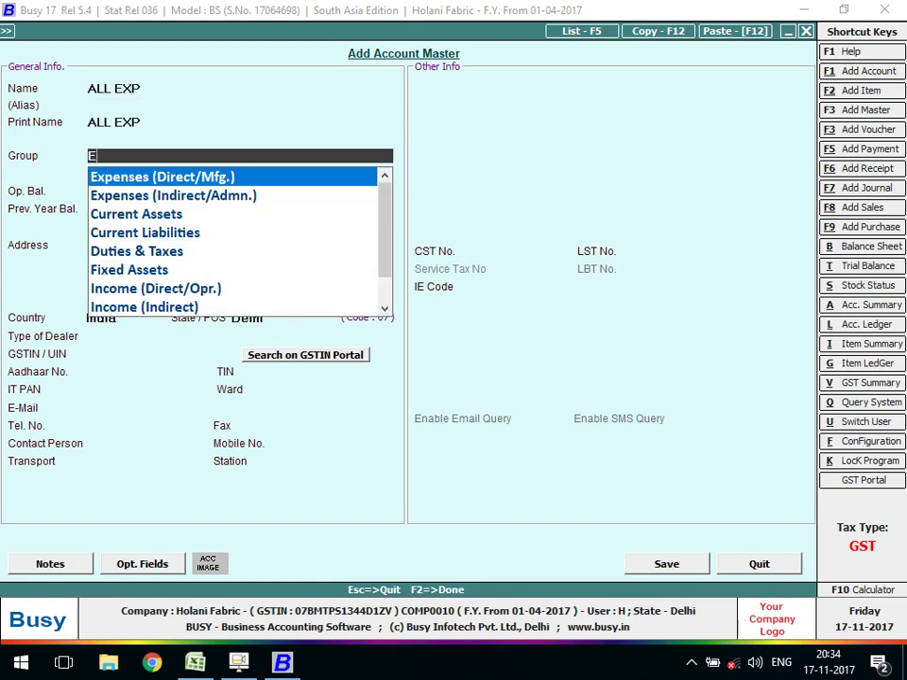
key(Return)
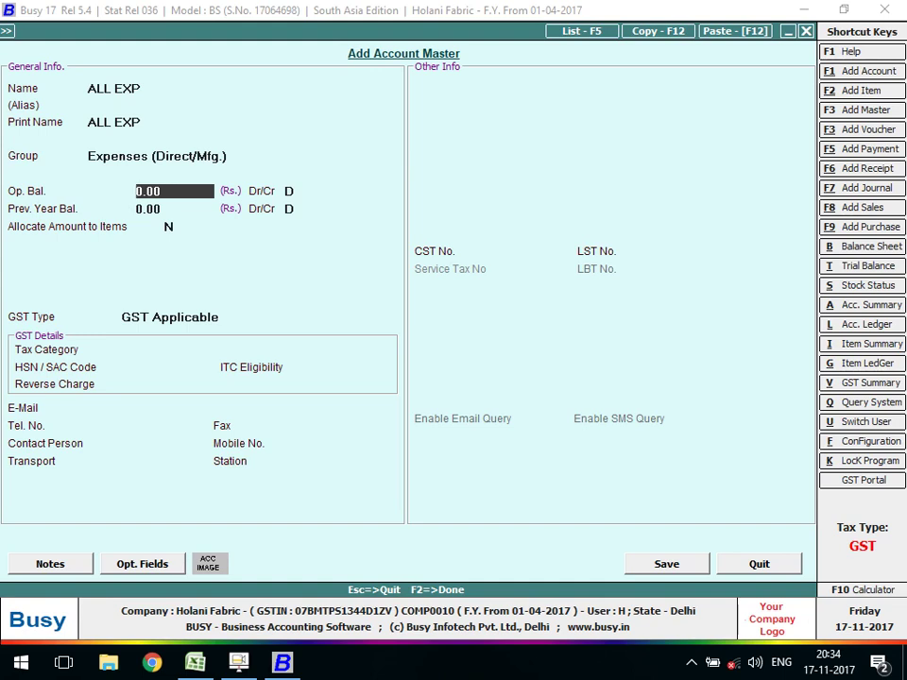
- Enable item allocation, set GST 5%, Input Goods ITC and Compulsory reverse charge, and save
key(Return)
key(Return)
key(Return)
key(Return)
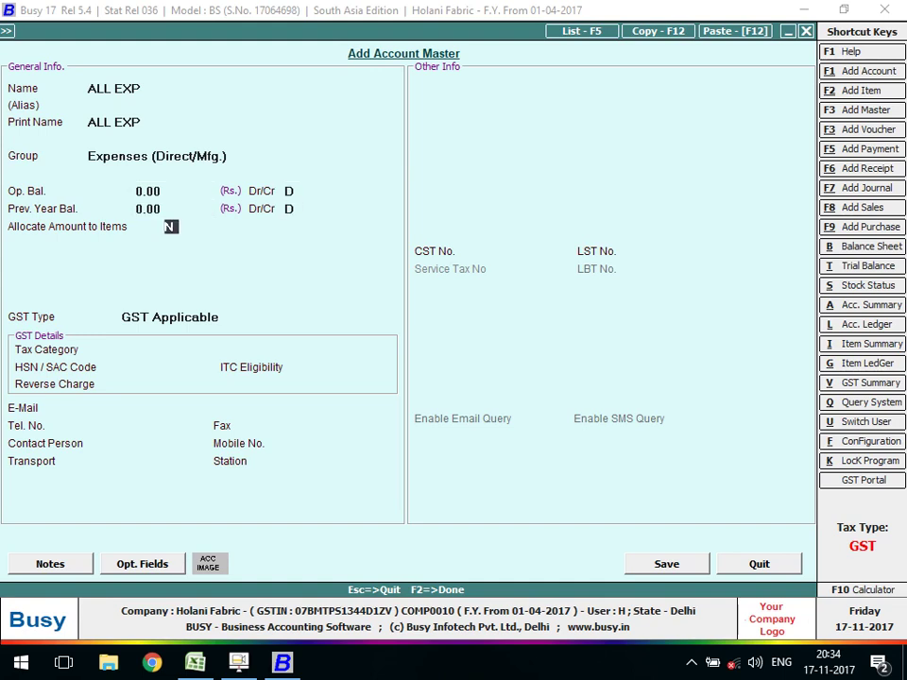
key(y)
key(Return)
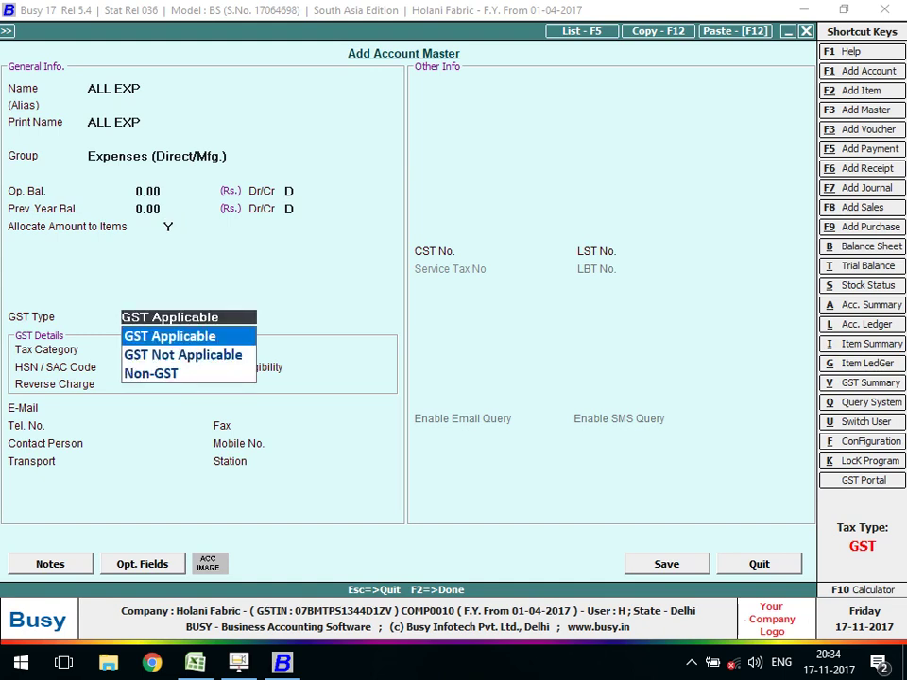
key(Return)
text(5)
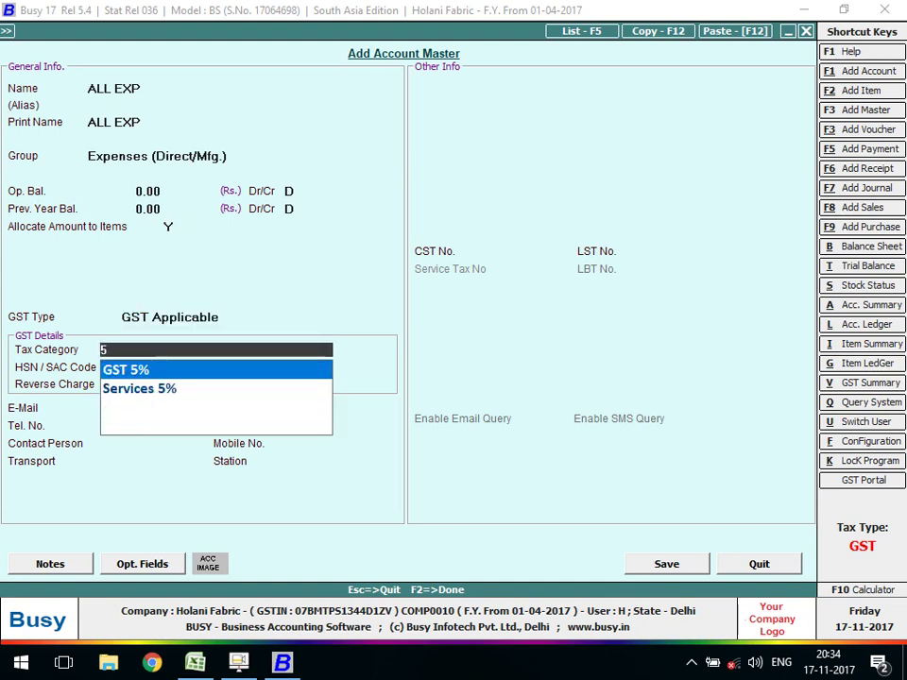
key(Return)
key(Return)
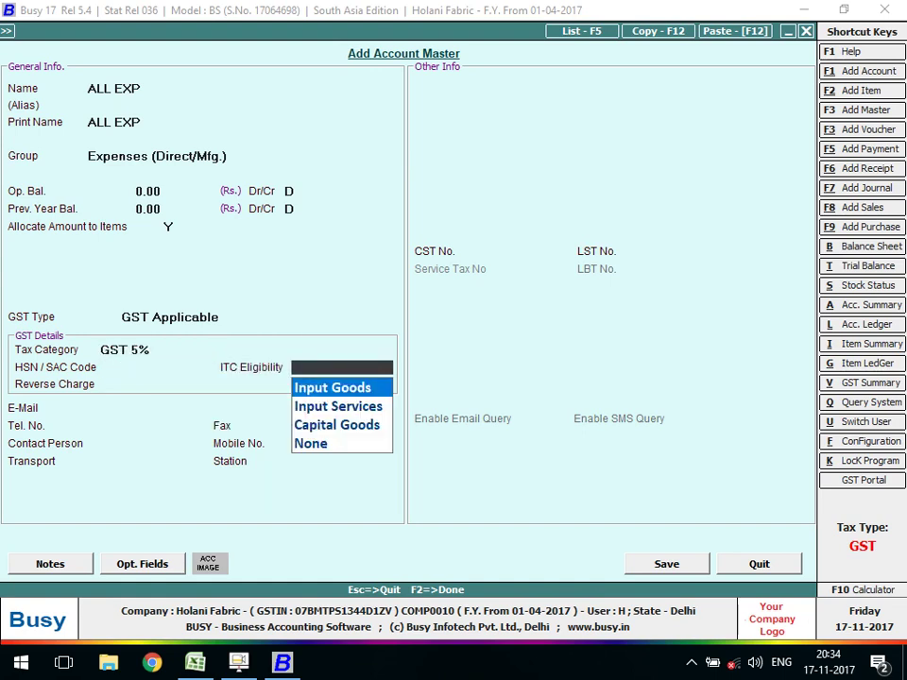
key(Return)
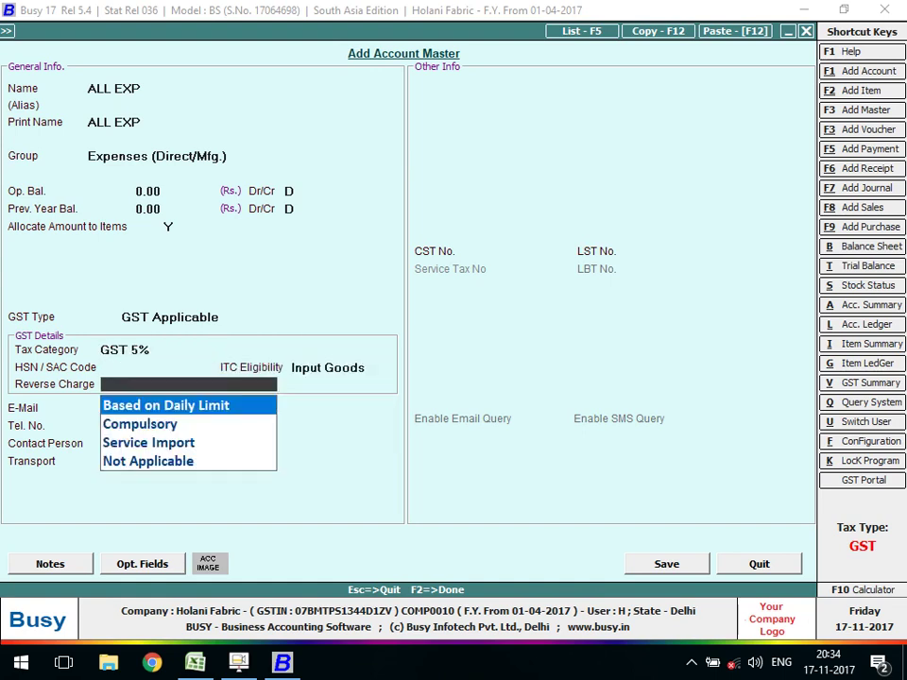
key(Down)
key(Return)
key(F2)
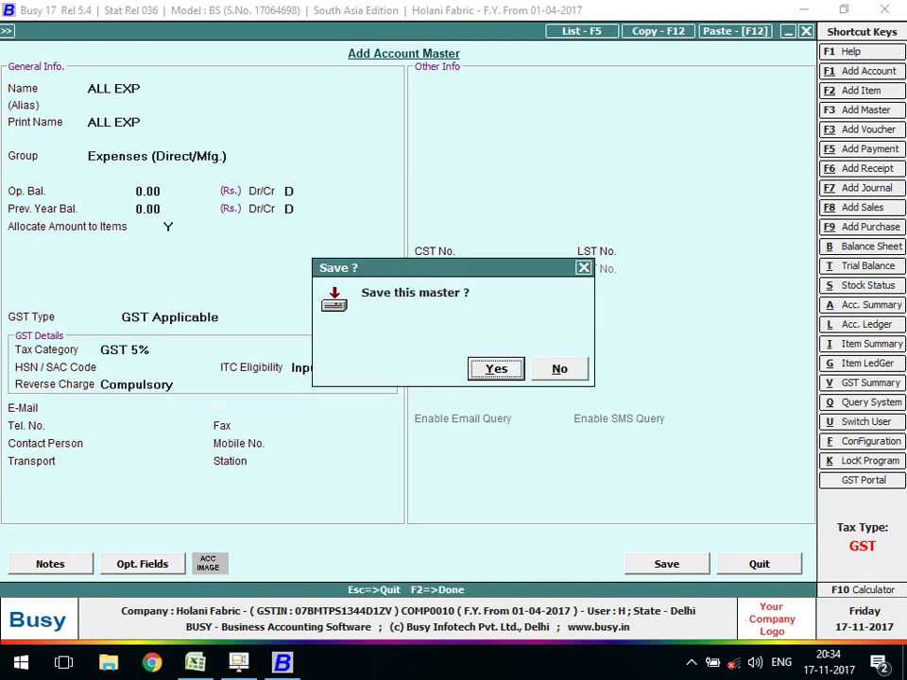
key(Return)
- Debit ALL EXP with 1,65,000 on the first voucher line
text(1,65,)
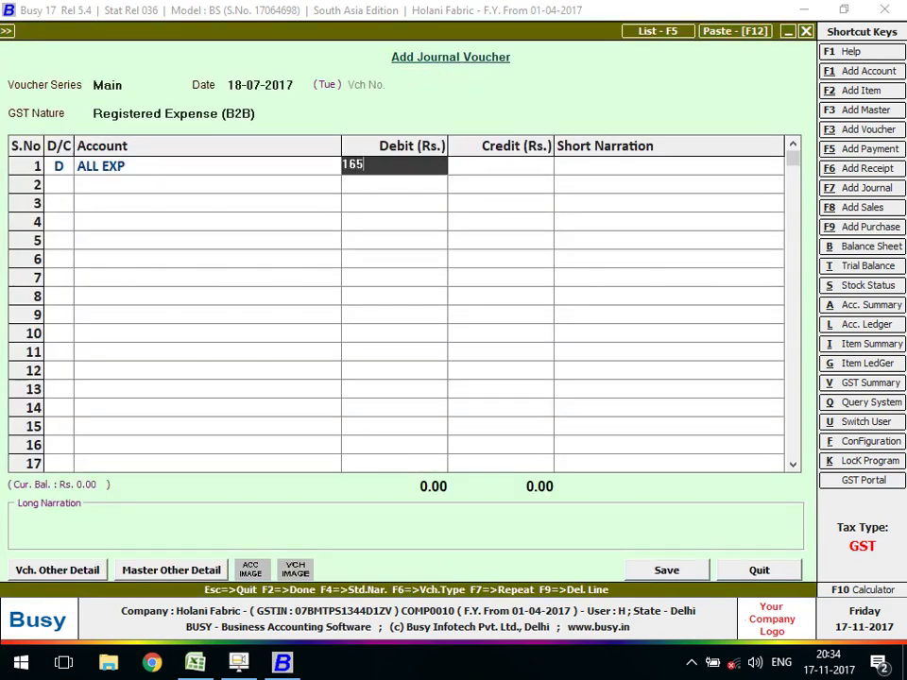
text(000)
key(Return)
key(Return)
text(c)
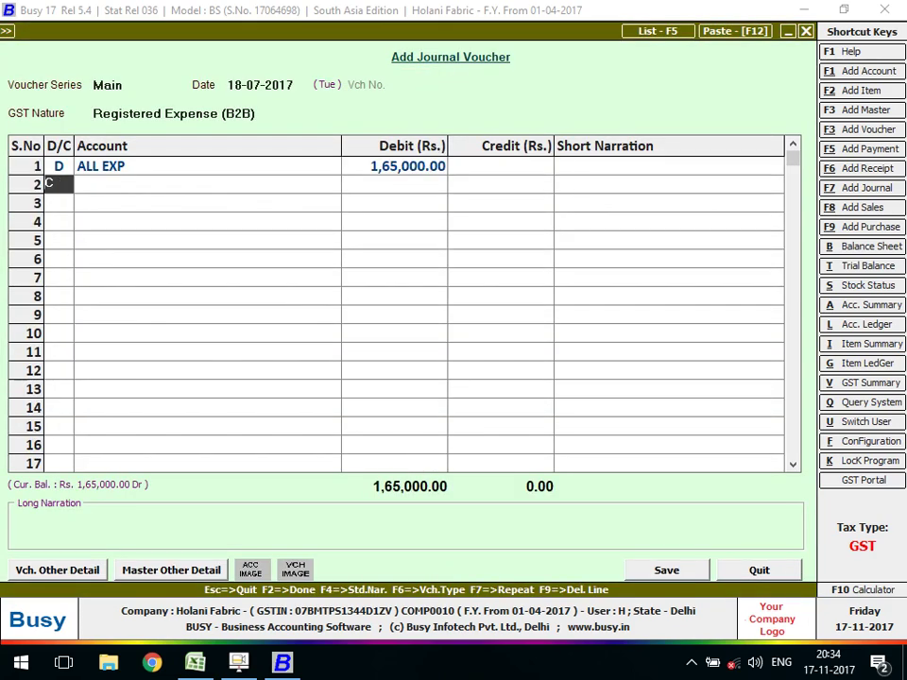
- Set the second line to CGST Input with a 3,600 debit, correcting the account choice
key(Return)
text(cgs)
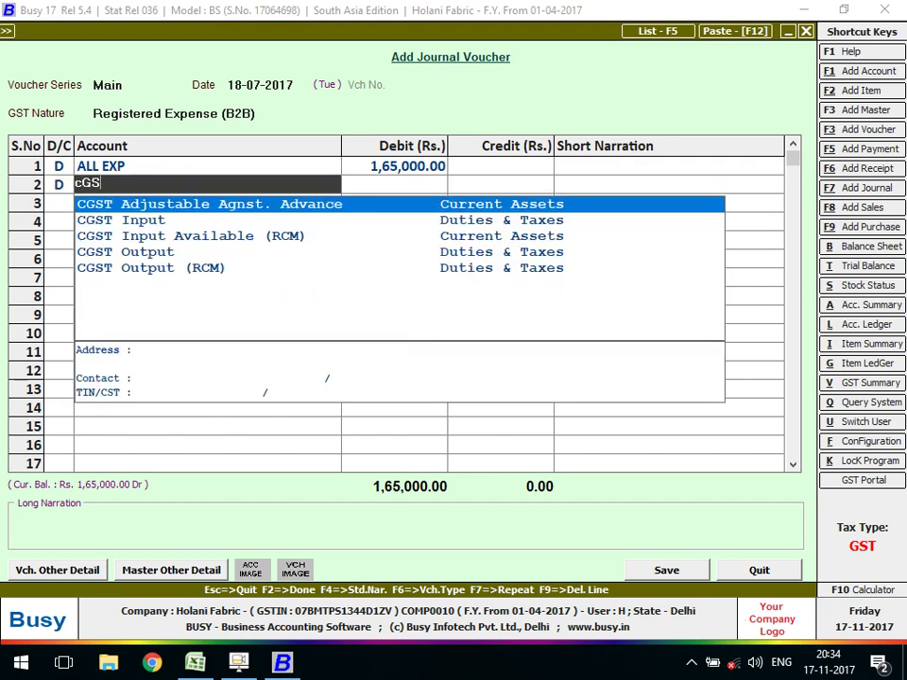
key(Down)
key(Return)
key(BackSpace)
text(i)
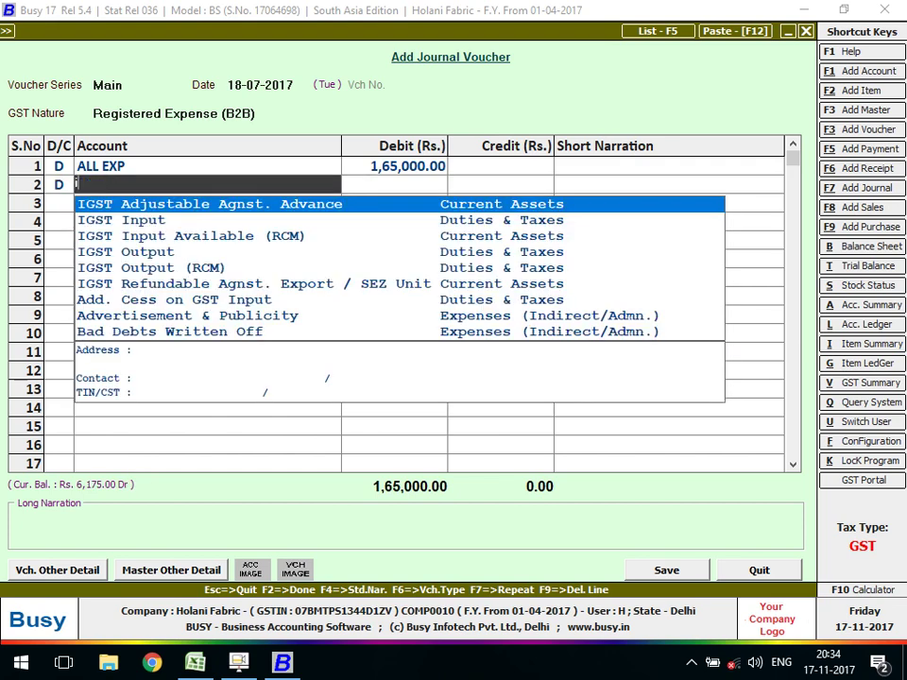
text(gs)
key(Return)
key(BackSpace)
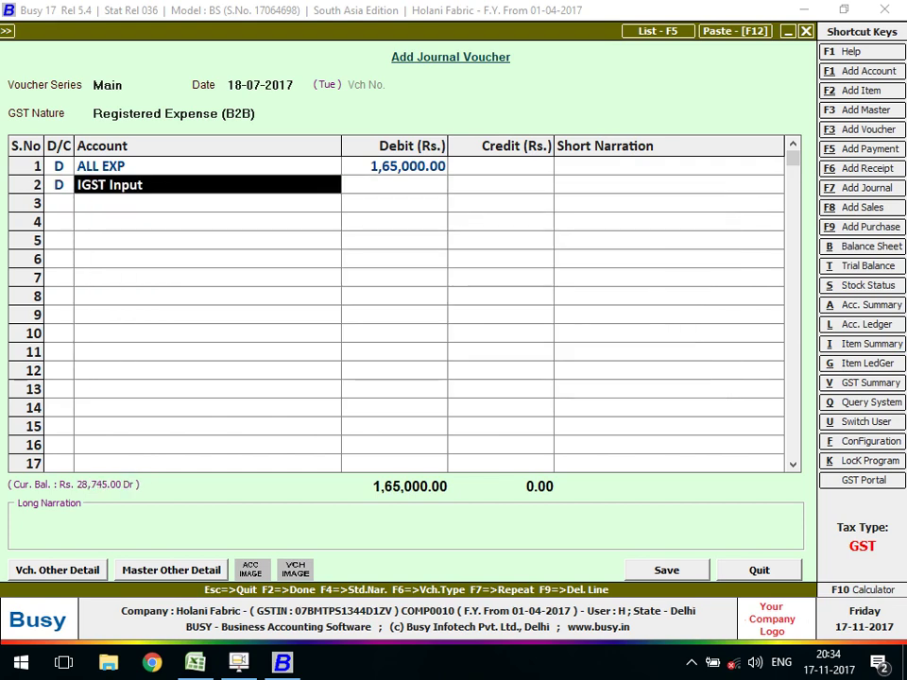
text(cgst)
key(Down)
key(Return)
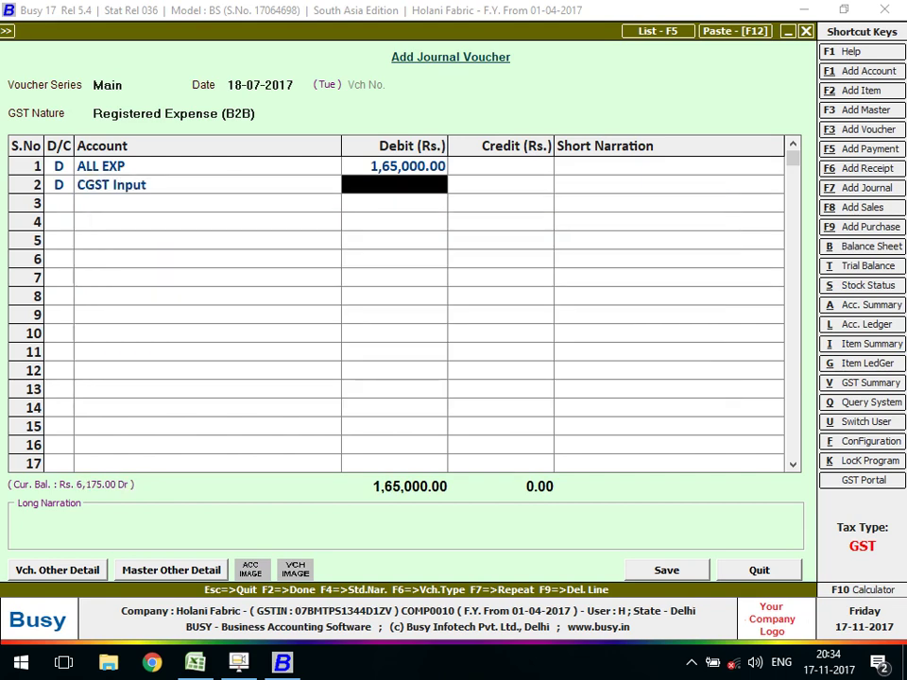
text(3600)
key(Return)
key(Return)
key(Return)
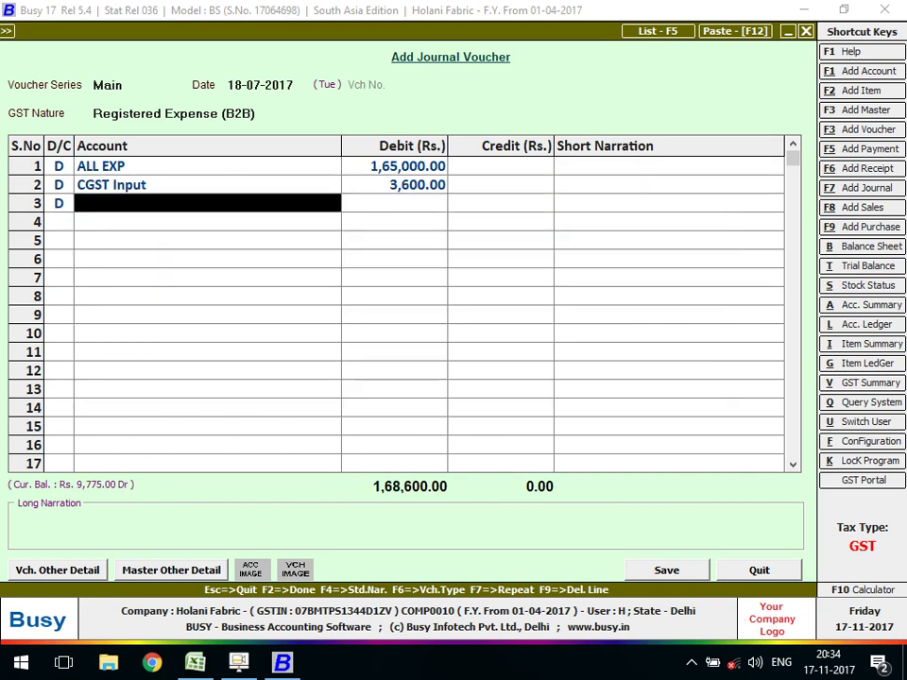
text(cgs)
key(Return)
- Add SGST at 3,600 on row 3 and credit supplier Vinayak as the balancing line
key(shift+Tab)
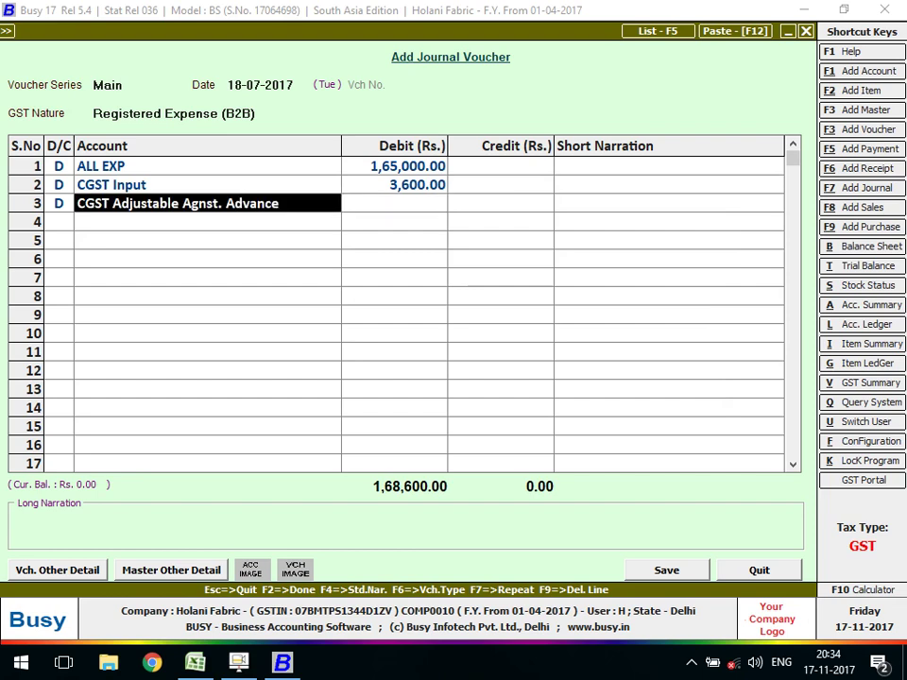
text(sGS)
key(Down)
key(Down)
key(Down)
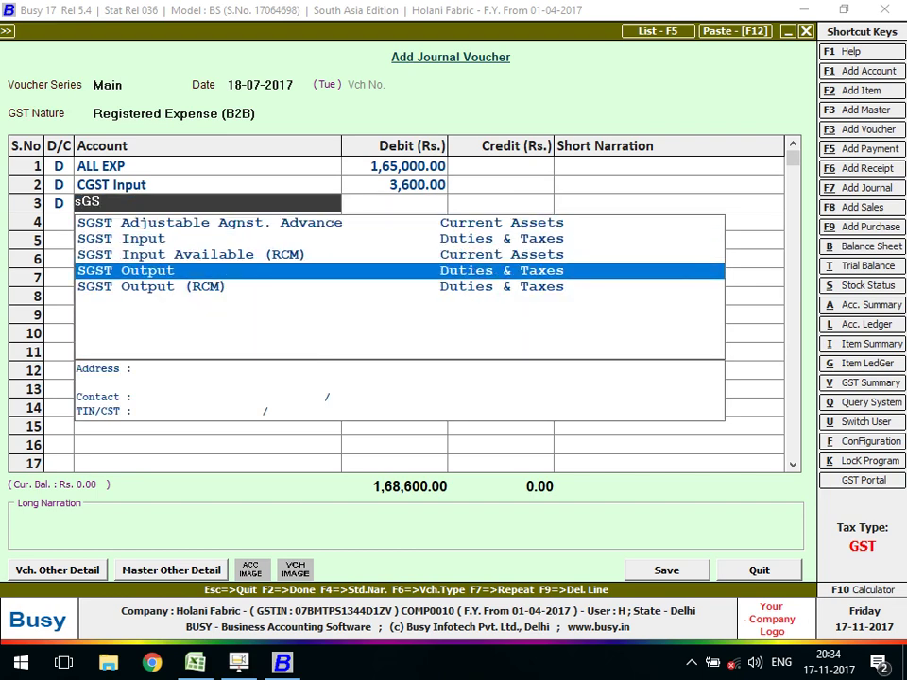
key(Return)
text(3,600)
key(Return)
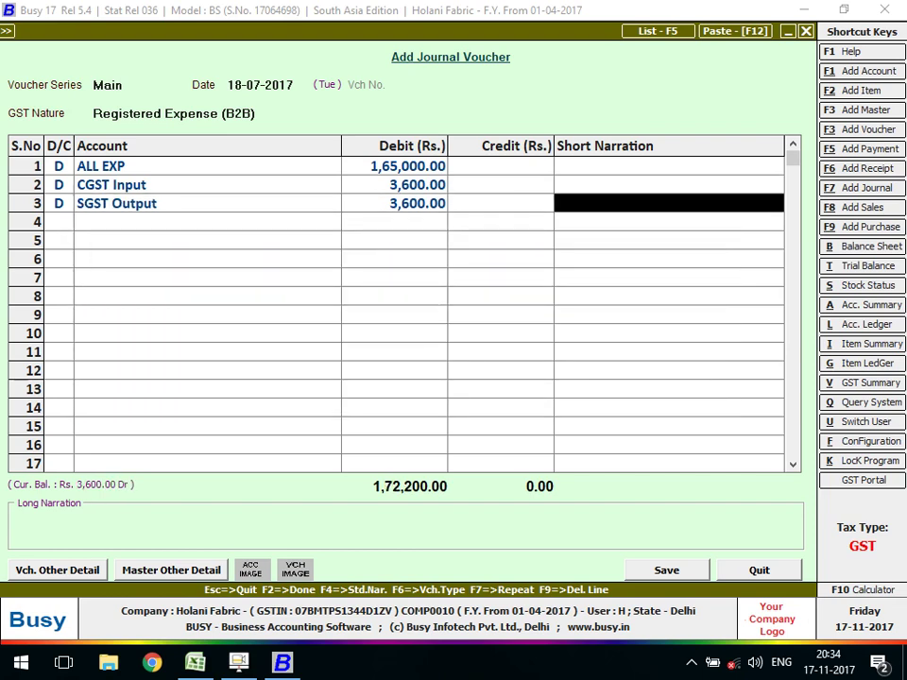
key(Return)
key(Return)
text(b)
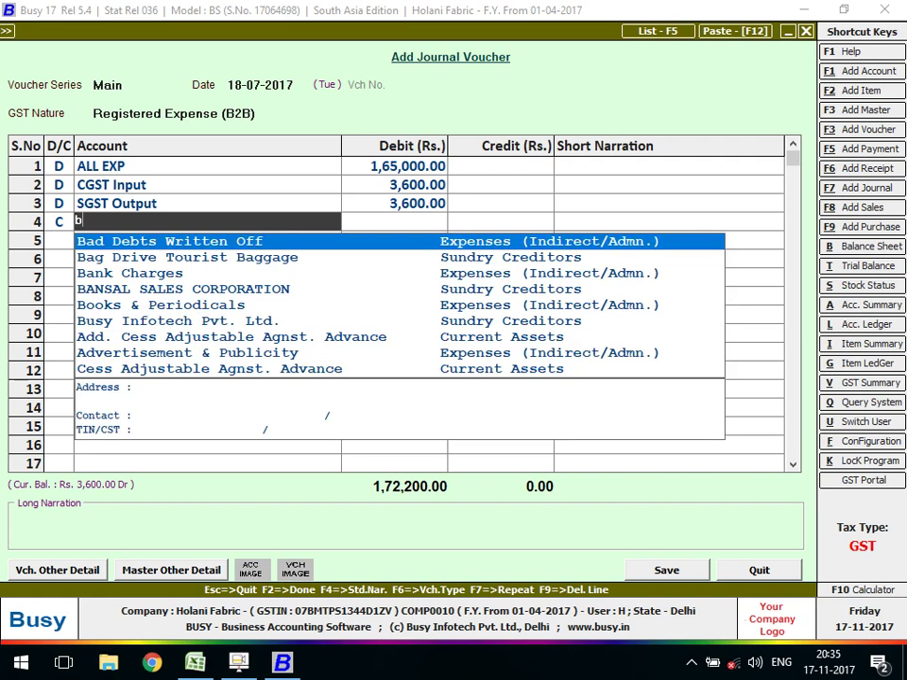
key(BackSpace)
text(v)
key(Return)
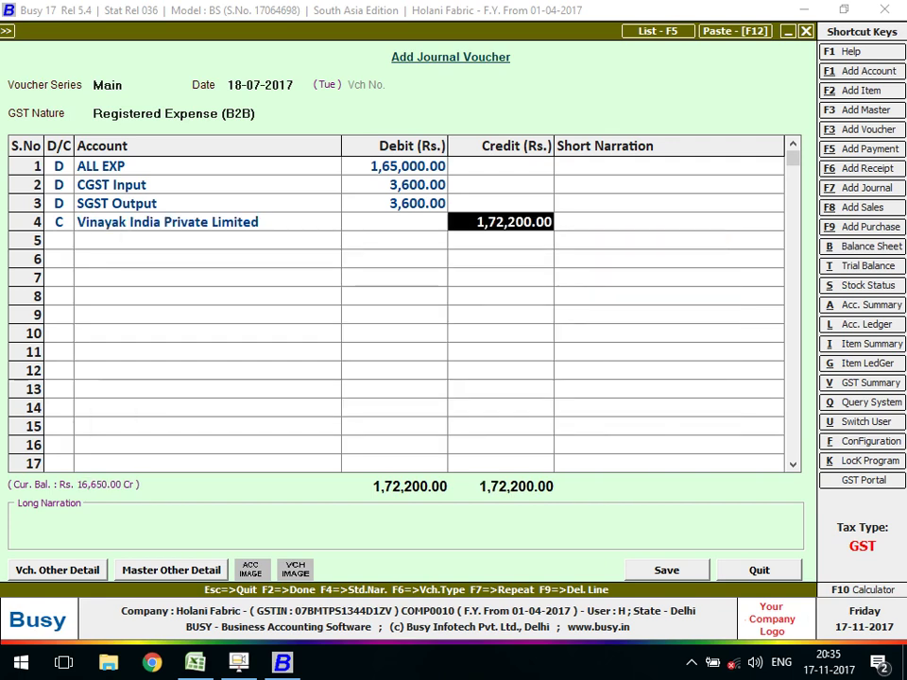
- Dismiss the registered expense details and change the CGST and SGST debits to 4,125 each
key(Return)
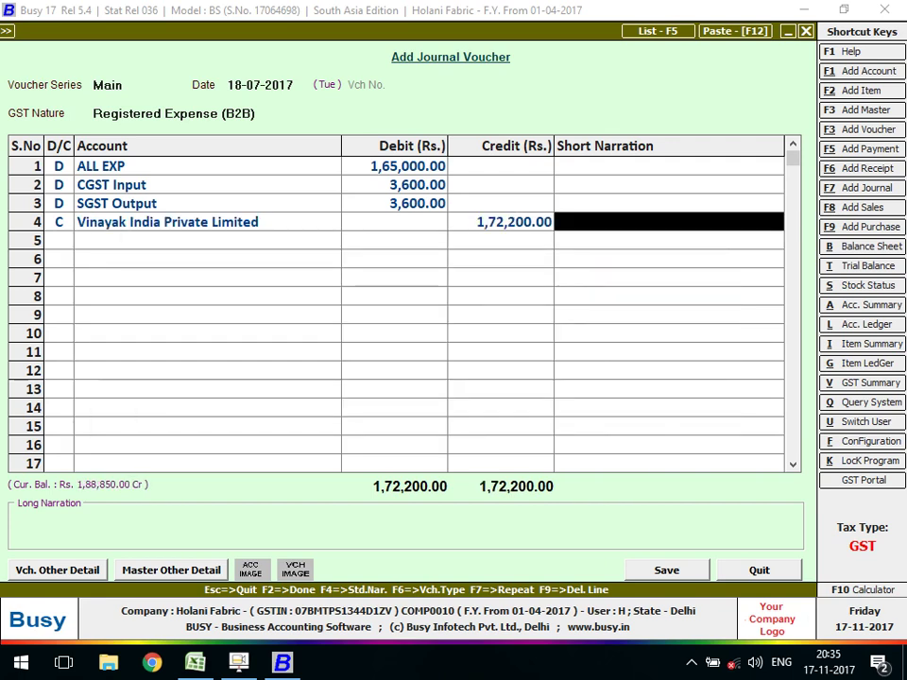
key(Return)
key(Return)
key(Return)
key(Return)
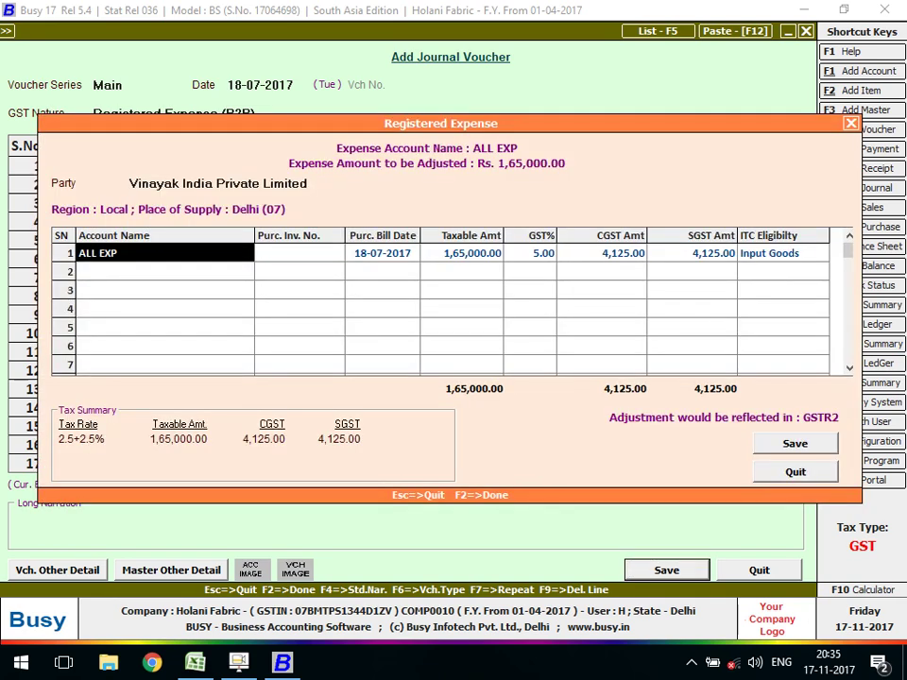
key(Escape)
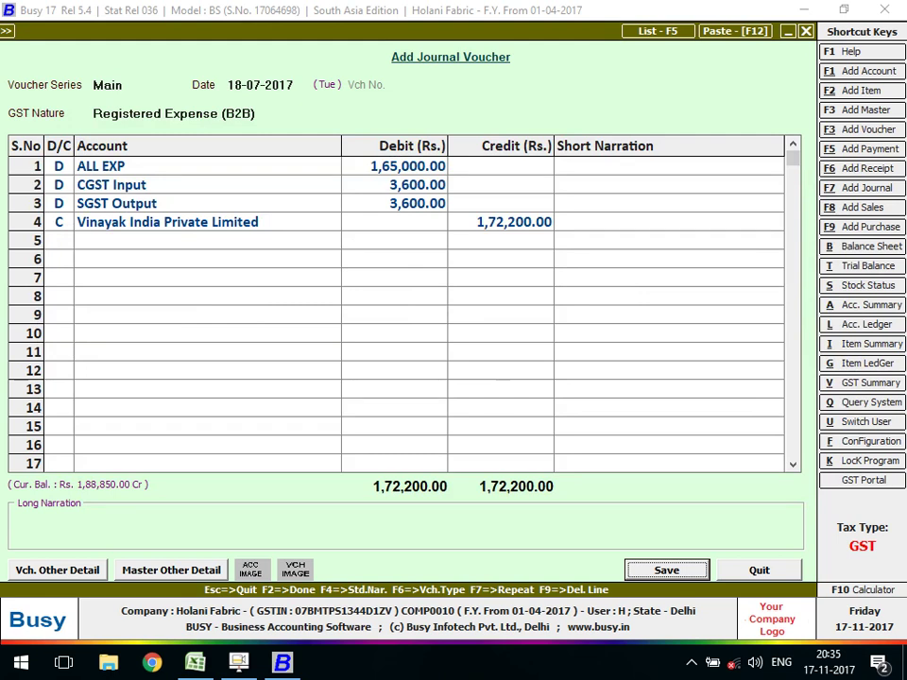
key(Escape)
key(Up)
key(Up)
key(Return)
key(Return)
text(4,1)
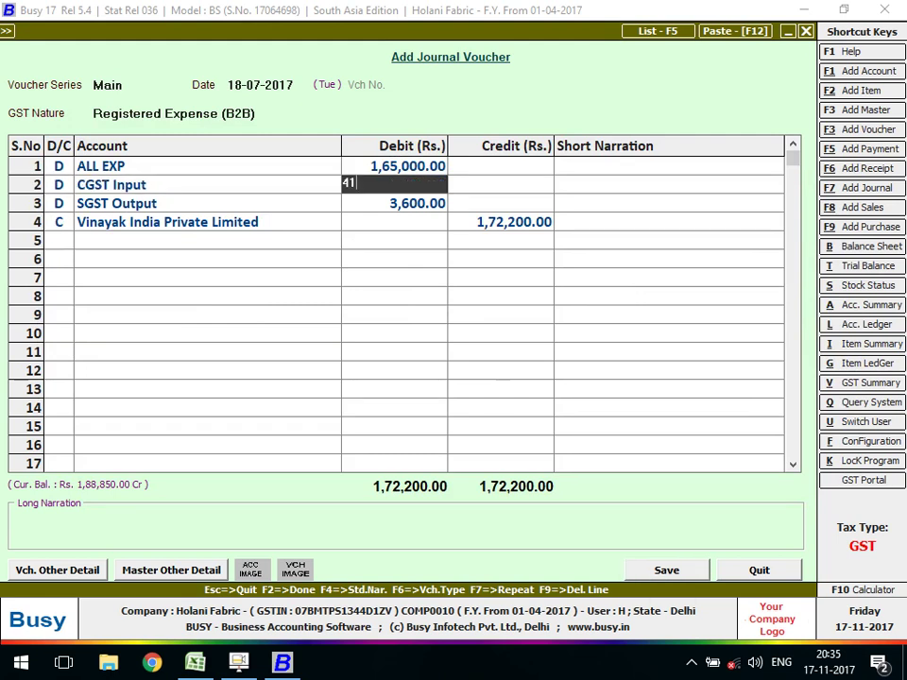
text(25)
key(Return)
key(Return)
key(Return)
key(Return)
text(4,12)
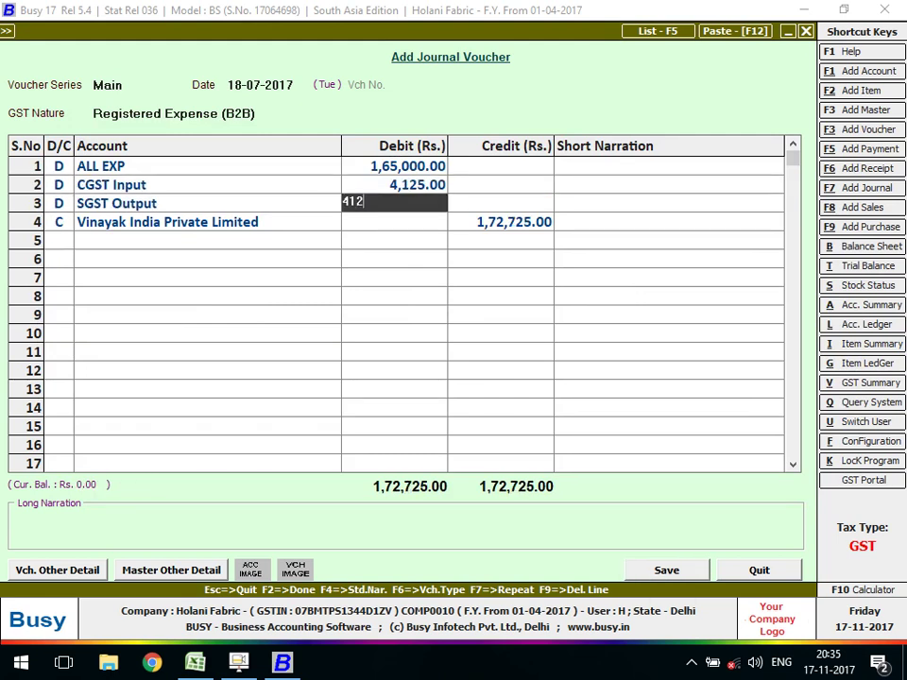
text(5)
key(Return)
key(Return)
key(Return)
key(Return)
key(Return)
key(Return)
key(Return)
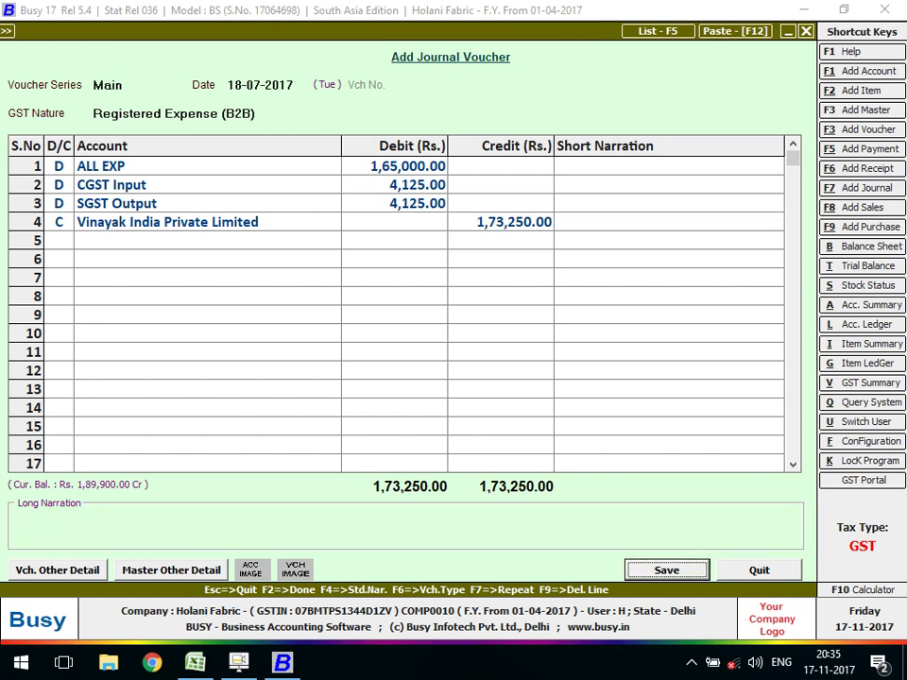
key(Return)
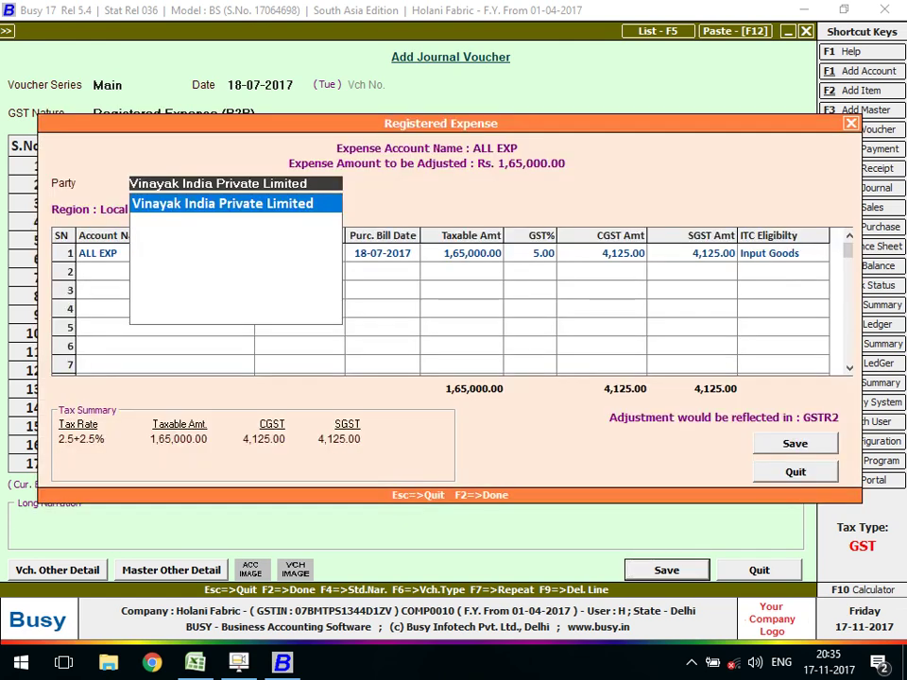
- Quit the B2B expense voucher, confirming the exit
key(Return)
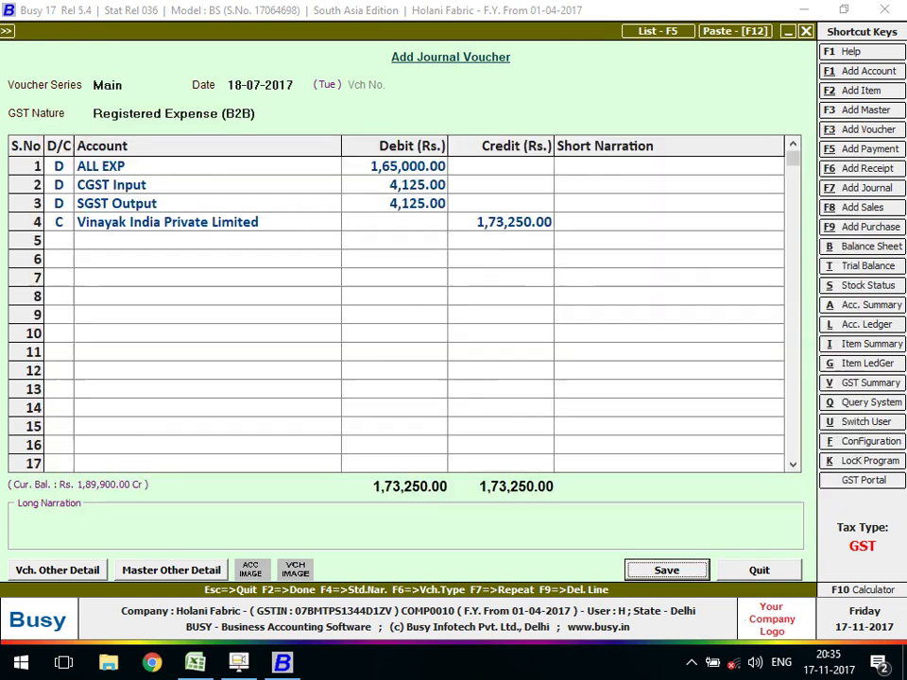
key(Escape)
key(Return)
key(Down)
key(Return)
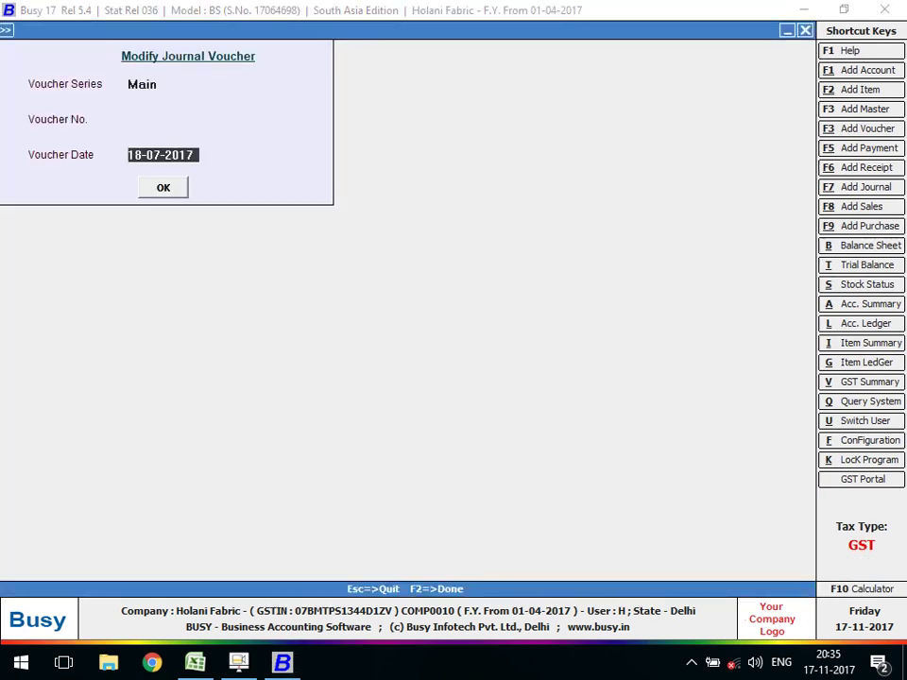
key(Return)
key(Return)
key(Return)
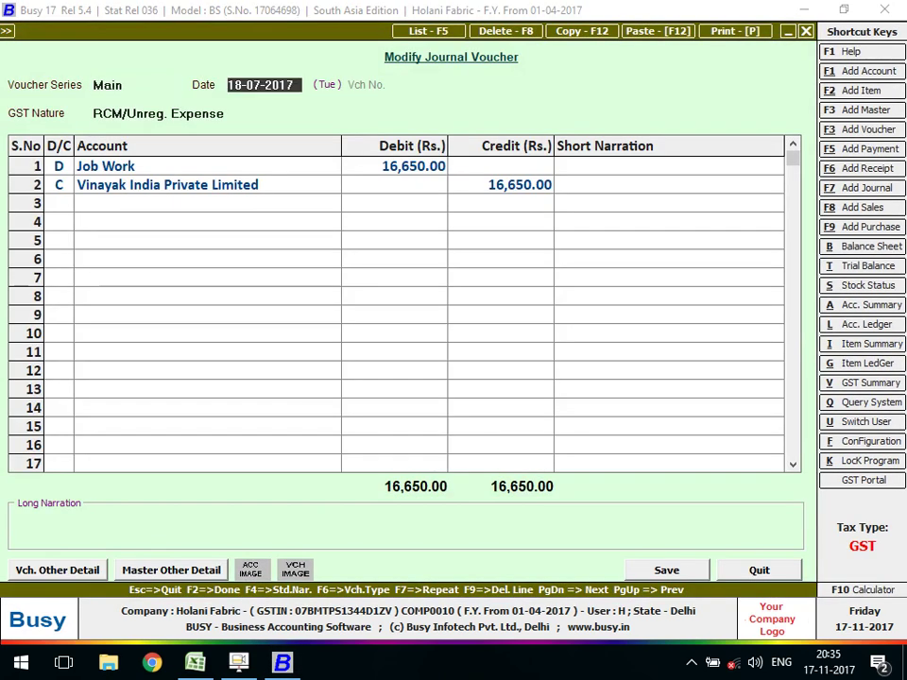
key(Return)
key(Return)
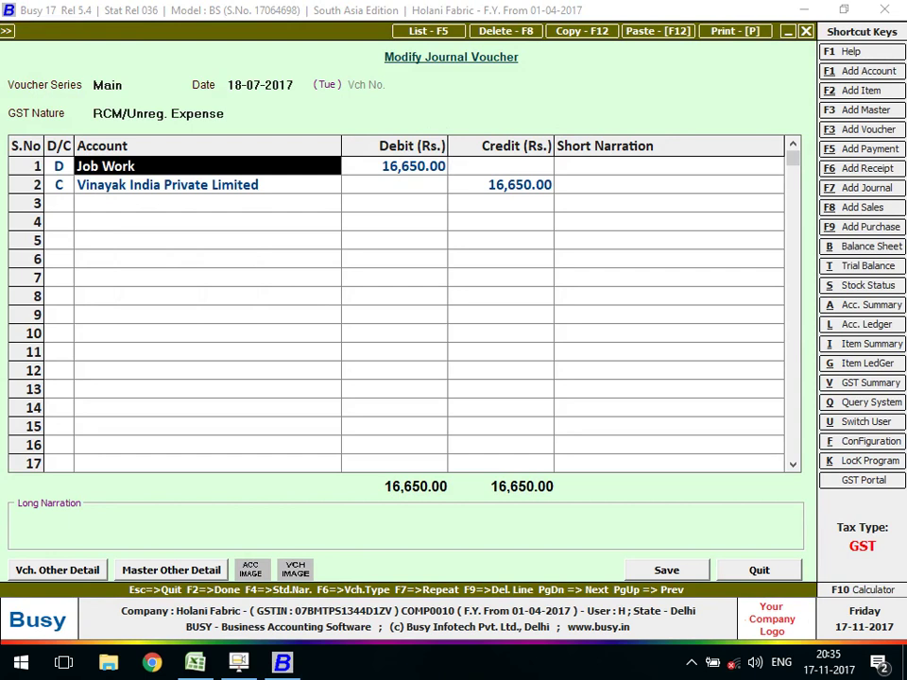
key(Return)
key(Return)
key(Return)
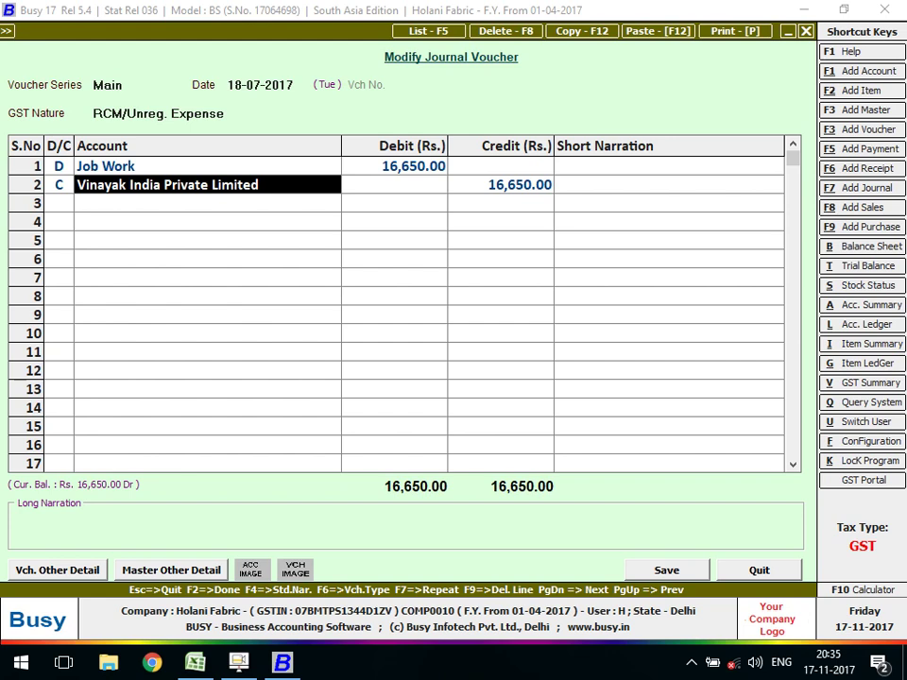
key(Escape)
key(Return)
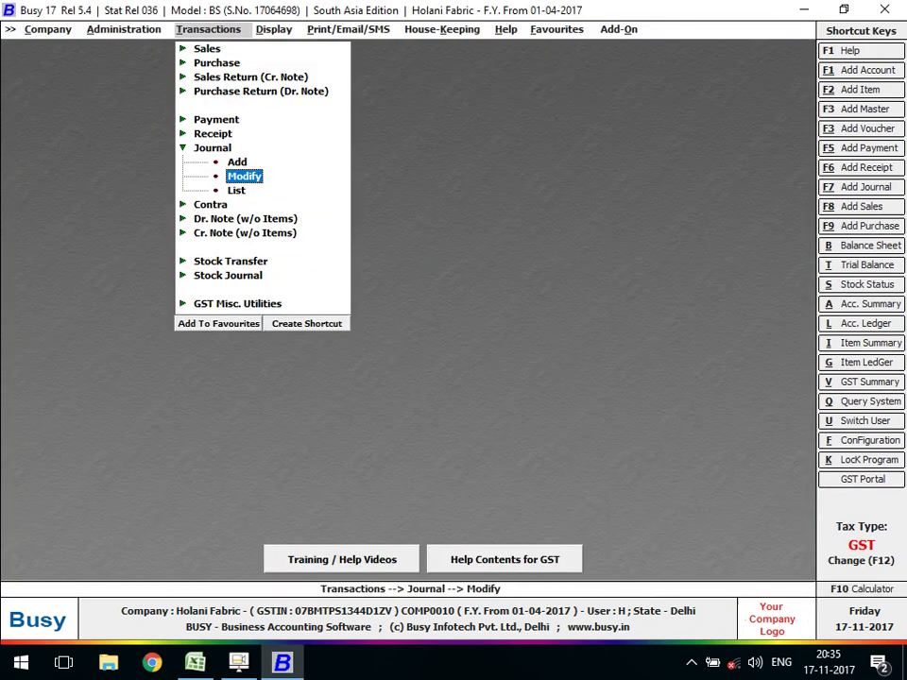
key(Escape)
key(Right)
key(Right)
key(Left)
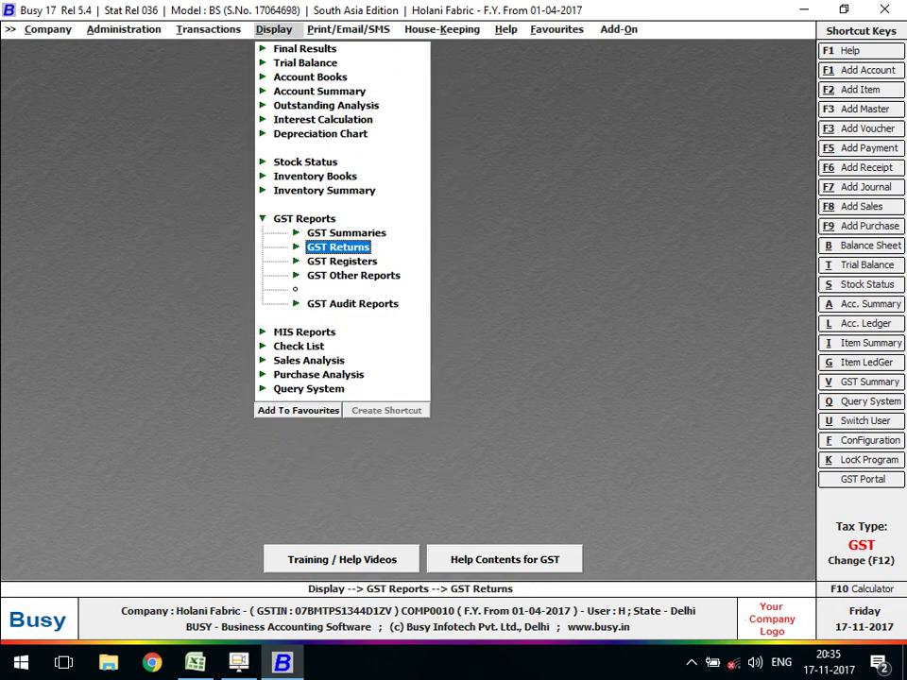
key(Left)
key(Left)
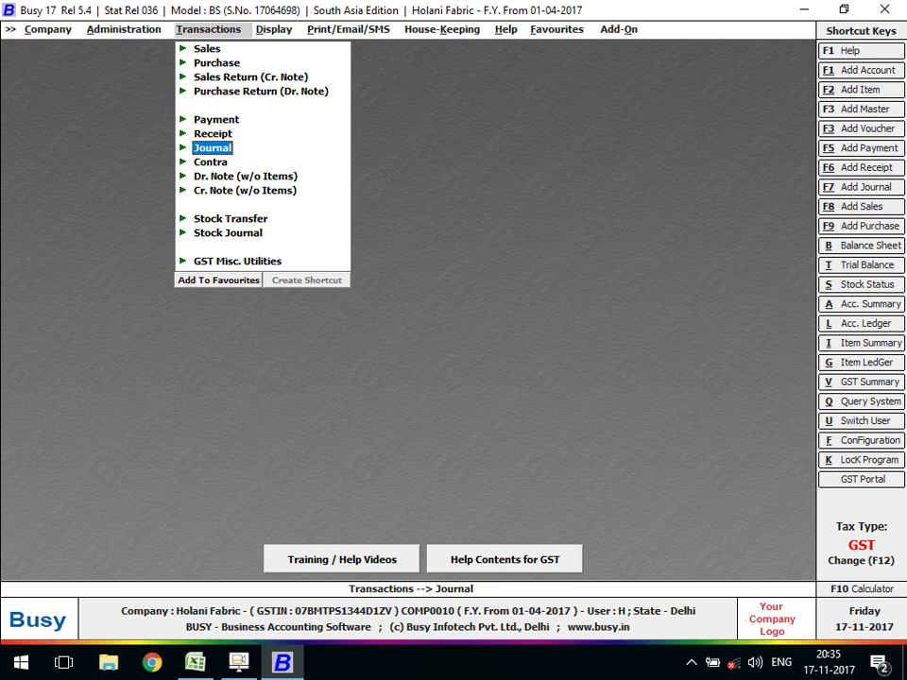
key(Right)
key(Down)
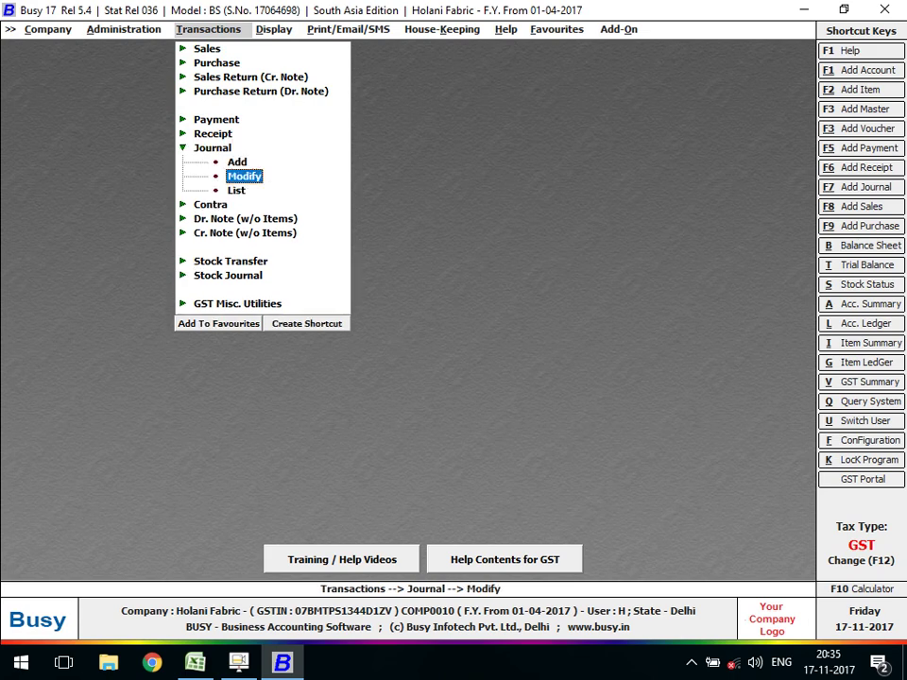
key(Return)
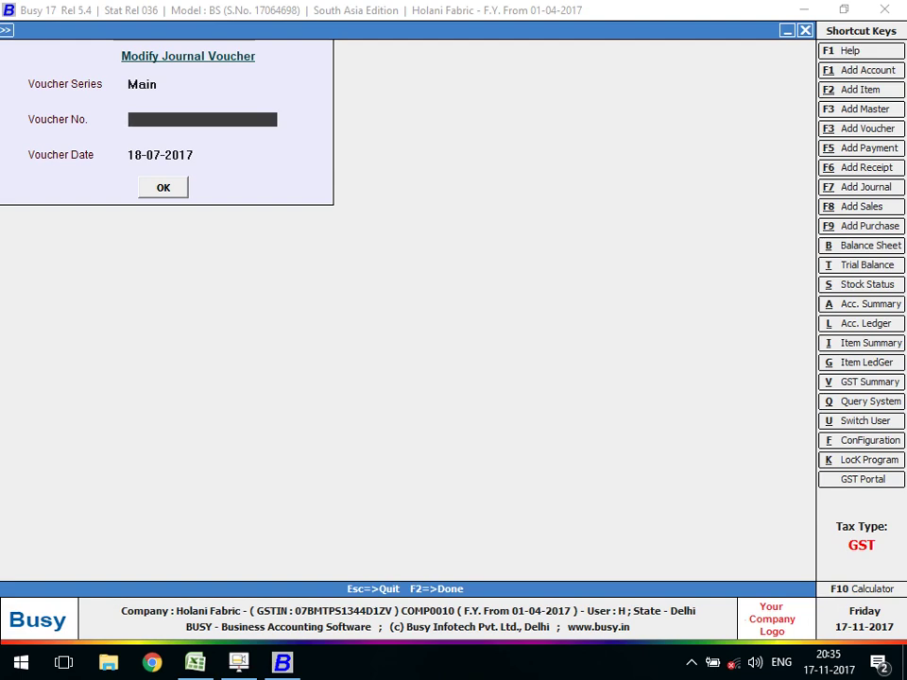
key(Escape)
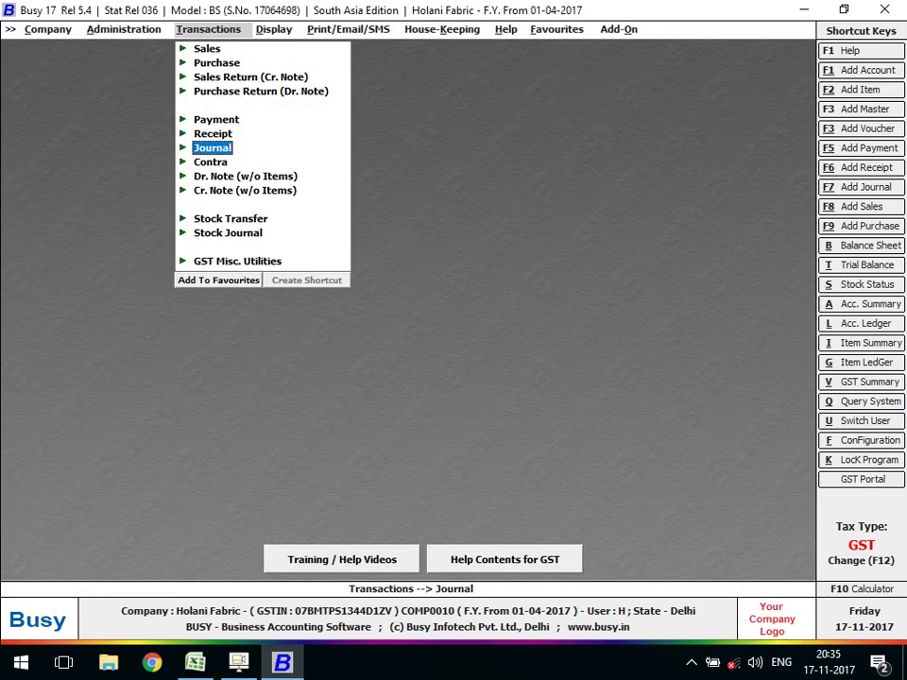
key(Down)
key(Down)
key(Down)
key(Down)
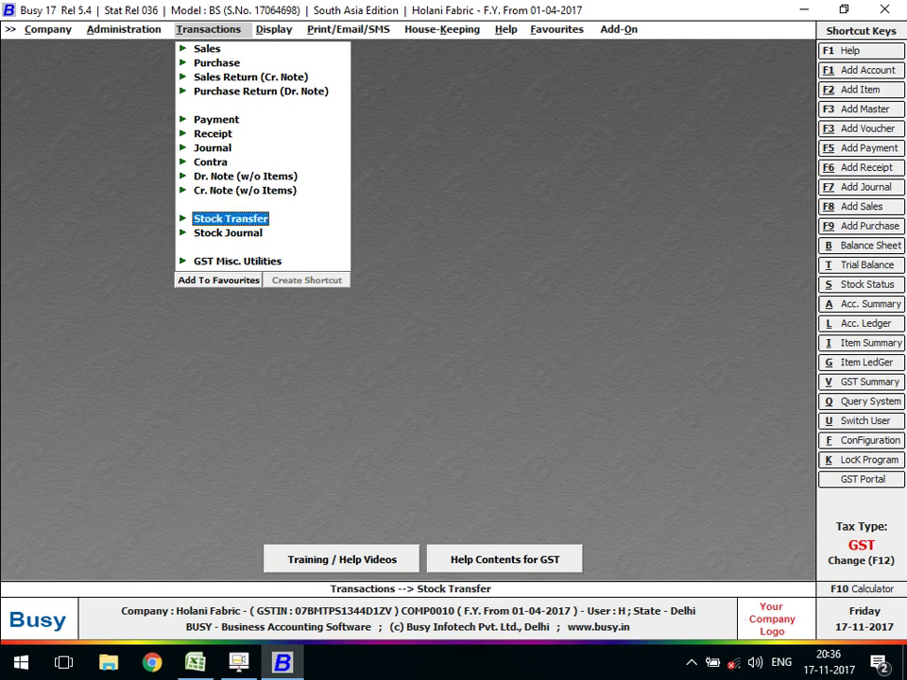
key(Down)
key(Up)
key(Up)
key(Up)
key(Up)
key(Up)
key(Return)
key(Down)
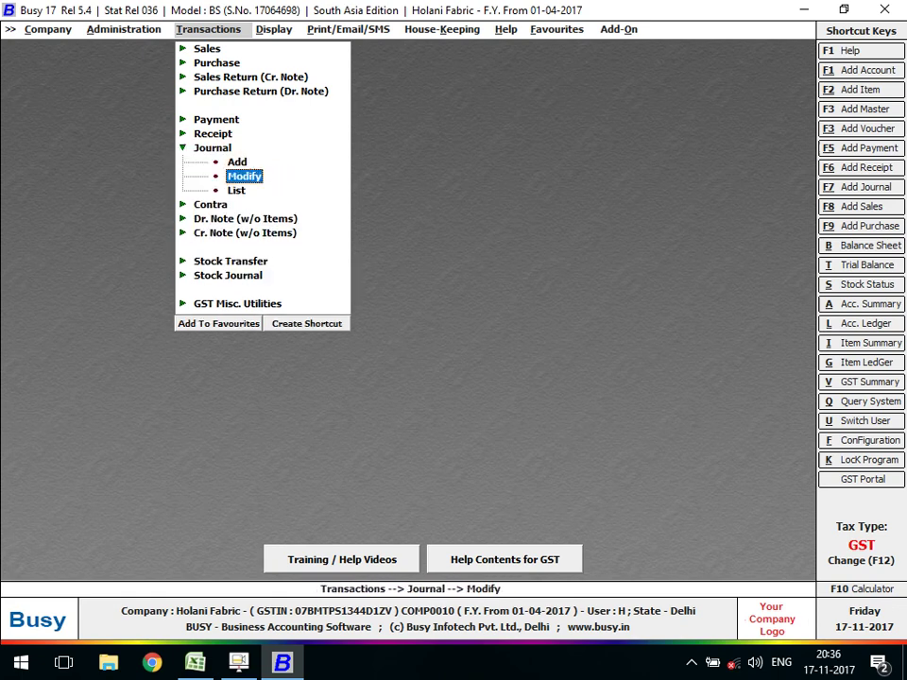
key(Return)
key(Return)
key(Return)
key(Return)
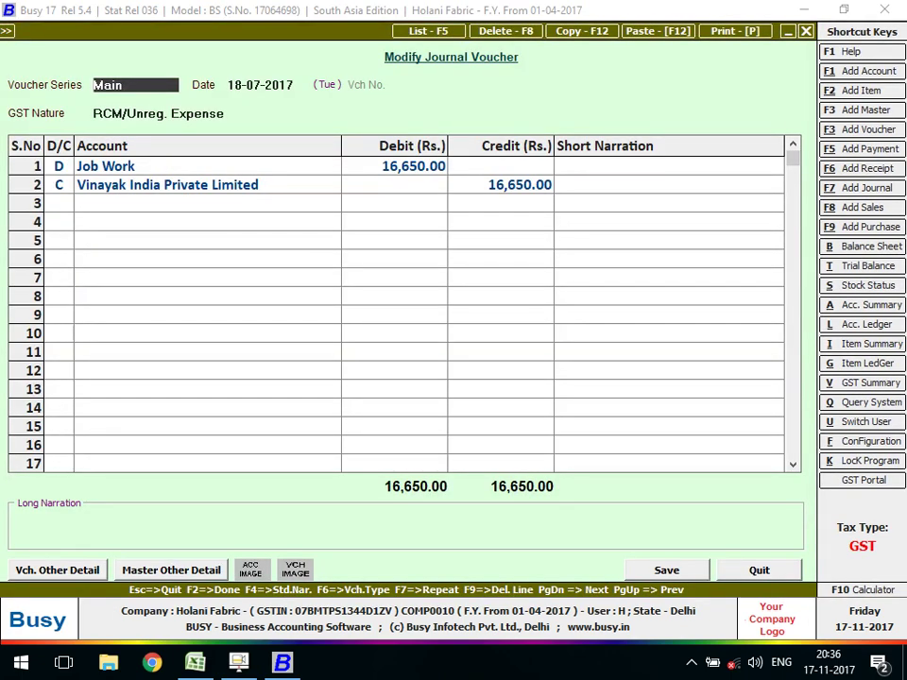
key(Return)
key(Return)
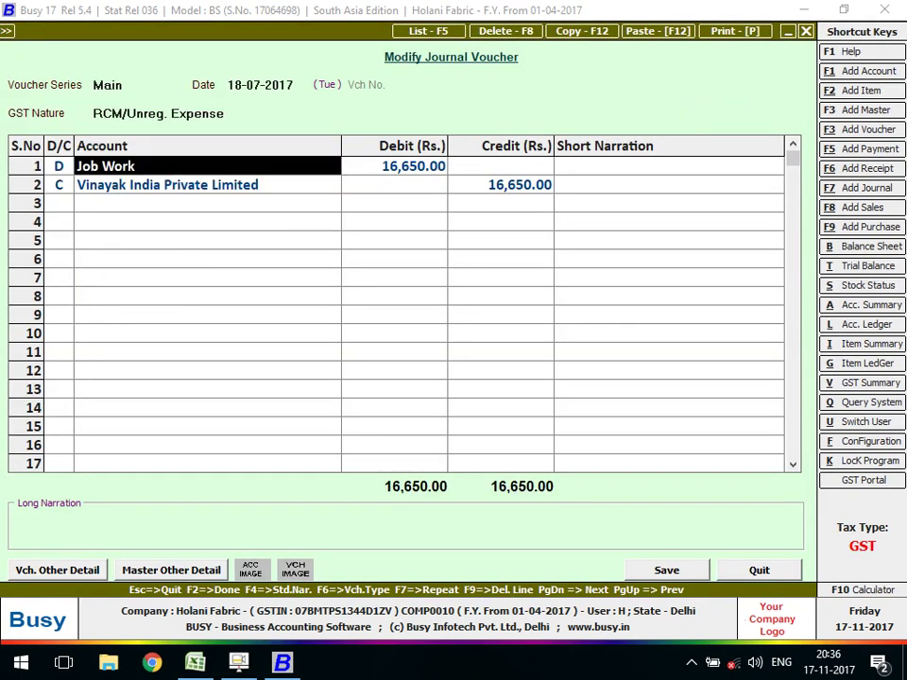
click(167, 184)
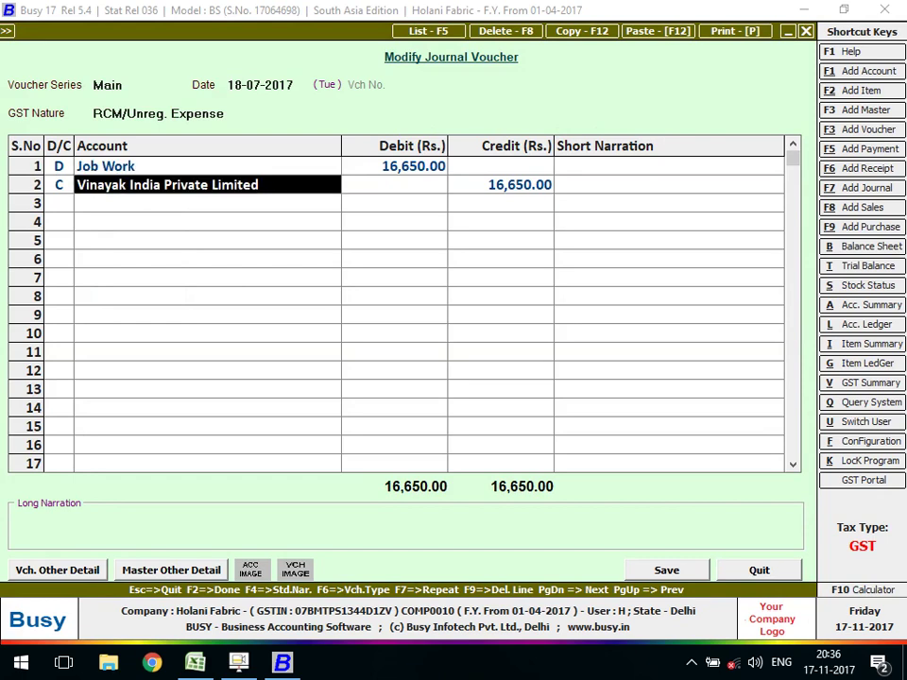
- Start a new Main-series payment voucher dated 01-08-2017
key(Escape)
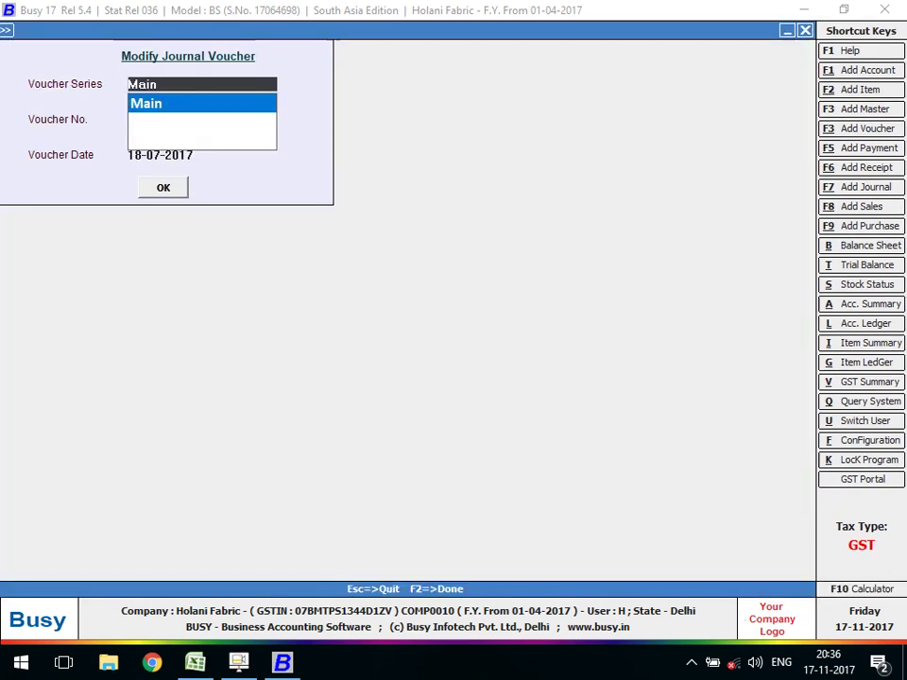
key(Escape)
key(Up)
key(Up)
key(Up)
key(Up)
key(Right)
key(Return)
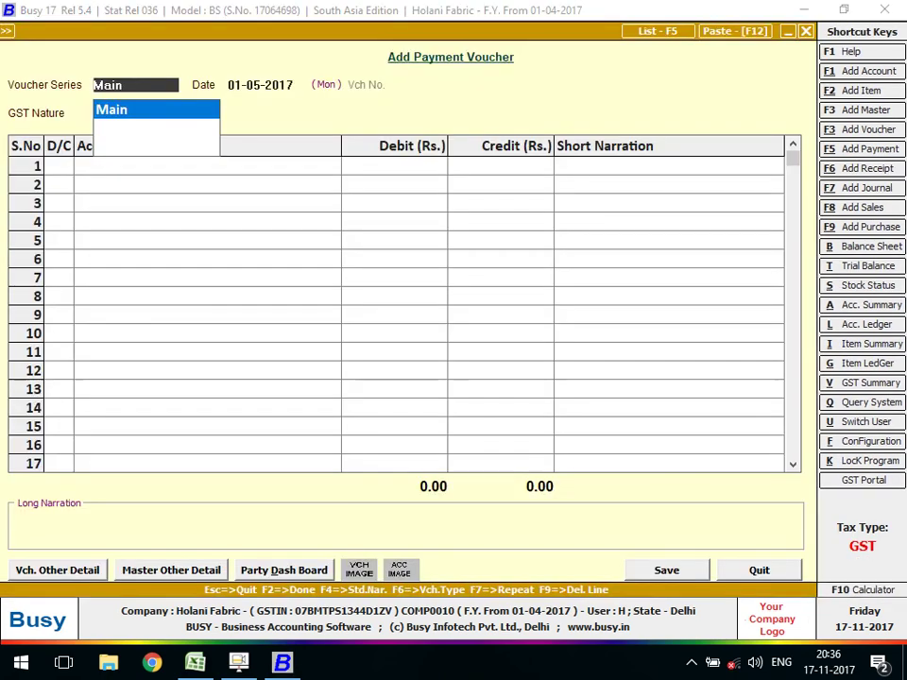
key(Return)
key(Return)
key(Return)
key(Return)
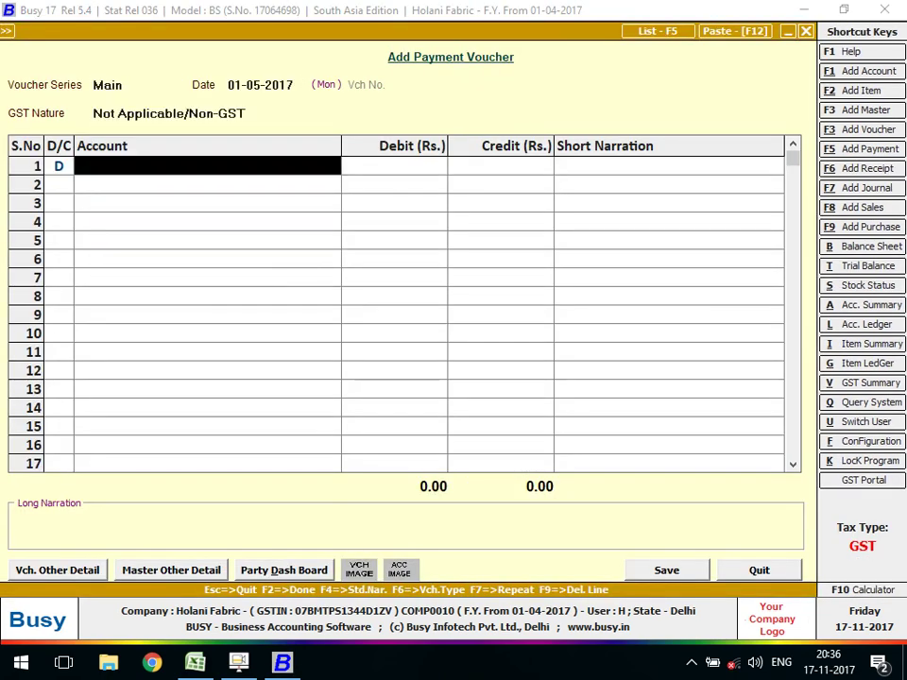
key(Escape)
key(Escape)
key(Escape)
text(1-8)
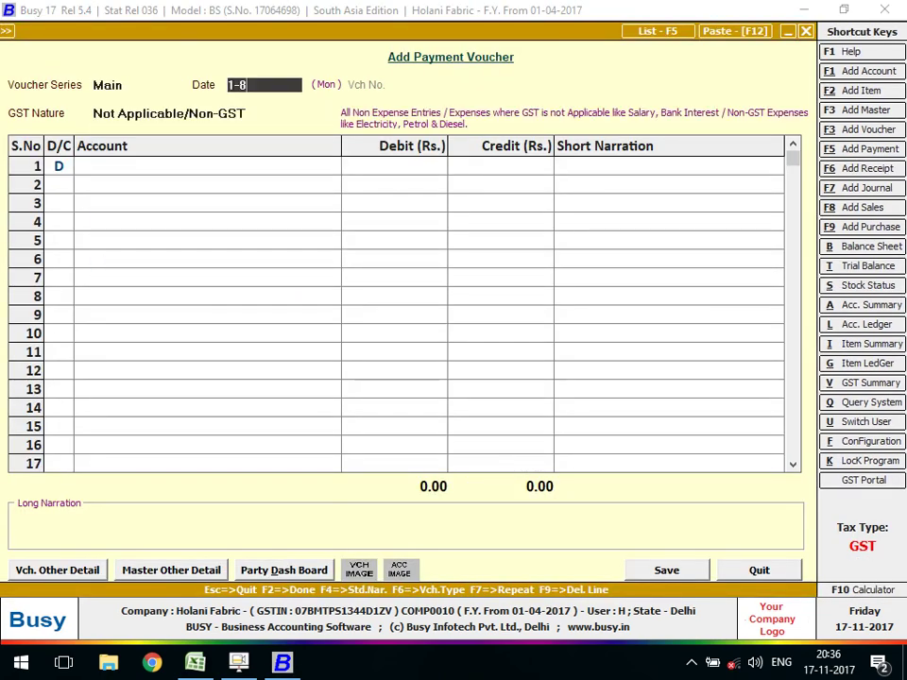
key(Return)
- Pay Vinayak 12,000 from Cash, accept negative cash, adjust against reference 14, and save
key(Return)
key(Return)
text(V)
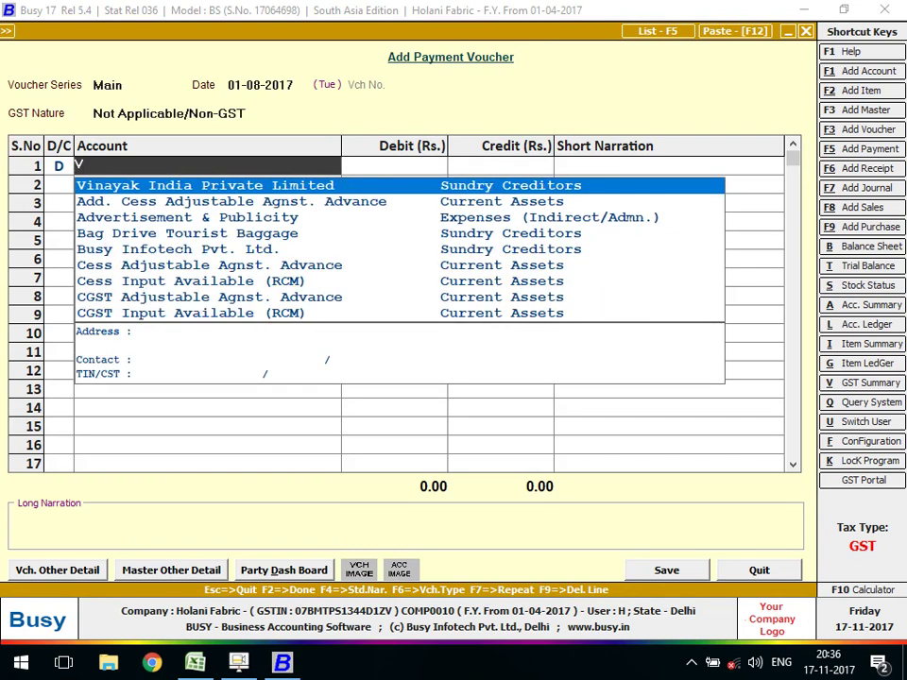
key(Return)
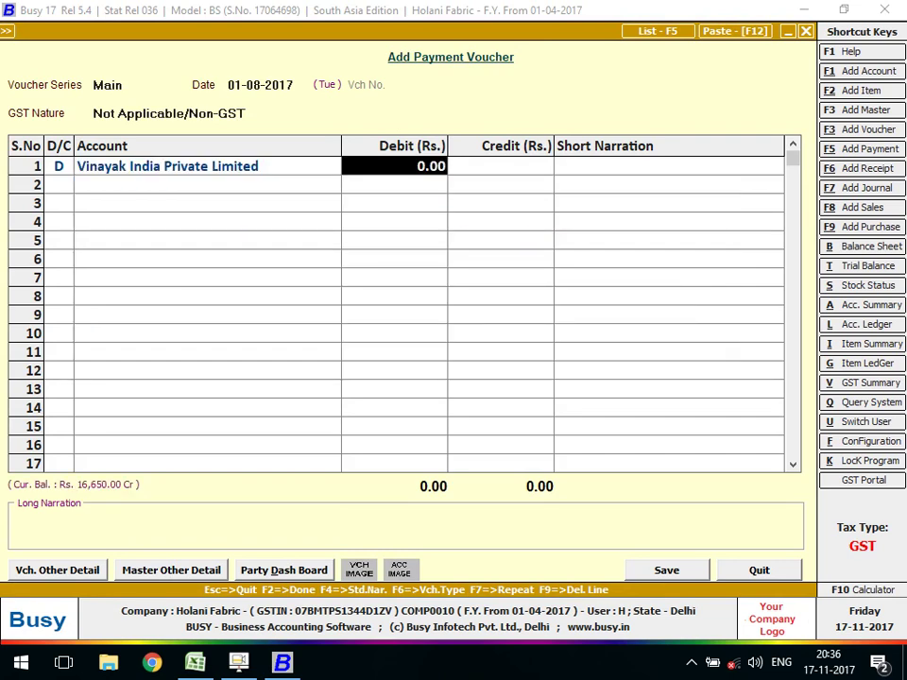
text(12,000)
key(Return)
key(Return)
key(Return)
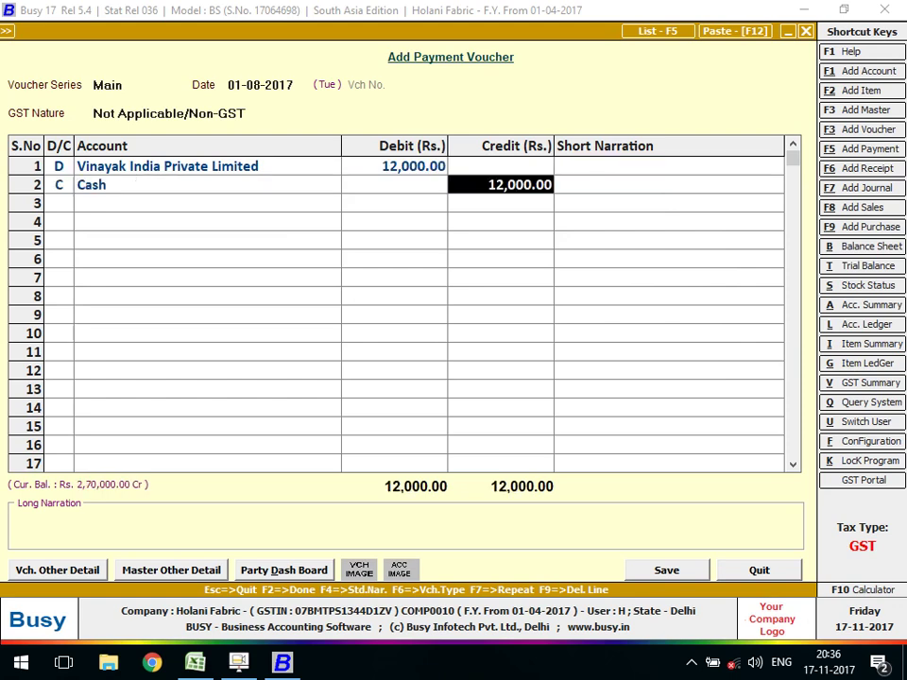
key(Return)
key(Return)
key(Return)
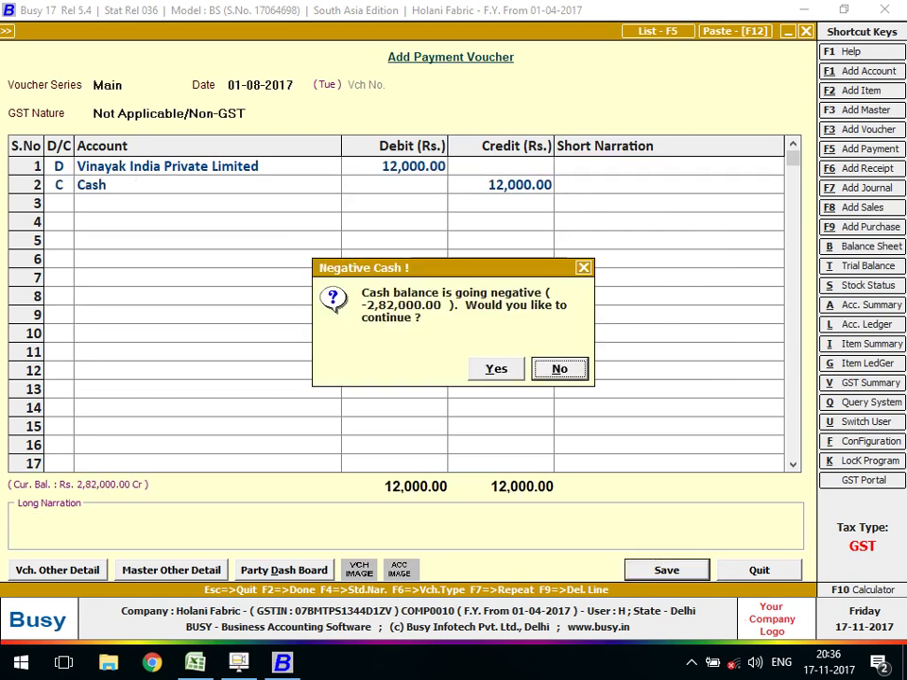
key(Left)
key(Return)
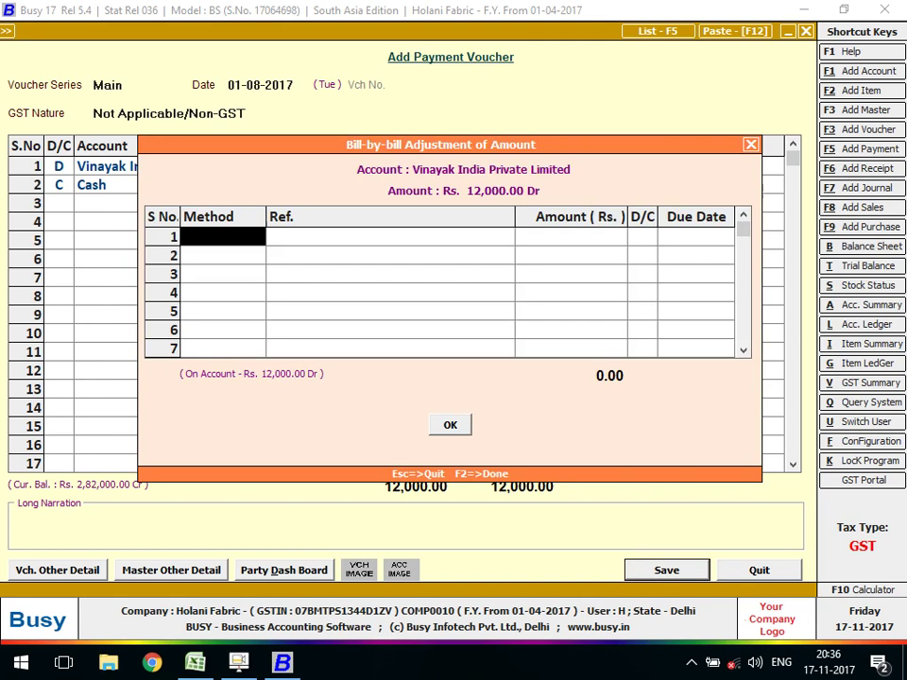
key(Return)
text(14)
key(Return)
key(F2)
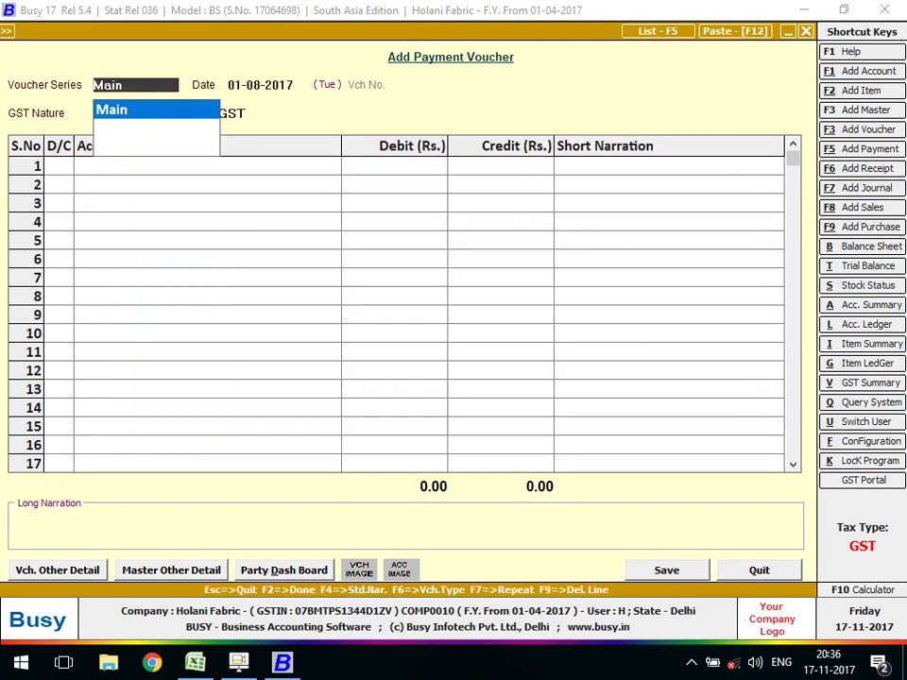
key(alt+l)
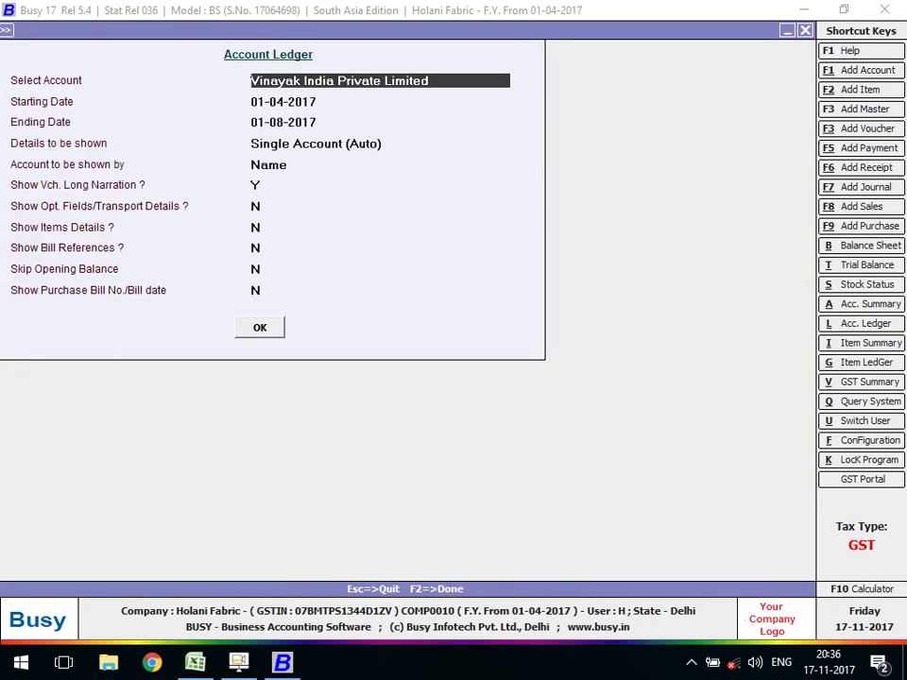
key(F2)
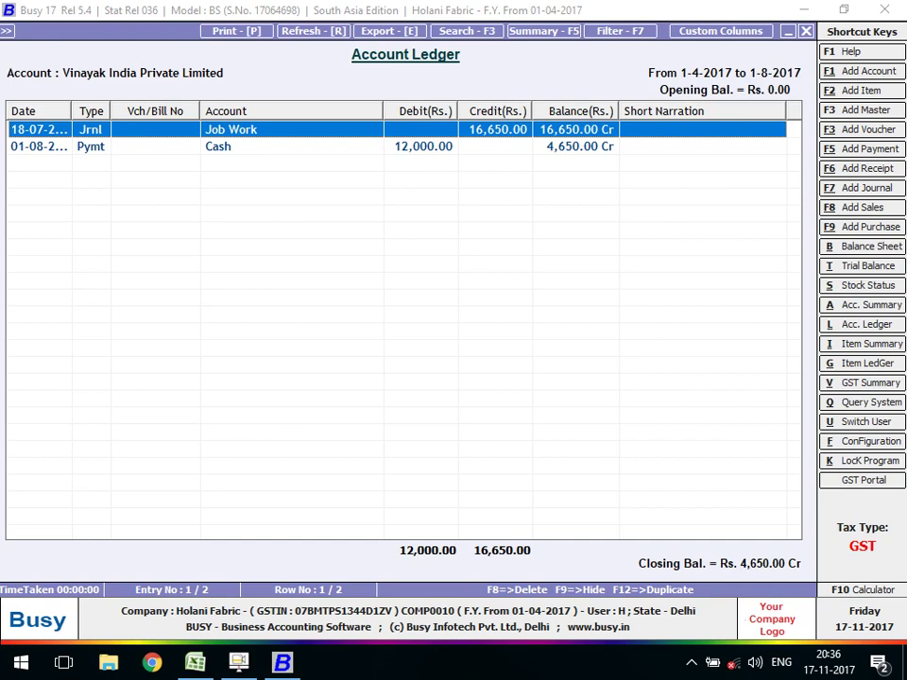
key(Escape)
key(Escape)
key(Escape)
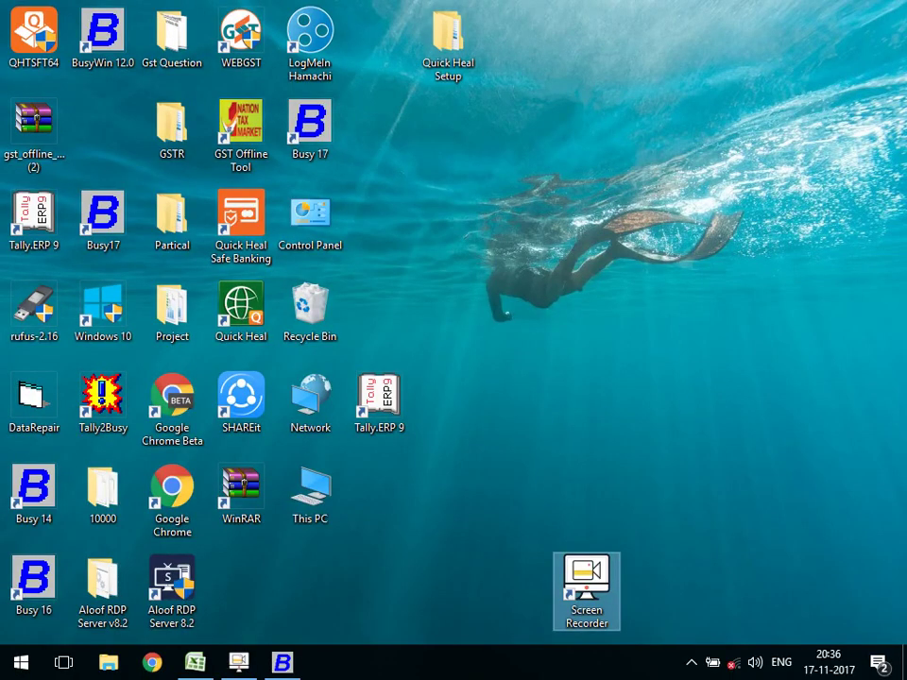
- Reveal the hidden tray icons and open ZD Soft Screen Recorder's context menu
click(691, 662)
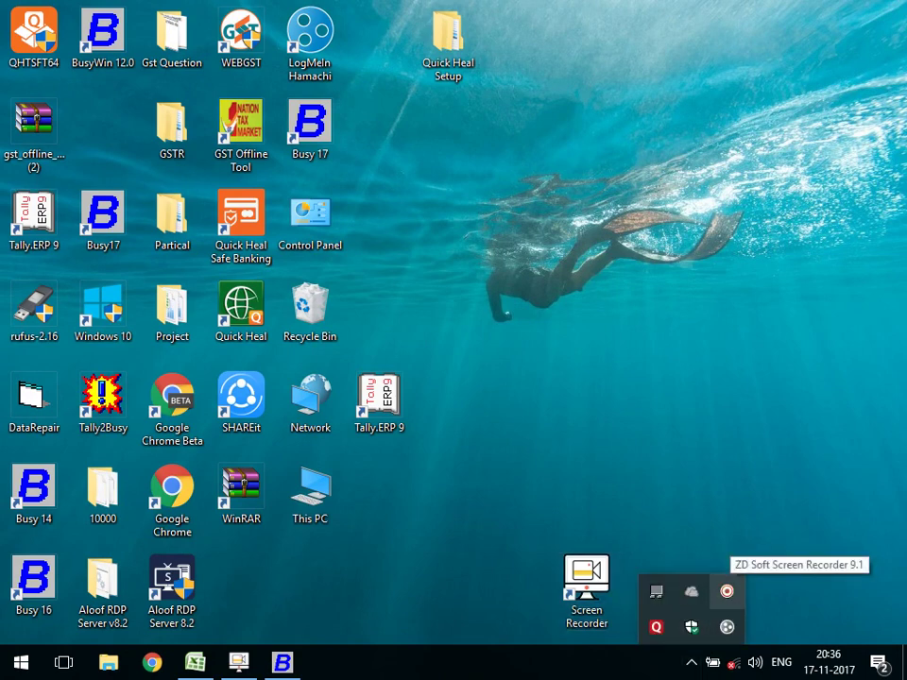
right_click(727, 591)
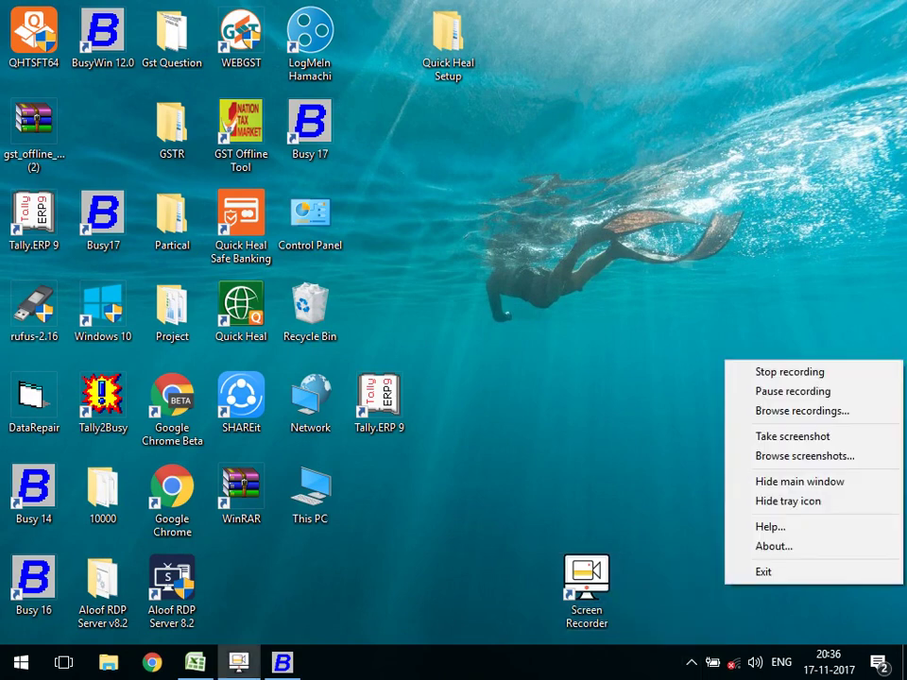